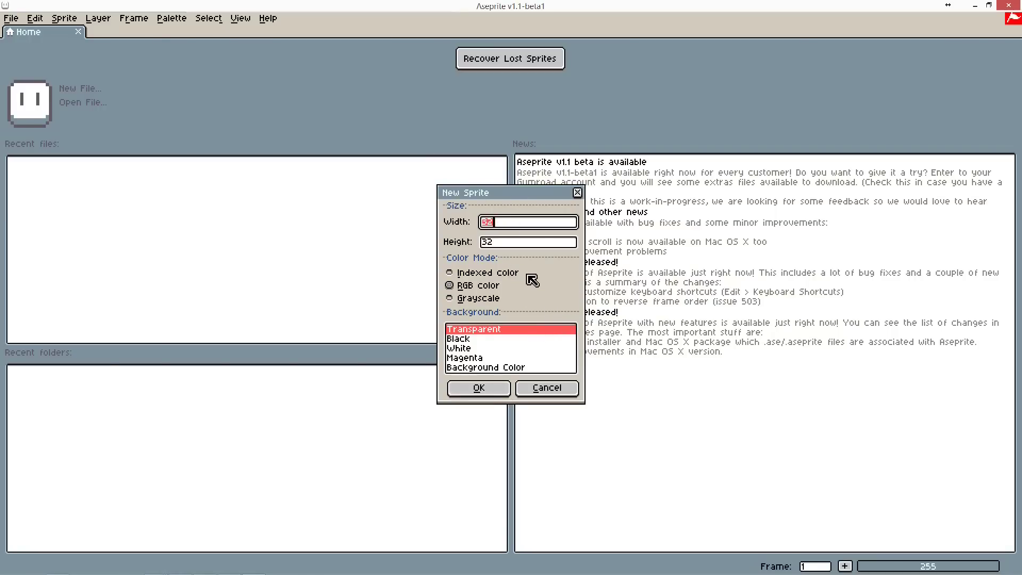
Create a 32×32 RGB sprite with a transparent background and choose black with the Pencil tool
{"action": "left_click", "coordinate": [459, 388]}
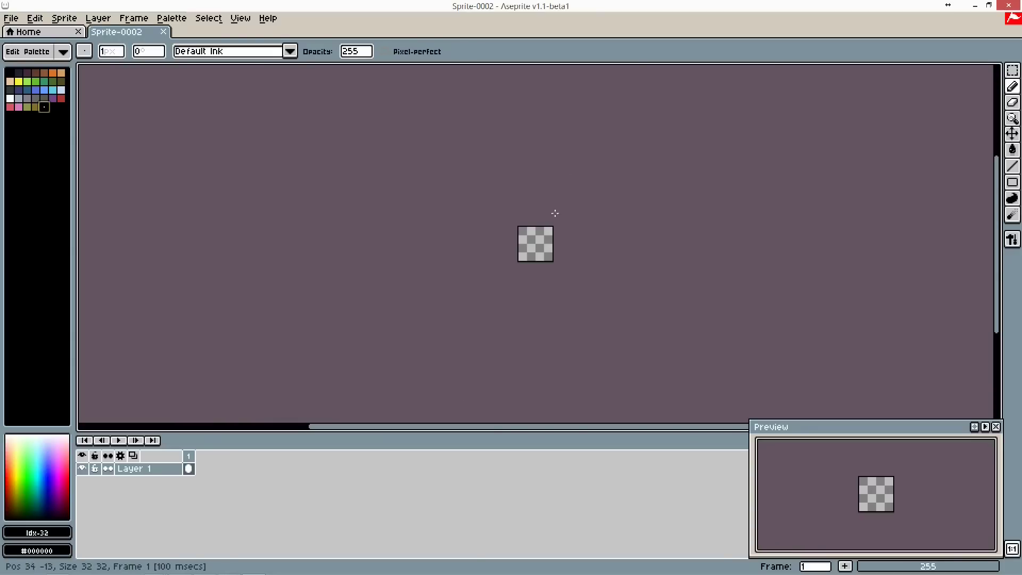
{"action": "scroll", "coordinate": [554, 213], "scroll_direction": "up", "scroll_amount": 5}
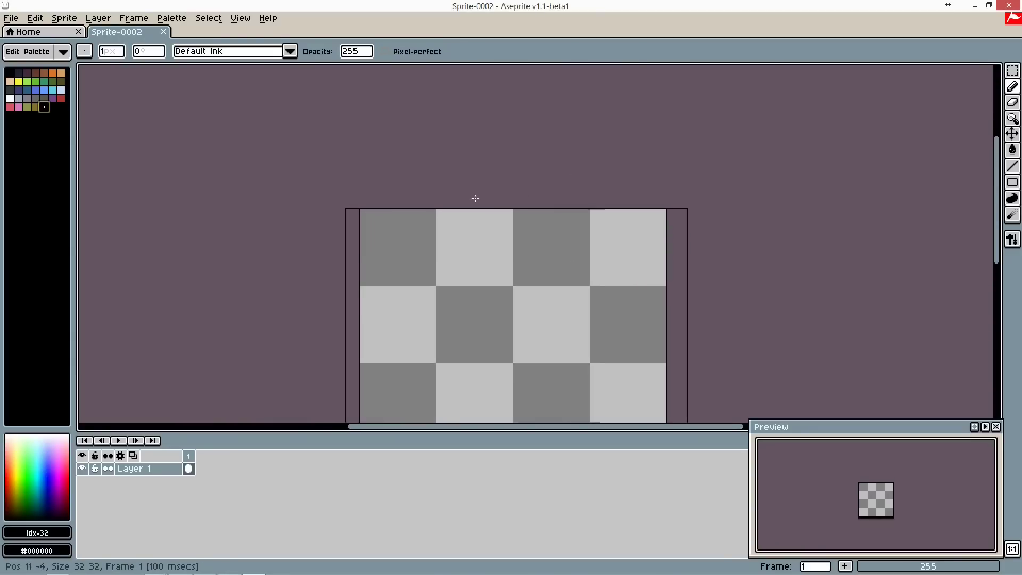
{"action": "left_click", "coordinate": [45, 115]}
{"action": "left_click", "coordinate": [44, 108]}
{"action": "left_click", "coordinate": [1011, 89]}
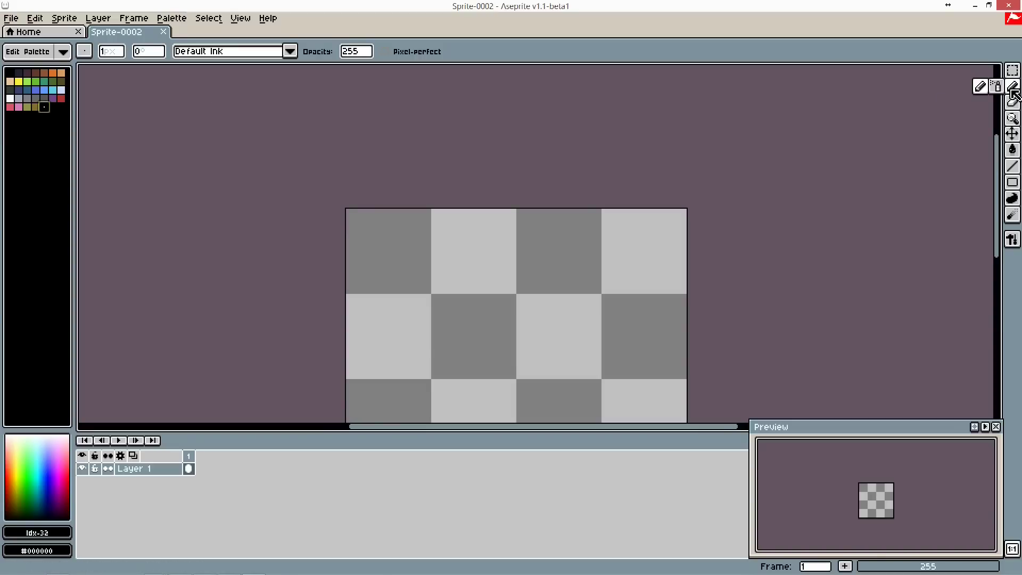
Draw a filled black head with stepped corners, about 8 pixels wide and 6 tall, near the canvas's top centre
{"action": "scroll", "coordinate": [835, 123], "scroll_direction": "down", "scroll_amount": 3}
{"action": "scroll", "coordinate": [722, 149], "scroll_direction": "up", "scroll_amount": 3}
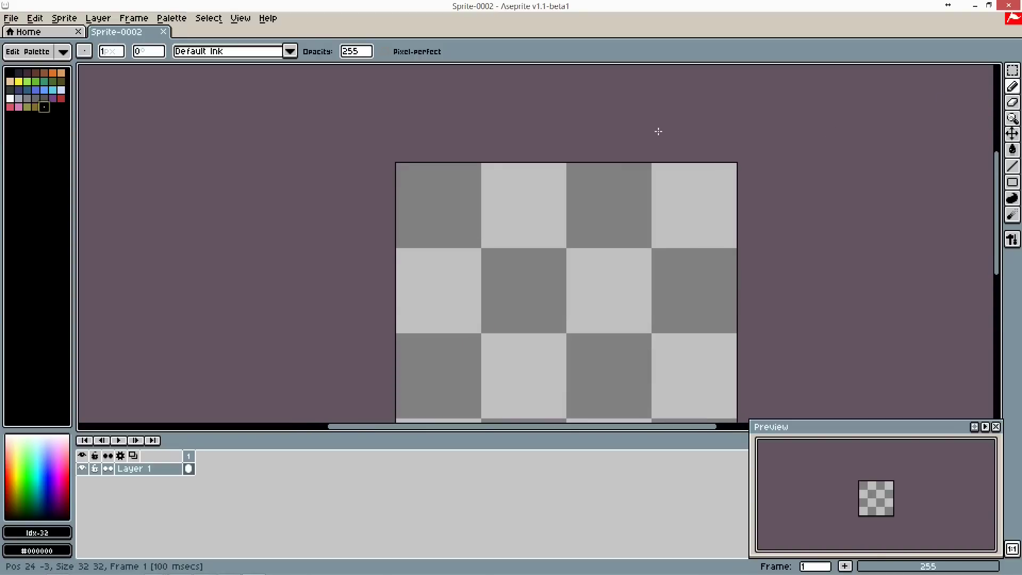
{"action": "scroll", "coordinate": [552, 109], "scroll_direction": "down", "scroll_amount": 3}
{"action": "scroll", "coordinate": [555, 130], "scroll_direction": "up", "scroll_amount": 2}
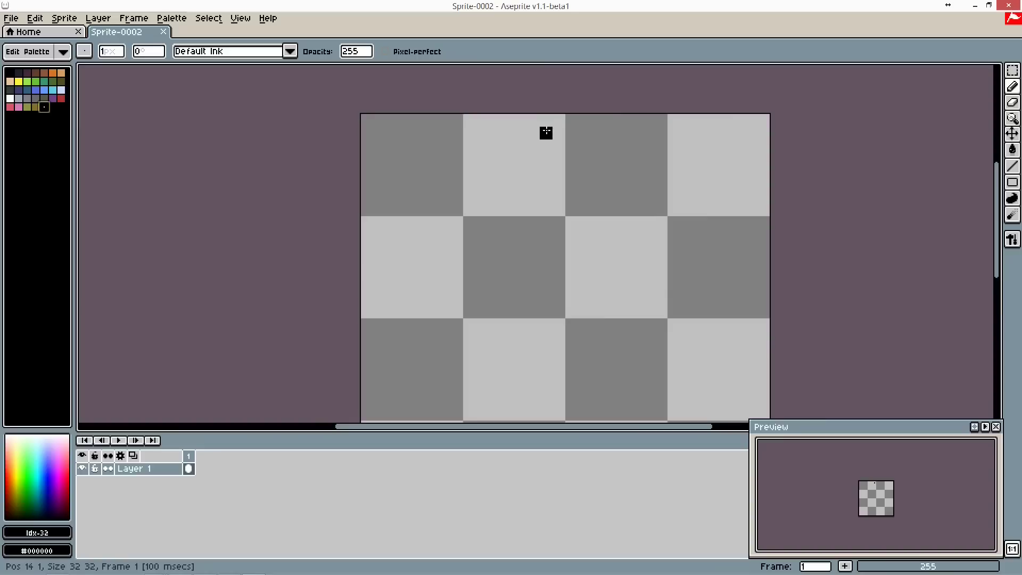
{"action": "mouse_move", "coordinate": [532, 146]}
{"action": "left_mouse_down"}
{"action": "mouse_move", "coordinate": [591, 150]}
{"action": "mouse_move", "coordinate": [521, 158]}
{"action": "mouse_move", "coordinate": [603, 163]}
{"action": "left_mouse_up"}
{"action": "left_click_drag", "start_coordinate": [523, 171], "coordinate": [610, 171]}
{"action": "left_click_drag", "start_coordinate": [520, 183], "coordinate": [606, 180]}
{"action": "left_click", "coordinate": [520, 197]}
{"action": "left_click_drag", "start_coordinate": [521, 196], "coordinate": [607, 193]}
{"action": "left_click_drag", "start_coordinate": [532, 209], "coordinate": [591, 210]}
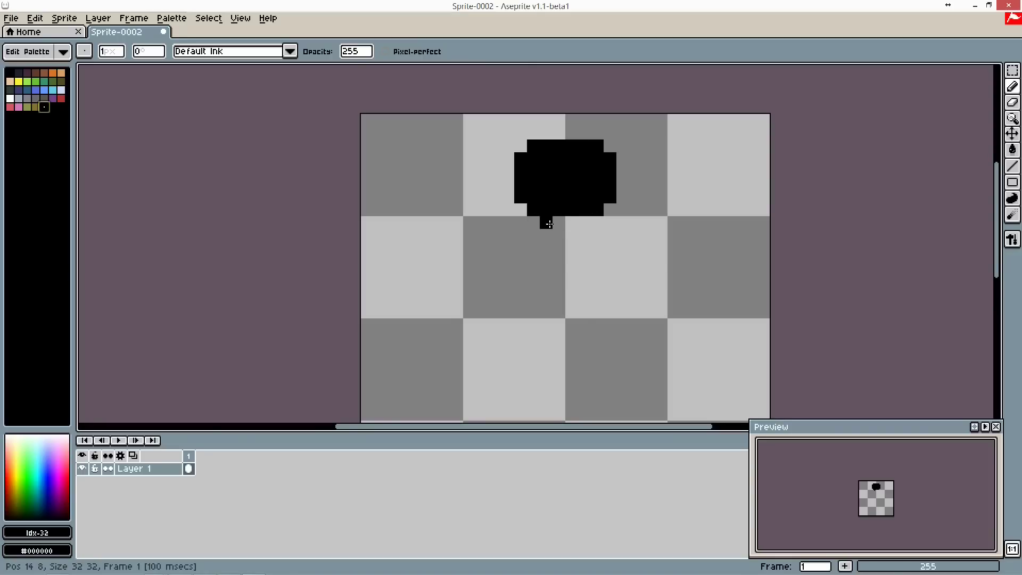
Draw a 2-pixel-wide neck under the head and two torso rows, 6 and 5 pixels wide, below it
{"action": "left_click_drag", "start_coordinate": [558, 222], "coordinate": [570, 222]}
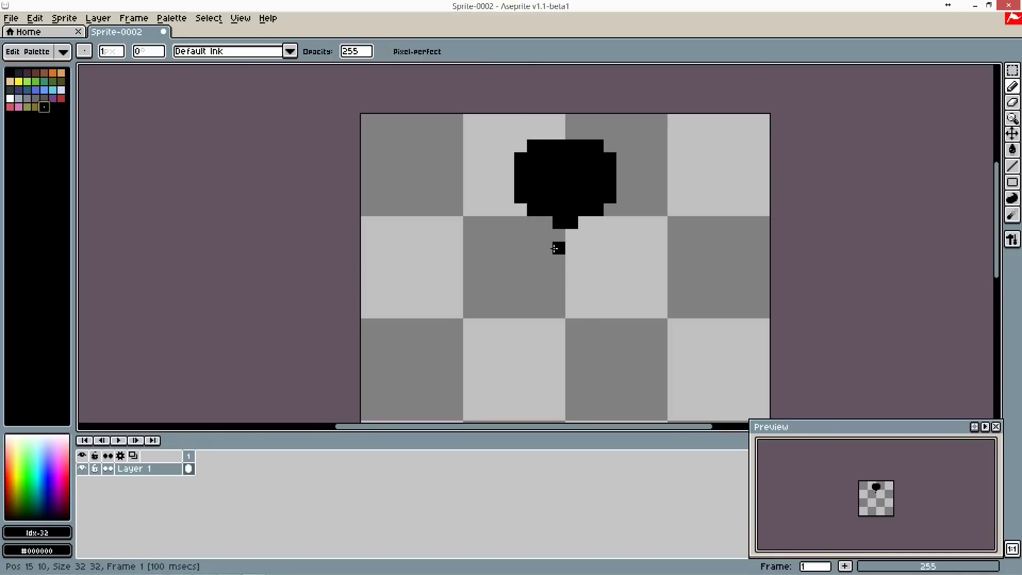
{"action": "left_click_drag", "start_coordinate": [532, 235], "coordinate": [597, 235]}
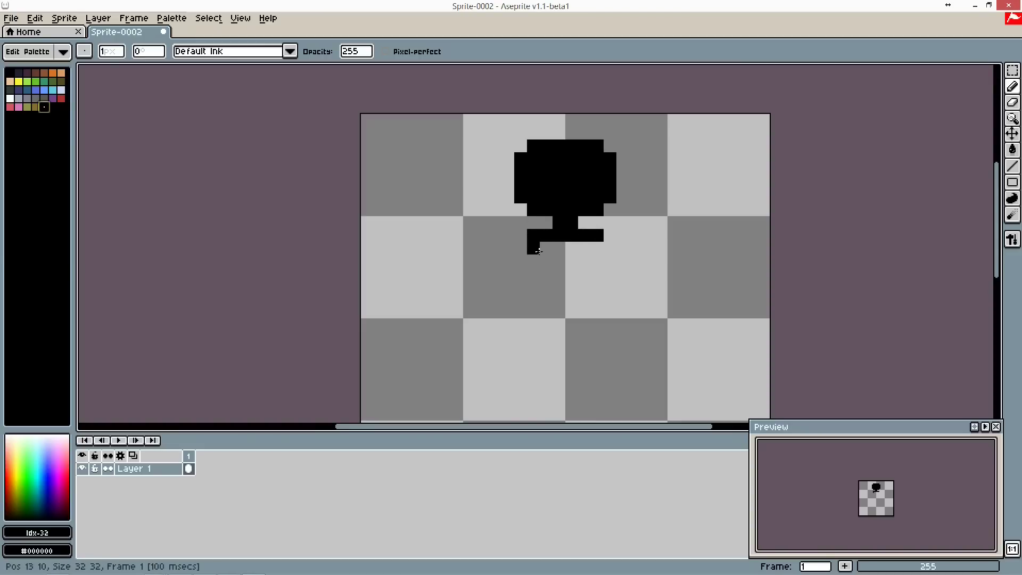
{"action": "left_click_drag", "start_coordinate": [535, 249], "coordinate": [580, 249]}
{"action": "scroll", "coordinate": [580, 249], "scroll_direction": "down", "scroll_amount": 2}
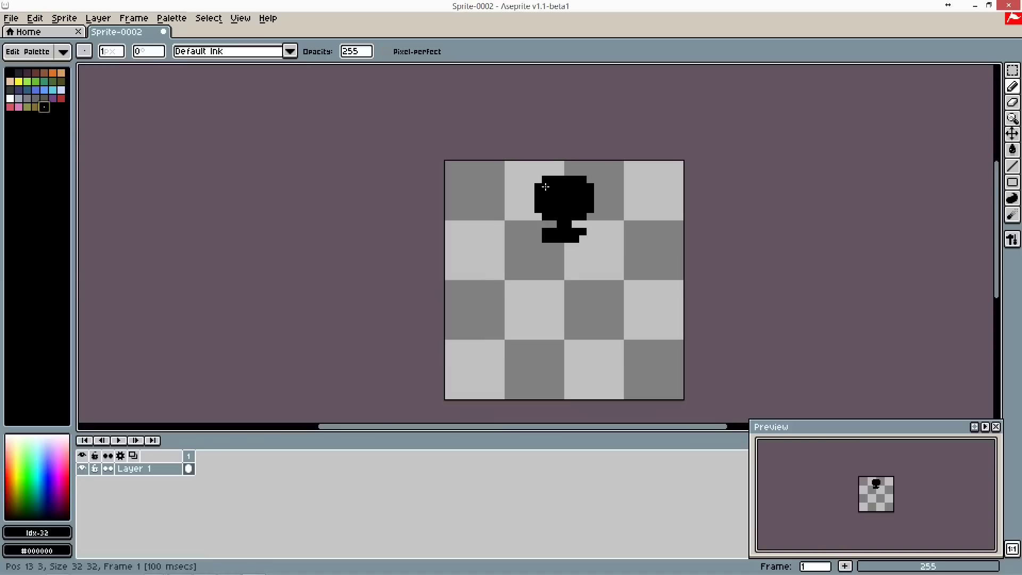
Add a third black torso row, 4 pixels wide and aligned with the torso's left edge
{"action": "scroll", "coordinate": [552, 161], "scroll_direction": "up", "scroll_amount": 2}
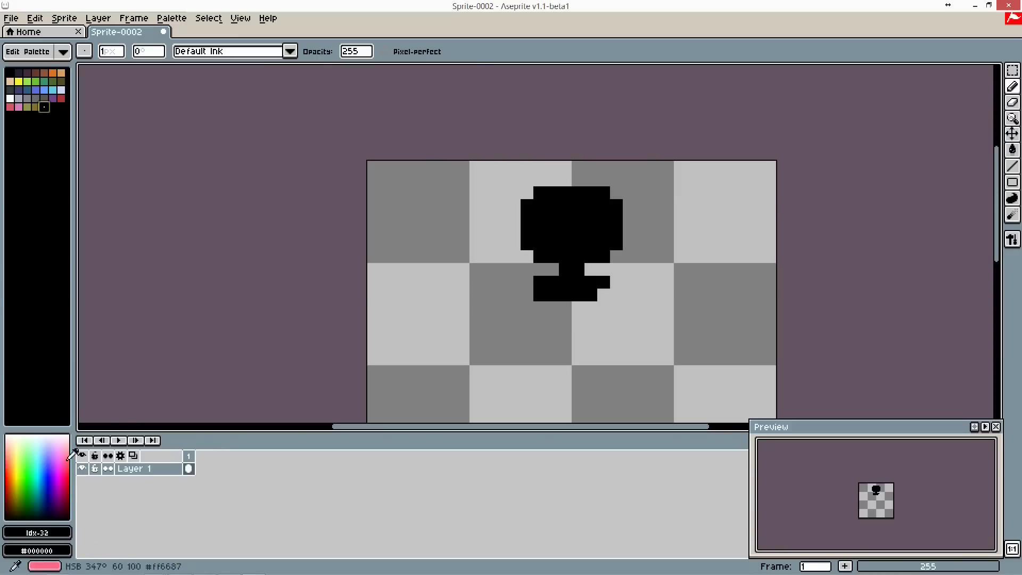
{"action": "key", "text": "Tab"}
{"action": "key", "text": "Tab"}
{"action": "left_click", "coordinate": [583, 302]}
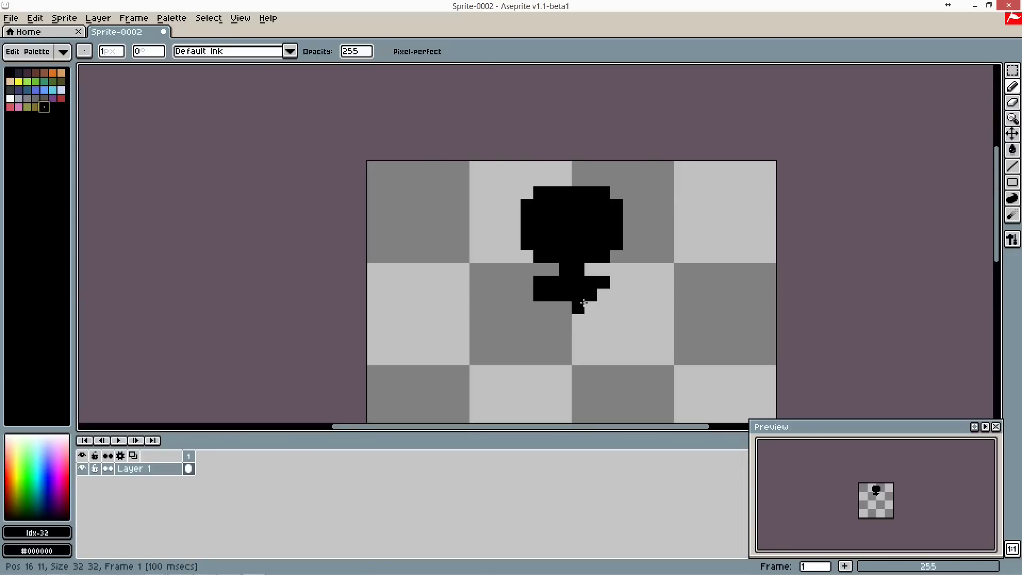
{"action": "scroll", "coordinate": [508, 202], "scroll_direction": "down", "scroll_amount": 2}
{"action": "scroll", "coordinate": [561, 238], "scroll_direction": "up", "scroll_amount": 3}
{"action": "scroll", "coordinate": [534, 162], "scroll_direction": "down", "scroll_amount": 1}
{"action": "scroll", "coordinate": [543, 176], "scroll_direction": "up", "scroll_amount": 2}
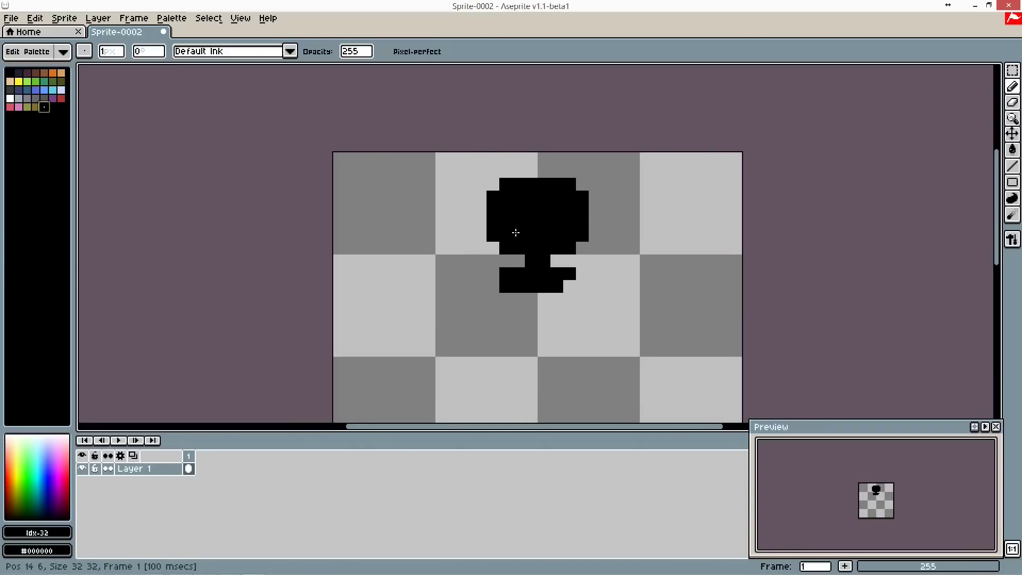
{"action": "left_click_drag", "start_coordinate": [509, 299], "coordinate": [541, 299]}
{"action": "scroll", "coordinate": [534, 308], "scroll_direction": "down", "scroll_amount": 2}
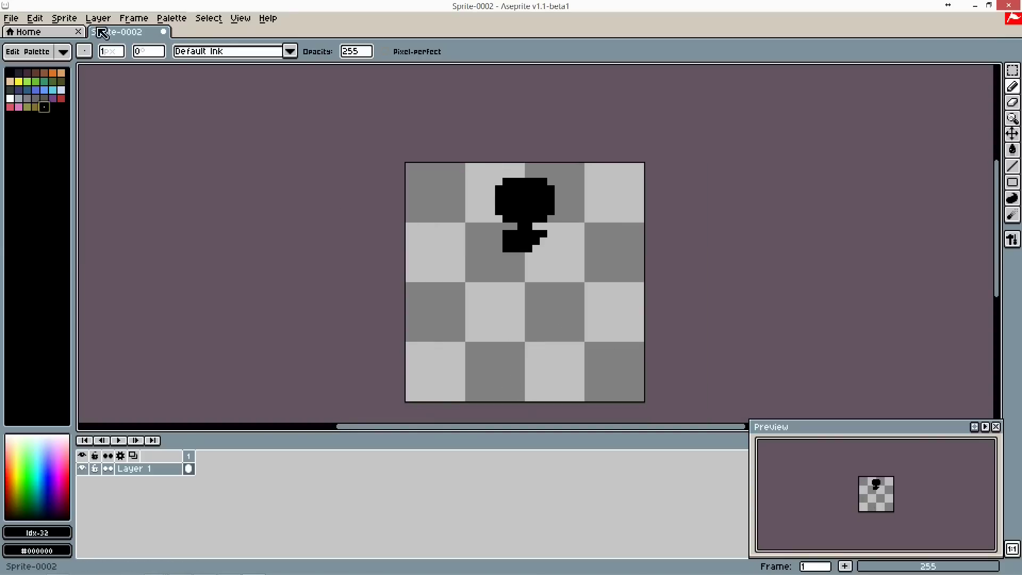
{"action": "left_click", "coordinate": [66, 19]}
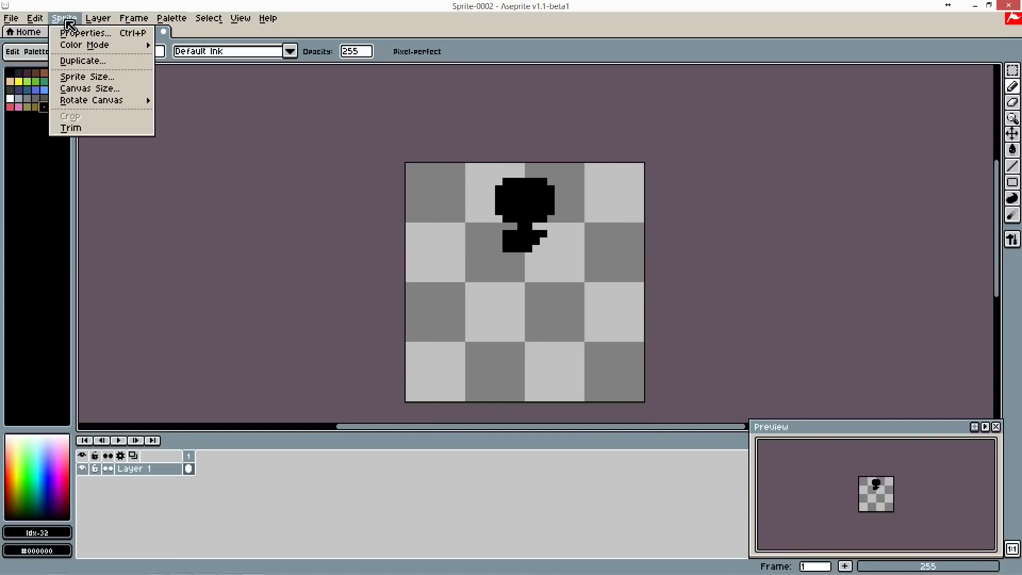
{"action": "left_click", "coordinate": [97, 93]}
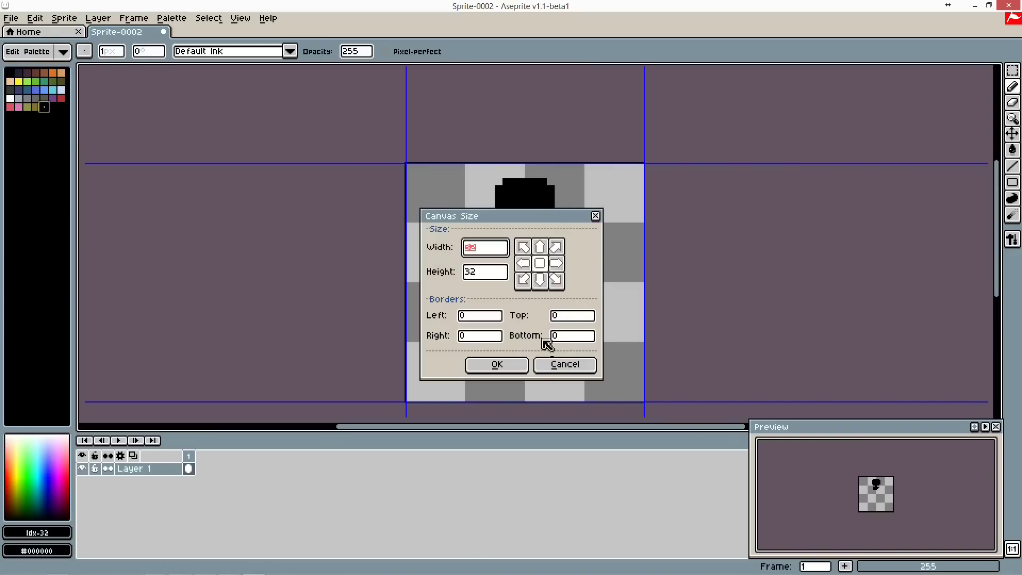
{"action": "mouse_move", "coordinate": [529, 403]}
{"action": "left_mouse_down"}
{"action": "mouse_move", "coordinate": [520, 458]}
{"action": "mouse_move", "coordinate": [517, 407]}
{"action": "left_mouse_up"}
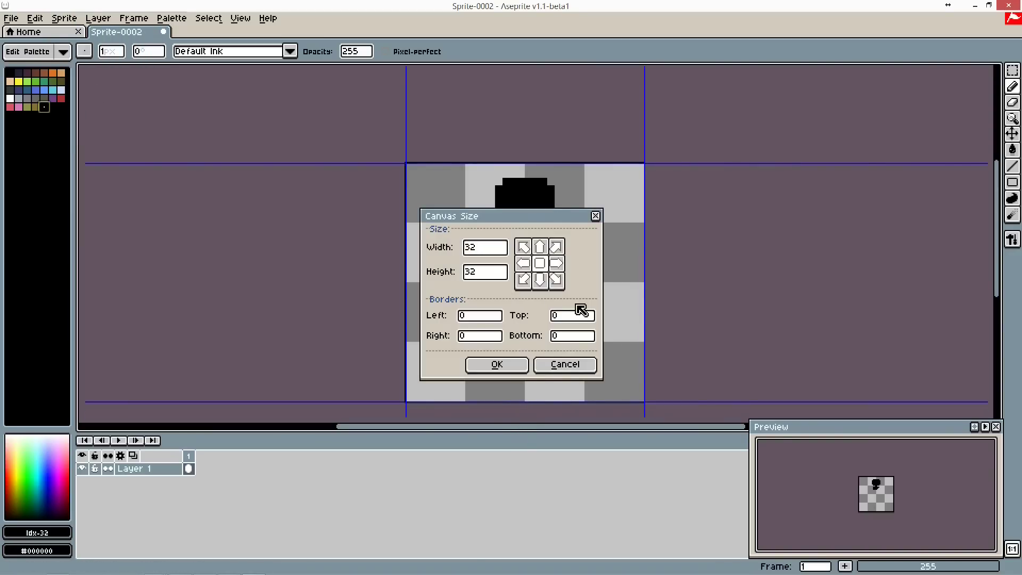
{"action": "left_click", "coordinate": [519, 372]}
{"action": "scroll", "coordinate": [541, 191], "scroll_direction": "up", "scroll_amount": 2}
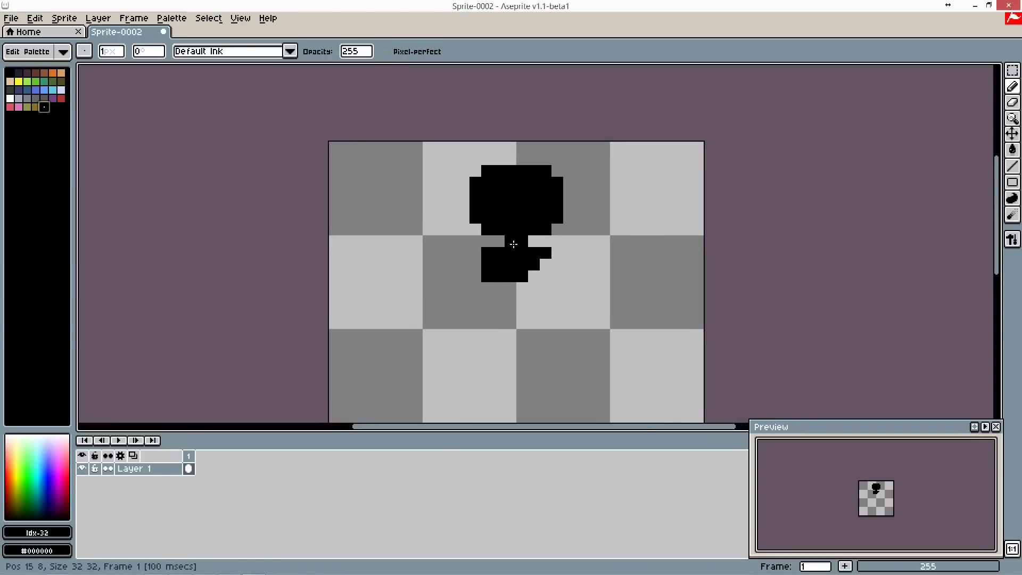
{"action": "scroll", "coordinate": [487, 276], "scroll_direction": "up", "scroll_amount": 1}
{"action": "left_click_drag", "start_coordinate": [482, 279], "coordinate": [525, 280]}
{"action": "scroll", "coordinate": [509, 158], "scroll_direction": "down", "scroll_amount": 1}
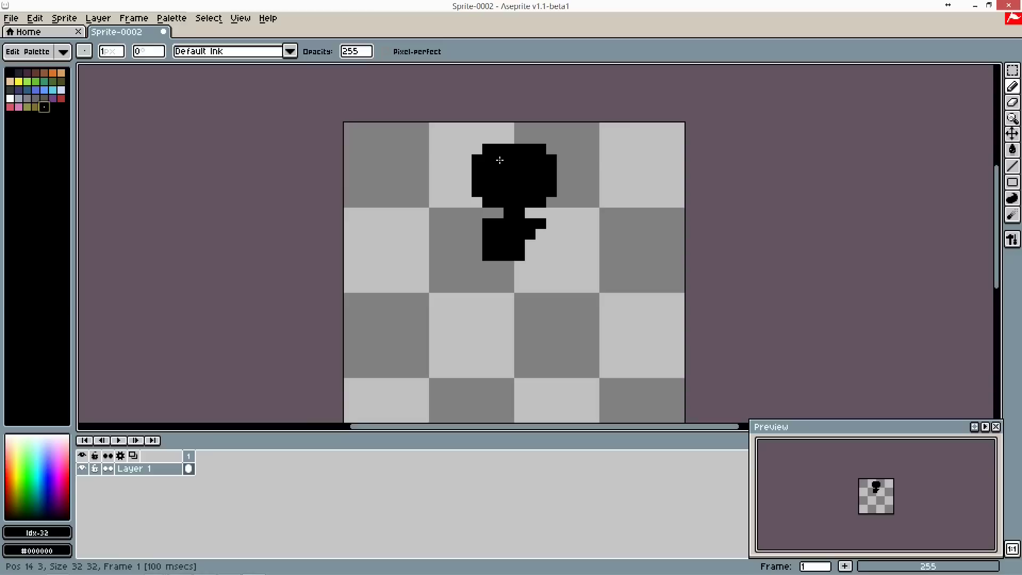
{"action": "key", "text": "ctrl+z"}
{"action": "key", "text": "ctrl+z"}
Extend the torso downward with two more black rows, each 4 pixels wide
{"action": "left_click", "coordinate": [488, 256]}
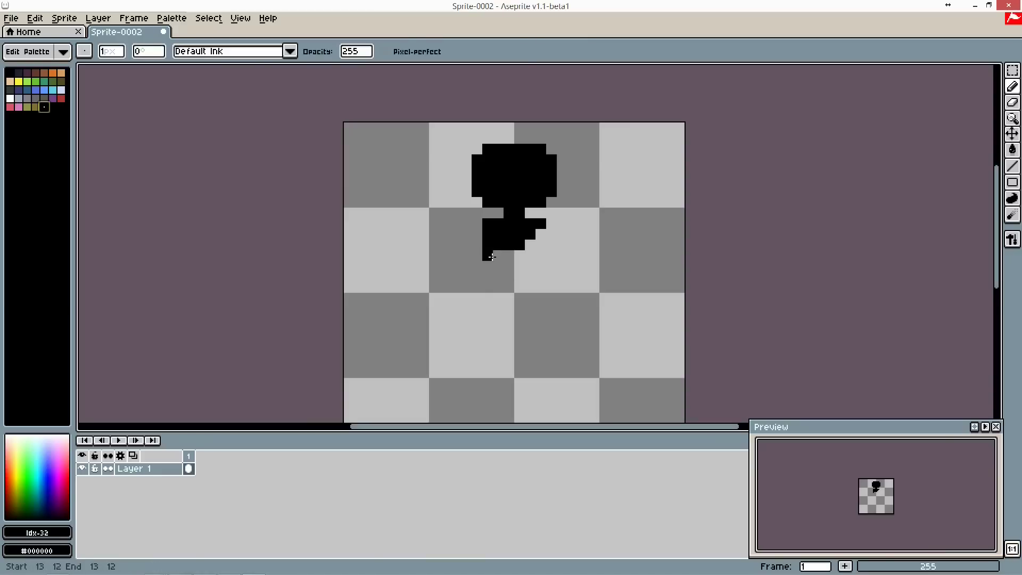
{"action": "scroll", "coordinate": [504, 119], "scroll_direction": "down", "scroll_amount": 1}
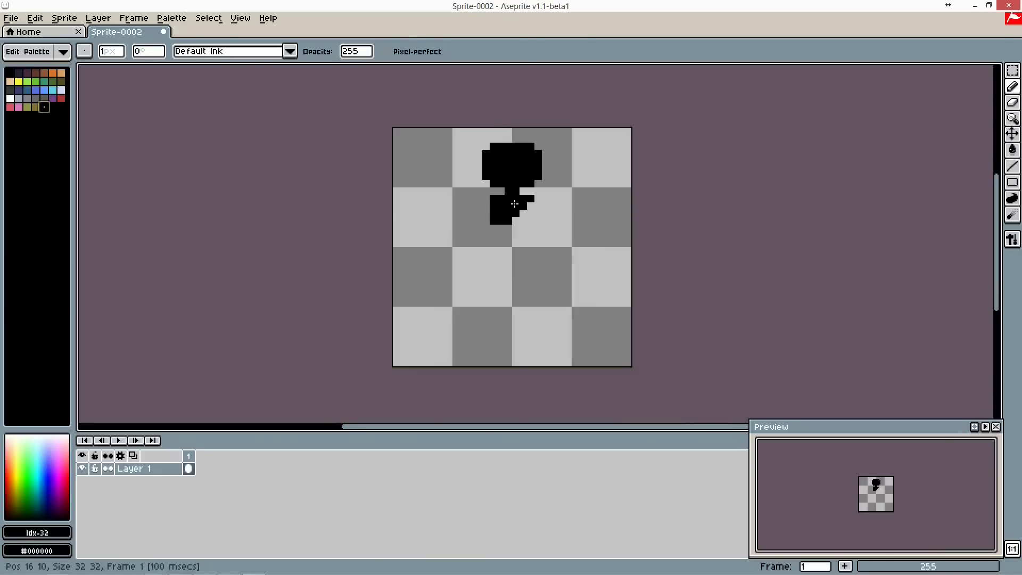
{"action": "scroll", "coordinate": [507, 155], "scroll_direction": "up", "scroll_amount": 2}
{"action": "left_click", "coordinate": [521, 218]}
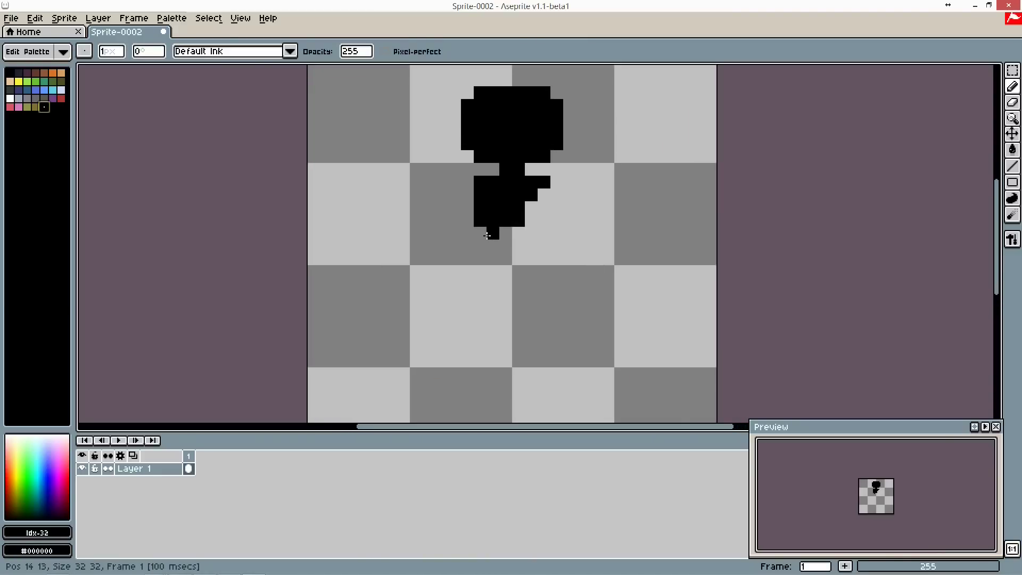
{"action": "left_click_drag", "start_coordinate": [481, 234], "coordinate": [488, 235]}
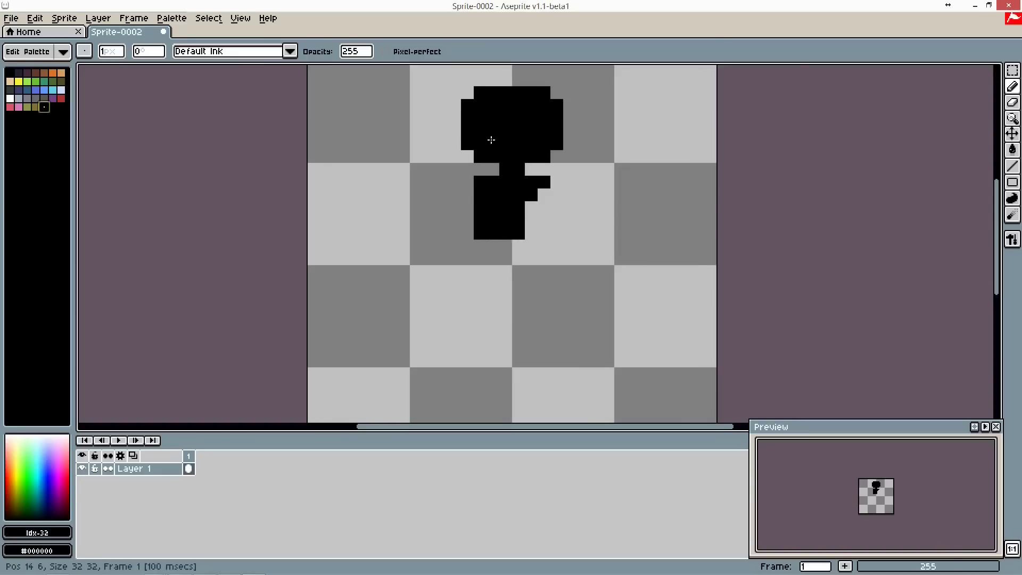
Rework the lower body in black, narrowing the waist to 3 pixels and widening the rows below toward the base
{"action": "scroll", "coordinate": [488, 142], "scroll_direction": "down", "scroll_amount": 1}
{"action": "key", "text": "ctrl+z"}
{"action": "key", "text": "ctrl+y"}
{"action": "left_click", "coordinate": [491, 228]}
{"action": "left_click_drag", "start_coordinate": [488, 228], "coordinate": [515, 228]}
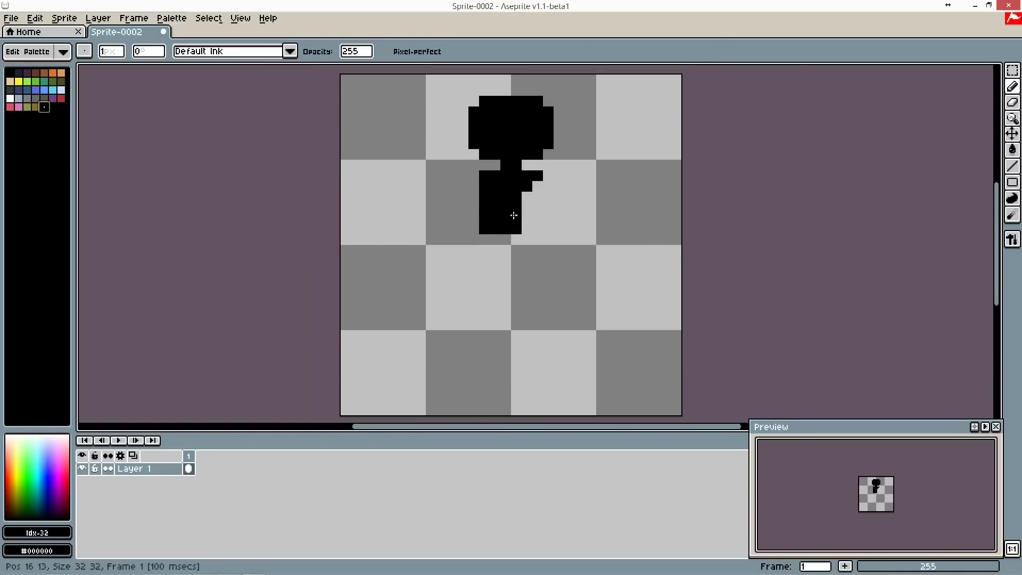
{"action": "key", "text": "ctrl+z"}
{"action": "mouse_move", "coordinate": [485, 229]}
{"action": "left_mouse_down"}
{"action": "mouse_move", "coordinate": [506, 230]}
{"action": "mouse_move", "coordinate": [486, 237]}
{"action": "mouse_move", "coordinate": [520, 239]}
{"action": "mouse_move", "coordinate": [485, 238]}
{"action": "mouse_move", "coordinate": [523, 242]}
{"action": "mouse_move", "coordinate": [484, 241]}
{"action": "mouse_move", "coordinate": [515, 241]}
{"action": "mouse_move", "coordinate": [484, 249]}
{"action": "mouse_move", "coordinate": [521, 254]}
{"action": "mouse_move", "coordinate": [487, 263]}
{"action": "mouse_move", "coordinate": [536, 263]}
{"action": "mouse_move", "coordinate": [484, 272]}
{"action": "mouse_move", "coordinate": [529, 273]}
{"action": "left_mouse_up"}
{"action": "key", "text": "ctrl+z"}
{"action": "key", "text": "ctrl+z"}
{"action": "left_click", "coordinate": [502, 275]}
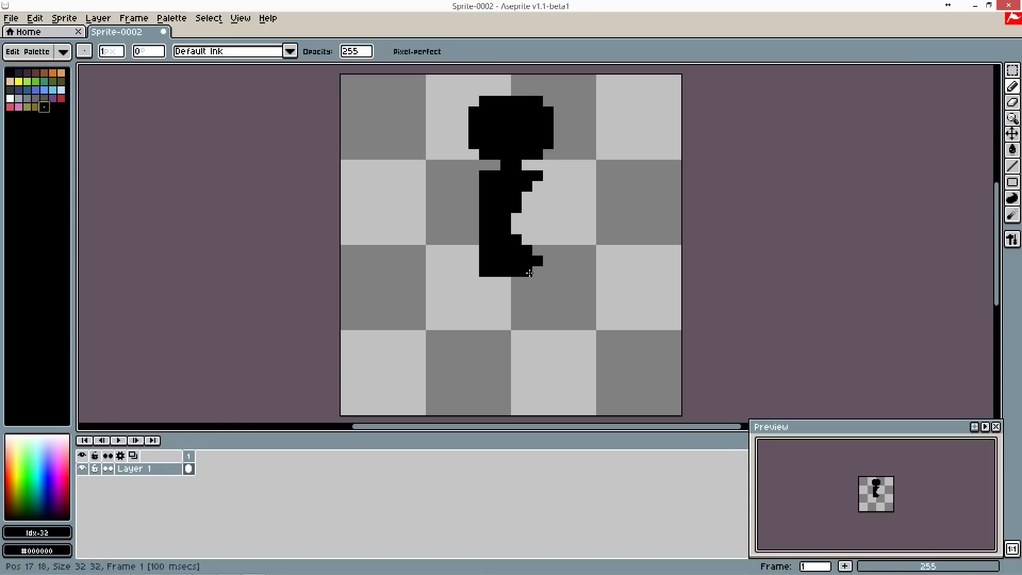
Remove the stray pixel from the base's right edge and add one black pixel at its lower-left corner
{"action": "left_click", "coordinate": [547, 238], "text": "alt"}
{"action": "left_click", "coordinate": [537, 261]}
{"action": "left_click", "coordinate": [507, 258], "text": "alt"}
{"action": "left_click", "coordinate": [473, 272]}
Sample black from the figure with the Pencil tool and fill the lower pixel of the notch on the waist's right edge
{"action": "left_click", "coordinate": [1012, 69]}
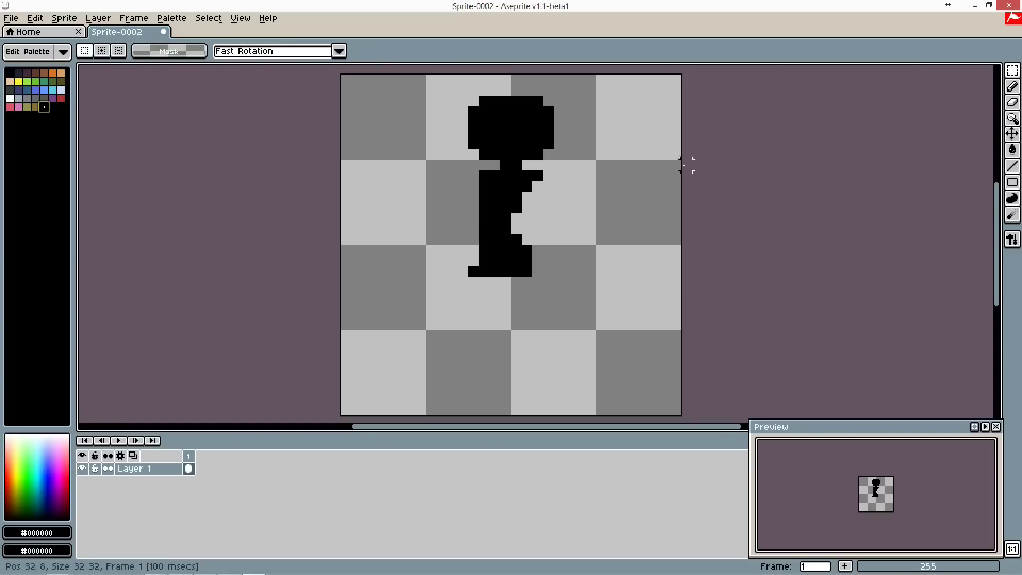
{"action": "left_click", "coordinate": [1012, 86]}
{"action": "key", "text": "alt"}
{"action": "left_click", "coordinate": [660, 253], "text": "alt"}
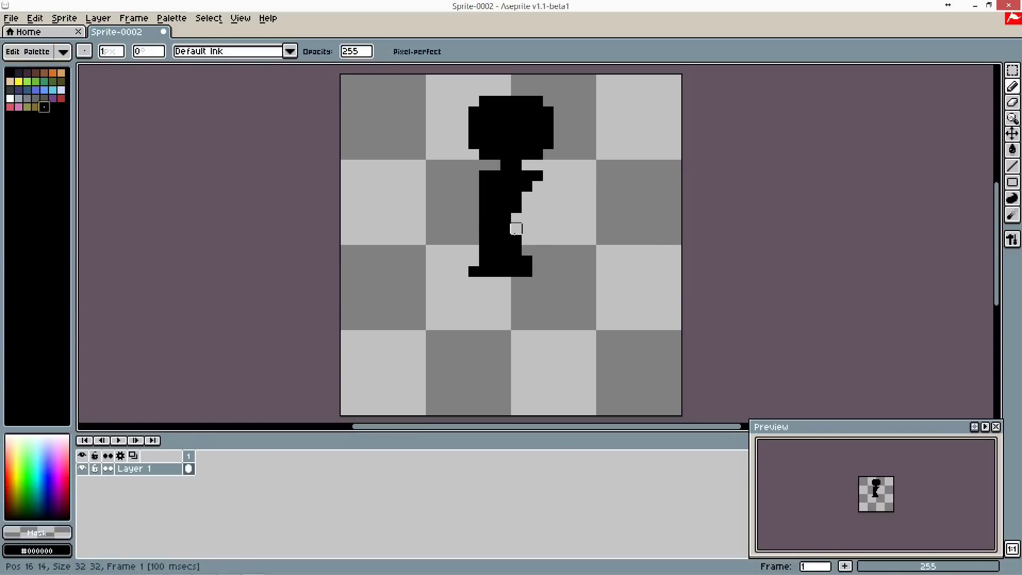
{"action": "left_click", "coordinate": [516, 233], "text": "alt"}
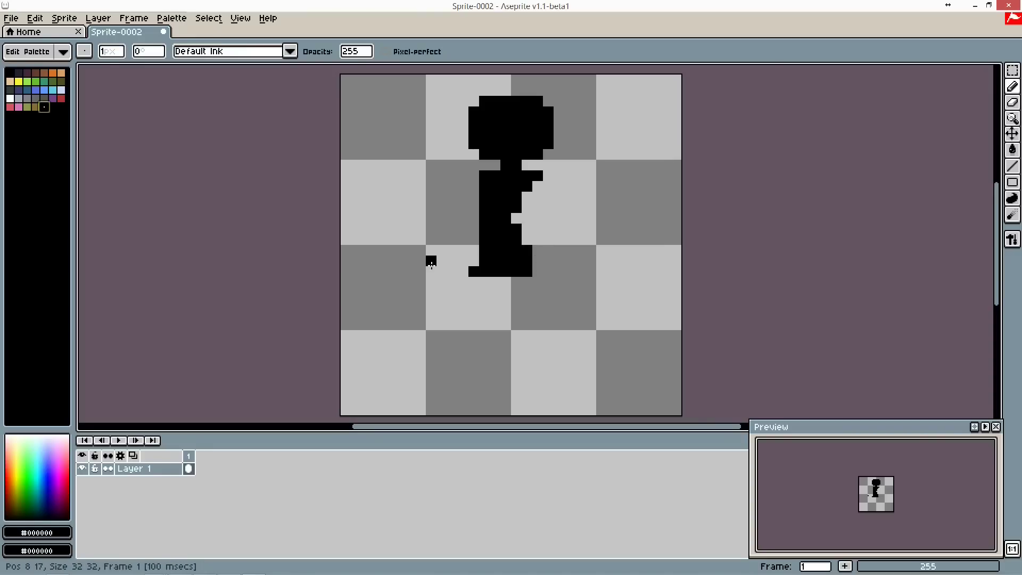
Widen the base's right edge by one pixel and extend it two rows down, making the bottom row 8 pixels wide
{"action": "left_click", "coordinate": [537, 263]}
{"action": "left_click_drag", "start_coordinate": [537, 272], "coordinate": [536, 279]}
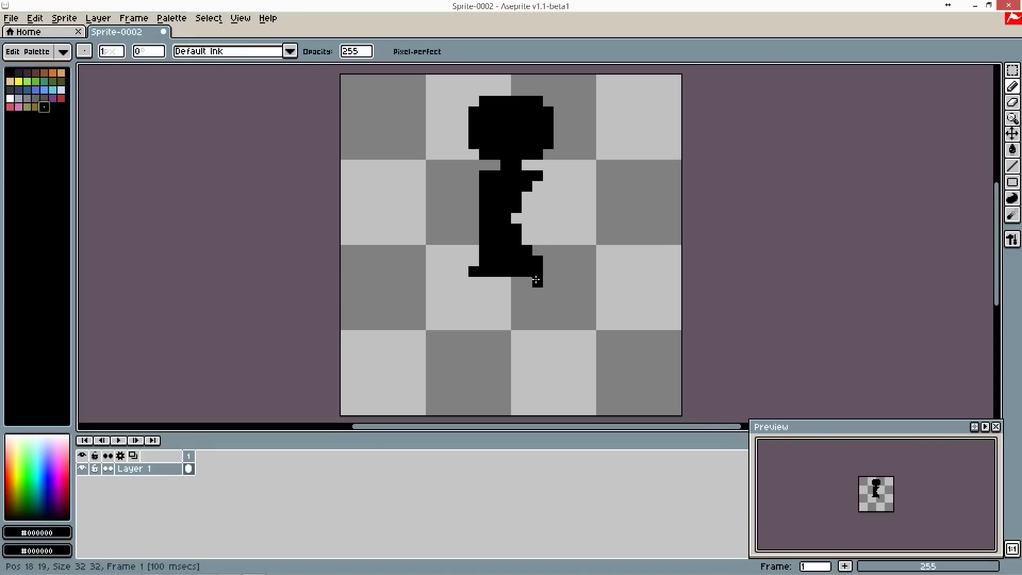
{"action": "mouse_move", "coordinate": [474, 286]}
{"action": "left_mouse_down"}
{"action": "mouse_move", "coordinate": [536, 291]}
{"action": "mouse_move", "coordinate": [535, 283]}
{"action": "mouse_move", "coordinate": [488, 285]}
{"action": "left_mouse_up"}
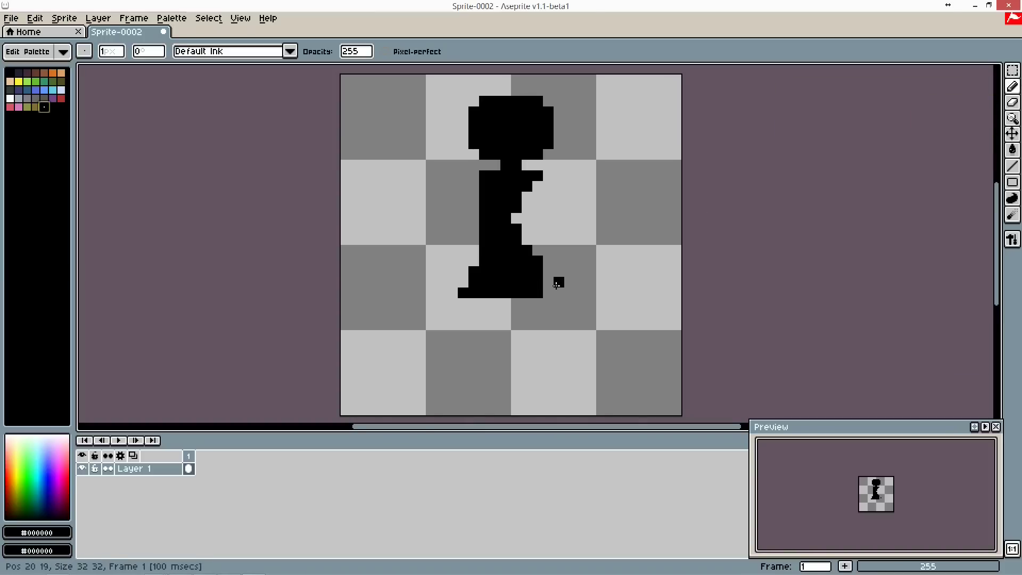
Select the 8×5 pixel base of the figure, move it up one pixel and deselect it
{"action": "left_click", "coordinate": [1012, 70]}
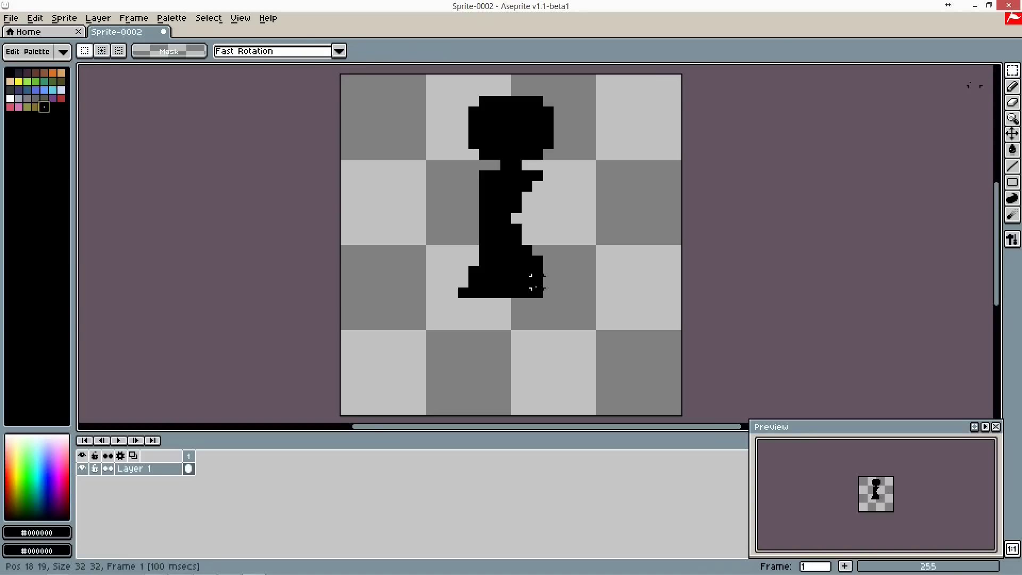
{"action": "left_click_drag", "start_coordinate": [533, 291], "coordinate": [461, 248]}
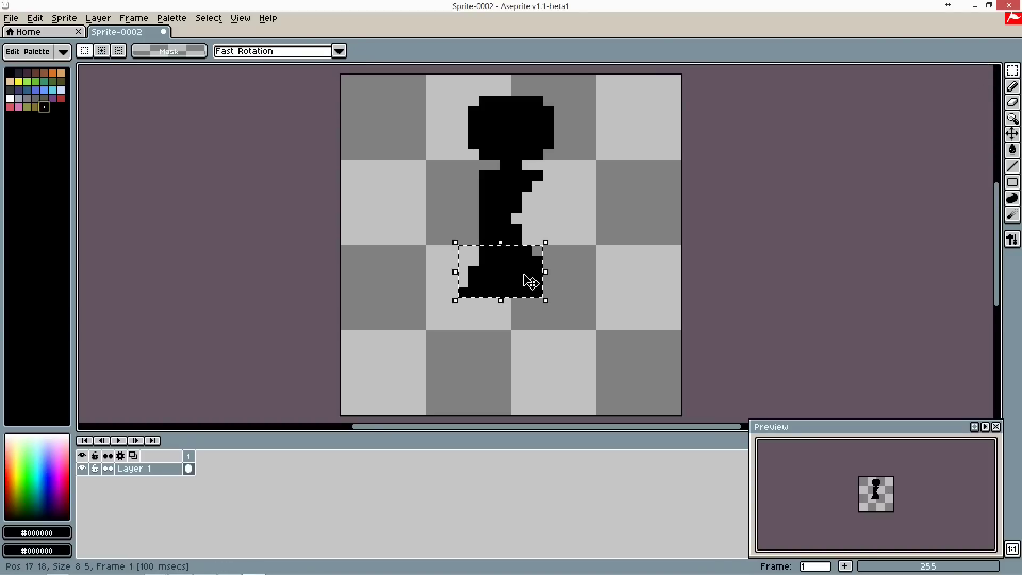
{"action": "left_click_drag", "start_coordinate": [528, 278], "coordinate": [529, 271]}
{"action": "left_click", "coordinate": [537, 313]}
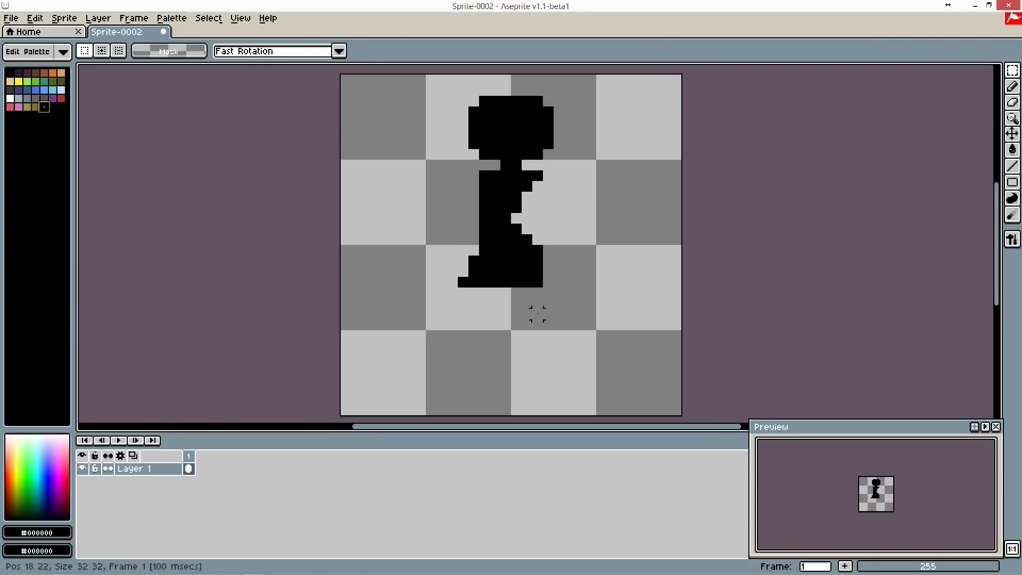
Draw an 8-pixel-wide black row along the underside of the base with the Pencil tool
{"action": "left_click", "coordinate": [1012, 86]}
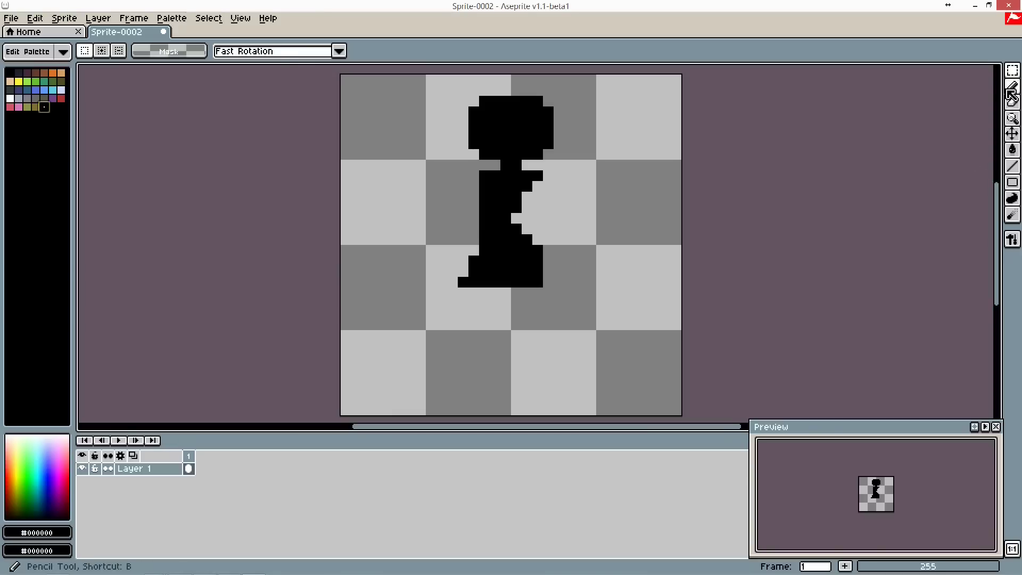
{"action": "left_click_drag", "start_coordinate": [462, 290], "coordinate": [523, 286]}
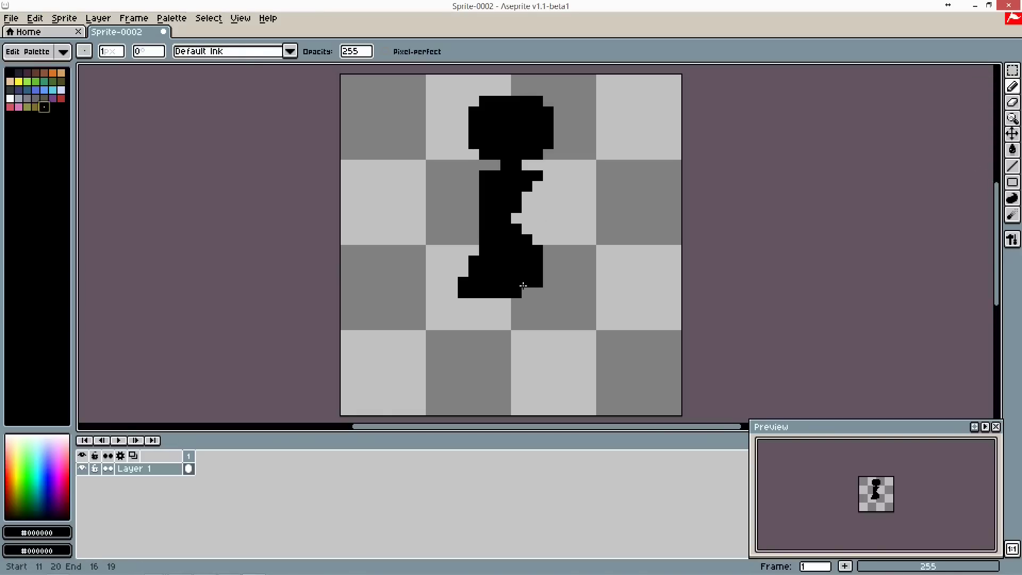
{"action": "left_click", "coordinate": [533, 292]}
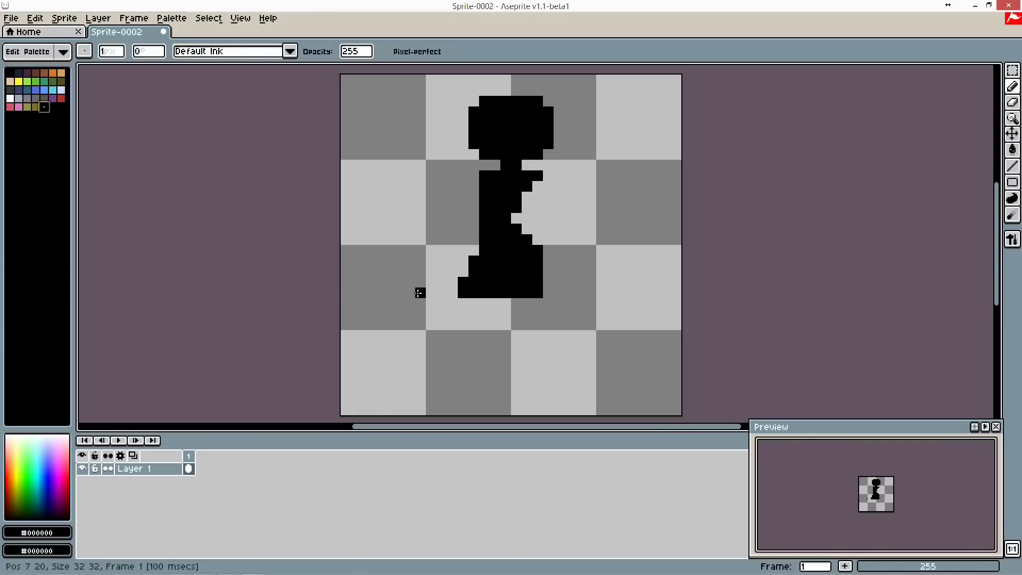
Outline the right leg with two slanted black lines from the base to the canvas bottom using the Line tool, adding a short inward foot
{"action": "left_click", "coordinate": [1012, 167]}
{"action": "mouse_move", "coordinate": [538, 271]}
{"action": "left_mouse_down"}
{"action": "mouse_move", "coordinate": [570, 368]}
{"action": "mouse_move", "coordinate": [568, 378]}
{"action": "mouse_move", "coordinate": [557, 368]}
{"action": "mouse_move", "coordinate": [559, 419]}
{"action": "mouse_move", "coordinate": [568, 410]}
{"action": "left_mouse_up"}
{"action": "left_click_drag", "start_coordinate": [511, 292], "coordinate": [543, 380]}
{"action": "key", "text": "ctrl+z"}
{"action": "key", "text": "l"}
{"action": "left_click_drag", "start_coordinate": [514, 292], "coordinate": [550, 394]}
{"action": "left_click_drag", "start_coordinate": [549, 399], "coordinate": [536, 412]}
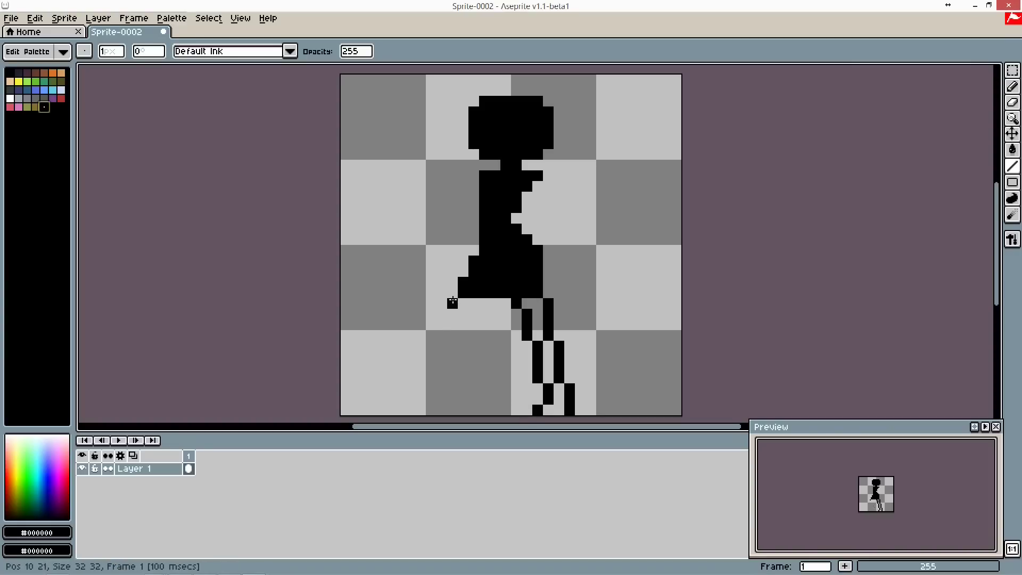
Outline the left leg with two slanted black lines from the base to the canvas bottom, ending in a small foot
{"action": "left_click_drag", "start_coordinate": [488, 295], "coordinate": [452, 399]}
{"action": "left_click_drag", "start_coordinate": [453, 400], "coordinate": [462, 409]}
{"action": "left_click_drag", "start_coordinate": [463, 292], "coordinate": [441, 408]}
{"action": "left_click", "coordinate": [452, 407]}
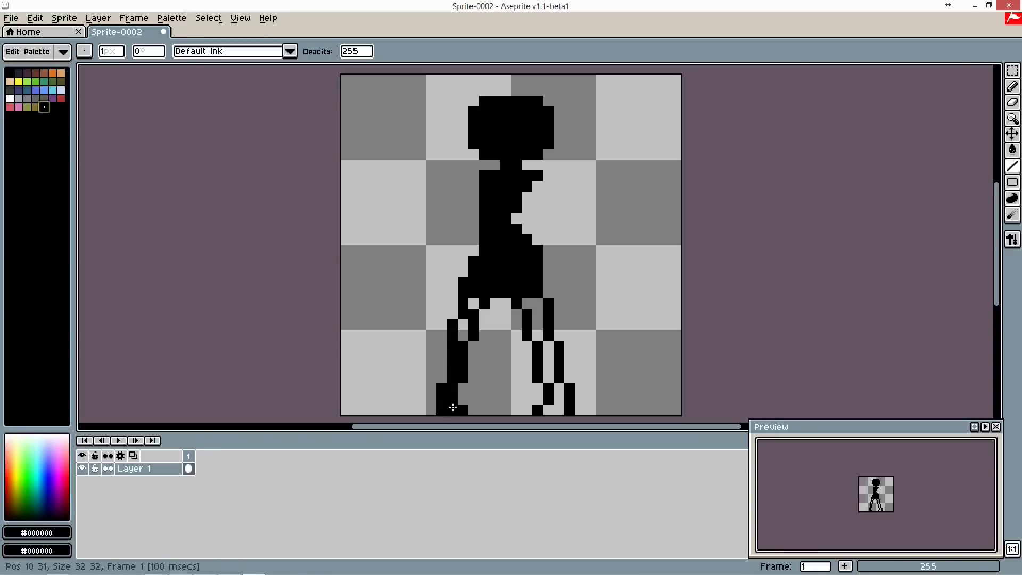
Fill the gaps between the outlines of both legs with black so each leg is solid
{"action": "left_click_drag", "start_coordinate": [467, 325], "coordinate": [464, 334]}
{"action": "left_click", "coordinate": [474, 303]}
{"action": "left_click_drag", "start_coordinate": [528, 303], "coordinate": [541, 325]}
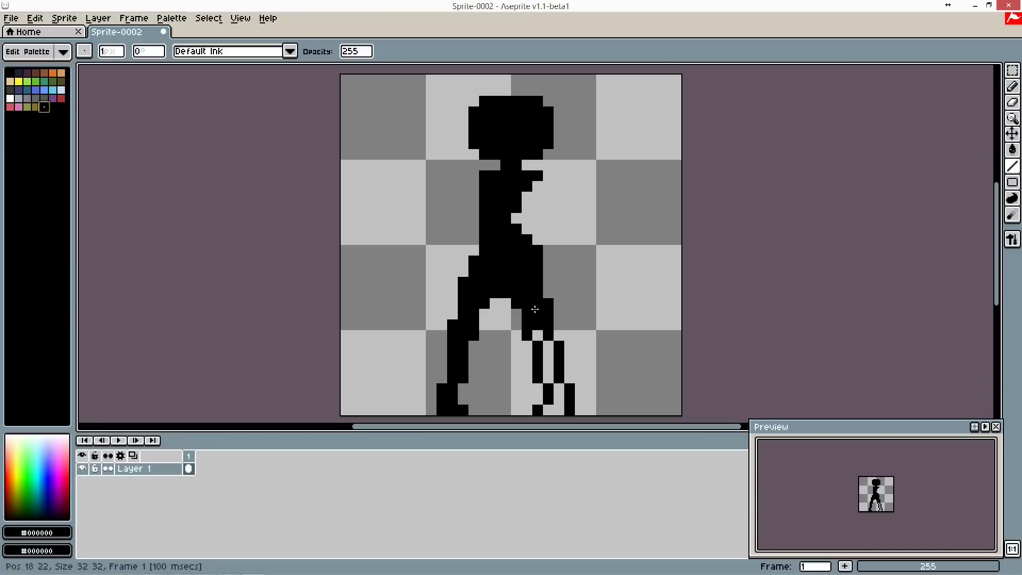
{"action": "mouse_move", "coordinate": [549, 358]}
{"action": "left_mouse_down"}
{"action": "mouse_move", "coordinate": [559, 396]}
{"action": "mouse_move", "coordinate": [549, 412]}
{"action": "mouse_move", "coordinate": [561, 404]}
{"action": "left_mouse_up"}
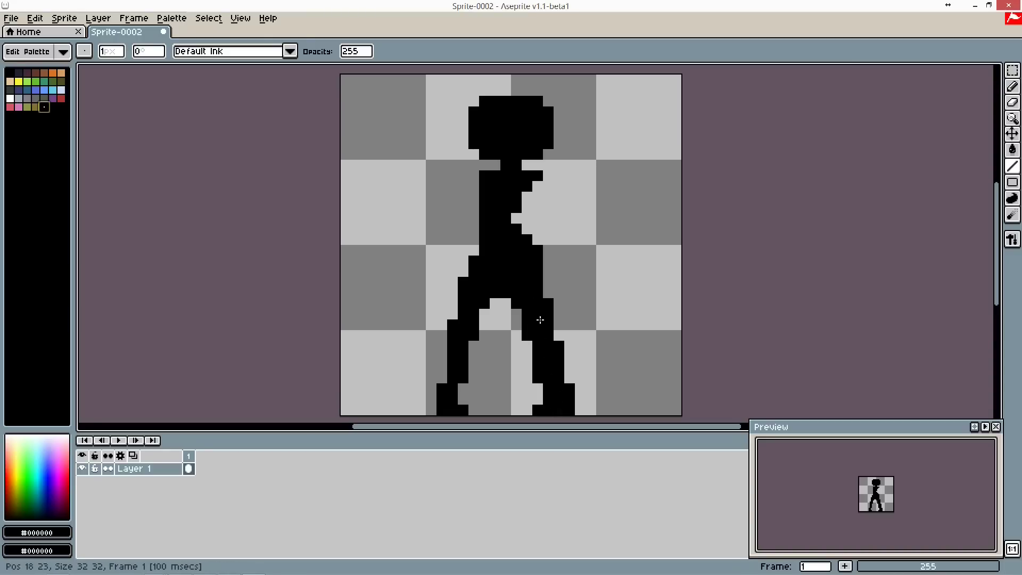
Sample the transparent colour and erase the extra pixels along the upper inner edge of the right leg
{"action": "left_click", "coordinate": [516, 333], "text": "alt"}
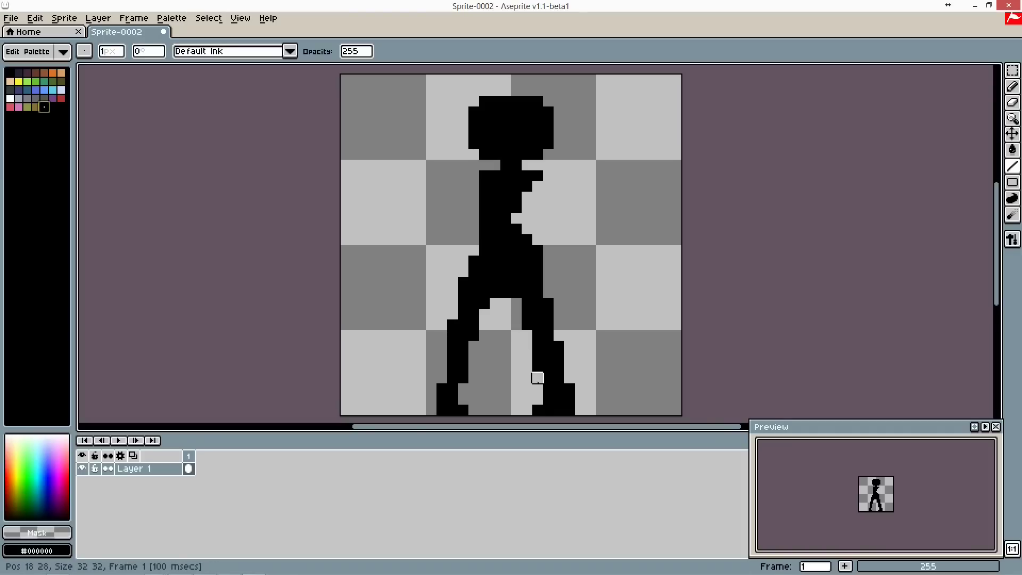
{"action": "scroll", "coordinate": [582, 249], "scroll_direction": "down", "scroll_amount": 1}
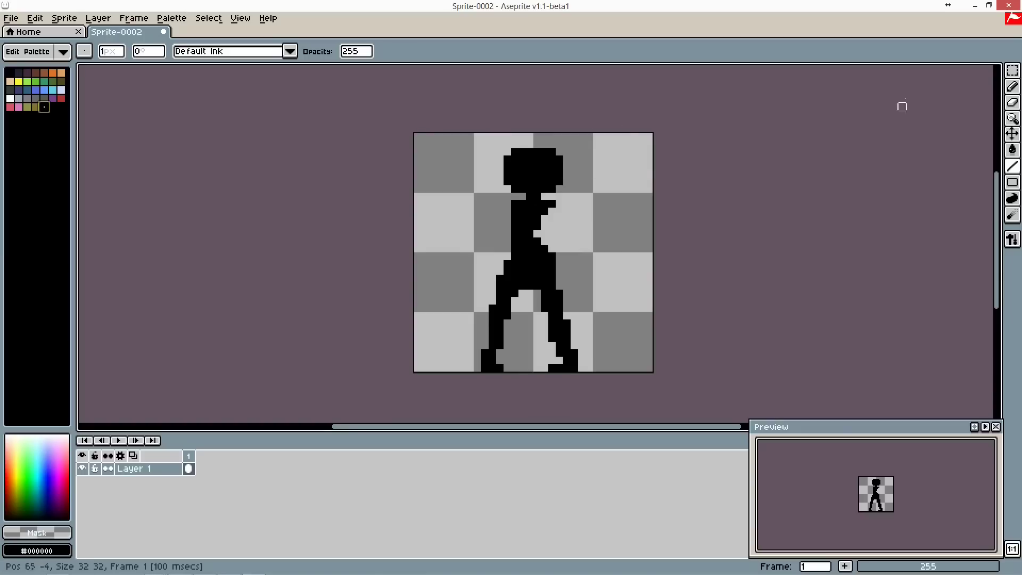
{"action": "left_click", "coordinate": [1012, 86]}
{"action": "scroll", "coordinate": [604, 232], "scroll_direction": "up", "scroll_amount": 1}
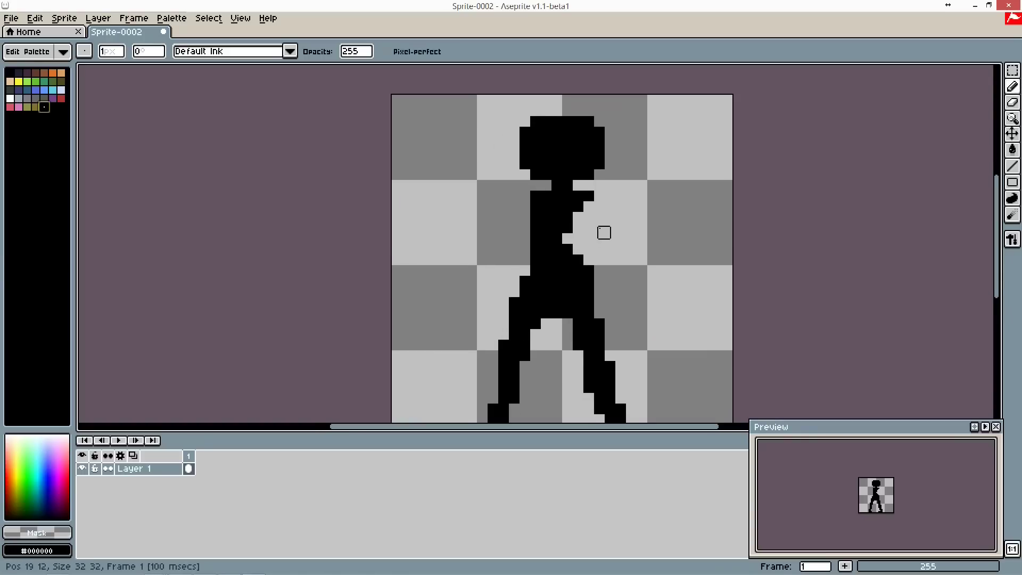
{"action": "scroll", "coordinate": [604, 233], "scroll_direction": "up", "scroll_amount": 1}
{"action": "left_click", "coordinate": [1011, 169]}
{"action": "scroll", "coordinate": [578, 137], "scroll_direction": "down", "scroll_amount": 3}
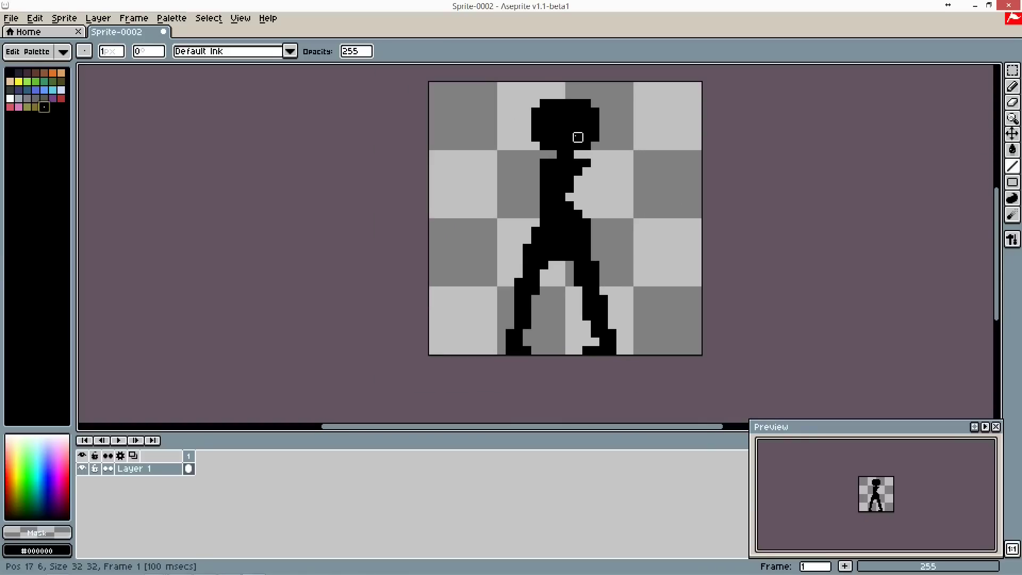
{"action": "scroll", "coordinate": [592, 170], "scroll_direction": "up", "scroll_amount": 1}
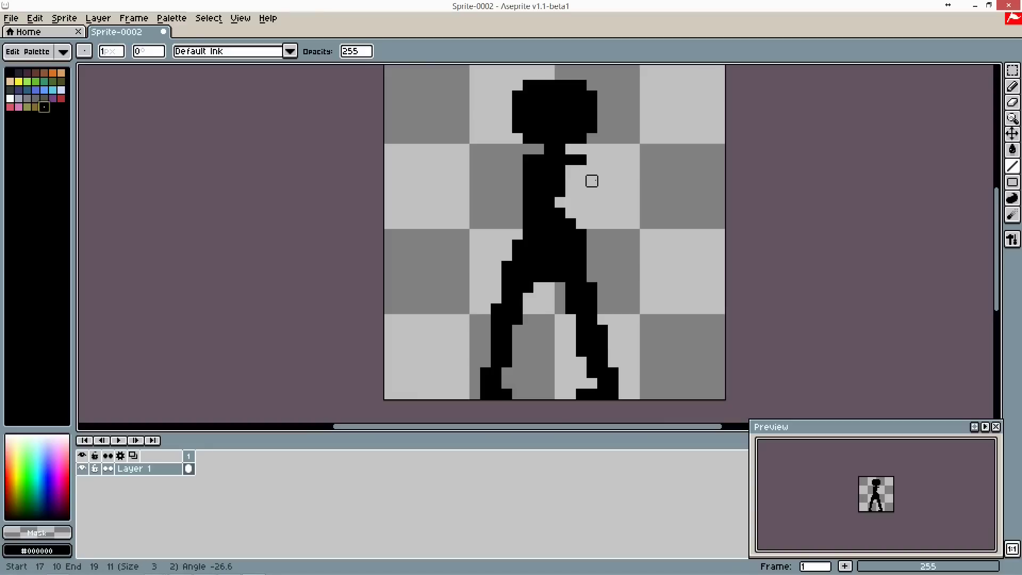
{"action": "key", "text": "ctrl+z"}
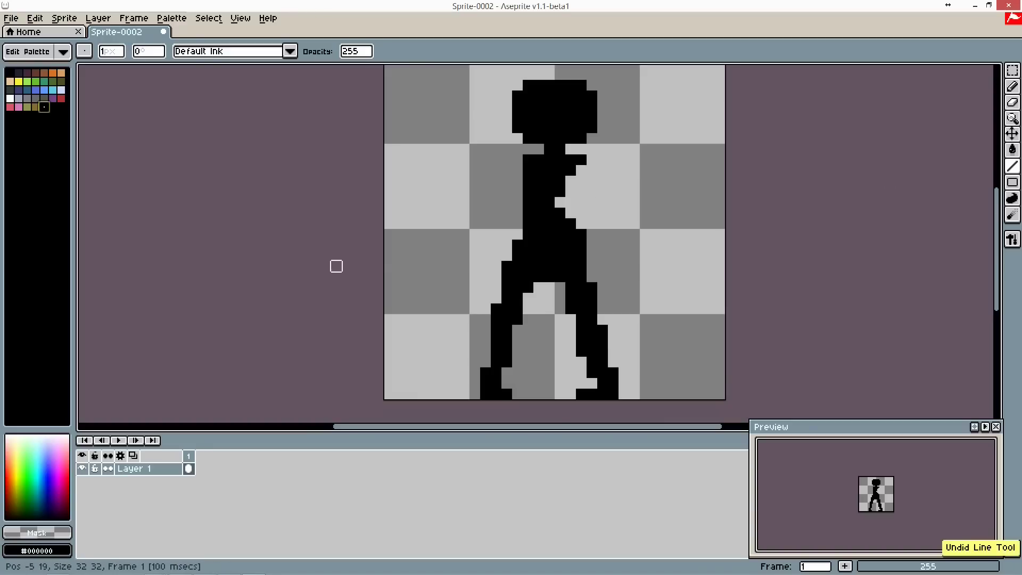
Draw a bent black arm with the Line tool, from the right shoulder out to the elbow and back to the waist
{"action": "left_click", "coordinate": [565, 189]}
{"action": "left_click_drag", "start_coordinate": [574, 174], "coordinate": [598, 213]}
{"action": "mouse_move", "coordinate": [577, 169]}
{"action": "left_mouse_down"}
{"action": "mouse_move", "coordinate": [599, 204]}
{"action": "mouse_move", "coordinate": [581, 180]}
{"action": "mouse_move", "coordinate": [591, 214]}
{"action": "mouse_move", "coordinate": [570, 223]}
{"action": "mouse_move", "coordinate": [584, 227]}
{"action": "left_mouse_up"}
{"action": "key", "text": "ctrl+z"}
{"action": "left_click", "coordinate": [593, 213]}
{"action": "key", "text": "ctrl+z"}
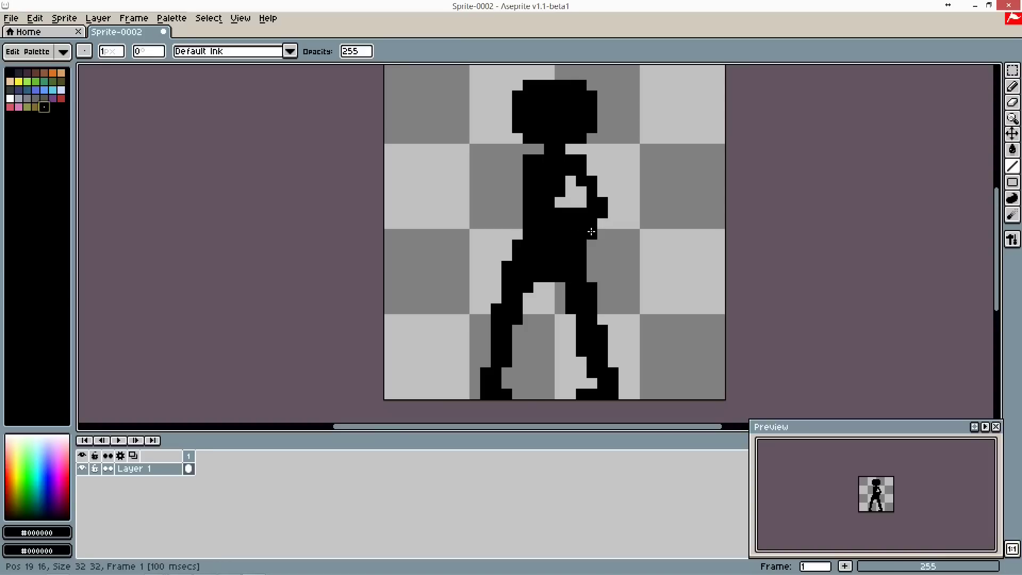
Undo the last forearm strokes and redraw the forearm with single black pixels between the elbow and the waist
{"action": "scroll", "coordinate": [567, 244], "scroll_direction": "down", "scroll_amount": 2}
{"action": "key", "text": "ctrl+z"}
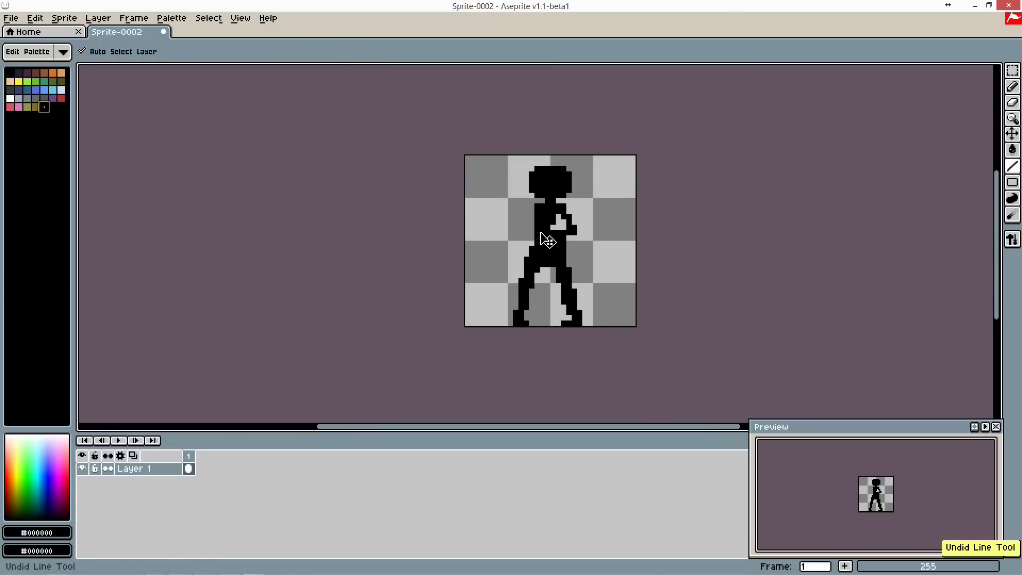
{"action": "scroll", "coordinate": [550, 239], "scroll_direction": "up", "scroll_amount": 2}
{"action": "key", "text": "ctrl+z"}
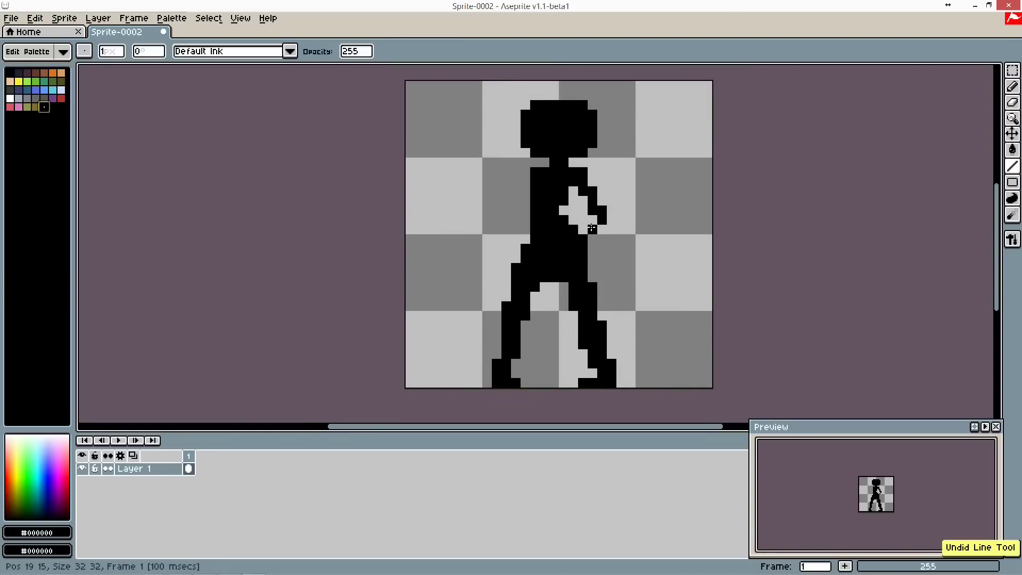
{"action": "left_click", "coordinate": [586, 228]}
{"action": "left_click", "coordinate": [590, 218]}
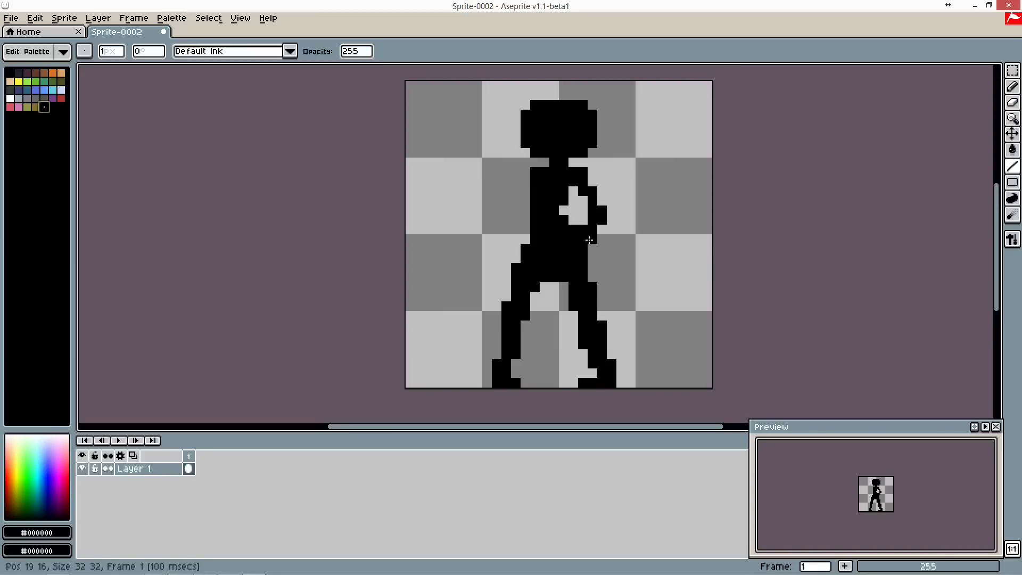
{"action": "left_click", "coordinate": [584, 220]}
{"action": "left_click", "coordinate": [525, 179]}
{"action": "key", "text": "ctrl+z"}
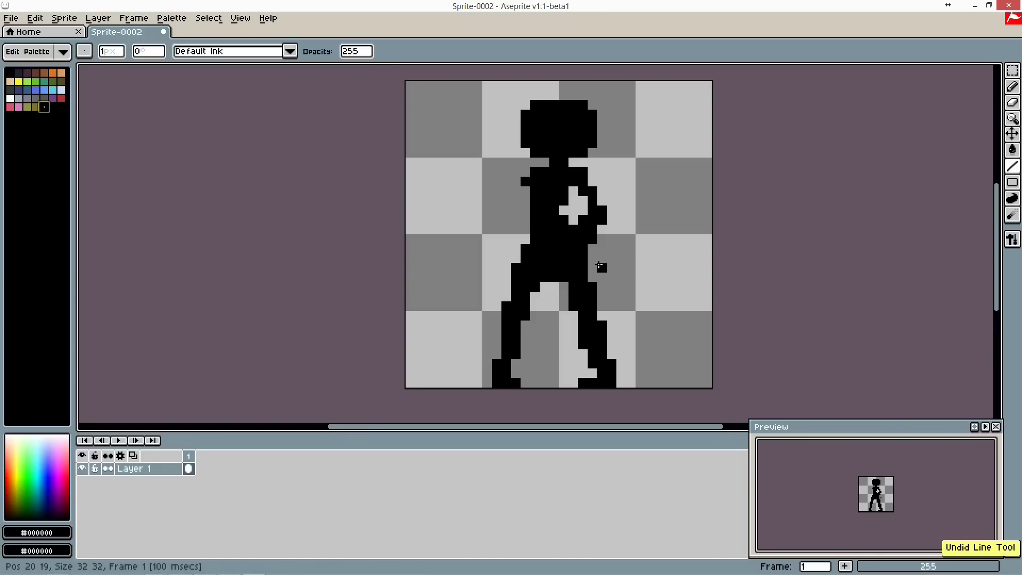
Select the 16×12 pixel area around the head and upper torso, move it down one pixel and deselect it
{"action": "left_click", "coordinate": [1011, 70]}
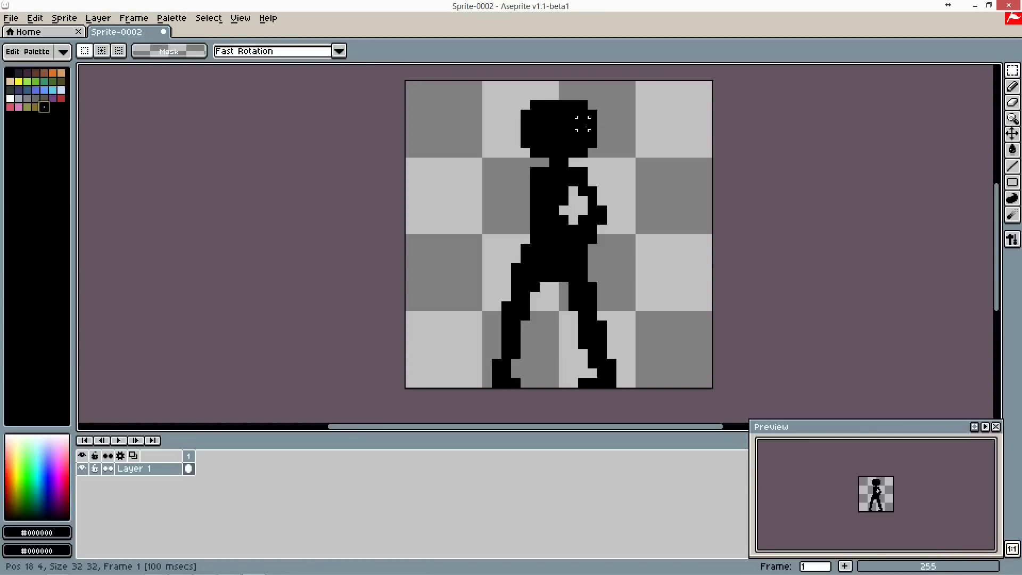
{"action": "left_click_drag", "start_coordinate": [496, 94], "coordinate": [646, 207]}
{"action": "left_click_drag", "start_coordinate": [585, 166], "coordinate": [590, 181]}
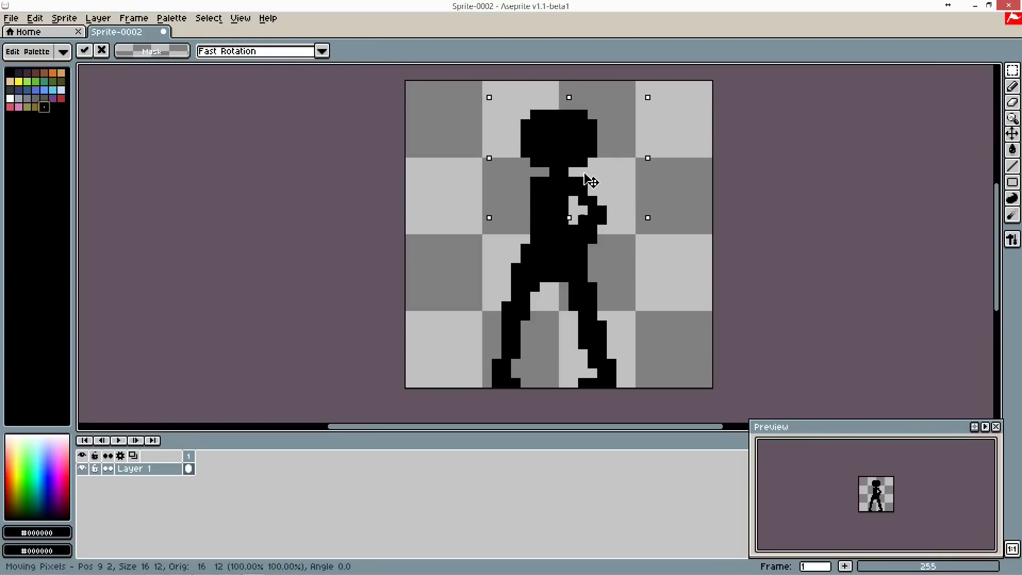
{"action": "left_click", "coordinate": [611, 276]}
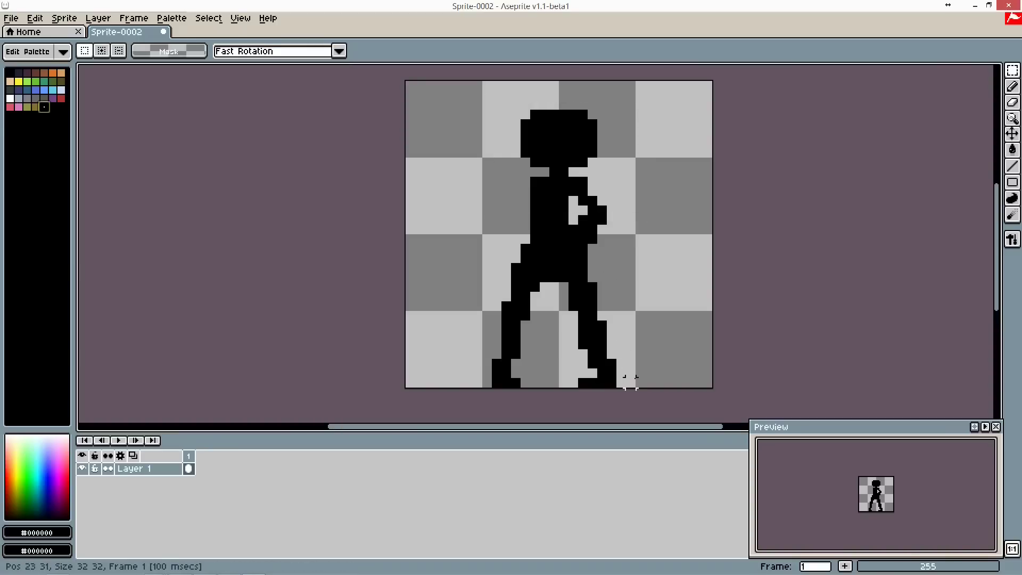
Erase one torso pixel to widen the gap inside the bent arm, and narrow the crotch to one pixel with black
{"action": "left_click", "coordinate": [1011, 86]}
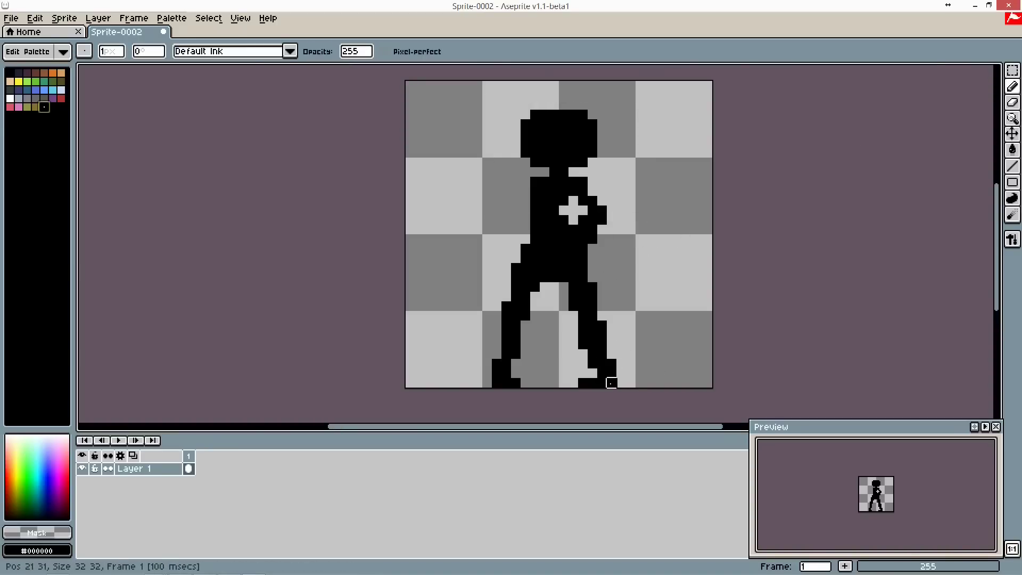
{"action": "scroll", "coordinate": [585, 226], "scroll_direction": "down", "scroll_amount": 5}
{"action": "scroll", "coordinate": [586, 228], "scroll_direction": "up", "scroll_amount": 4}
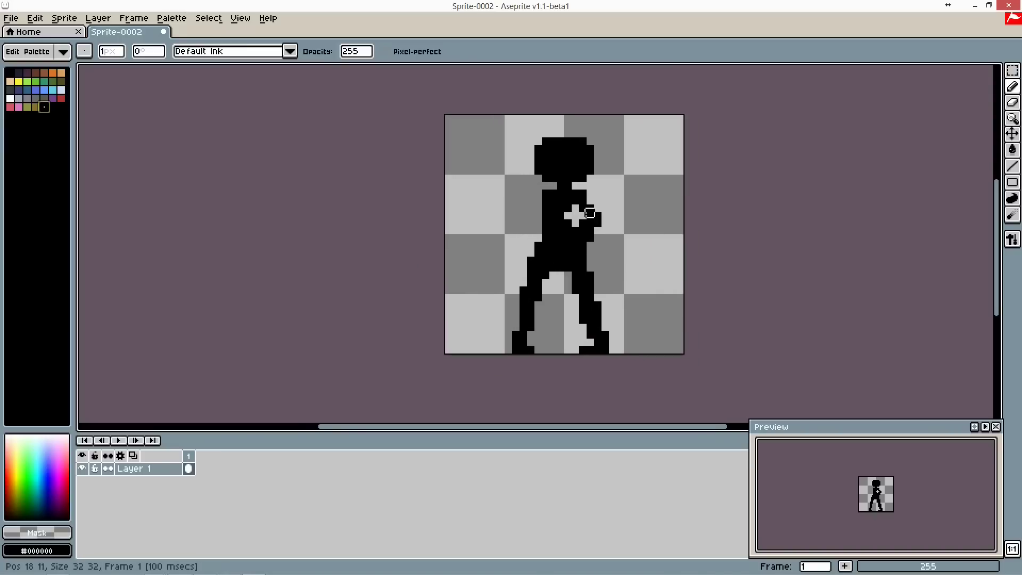
{"action": "left_click", "coordinate": [541, 287], "text": "alt"}
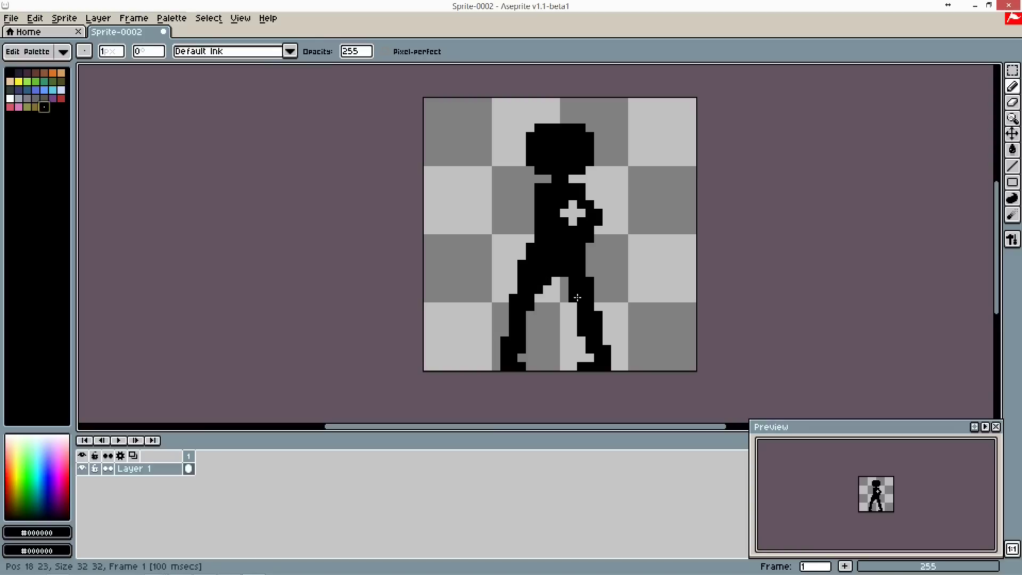
Erase the upper outer pixel of the left foot and paint it black again
{"action": "left_click", "coordinate": [521, 349], "text": "alt"}
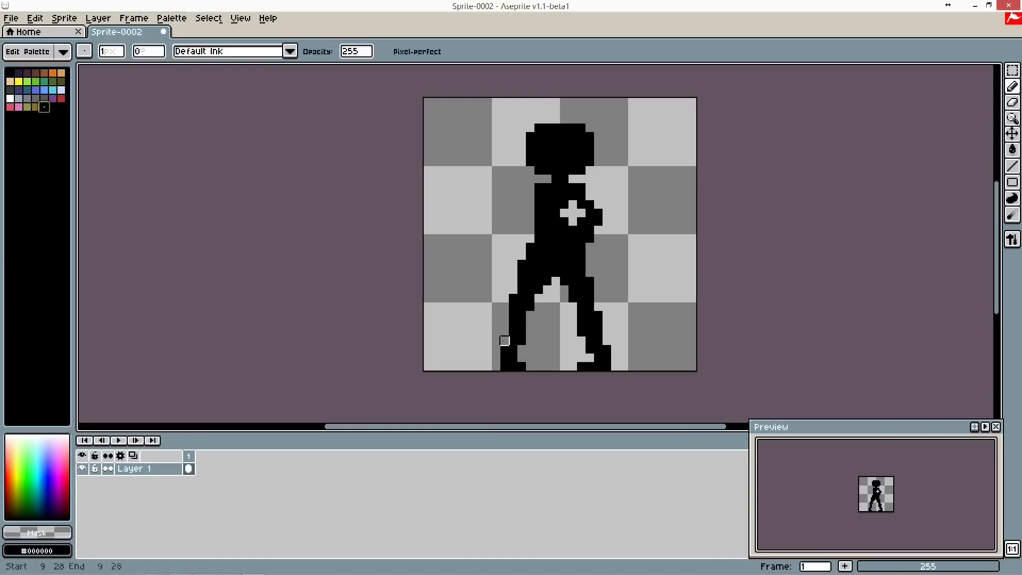
{"action": "left_click", "coordinate": [517, 330], "text": "alt"}
{"action": "left_click", "coordinate": [506, 341]}
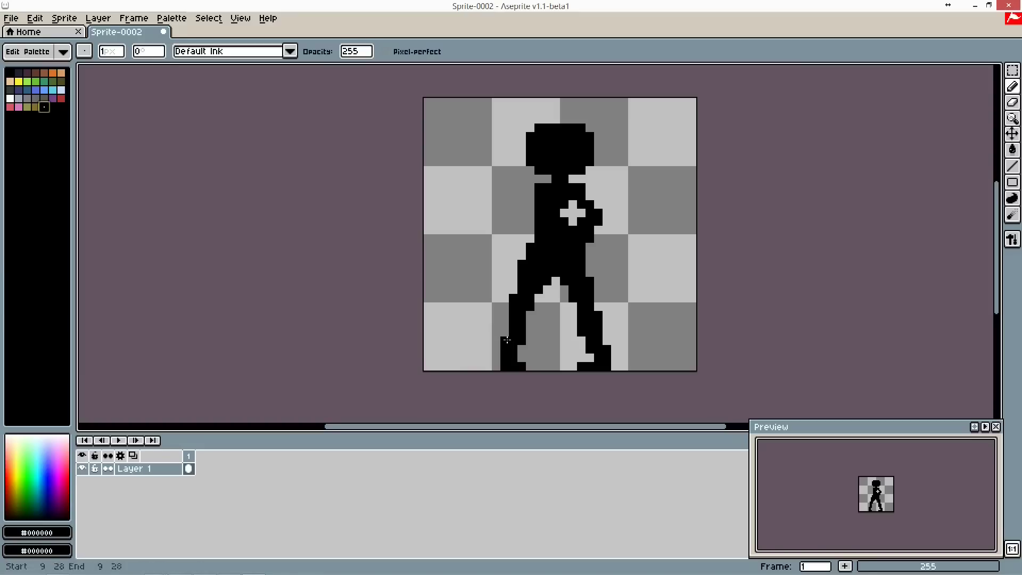
{"action": "scroll", "coordinate": [621, 256], "scroll_direction": "down", "scroll_amount": 2}
{"action": "scroll", "coordinate": [609, 237], "scroll_direction": "up", "scroll_amount": 2}
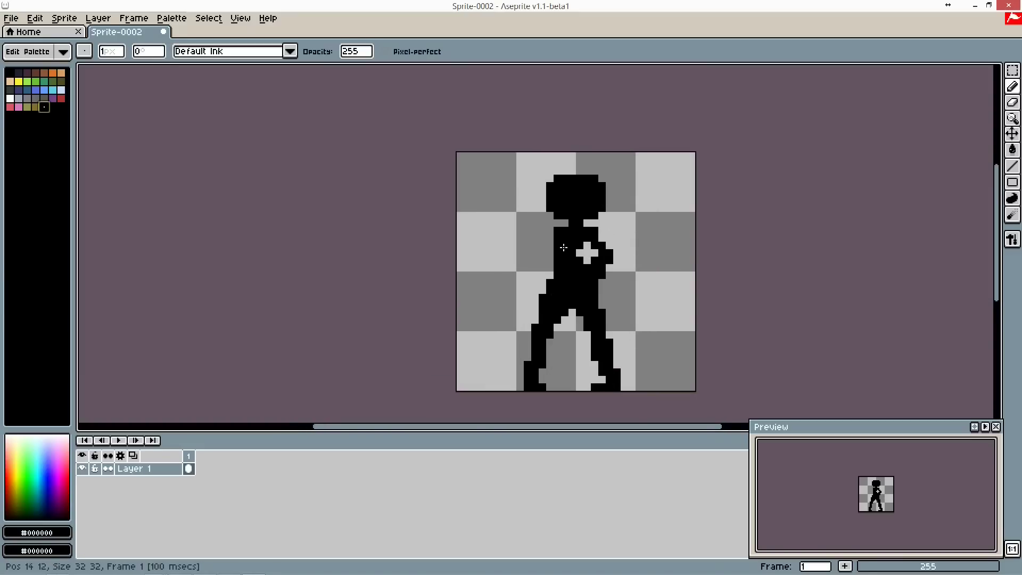
{"action": "scroll", "coordinate": [582, 137], "scroll_direction": "down", "scroll_amount": 2}
{"action": "scroll", "coordinate": [588, 170], "scroll_direction": "up", "scroll_amount": 2}
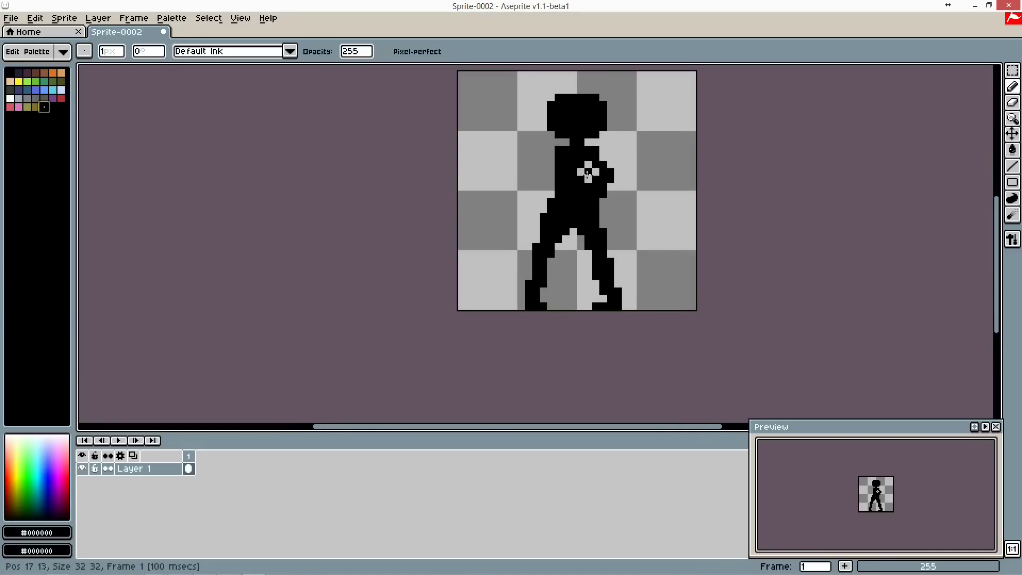
{"action": "scroll", "coordinate": [590, 313], "scroll_direction": "down", "scroll_amount": 1}
{"action": "scroll", "coordinate": [591, 313], "scroll_direction": "up", "scroll_amount": 2}
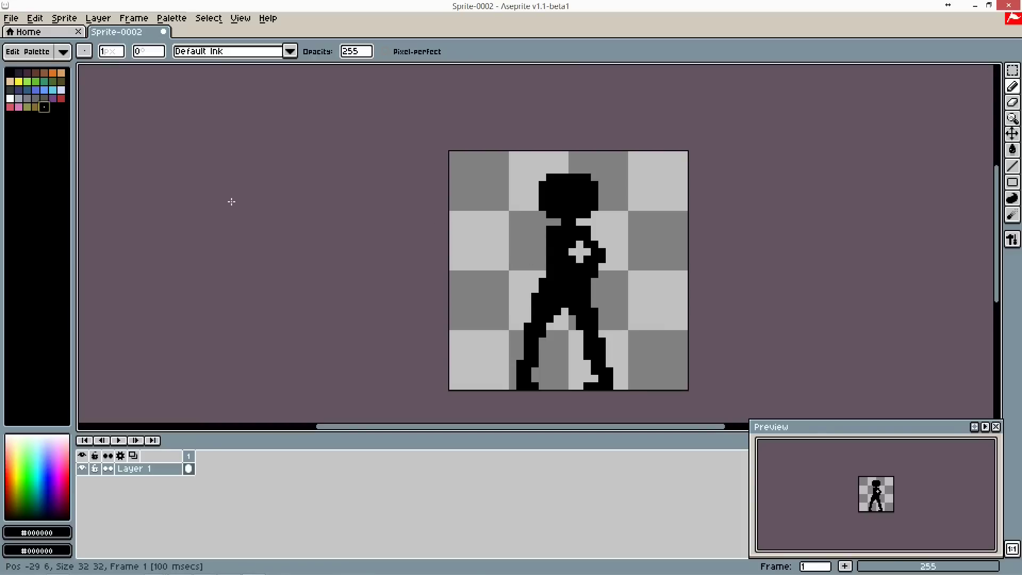
{"action": "scroll", "coordinate": [574, 155], "scroll_direction": "up", "scroll_amount": 1}
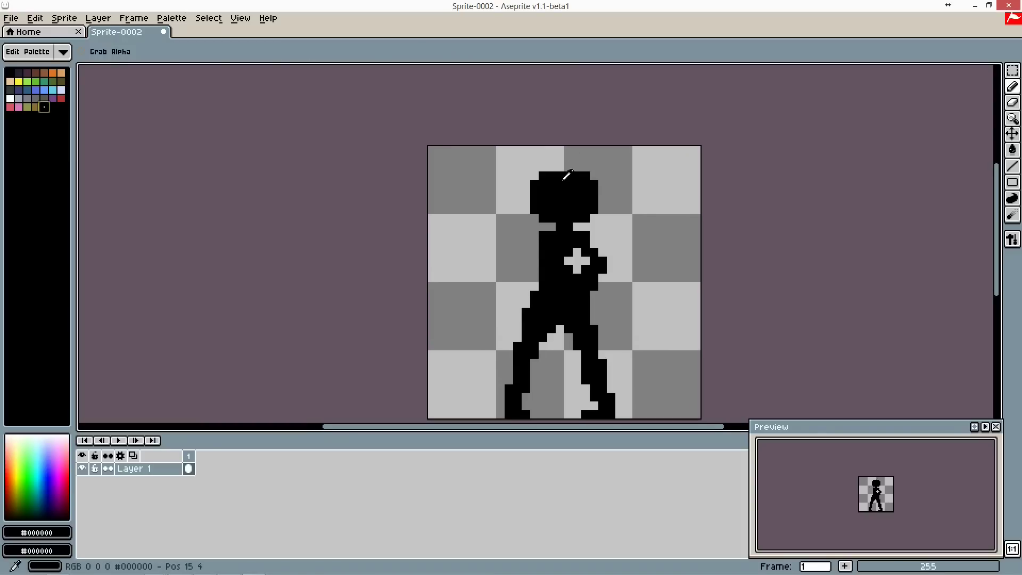
{"action": "left_click", "coordinate": [69, 533]}
{"action": "left_click", "coordinate": [72, 447]}
{"action": "left_click", "coordinate": [52, 446]}
{"action": "left_click", "coordinate": [63, 530]}
{"action": "left_click", "coordinate": [59, 535]}
{"action": "left_click", "coordinate": [45, 531]}
{"action": "left_click", "coordinate": [44, 531]}
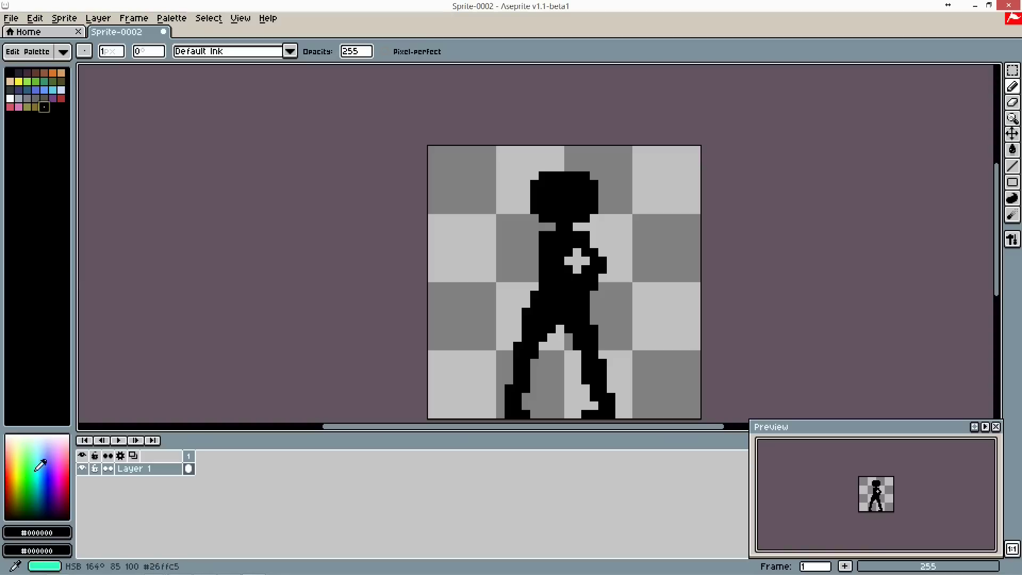
Mix a pale skin tone as the foreground colour in HSB with hue 26, saturation 15 and brightness 99
{"action": "left_click", "coordinate": [37, 532]}
{"action": "left_click", "coordinate": [68, 445]}
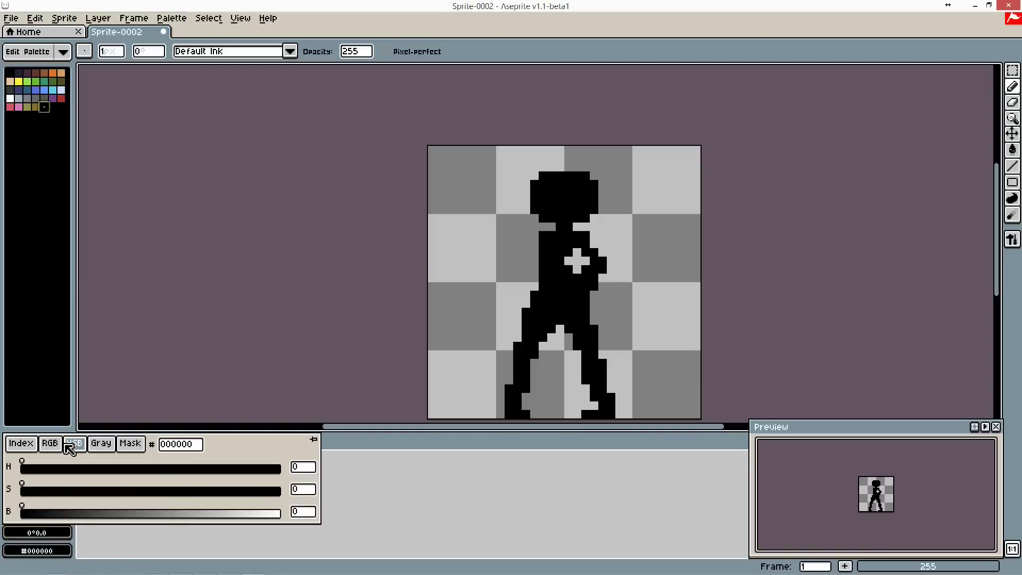
{"action": "left_click_drag", "start_coordinate": [38, 511], "coordinate": [279, 512]}
{"action": "left_click_drag", "start_coordinate": [74, 468], "coordinate": [26, 469]}
{"action": "left_click_drag", "start_coordinate": [161, 515], "coordinate": [281, 513]}
{"action": "left_click_drag", "start_coordinate": [125, 489], "coordinate": [63, 490]}
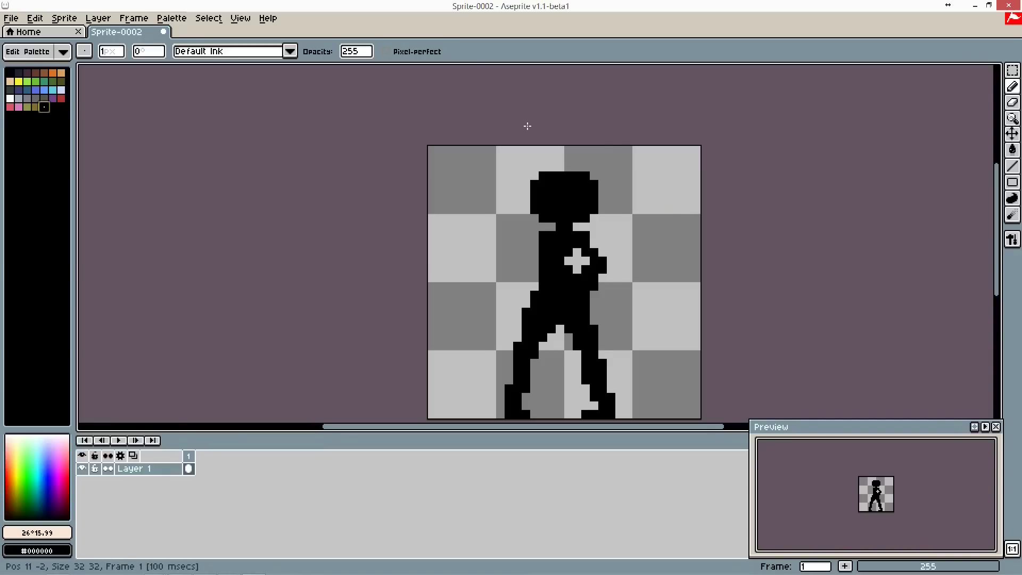
Paint the two-pixel neck, two pixels of the upper arm and three L-shaped pixels at the hand in the skin tone
{"action": "scroll", "coordinate": [577, 174], "scroll_direction": "up", "scroll_amount": 6}
{"action": "left_click_drag", "start_coordinate": [562, 261], "coordinate": [574, 265]}
{"action": "left_click", "coordinate": [606, 307]}
{"action": "left_click", "coordinate": [605, 291]}
{"action": "left_click", "coordinate": [596, 352]}
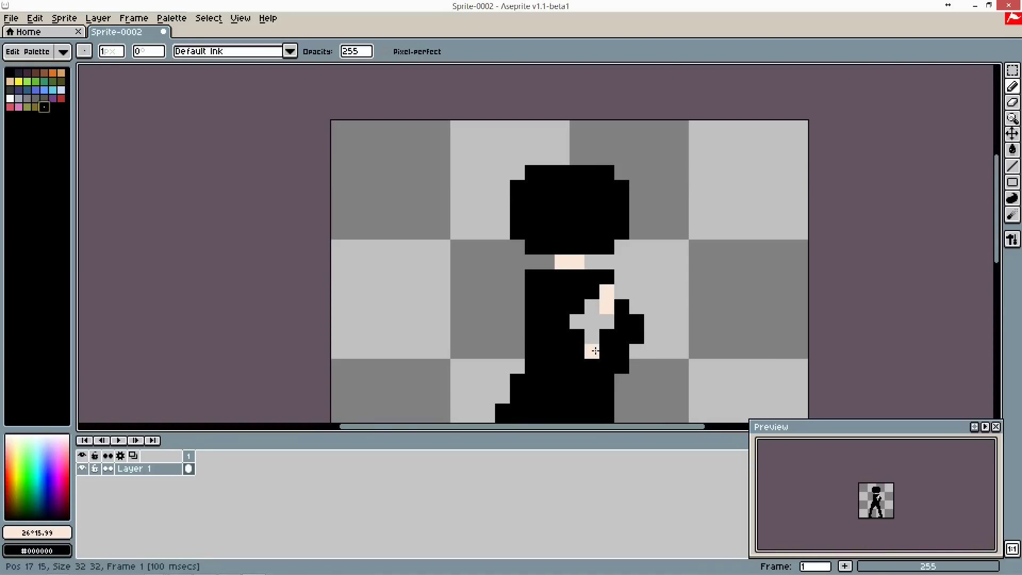
{"action": "left_click", "coordinate": [592, 366]}
{"action": "left_click", "coordinate": [606, 366]}
Paint a one-pixel skin-tone band across the tops of both thighs, stepping down at the left leg and up at the right
{"action": "scroll", "coordinate": [574, 201], "scroll_direction": "down", "scroll_amount": 1}
{"action": "scroll", "coordinate": [574, 201], "scroll_direction": "down", "scroll_amount": 1}
{"action": "scroll", "coordinate": [550, 299], "scroll_direction": "up", "scroll_amount": 2}
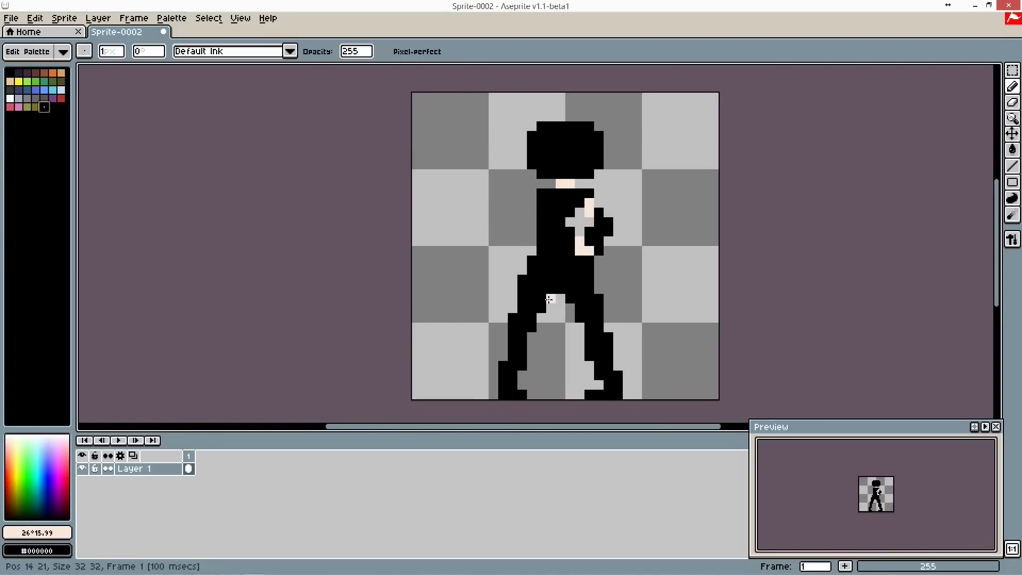
{"action": "scroll", "coordinate": [550, 298], "scroll_direction": "up", "scroll_amount": 1}
{"action": "left_click", "coordinate": [510, 289]}
{"action": "mouse_move", "coordinate": [510, 302]}
{"action": "left_mouse_down"}
{"action": "mouse_move", "coordinate": [511, 288]}
{"action": "mouse_move", "coordinate": [579, 287]}
{"action": "mouse_move", "coordinate": [606, 273]}
{"action": "left_mouse_up"}
{"action": "scroll", "coordinate": [606, 274], "scroll_direction": "down", "scroll_amount": 1}
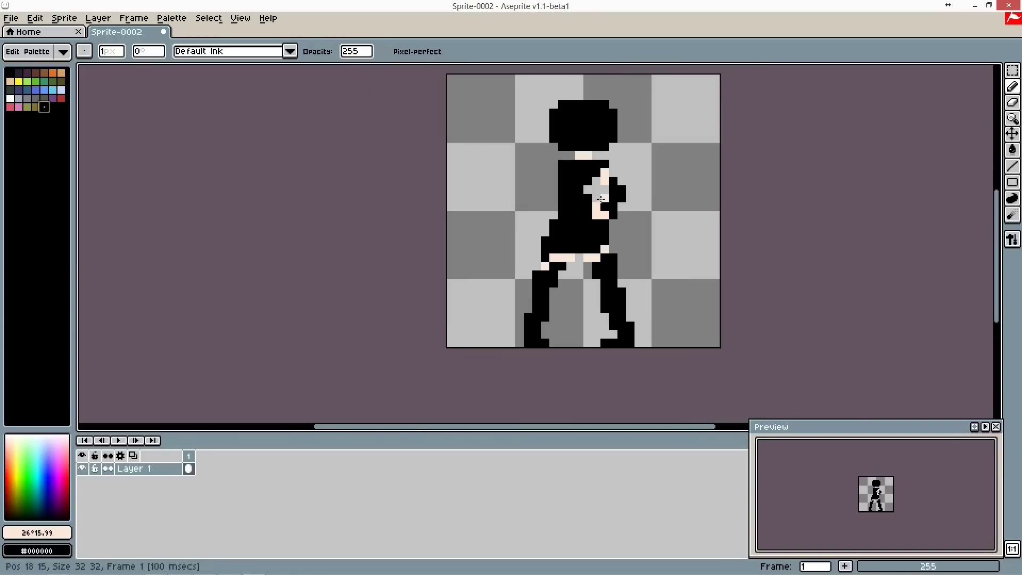
Paint two diagonal skin-tone pixels across each ankle, just above the feet
{"action": "scroll", "coordinate": [555, 314], "scroll_direction": "up", "scroll_amount": 1}
{"action": "left_click_drag", "start_coordinate": [500, 348], "coordinate": [510, 363]}
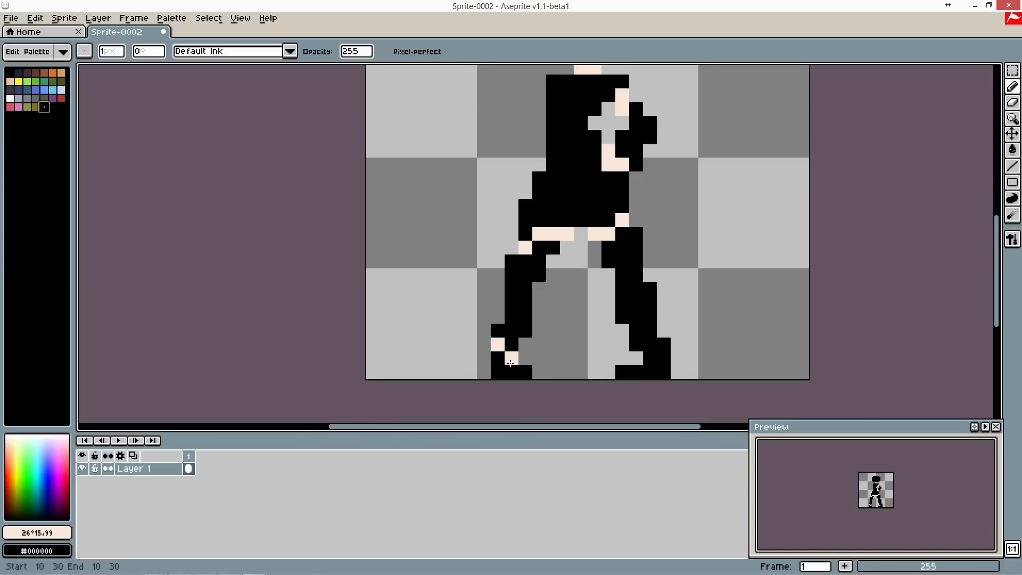
{"action": "left_click_drag", "start_coordinate": [641, 362], "coordinate": [661, 344]}
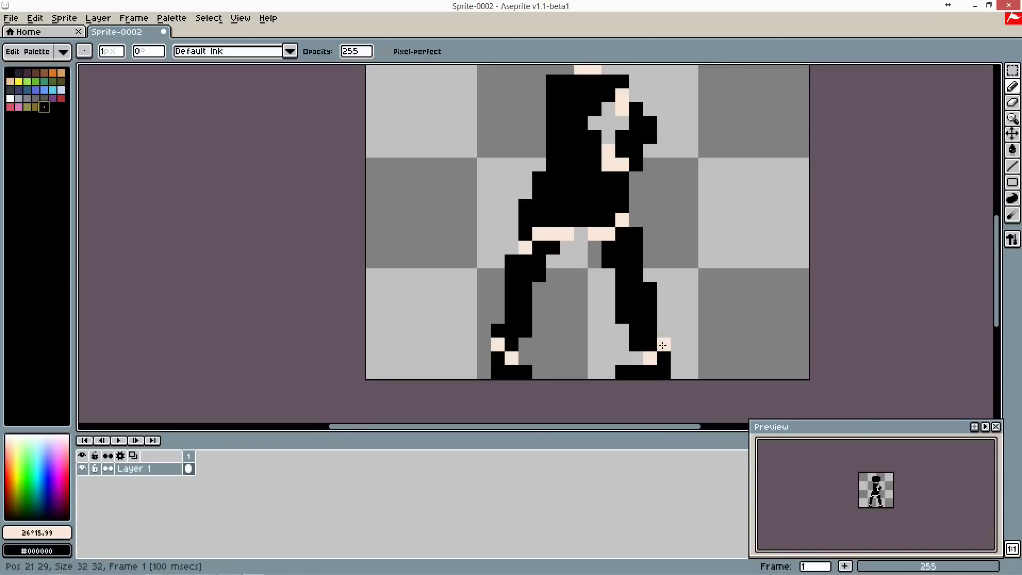
Undo the skin-tone pixels on the right ankle and lengthen the left foot inward by one black pixel
{"action": "key", "text": "ctrl+z"}
{"action": "key", "text": "ctrl+z"}
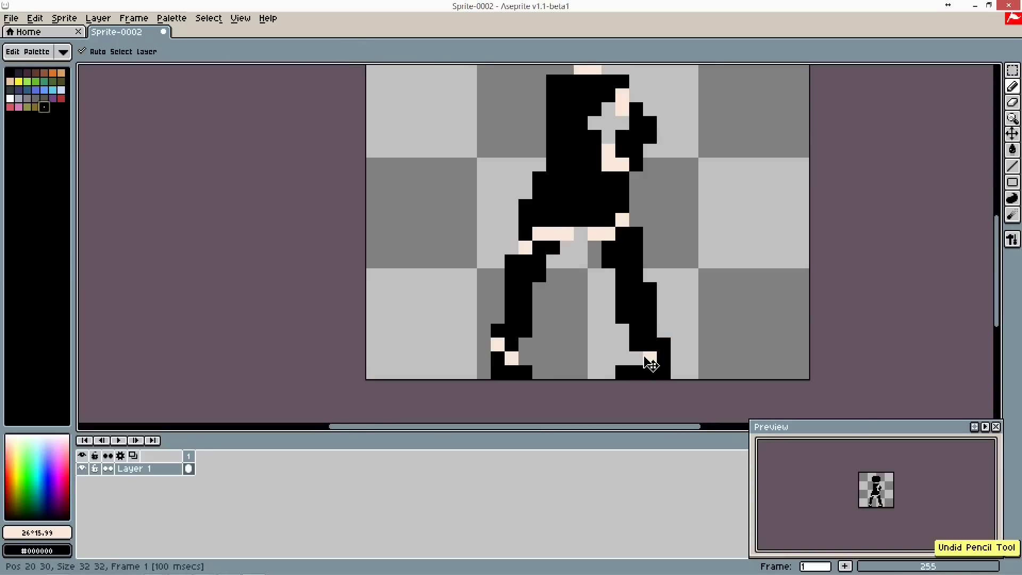
{"action": "key", "text": "i"}
{"action": "key", "text": "b"}
{"action": "left_click", "coordinate": [538, 372]}
Repaint the left ankle as a two-pixel skin-tone band with a third pixel one row lower at its inner end
{"action": "left_click", "coordinate": [512, 358], "text": "alt"}
{"action": "left_click", "coordinate": [526, 358]}
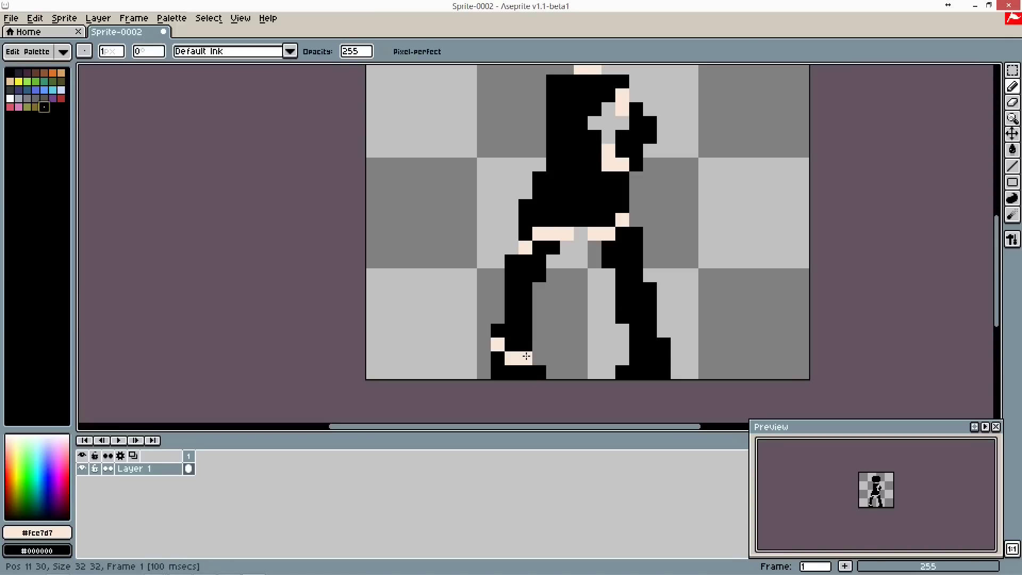
{"action": "left_click", "coordinate": [519, 345], "text": "alt"}
{"action": "left_click", "coordinate": [511, 357]}
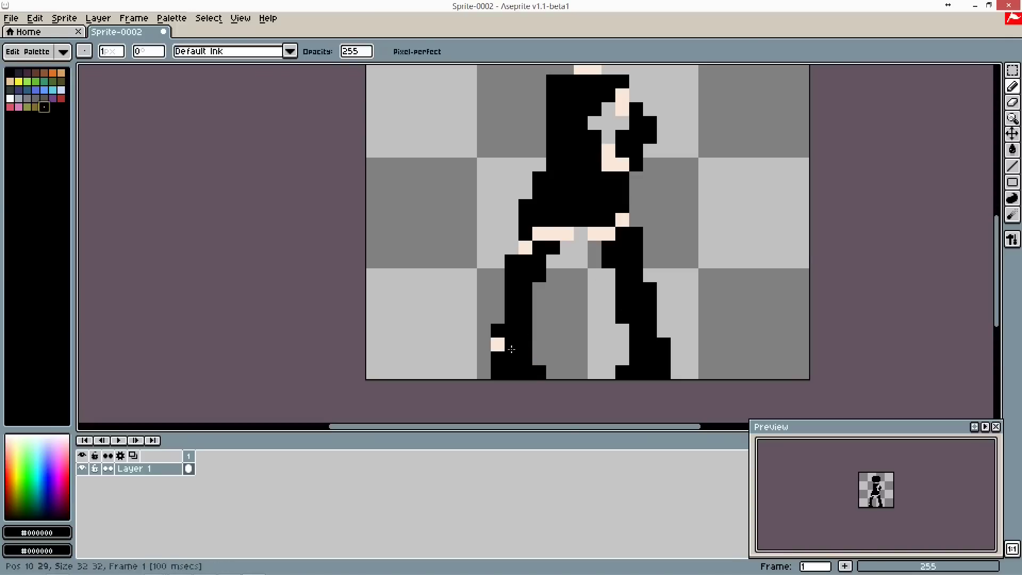
{"action": "left_click", "coordinate": [503, 344], "text": "alt"}
{"action": "left_click", "coordinate": [511, 344]}
{"action": "left_click", "coordinate": [526, 358]}
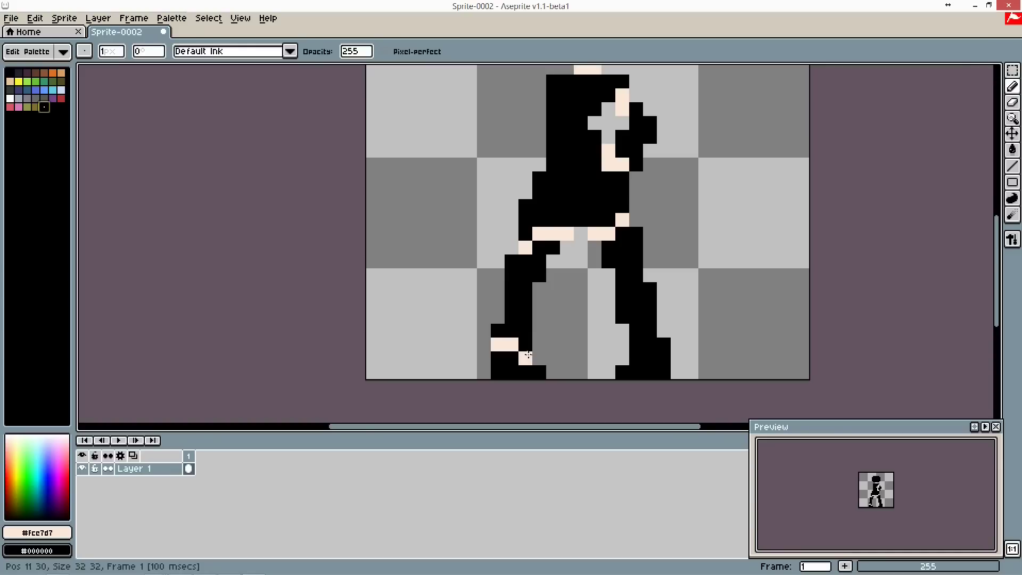
Paint a mirrored three-pixel stepped skin-tone band across the right ankle, lowest at its inner end
{"action": "left_click", "coordinate": [637, 356]}
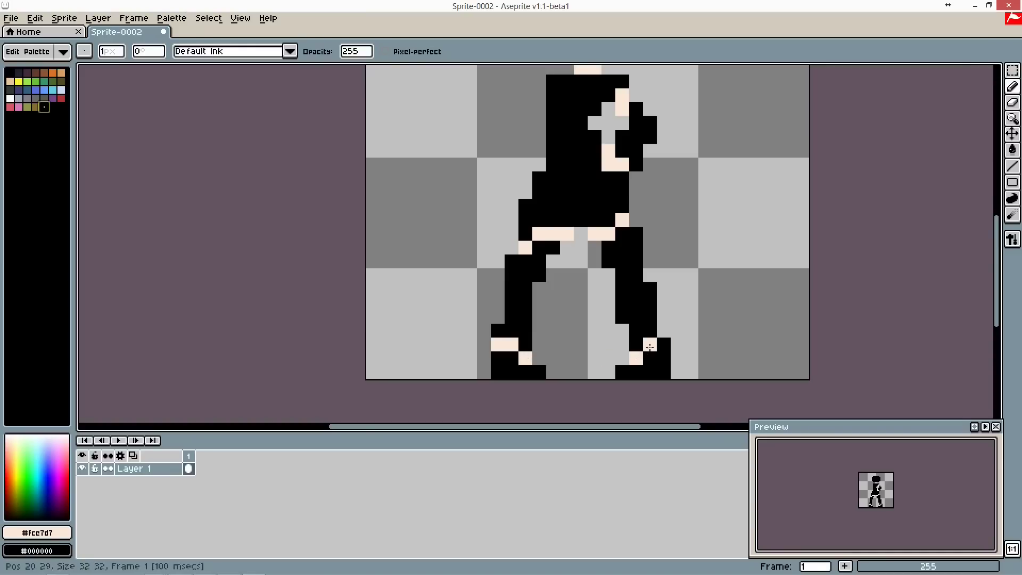
{"action": "scroll", "coordinate": [651, 293], "scroll_direction": "down", "scroll_amount": 3}
{"action": "scroll", "coordinate": [652, 293], "scroll_direction": "up", "scroll_amount": 2}
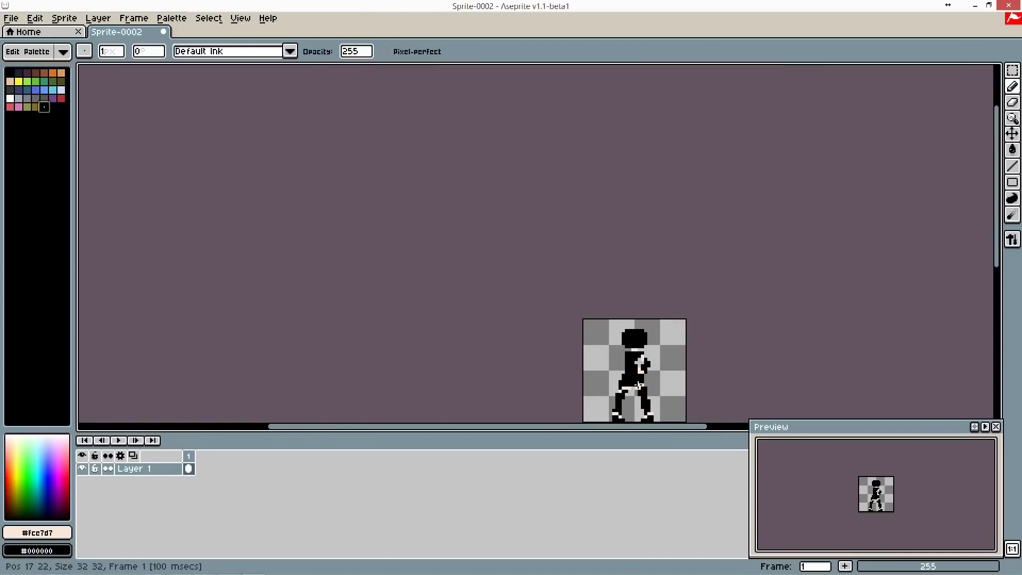
{"action": "scroll", "coordinate": [692, 266], "scroll_direction": "down", "scroll_amount": 2}
{"action": "scroll", "coordinate": [796, 177], "scroll_direction": "up", "scroll_amount": 3}
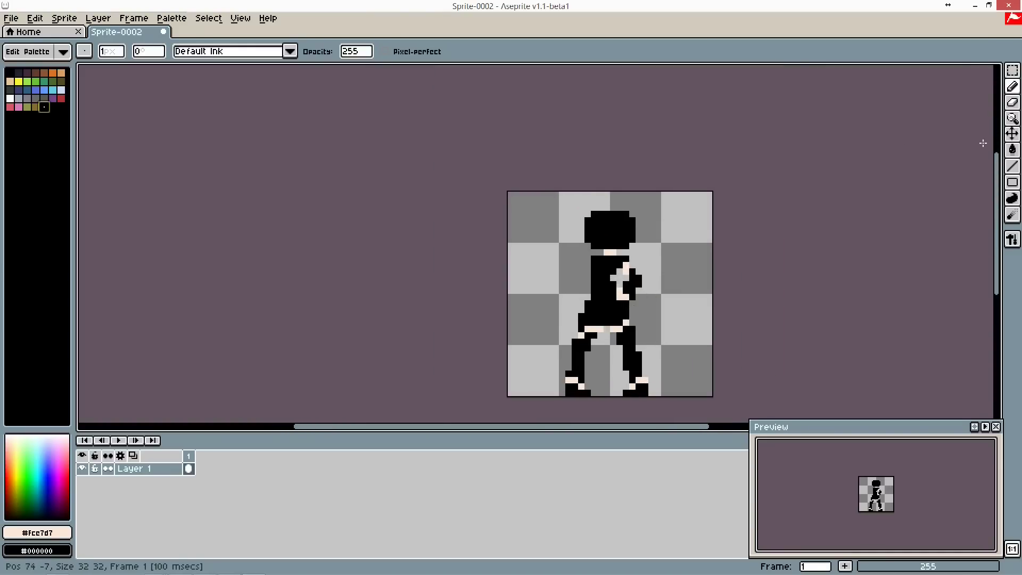
Fill both legs, the bent arm and the head with the skin tone #fce7d7, leaving the dress and feet black
{"action": "left_click", "coordinate": [1012, 150]}
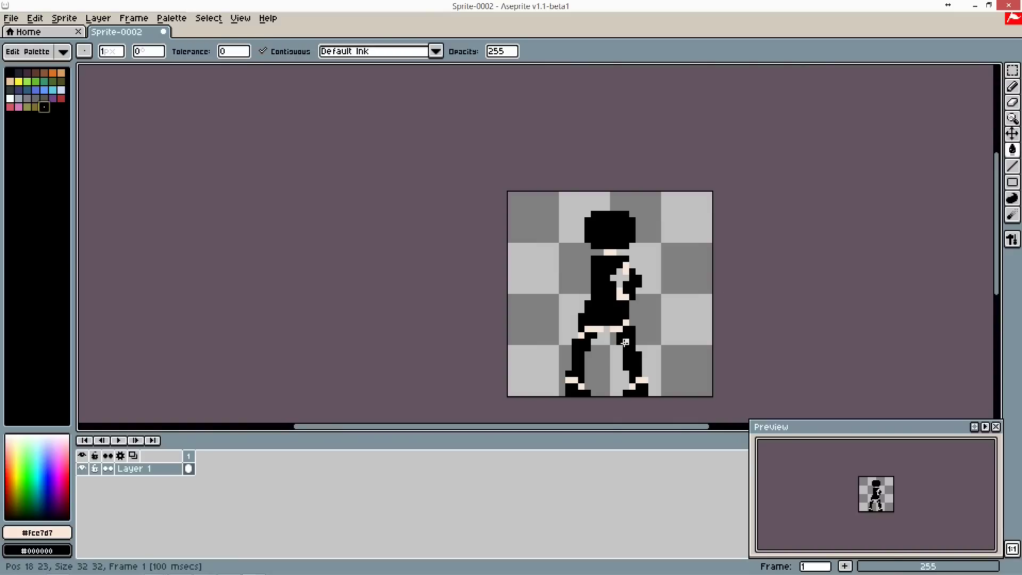
{"action": "left_click", "coordinate": [624, 343]}
{"action": "left_click", "coordinate": [583, 348]}
{"action": "left_click", "coordinate": [631, 276]}
{"action": "left_click", "coordinate": [612, 222]}
{"action": "scroll", "coordinate": [611, 229], "scroll_direction": "down", "scroll_amount": 1}
{"action": "scroll", "coordinate": [613, 238], "scroll_direction": "up", "scroll_amount": 4}
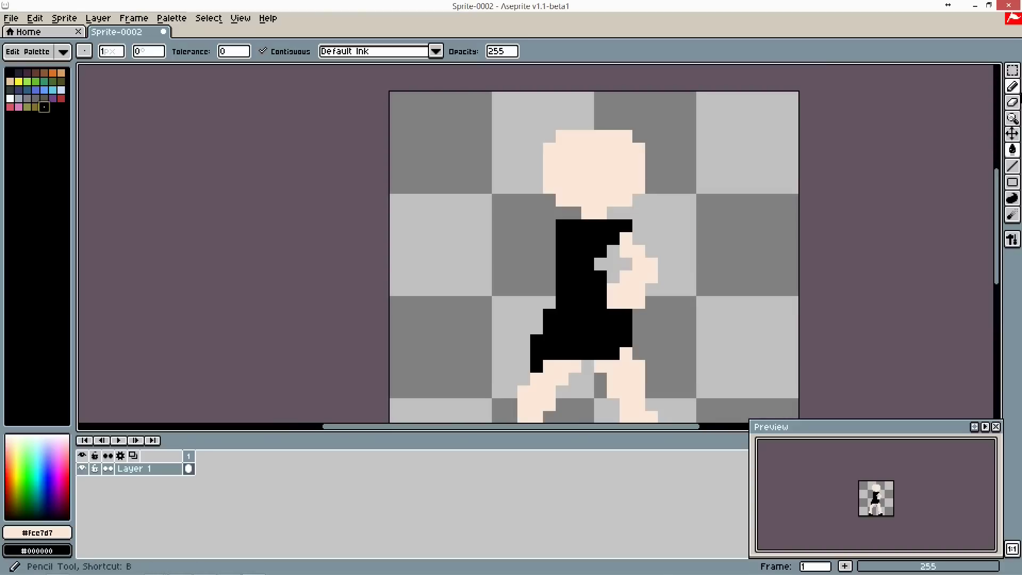
{"action": "left_click", "coordinate": [1012, 86]}
{"action": "left_click_drag", "start_coordinate": [562, 238], "coordinate": [557, 296]}
{"action": "key", "text": "ctrl+z"}
{"action": "left_click_drag", "start_coordinate": [548, 234], "coordinate": [544, 294]}
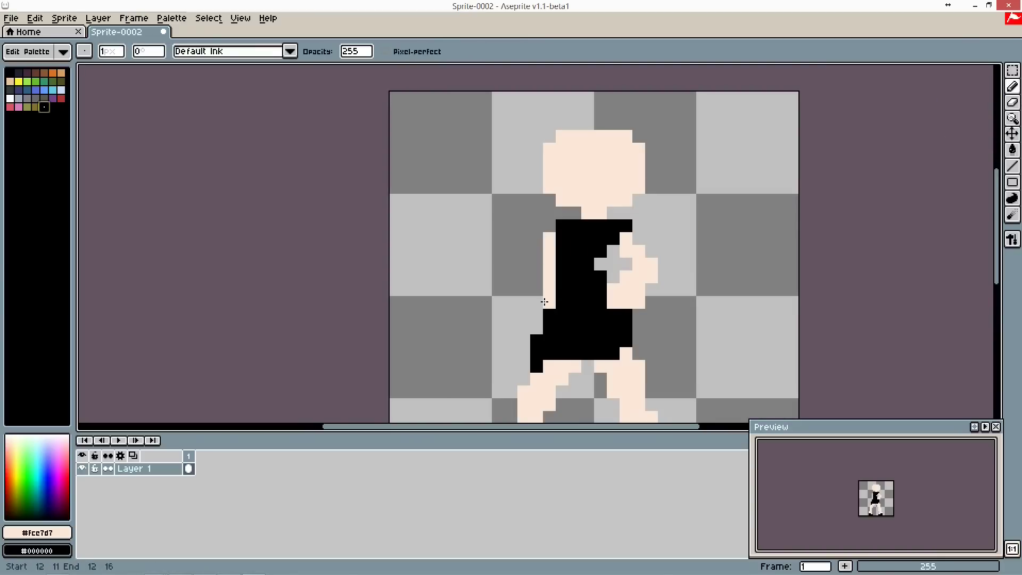
{"action": "key", "text": "ctrl+z"}
{"action": "scroll", "coordinate": [548, 303], "scroll_direction": "down", "scroll_amount": 3}
{"action": "scroll", "coordinate": [551, 302], "scroll_direction": "up", "scroll_amount": 2}
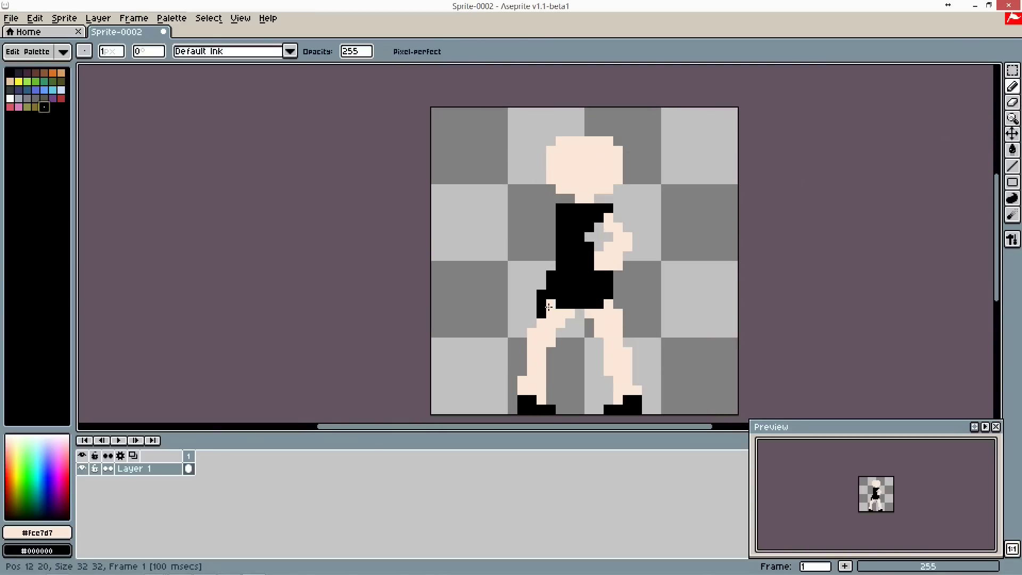
Paint the rear hand in skin tone as a stepped strip beside the left hip, and recolour the skirt's lowest left pixel to skin
{"action": "left_click_drag", "start_coordinate": [550, 256], "coordinate": [550, 269]}
{"action": "key", "text": "ctrl+z"}
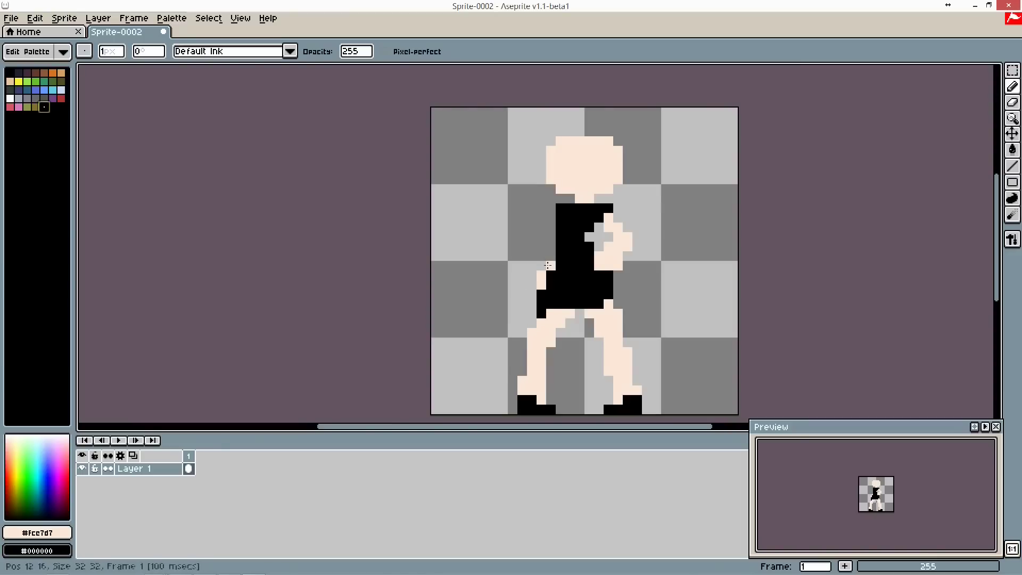
{"action": "scroll", "coordinate": [547, 265], "scroll_direction": "down", "scroll_amount": 2}
{"action": "scroll", "coordinate": [511, 279], "scroll_direction": "up", "scroll_amount": 2}
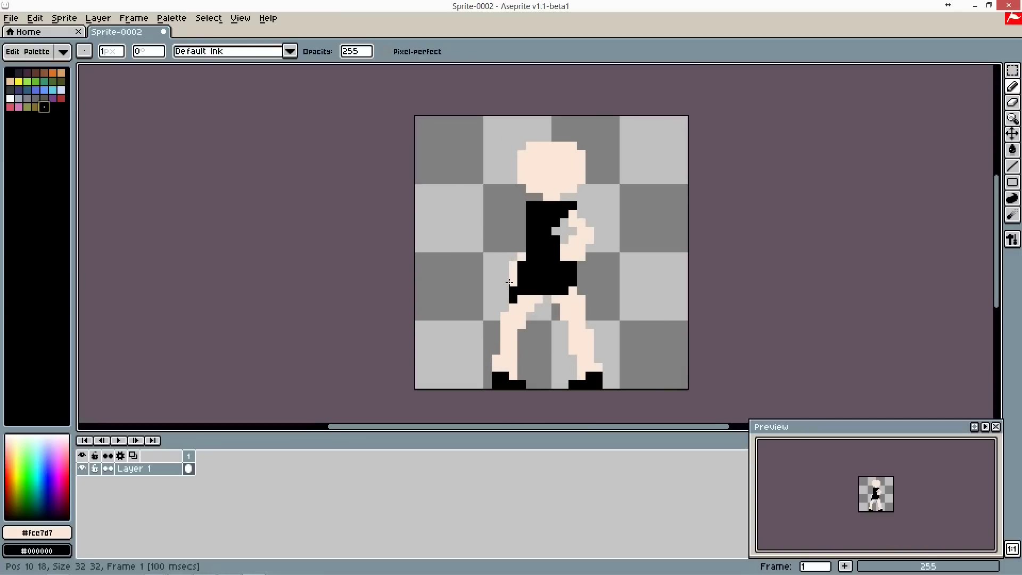
{"action": "scroll", "coordinate": [511, 300], "scroll_direction": "down", "scroll_amount": 3}
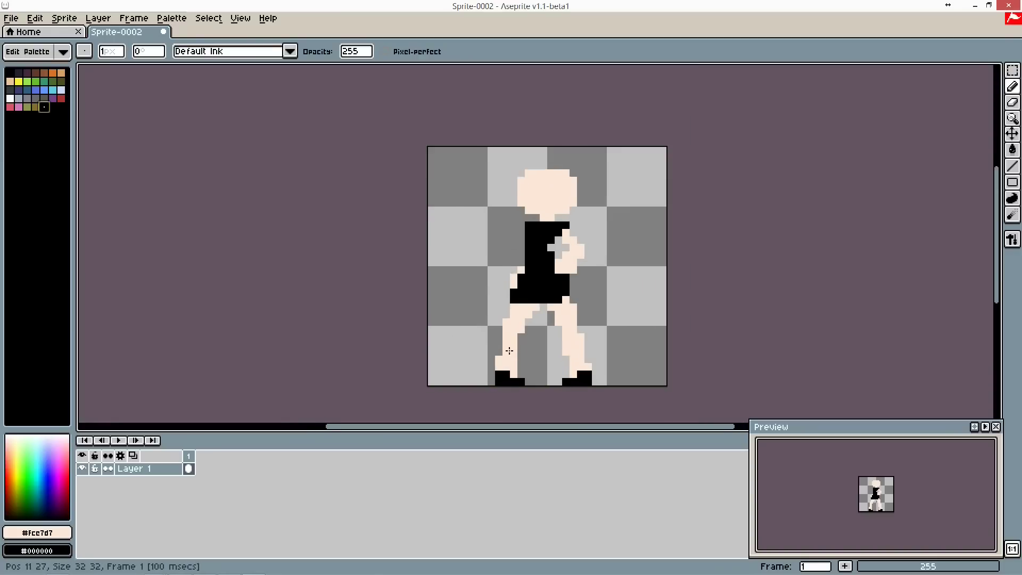
{"action": "scroll", "coordinate": [483, 221], "scroll_direction": "up", "scroll_amount": 4}
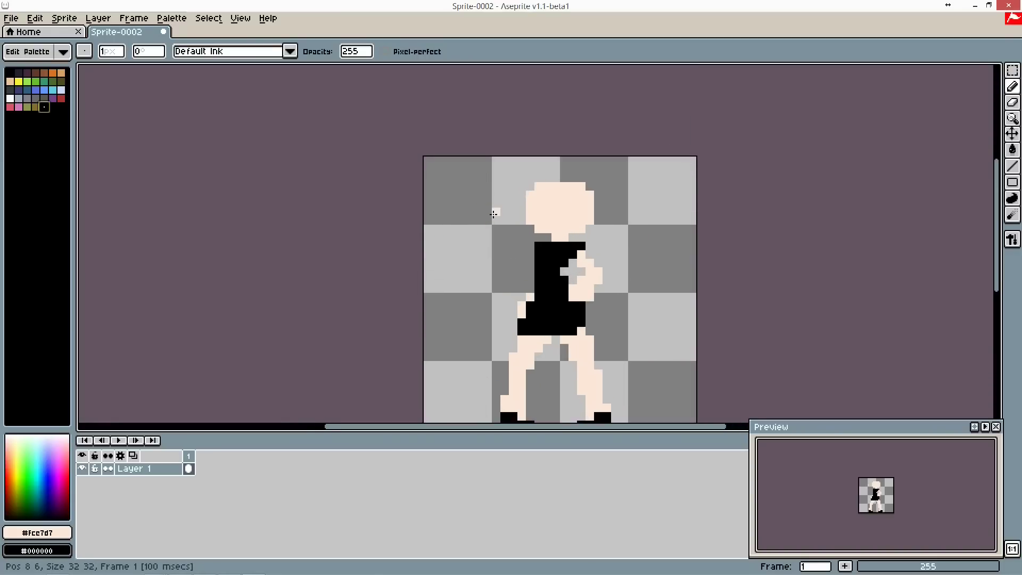
Paint a one-pixel skin-tone neckline notch into the top edge of the dress, directly below the neck
{"action": "left_click", "coordinate": [554, 283]}
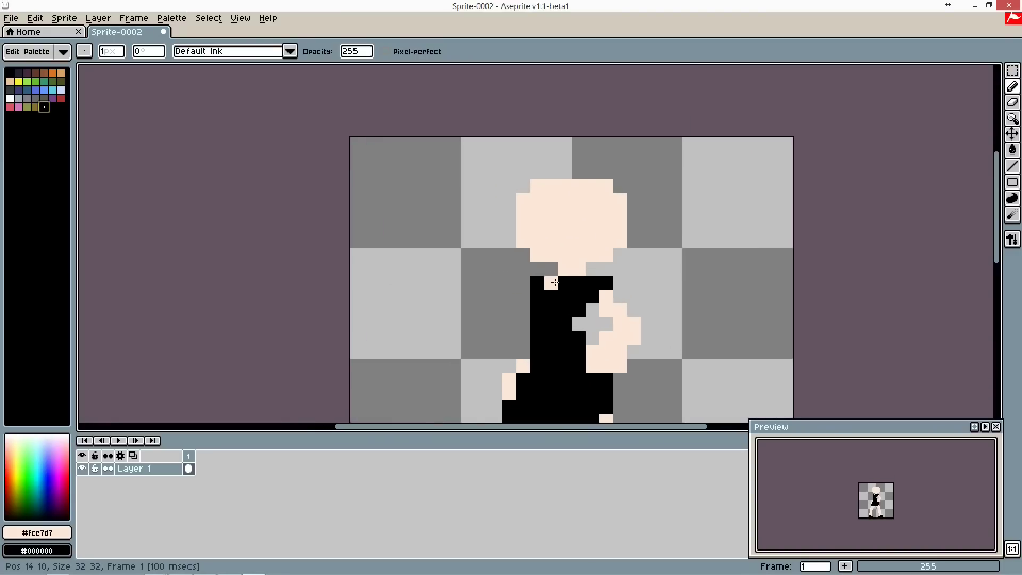
{"action": "left_click", "coordinate": [560, 283]}
{"action": "scroll", "coordinate": [555, 192], "scroll_direction": "down", "scroll_amount": 3}
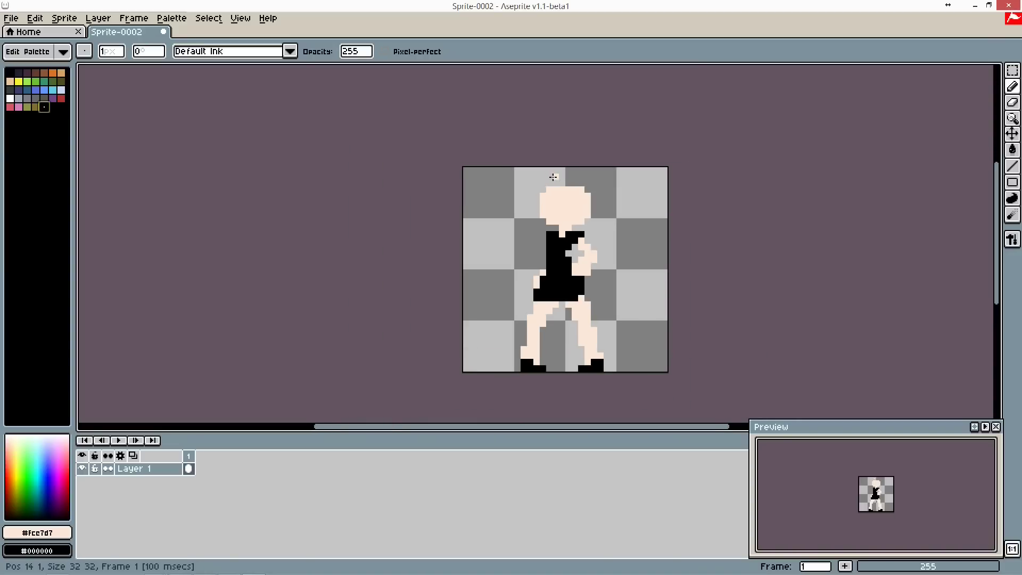
{"action": "scroll", "coordinate": [555, 231], "scroll_direction": "up", "scroll_amount": 2}
{"action": "scroll", "coordinate": [556, 230], "scroll_direction": "up", "scroll_amount": 1}
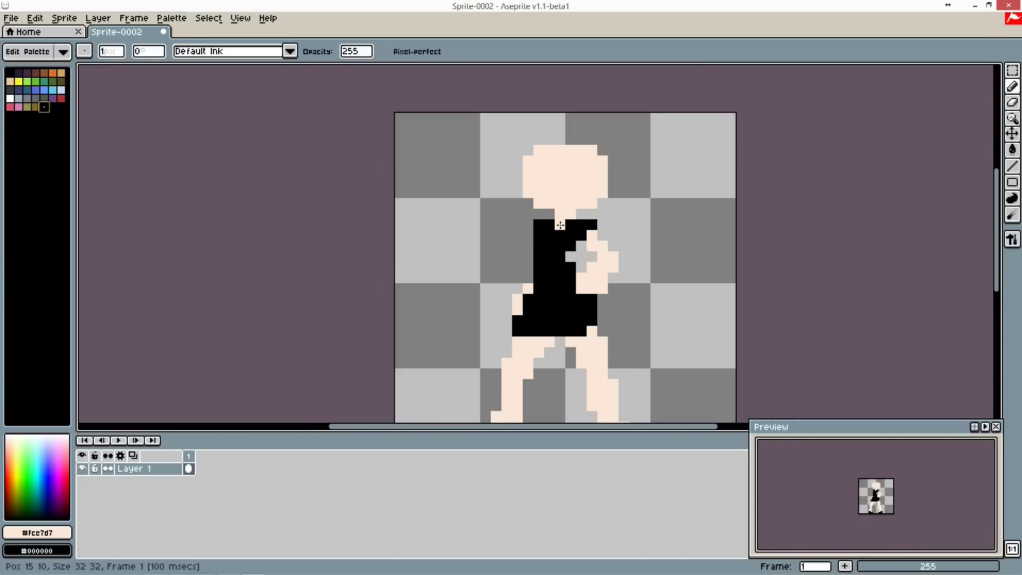
{"action": "scroll", "coordinate": [555, 177], "scroll_direction": "down", "scroll_amount": 3}
{"action": "scroll", "coordinate": [556, 177], "scroll_direction": "up", "scroll_amount": 3}
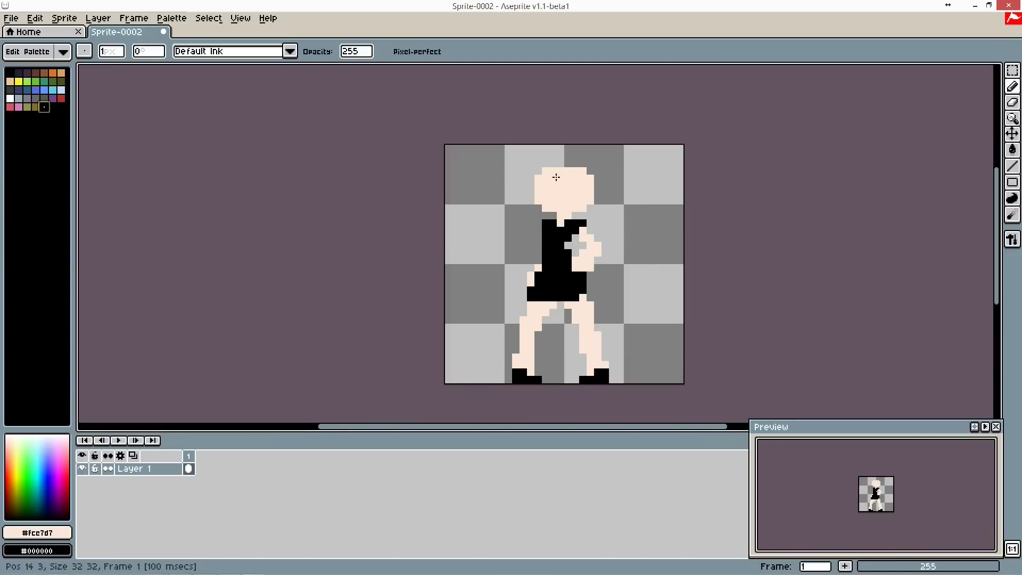
{"action": "left_click", "coordinate": [18, 107]}
{"action": "scroll", "coordinate": [639, 266], "scroll_direction": "down", "scroll_amount": 3}
{"action": "scroll", "coordinate": [618, 221], "scroll_direction": "up", "scroll_amount": 2}
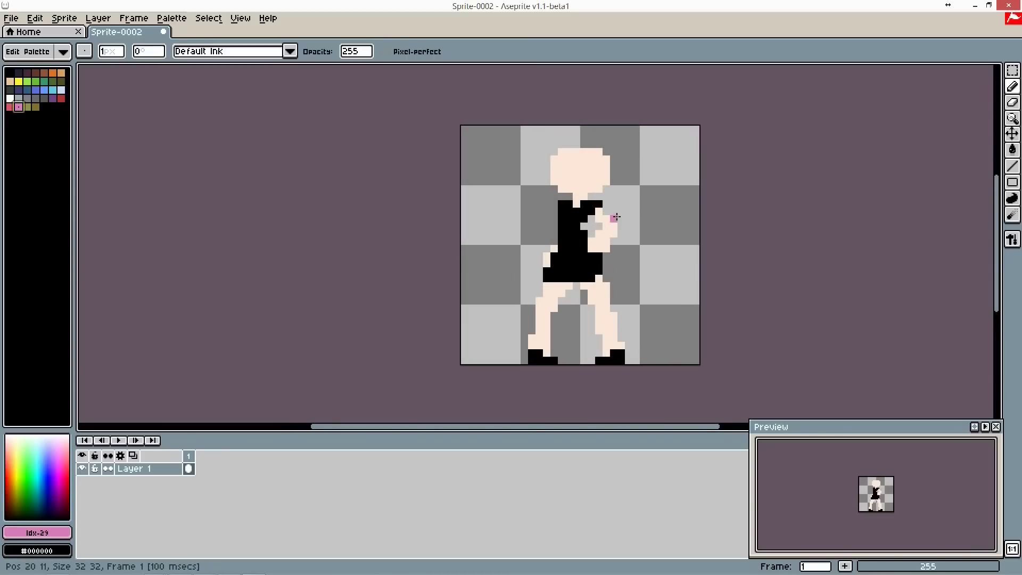
{"action": "scroll", "coordinate": [594, 160], "scroll_direction": "up", "scroll_amount": 1}
{"action": "left_click", "coordinate": [60, 98]}
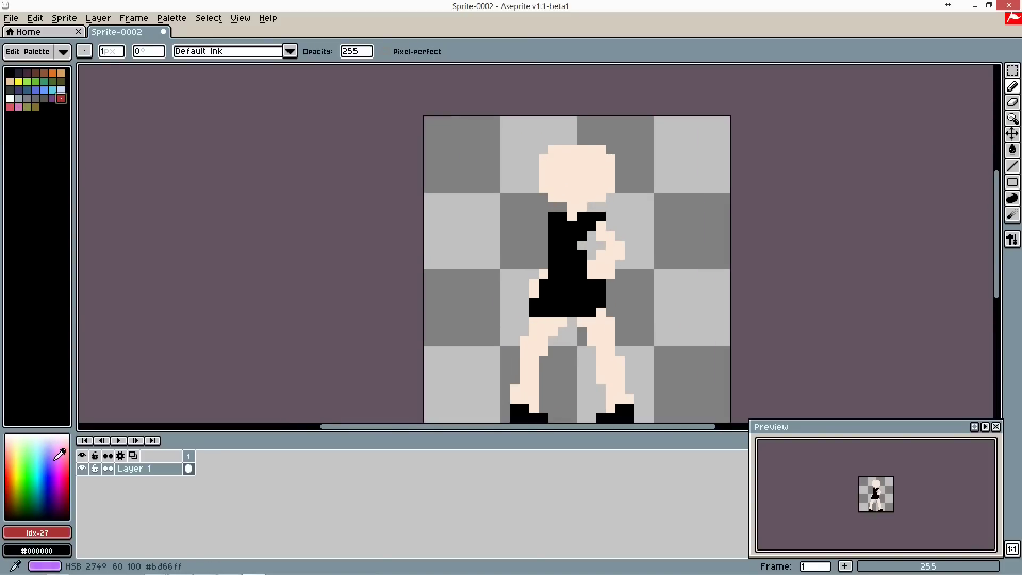
Pick a deep purple with hue 274, saturation 100 and brightness 60, and fill the dress and both shoes with it
{"action": "left_click", "coordinate": [56, 493]}
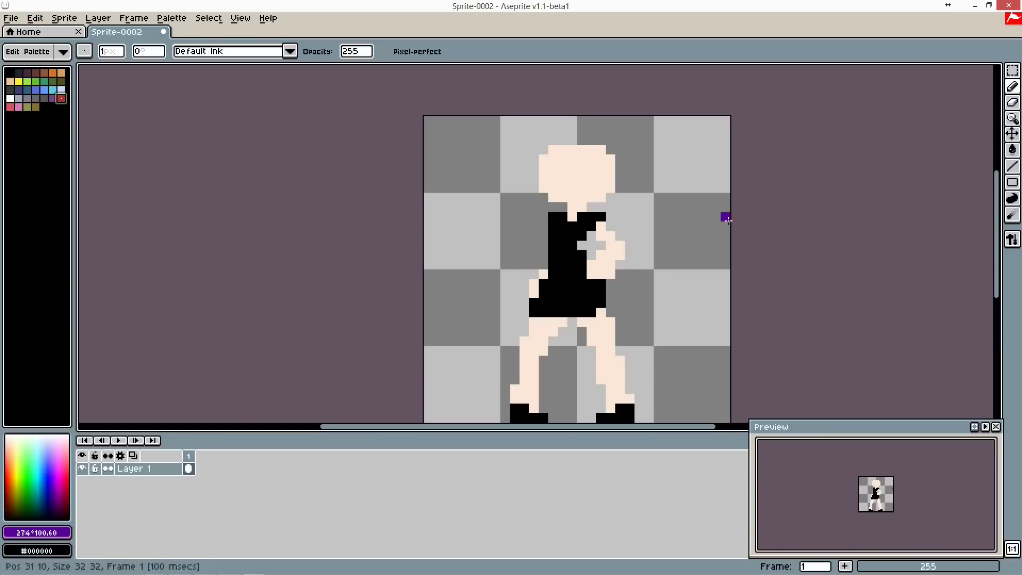
{"action": "left_click", "coordinate": [1011, 150]}
{"action": "left_click", "coordinate": [566, 303]}
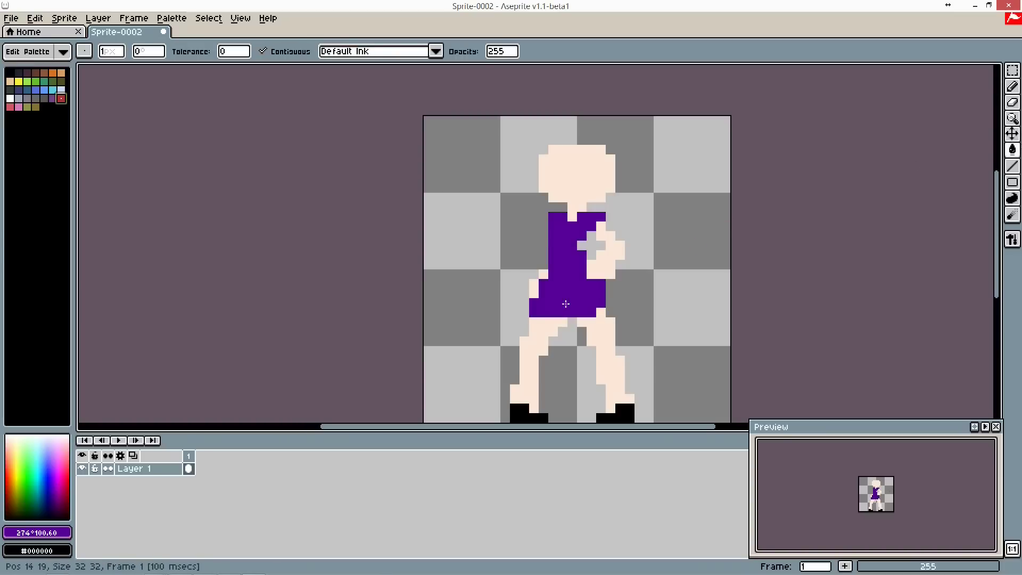
{"action": "left_click", "coordinate": [627, 408]}
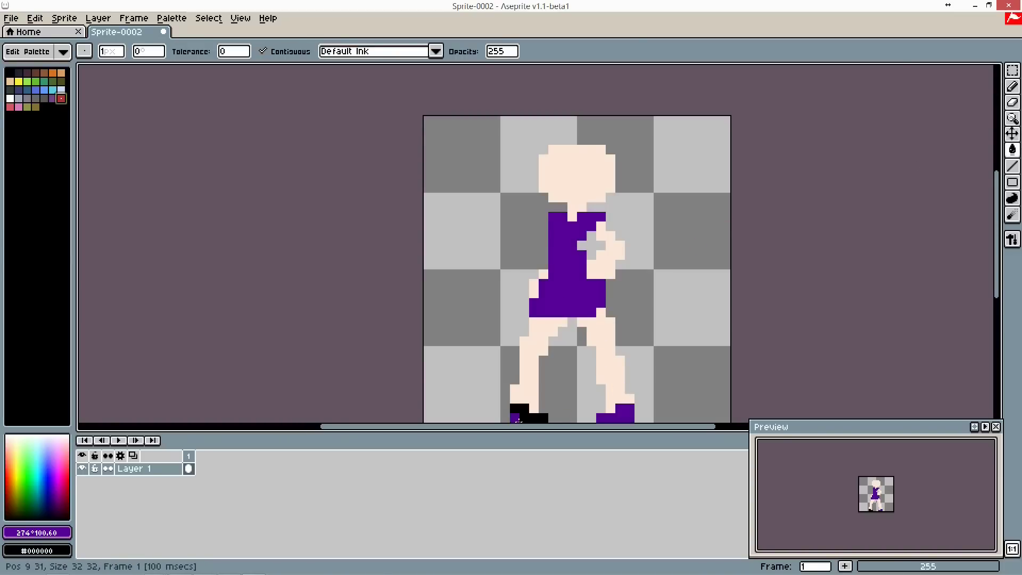
{"action": "left_click", "coordinate": [519, 415]}
{"action": "scroll", "coordinate": [504, 268], "scroll_direction": "down", "scroll_amount": 2}
{"action": "scroll", "coordinate": [548, 259], "scroll_direction": "up", "scroll_amount": 2}
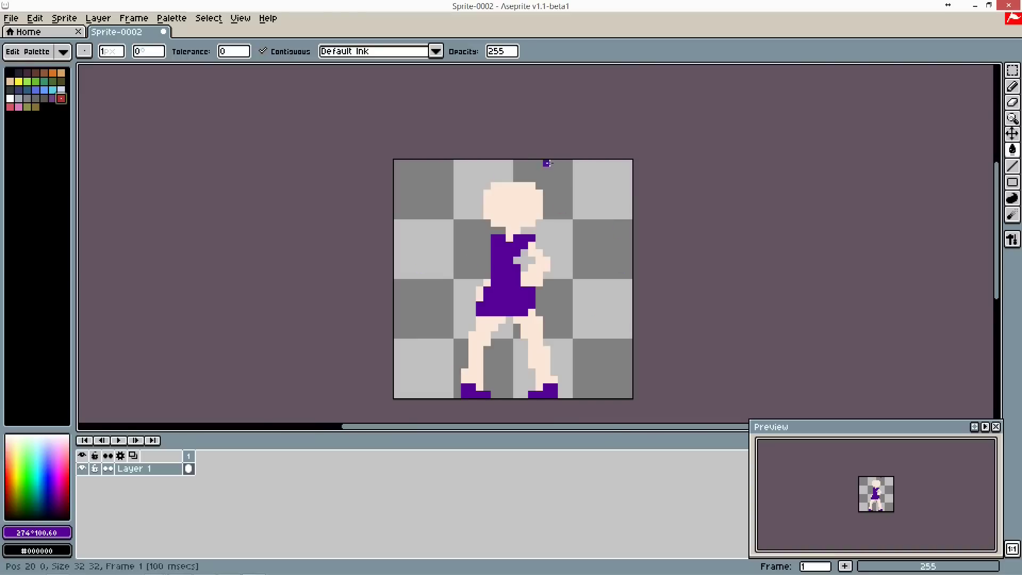
Paint the whites of both eyes as one-pixel-wide, two-pixel-high white bars near the sides of the face
{"action": "scroll", "coordinate": [483, 144], "scroll_direction": "up", "scroll_amount": 2}
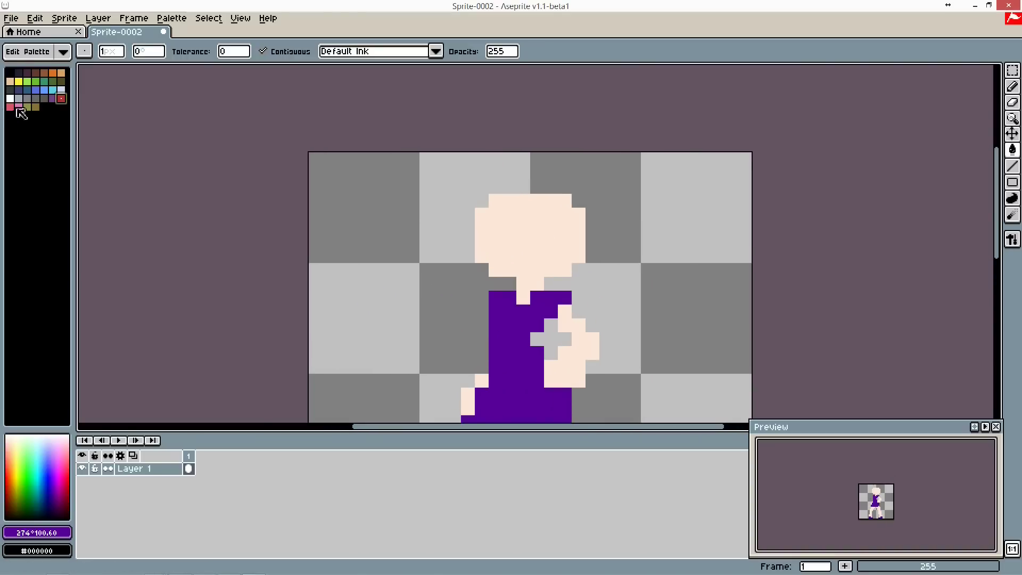
{"action": "left_click", "coordinate": [12, 100]}
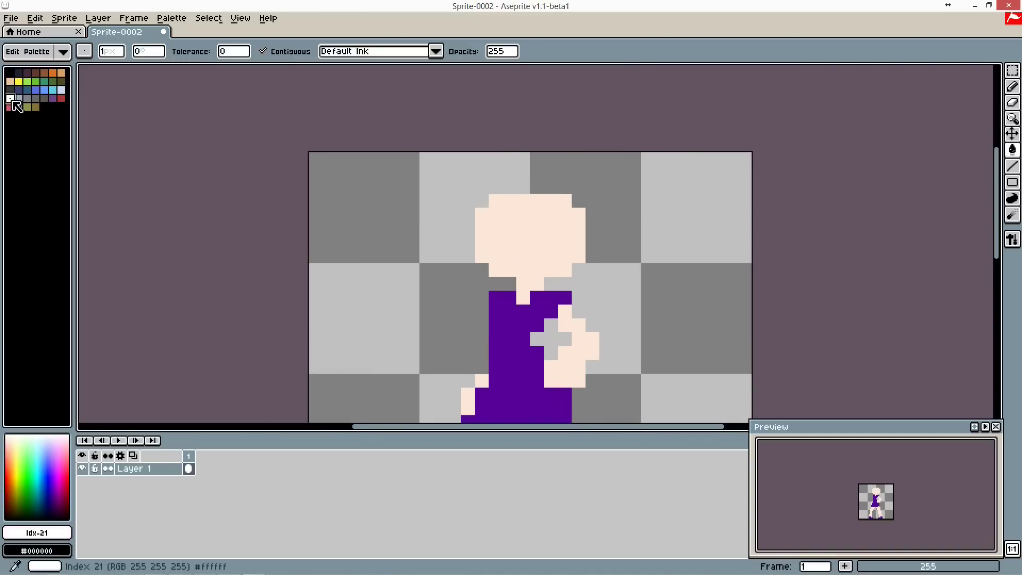
{"action": "left_click", "coordinate": [502, 237]}
{"action": "key", "text": "ctrl+z"}
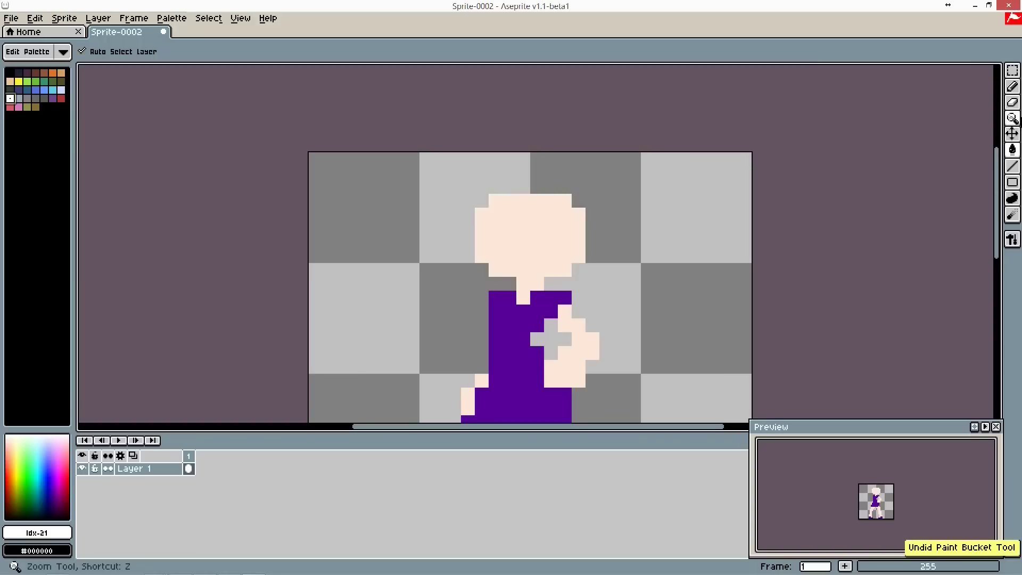
{"action": "left_click", "coordinate": [1016, 88]}
{"action": "left_click_drag", "start_coordinate": [493, 233], "coordinate": [494, 242]}
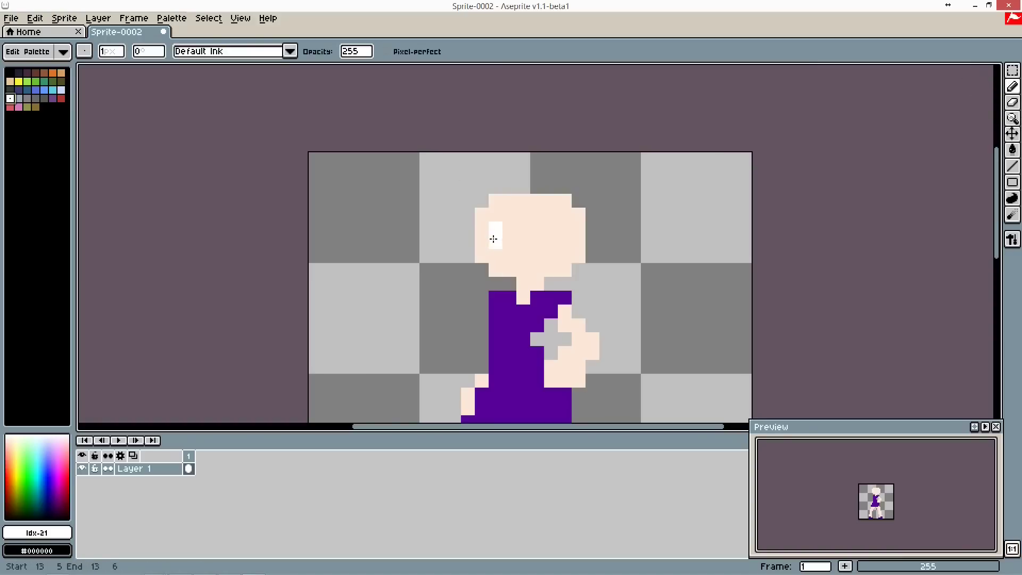
{"action": "left_click", "coordinate": [559, 241]}
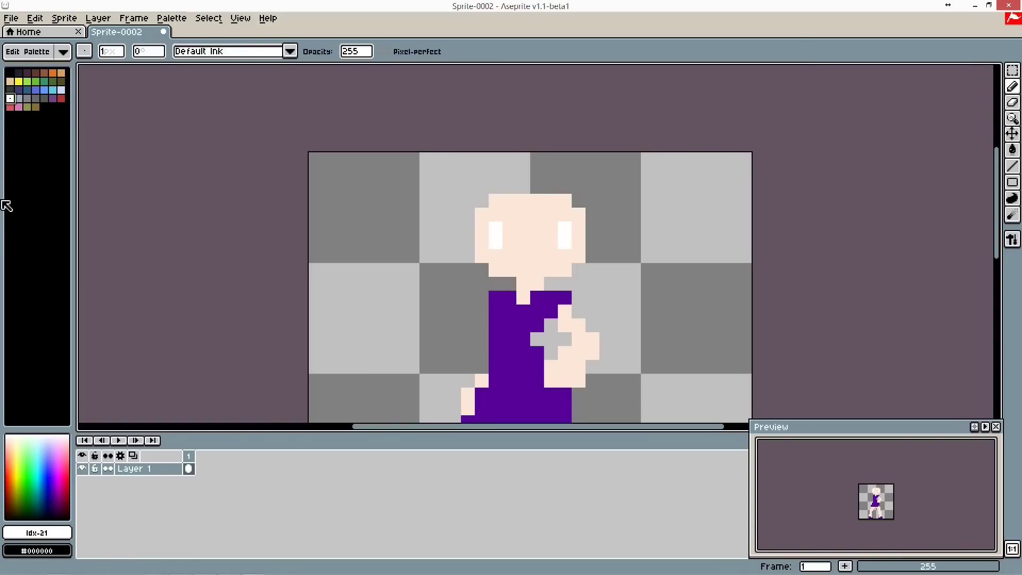
Paint a two-pixel-high pupil in dark grey #323c39 along the inner side of each eye white
{"action": "left_click", "coordinate": [10, 91]}
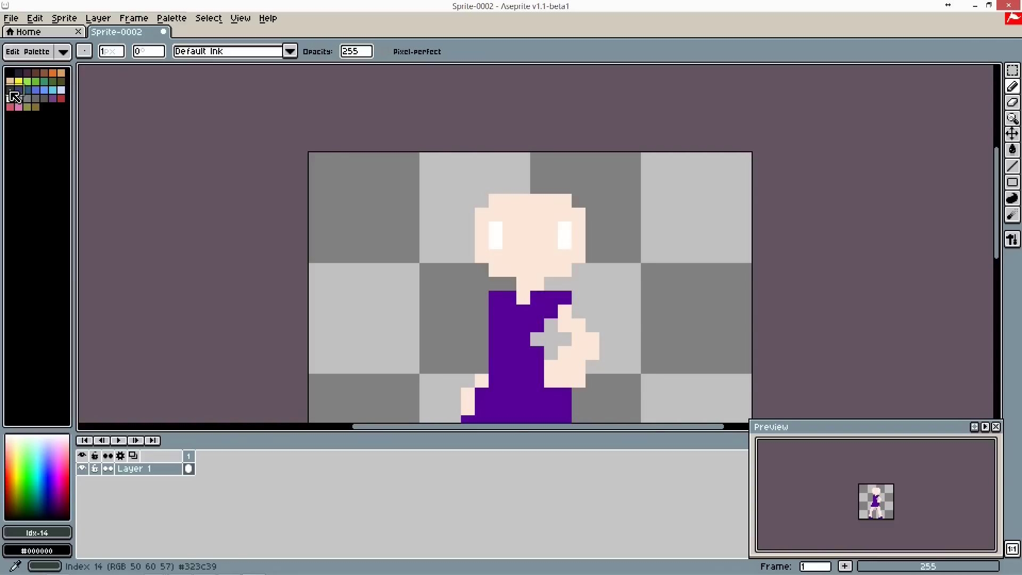
{"action": "left_click_drag", "start_coordinate": [514, 232], "coordinate": [548, 242]}
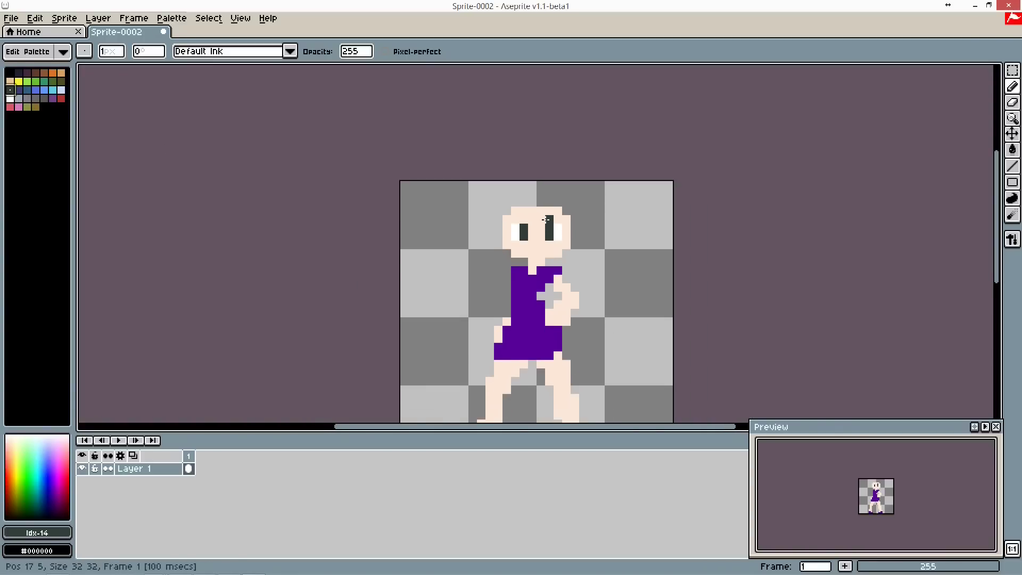
{"action": "scroll", "coordinate": [541, 211], "scroll_direction": "down", "scroll_amount": 3}
{"action": "scroll", "coordinate": [541, 211], "scroll_direction": "down", "scroll_amount": 1}
{"action": "scroll", "coordinate": [527, 204], "scroll_direction": "up", "scroll_amount": 4}
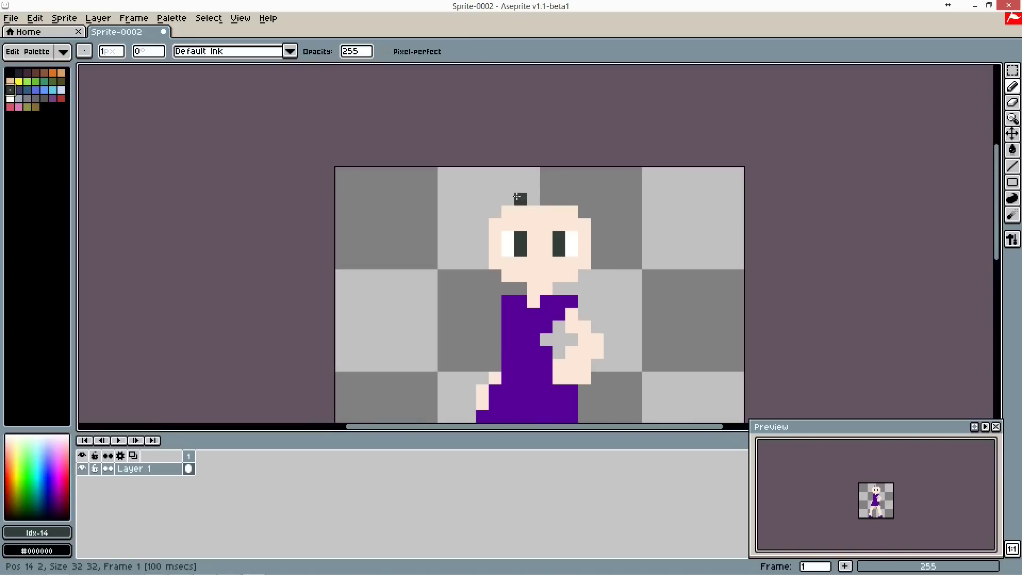
{"action": "scroll", "coordinate": [512, 198], "scroll_direction": "down", "scroll_amount": 2}
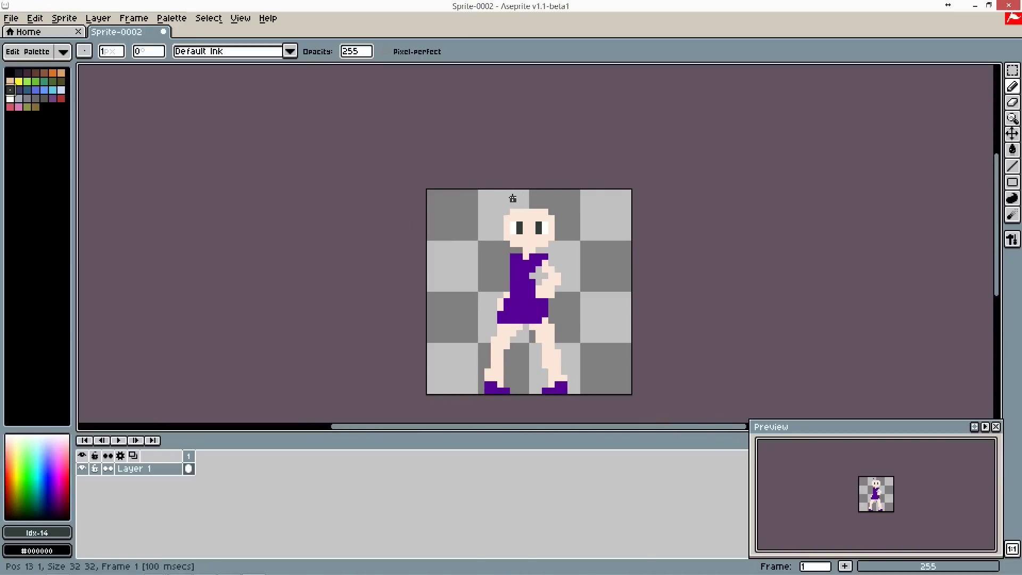
{"action": "left_click", "coordinate": [512, 198]}
{"action": "scroll", "coordinate": [512, 198], "scroll_direction": "up", "scroll_amount": 3}
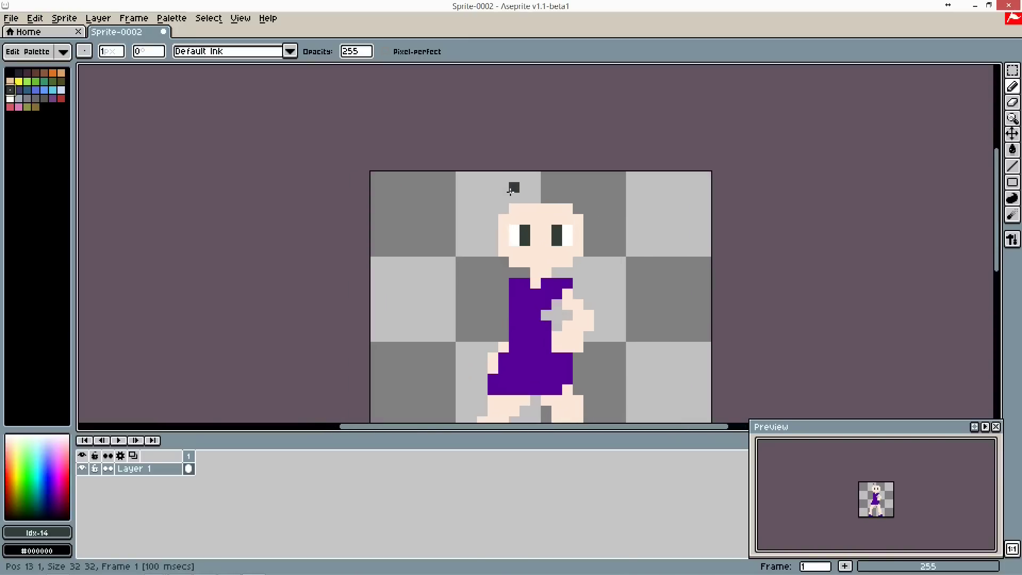
Add a new layer above Layer 1 for painting the hair details separately
{"action": "key", "text": "ctrl+z"}
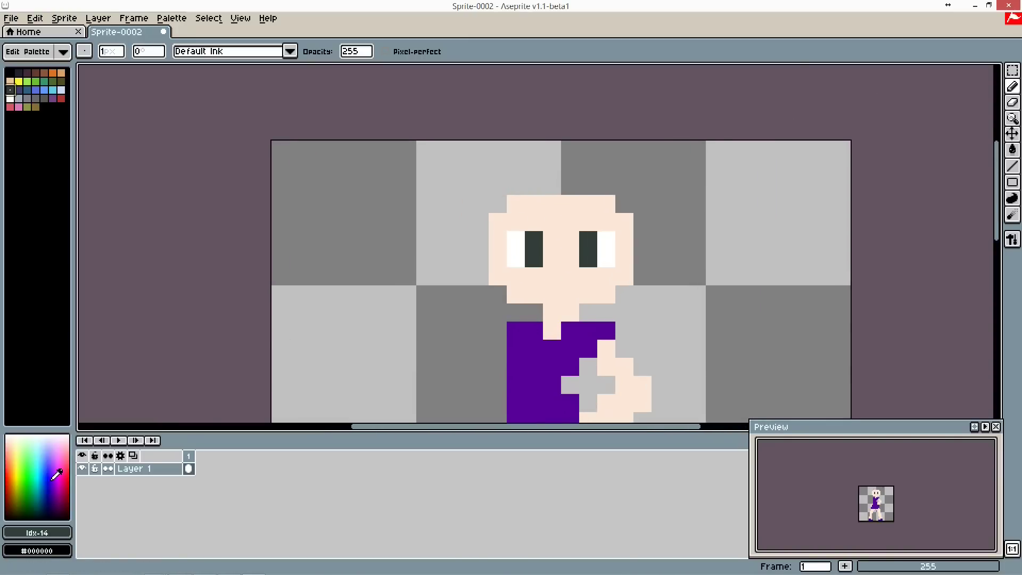
{"action": "right_click", "coordinate": [162, 469]}
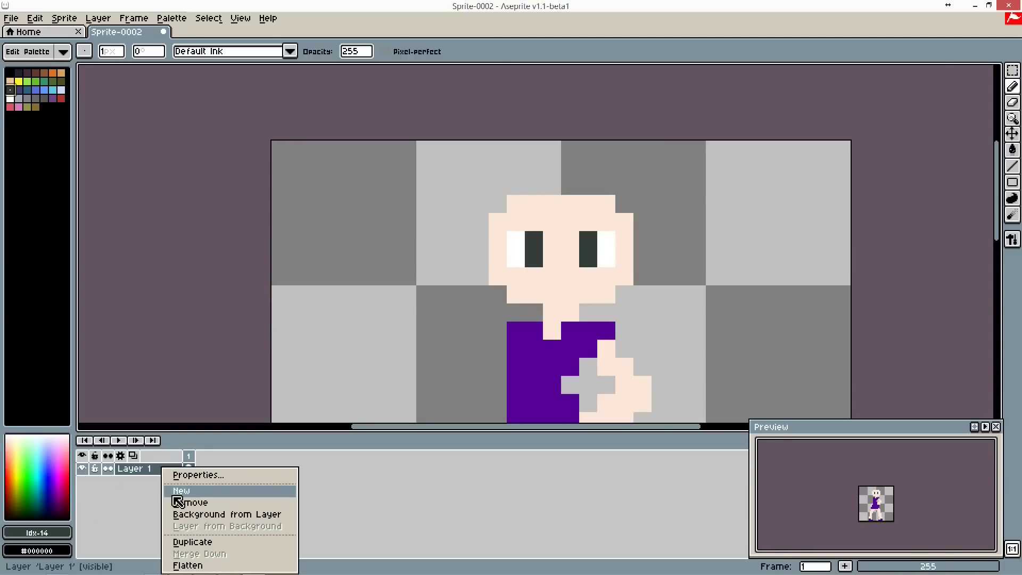
{"action": "left_click", "coordinate": [174, 495]}
{"action": "left_click", "coordinate": [613, 254]}
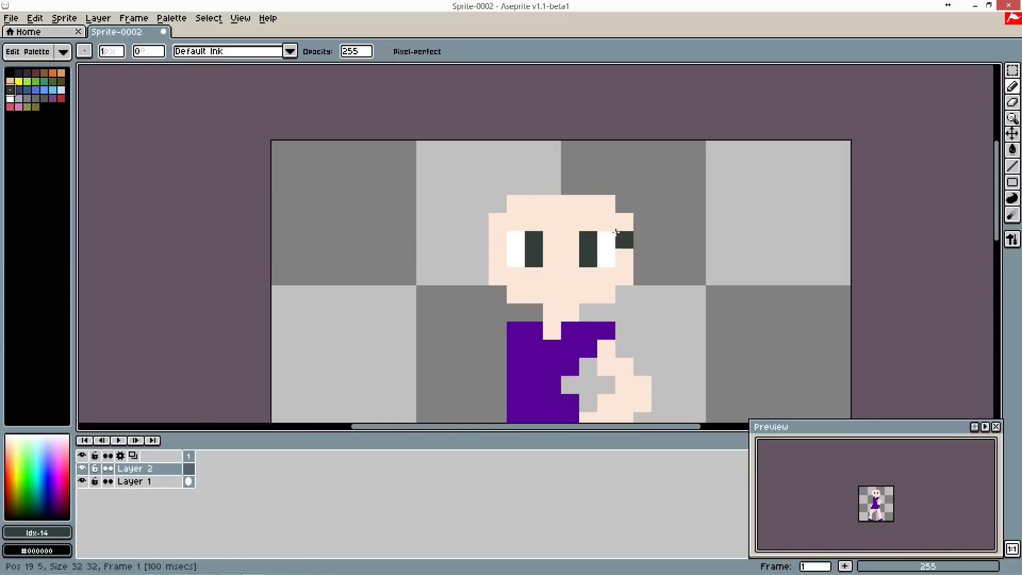
{"action": "scroll", "coordinate": [486, 173], "scroll_direction": "down", "scroll_amount": 1}
{"action": "scroll", "coordinate": [532, 171], "scroll_direction": "down", "scroll_amount": 1}
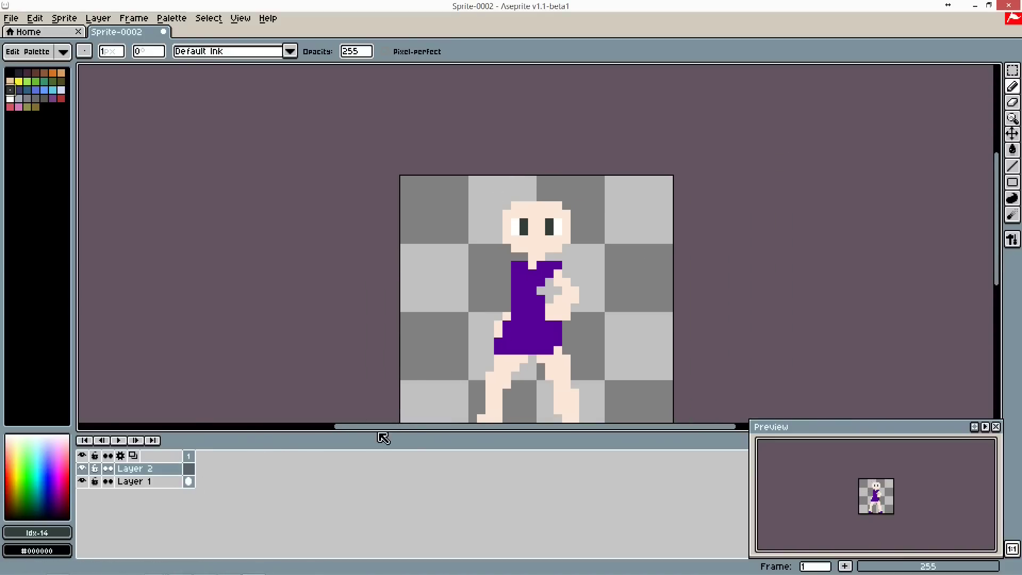
{"action": "key", "text": "Tab"}
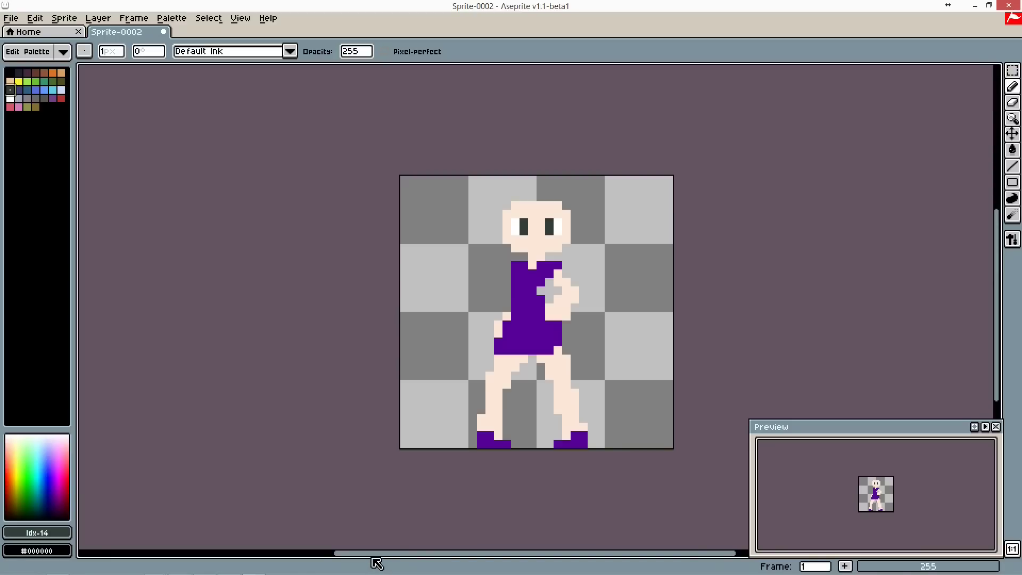
{"action": "key", "text": "Tab"}
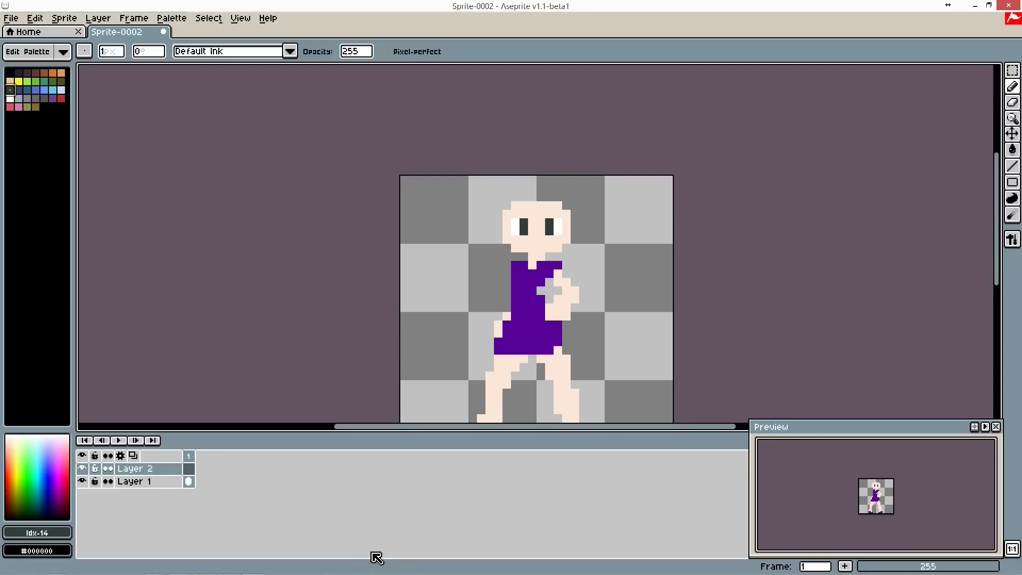
Paint two-pixel-wide black eyebrows directly above both eyes, plus black hairline pixels at the face's upper-left corner
{"action": "left_click", "coordinate": [540, 179]}
{"action": "scroll", "coordinate": [540, 179], "scroll_direction": "up", "scroll_amount": 3}
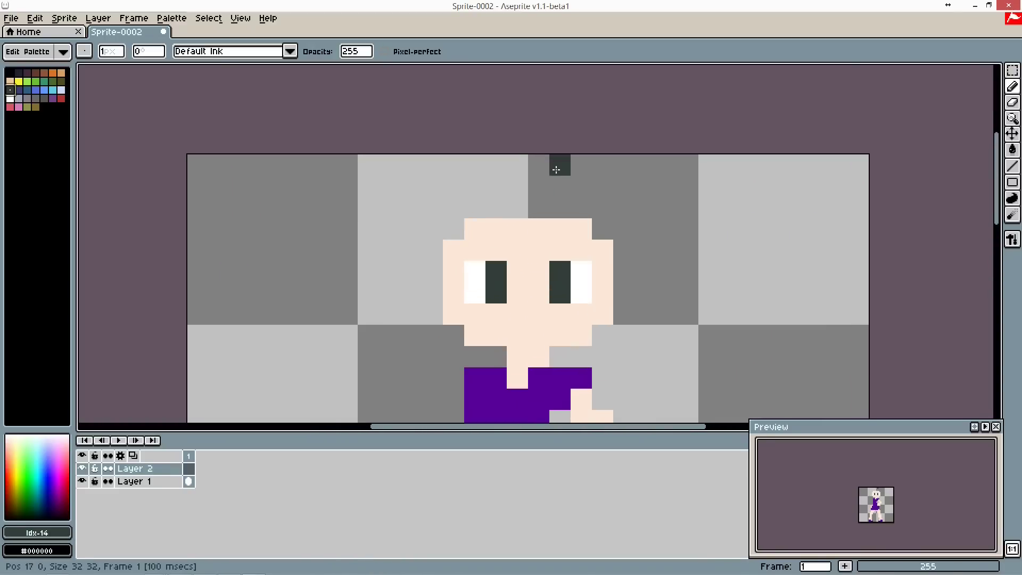
{"action": "left_click", "coordinate": [1012, 87]}
{"action": "scroll", "coordinate": [509, 156], "scroll_direction": "down", "scroll_amount": 2}
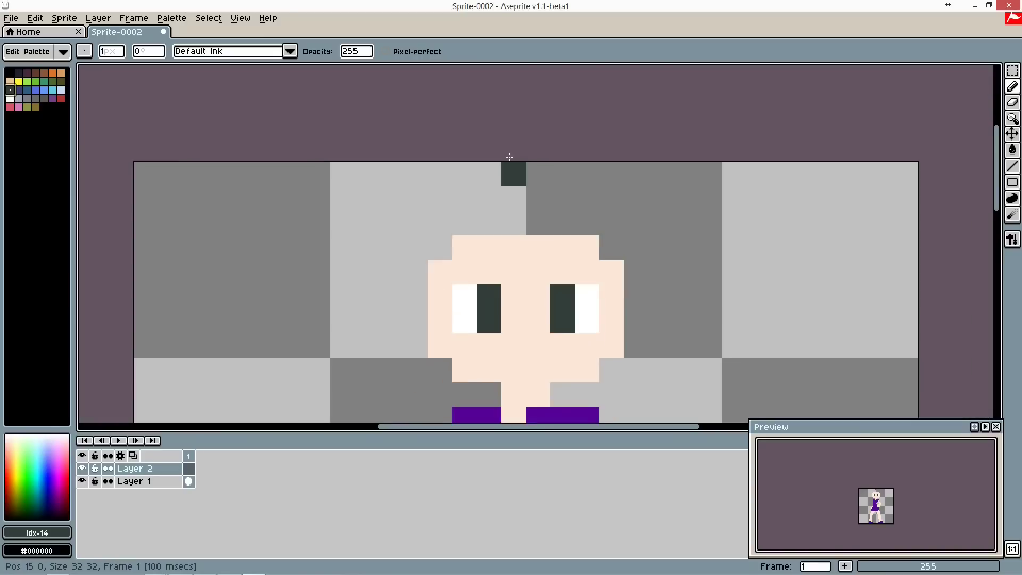
{"action": "scroll", "coordinate": [471, 239], "scroll_direction": "up", "scroll_amount": 1}
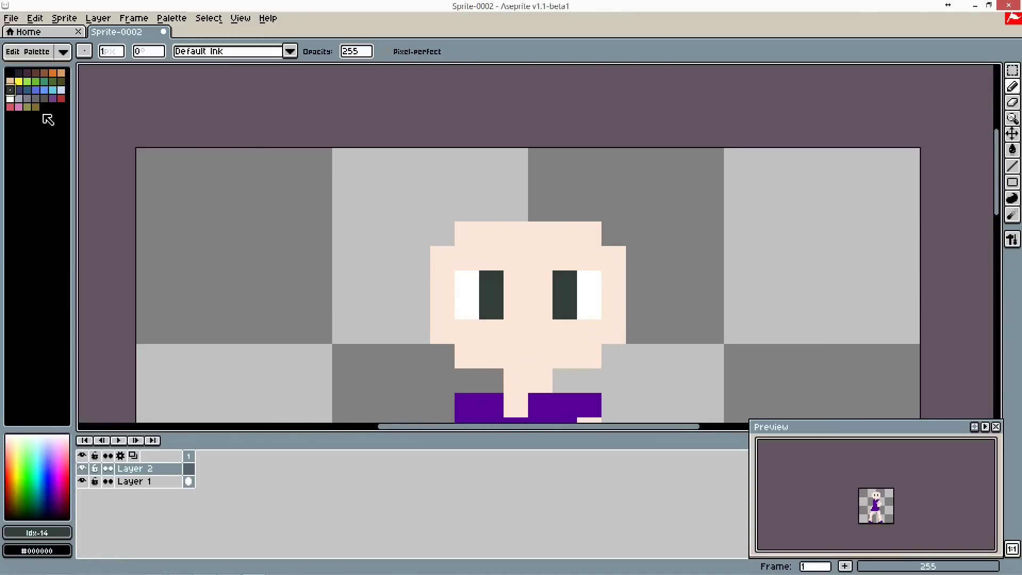
{"action": "left_click", "coordinate": [44, 107]}
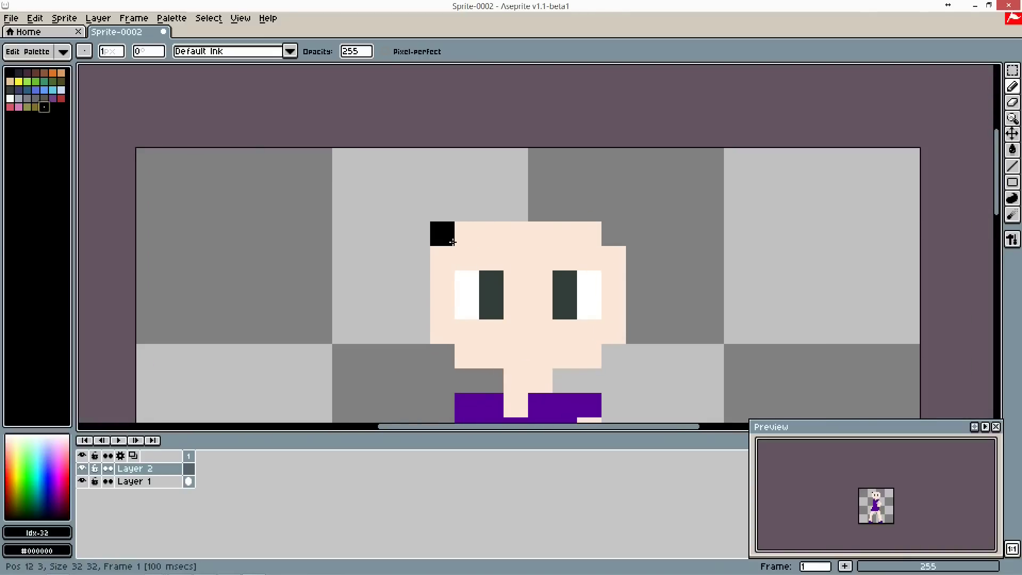
{"action": "scroll", "coordinate": [468, 183], "scroll_direction": "down", "scroll_amount": 1}
{"action": "left_click", "coordinate": [478, 223]}
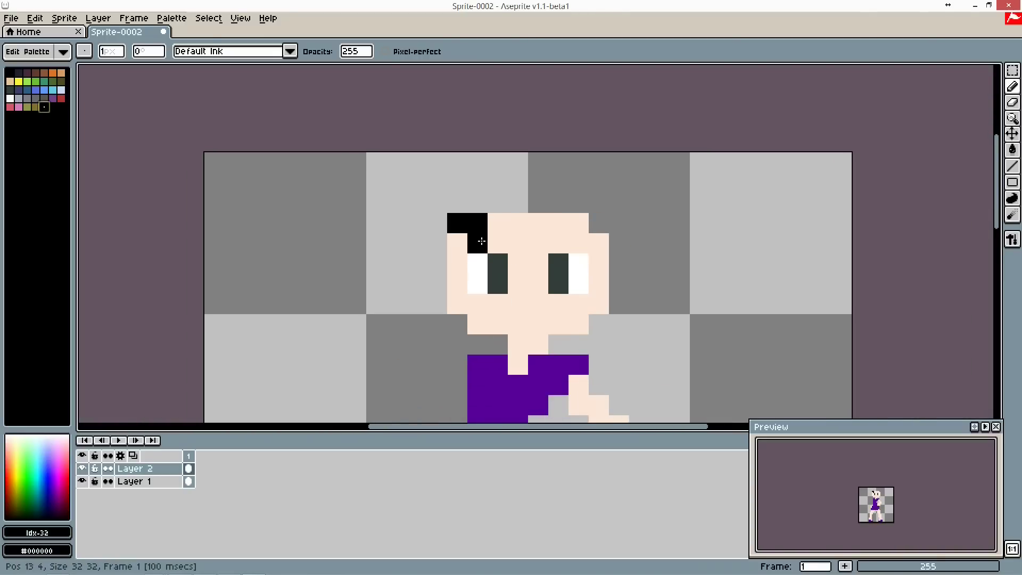
{"action": "left_click", "coordinate": [497, 243]}
{"action": "left_click", "coordinate": [554, 242]}
{"action": "left_click", "coordinate": [578, 243]}
{"action": "scroll", "coordinate": [564, 229], "scroll_direction": "down", "scroll_amount": 4}
{"action": "scroll", "coordinate": [556, 211], "scroll_direction": "up", "scroll_amount": 1}
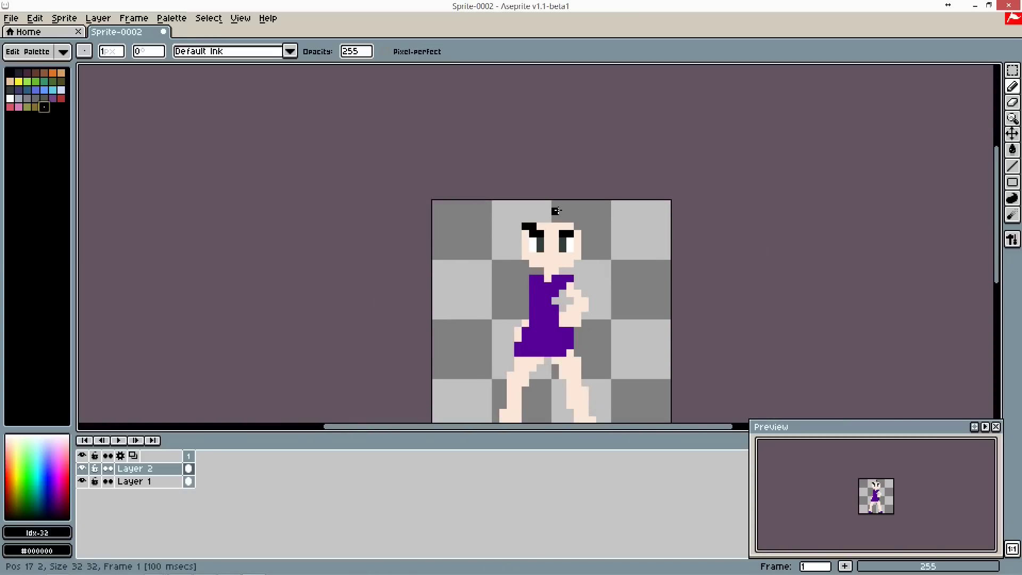
Paint black hair across the top of the head and down both sides onto the shoulders, filling most of the gap inside the bent arm
{"action": "scroll", "coordinate": [556, 211], "scroll_direction": "up", "scroll_amount": 2}
{"action": "mouse_move", "coordinate": [507, 213]}
{"action": "left_mouse_down"}
{"action": "mouse_move", "coordinate": [576, 211]}
{"action": "mouse_move", "coordinate": [594, 275]}
{"action": "left_mouse_up"}
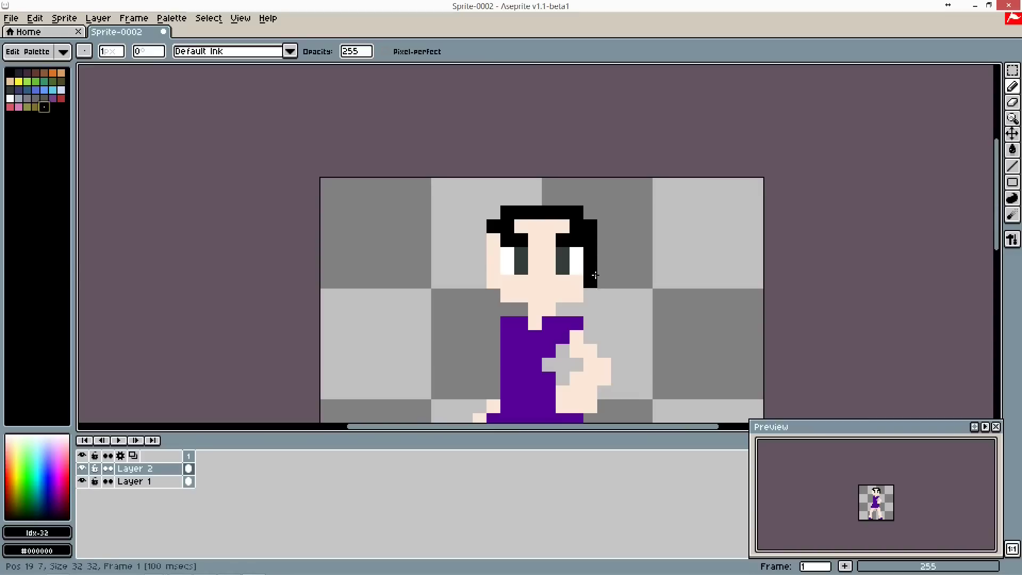
{"action": "left_click", "coordinate": [602, 280]}
{"action": "left_click", "coordinate": [590, 295]}
{"action": "left_click_drag", "start_coordinate": [577, 308], "coordinate": [564, 310]}
{"action": "left_click", "coordinate": [589, 323]}
{"action": "mouse_move", "coordinate": [608, 267]}
{"action": "left_mouse_down"}
{"action": "mouse_move", "coordinate": [601, 225]}
{"action": "mouse_move", "coordinate": [577, 200]}
{"action": "mouse_move", "coordinate": [506, 200]}
{"action": "mouse_move", "coordinate": [484, 227]}
{"action": "mouse_move", "coordinate": [485, 281]}
{"action": "left_mouse_up"}
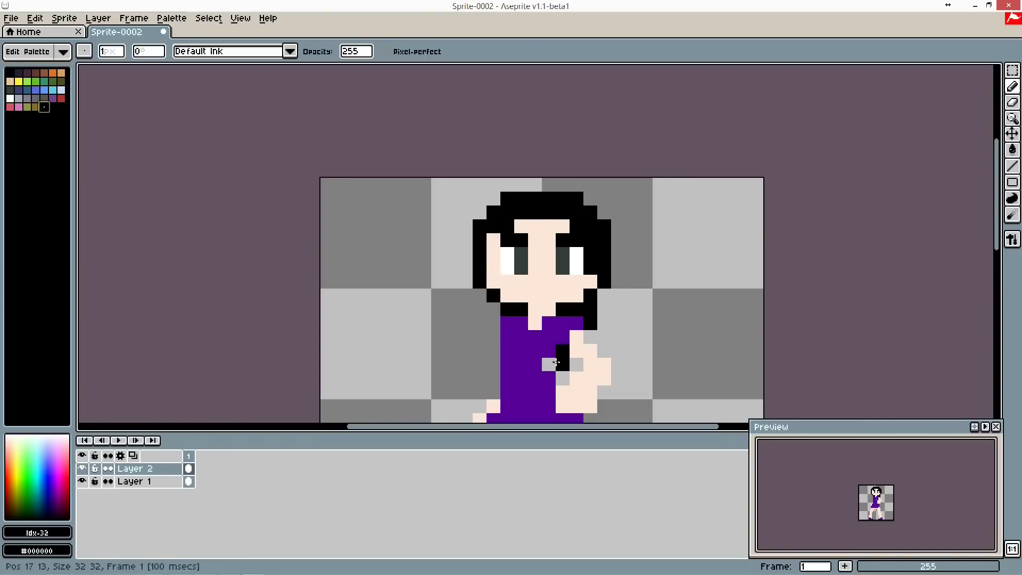
{"action": "scroll", "coordinate": [575, 257], "scroll_direction": "down", "scroll_amount": 4}
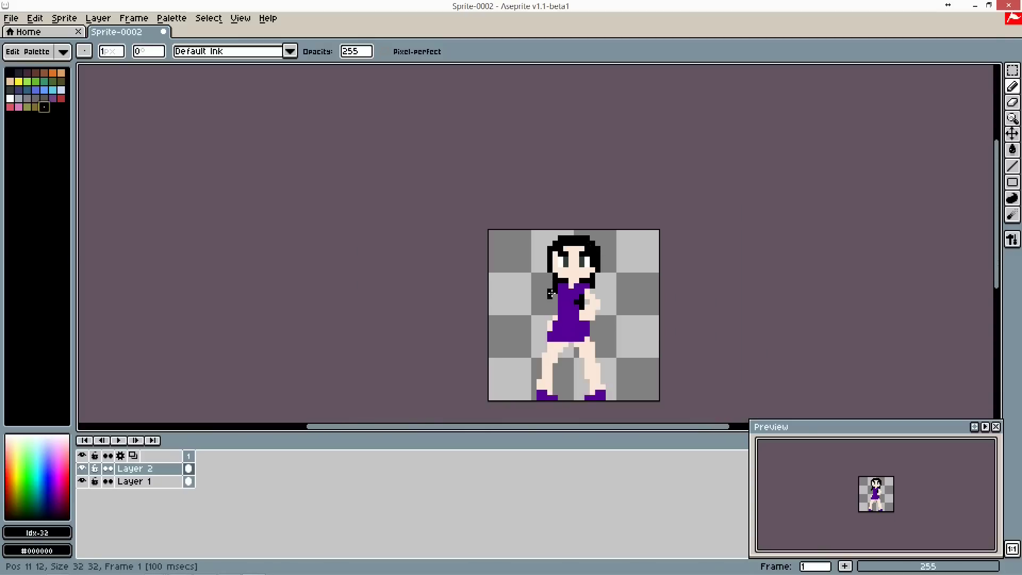
{"action": "key", "text": "ctrl+z"}
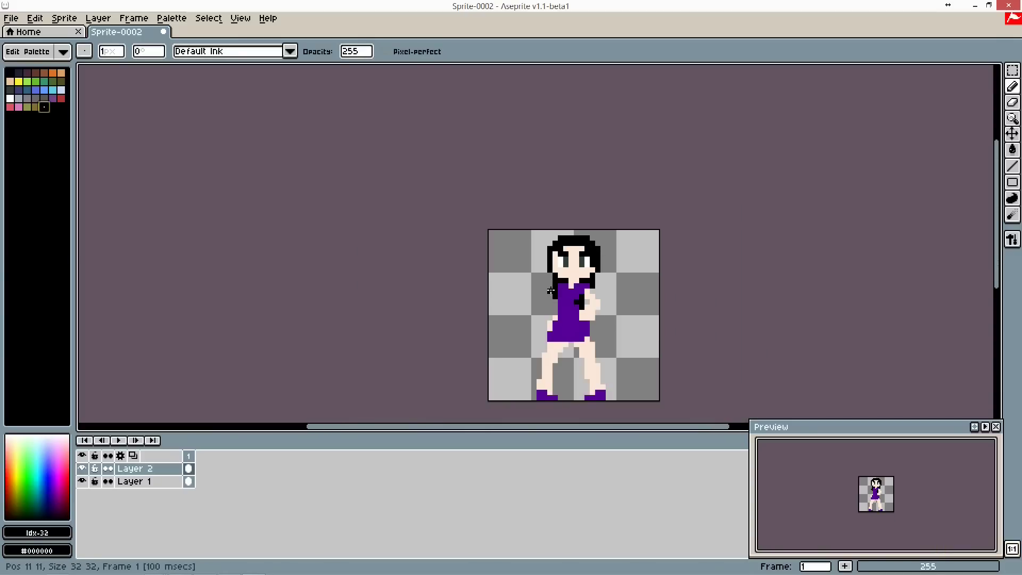
Try to add an extra black row along the crown of the hair
{"action": "scroll", "coordinate": [549, 275], "scroll_direction": "down", "scroll_amount": 1}
{"action": "scroll", "coordinate": [542, 255], "scroll_direction": "up", "scroll_amount": 3}
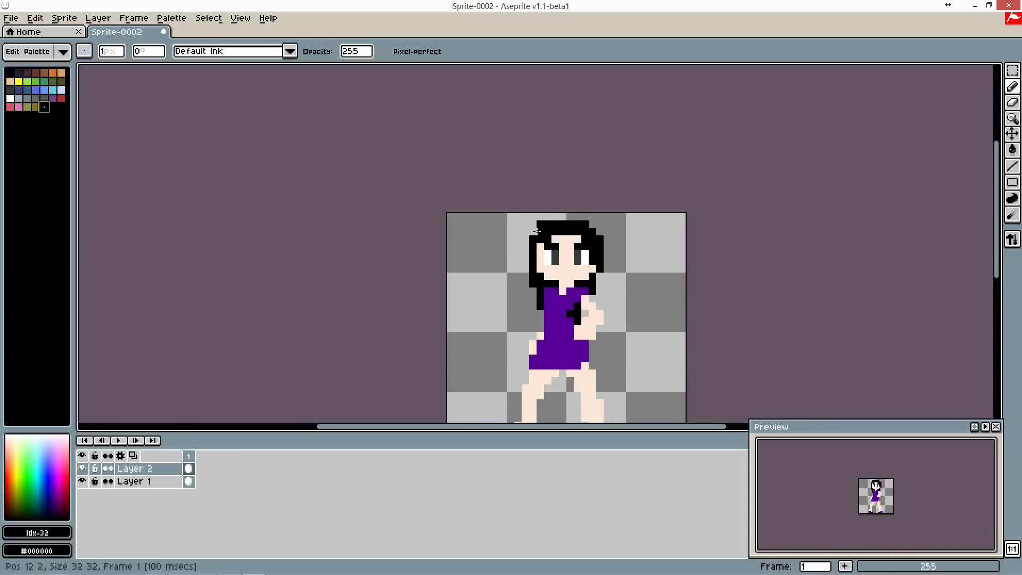
{"action": "left_click_drag", "start_coordinate": [548, 217], "coordinate": [584, 214]}
{"action": "key", "text": "ctrl+z"}
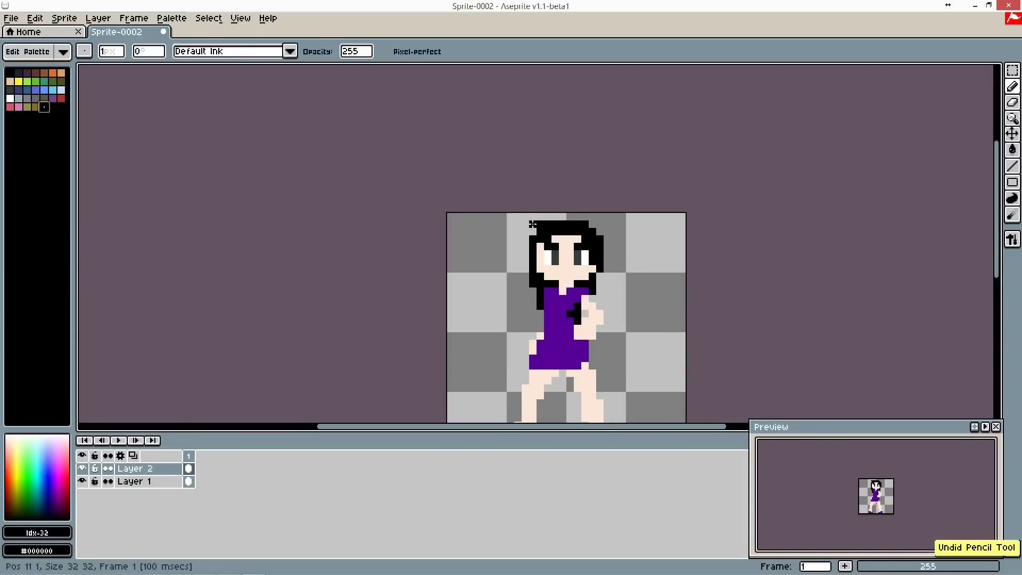
Thicken and lengthen the hair on the figure's left side, and extend the right strand down by one black pixel
{"action": "left_click", "coordinate": [527, 262]}
{"action": "left_click", "coordinate": [532, 290], "text": "shift"}
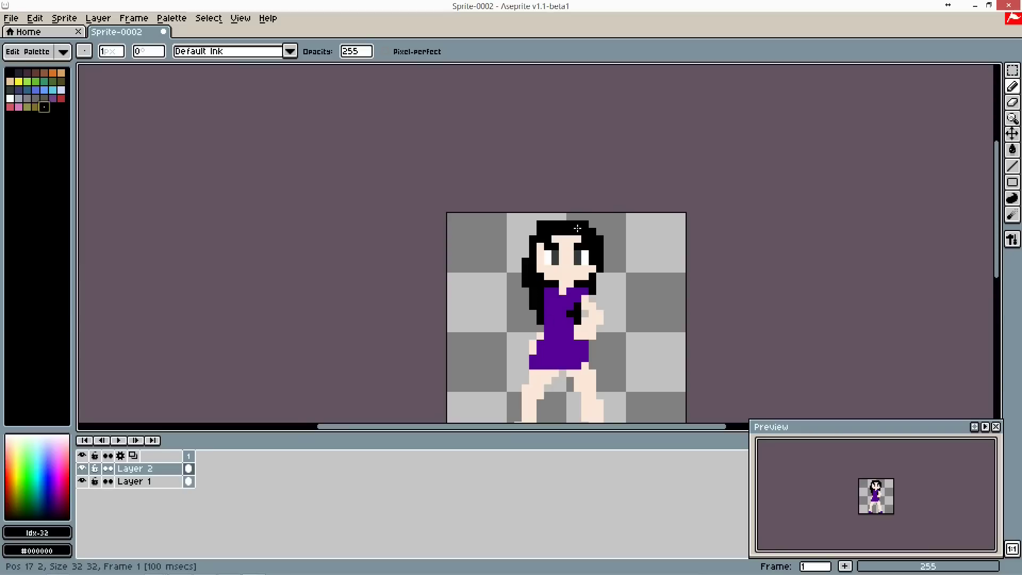
{"action": "scroll", "coordinate": [608, 216], "scroll_direction": "down", "scroll_amount": 2}
{"action": "scroll", "coordinate": [601, 212], "scroll_direction": "up", "scroll_amount": 4}
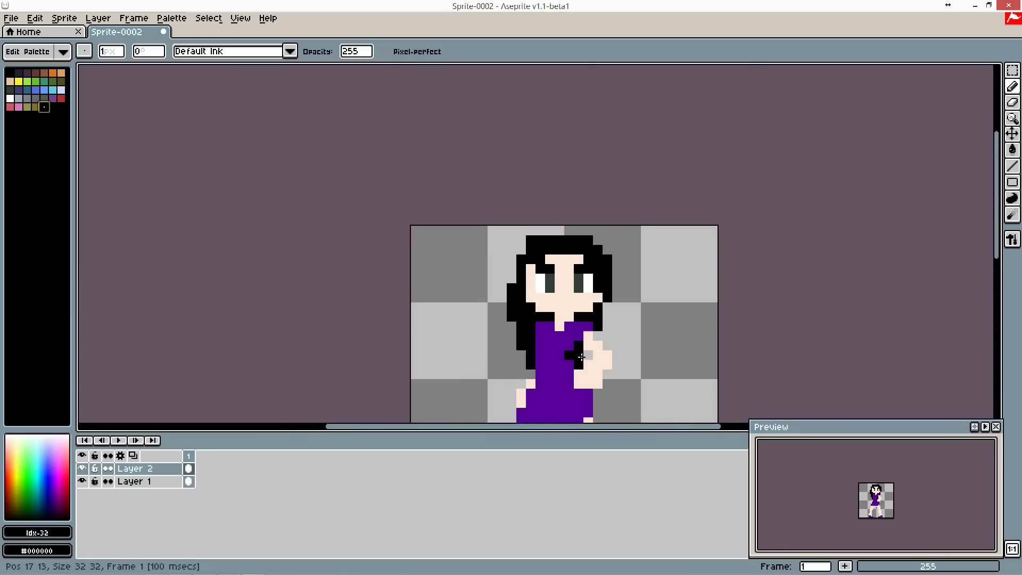
{"action": "scroll", "coordinate": [596, 372], "scroll_direction": "up", "scroll_amount": 1}
{"action": "left_click", "coordinate": [596, 322]}
{"action": "scroll", "coordinate": [579, 192], "scroll_direction": "down", "scroll_amount": 3}
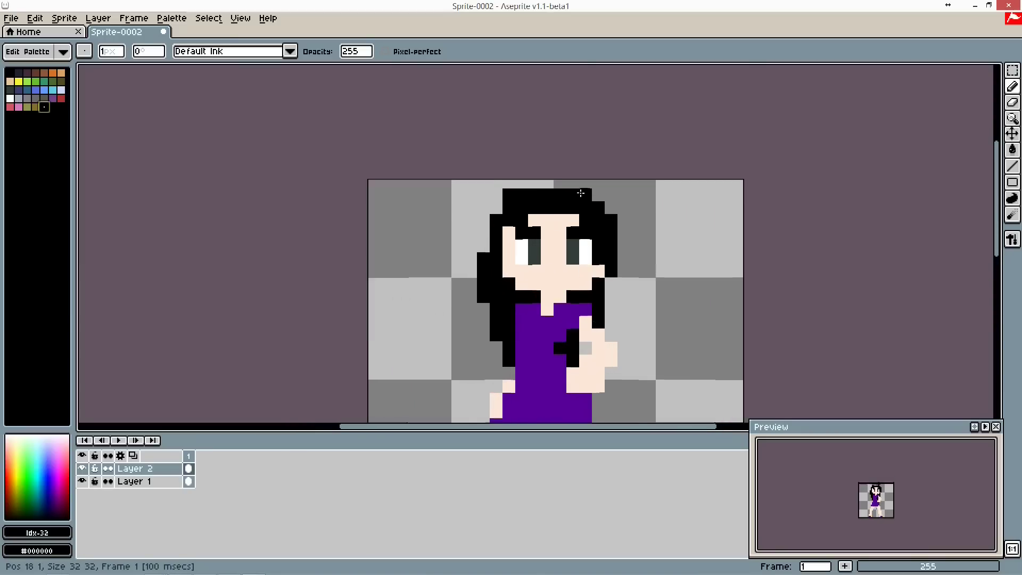
{"action": "scroll", "coordinate": [576, 190], "scroll_direction": "up", "scroll_amount": 2}
{"action": "scroll", "coordinate": [576, 190], "scroll_direction": "up", "scroll_amount": 2}
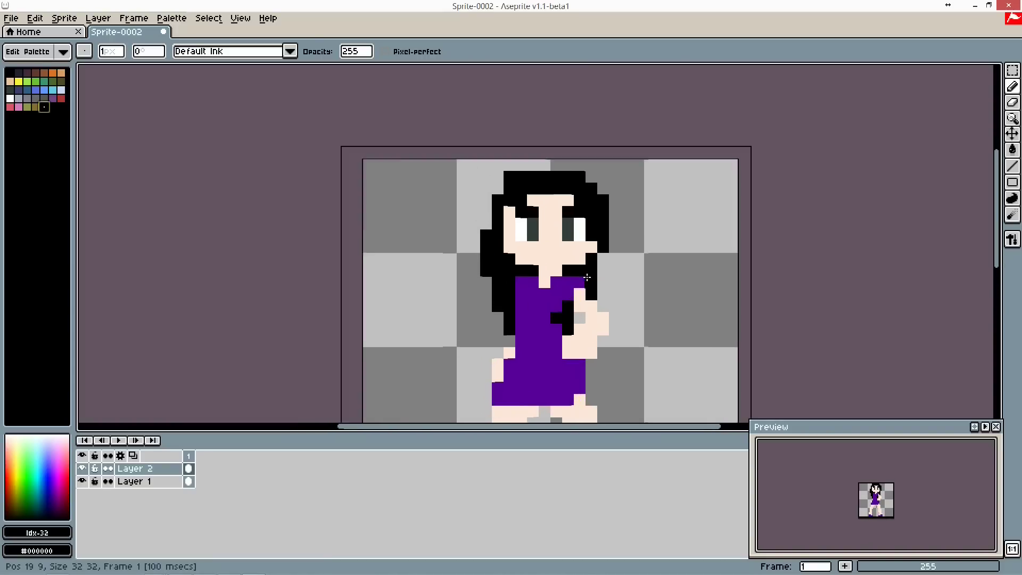
Try to cut a parting through the top of the hair, first with the skin tone and then with transparency
{"action": "left_click", "coordinate": [551, 180], "text": "alt"}
{"action": "mouse_move", "coordinate": [551, 182]}
{"action": "left_mouse_down"}
{"action": "mouse_move", "coordinate": [561, 208]}
{"action": "mouse_move", "coordinate": [552, 140]}
{"action": "left_mouse_up"}
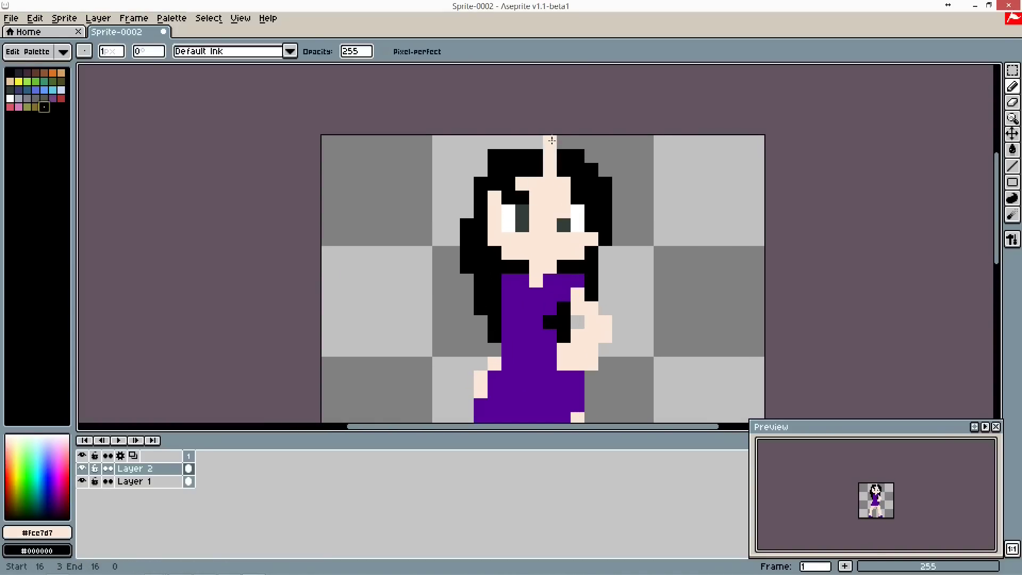
{"action": "key", "text": "ctrl+z"}
{"action": "key", "text": "ctrl+z"}
{"action": "left_click", "coordinate": [617, 141], "text": "alt"}
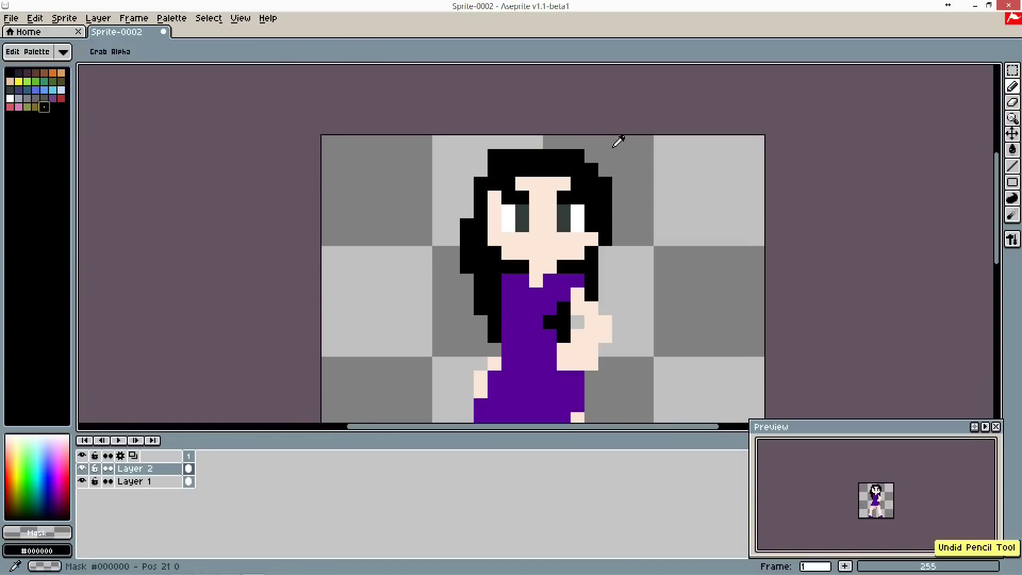
{"action": "left_click_drag", "start_coordinate": [550, 159], "coordinate": [535, 155]}
{"action": "key", "text": "ctrl+z"}
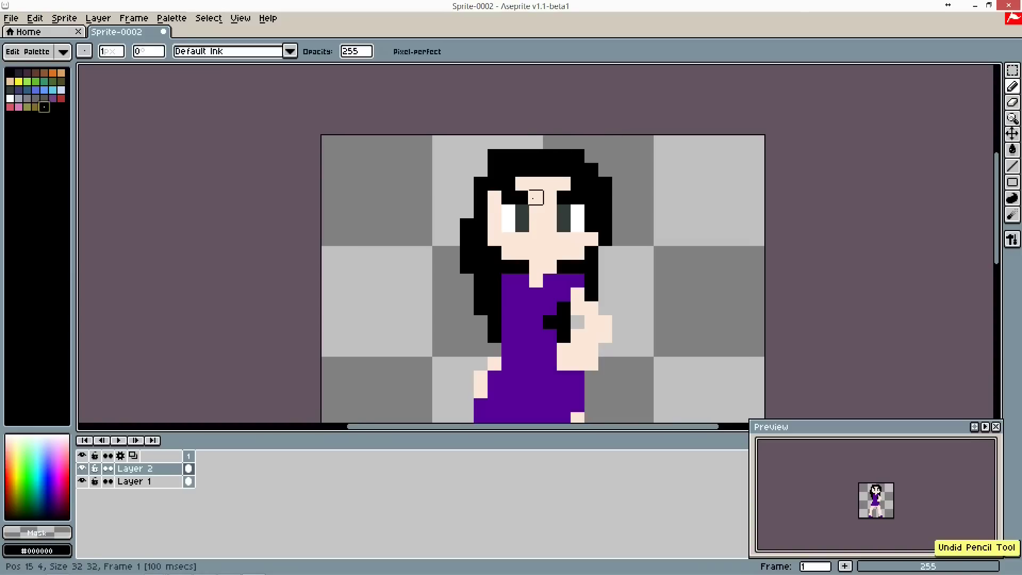
Fill the remaining transparent pixel inside the bent arm with black
{"action": "scroll", "coordinate": [508, 113], "scroll_direction": "down", "scroll_amount": 2}
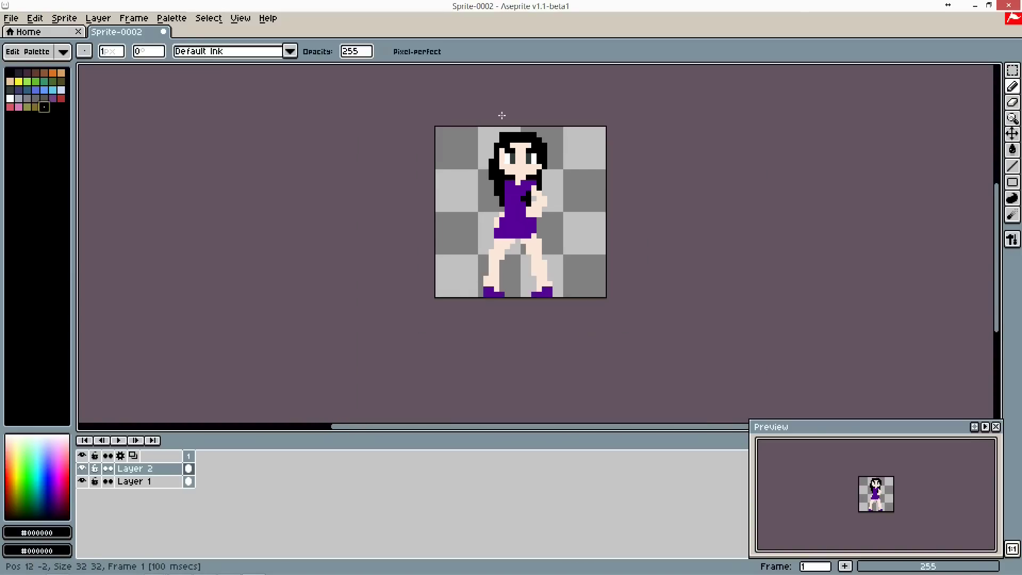
{"action": "scroll", "coordinate": [502, 114], "scroll_direction": "up", "scroll_amount": 2}
{"action": "left_click", "coordinate": [569, 279]}
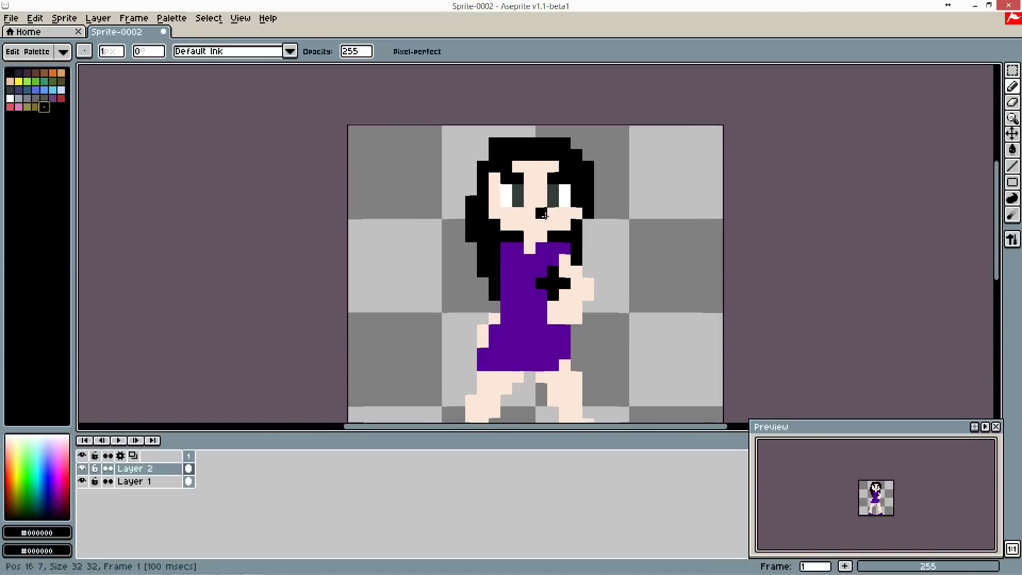
Examine the whole sprite at several magnifications to judge the hair and face
{"action": "scroll", "coordinate": [542, 211], "scroll_direction": "down", "scroll_amount": 1}
{"action": "scroll", "coordinate": [542, 208], "scroll_direction": "up", "scroll_amount": 1}
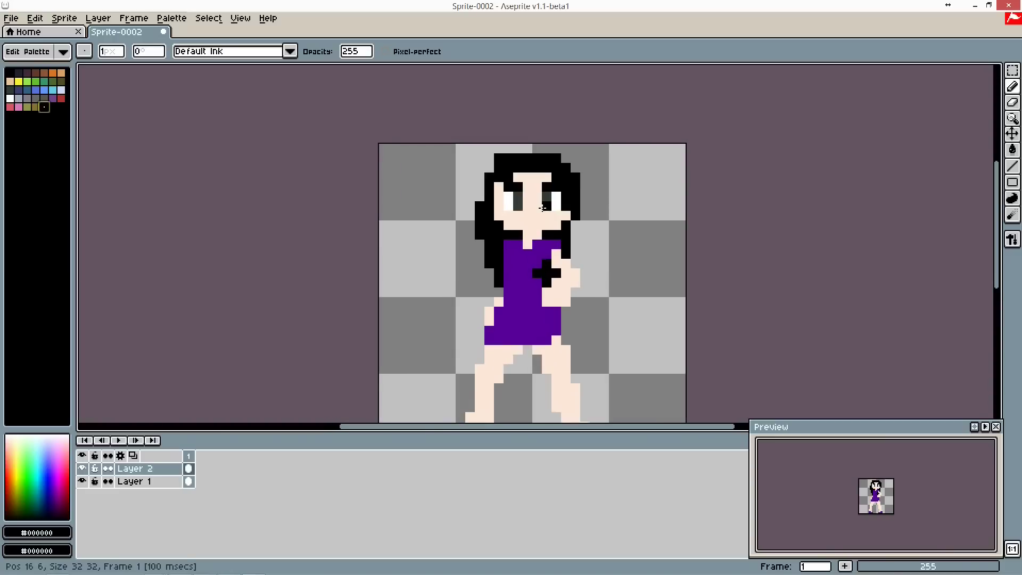
{"action": "scroll", "coordinate": [482, 159], "scroll_direction": "down", "scroll_amount": 3}
{"action": "scroll", "coordinate": [486, 144], "scroll_direction": "up", "scroll_amount": 3}
{"action": "scroll", "coordinate": [481, 143], "scroll_direction": "up", "scroll_amount": 1}
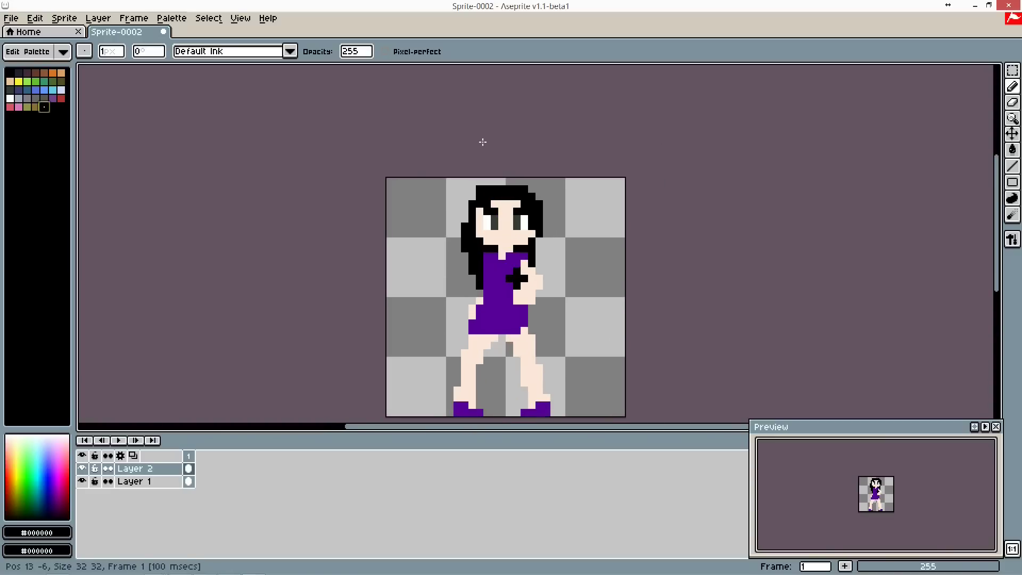
{"action": "scroll", "coordinate": [523, 272], "scroll_direction": "down", "scroll_amount": 3}
{"action": "scroll", "coordinate": [514, 223], "scroll_direction": "up", "scroll_amount": 3}
{"action": "scroll", "coordinate": [501, 223], "scroll_direction": "up", "scroll_amount": 1}
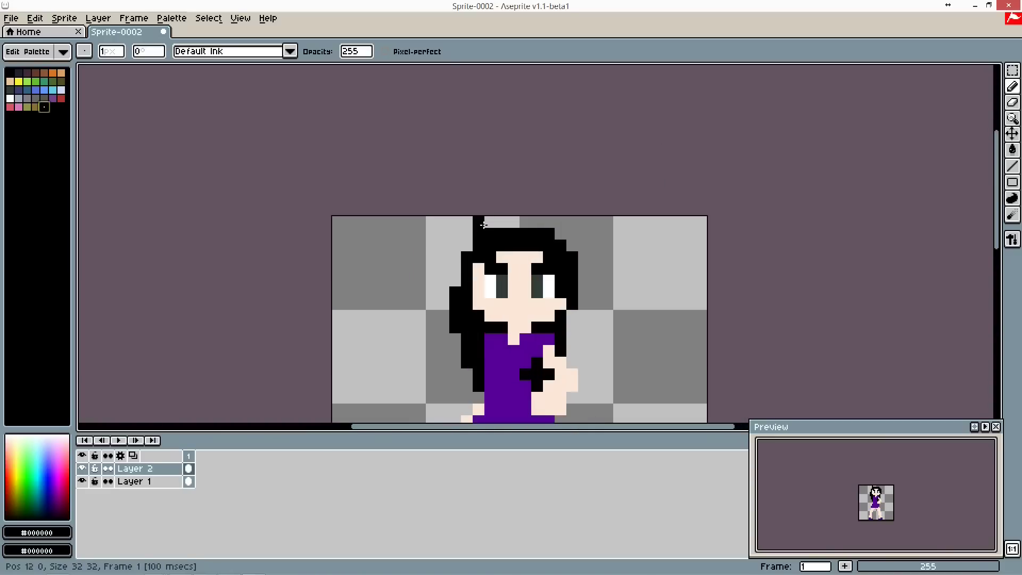
Try to paint black pixels on the canvas's topmost row above the hair
{"action": "left_click", "coordinate": [488, 225]}
{"action": "left_click_drag", "start_coordinate": [522, 226], "coordinate": [511, 230]}
{"action": "scroll", "coordinate": [497, 221], "scroll_direction": "down", "scroll_amount": 3}
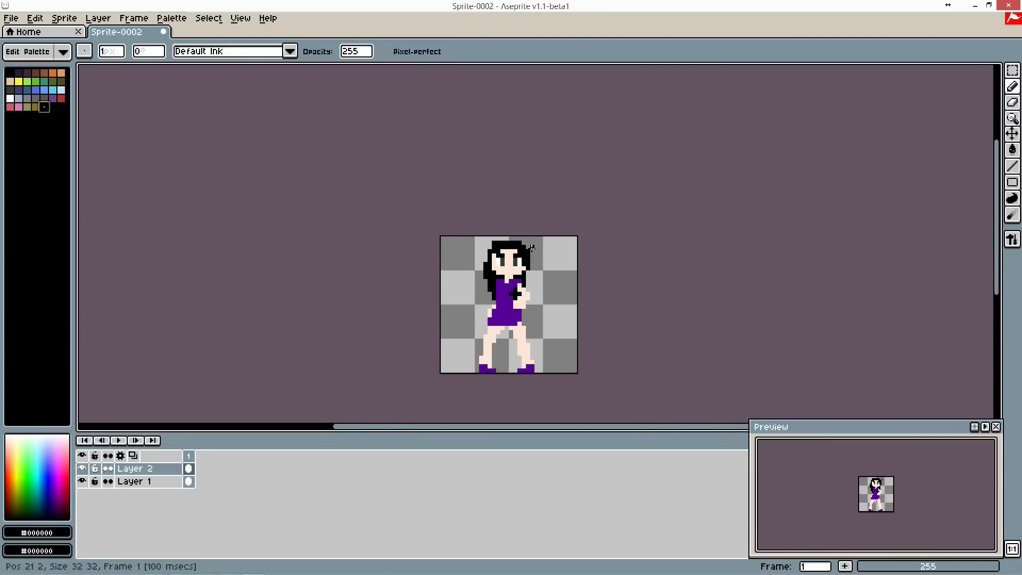
{"action": "scroll", "coordinate": [541, 249], "scroll_direction": "up", "scroll_amount": 2}
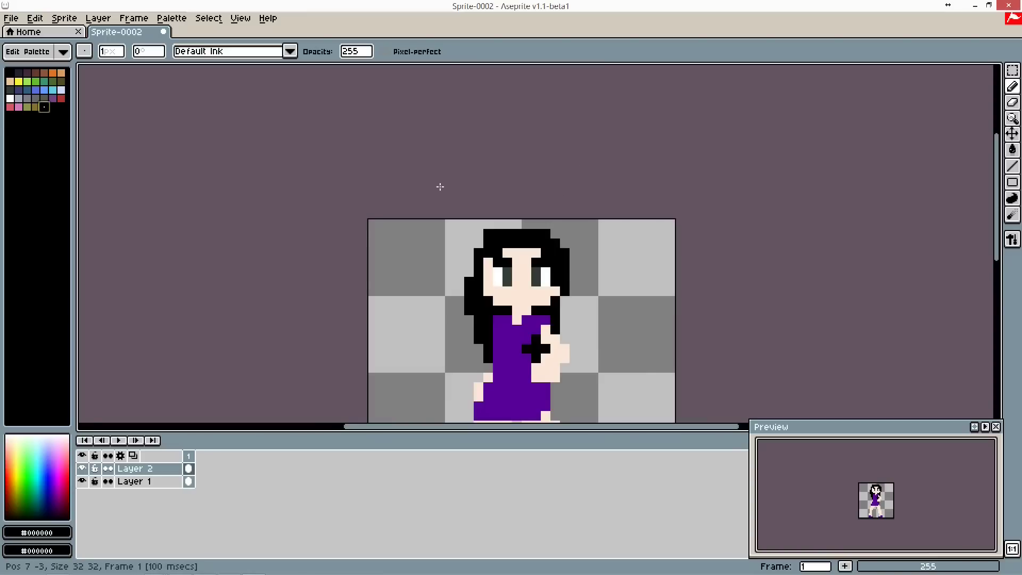
Recolour the main mass of black hair dark red (palette index 27) with the Paint Bucket
{"action": "left_click", "coordinate": [14, 106]}
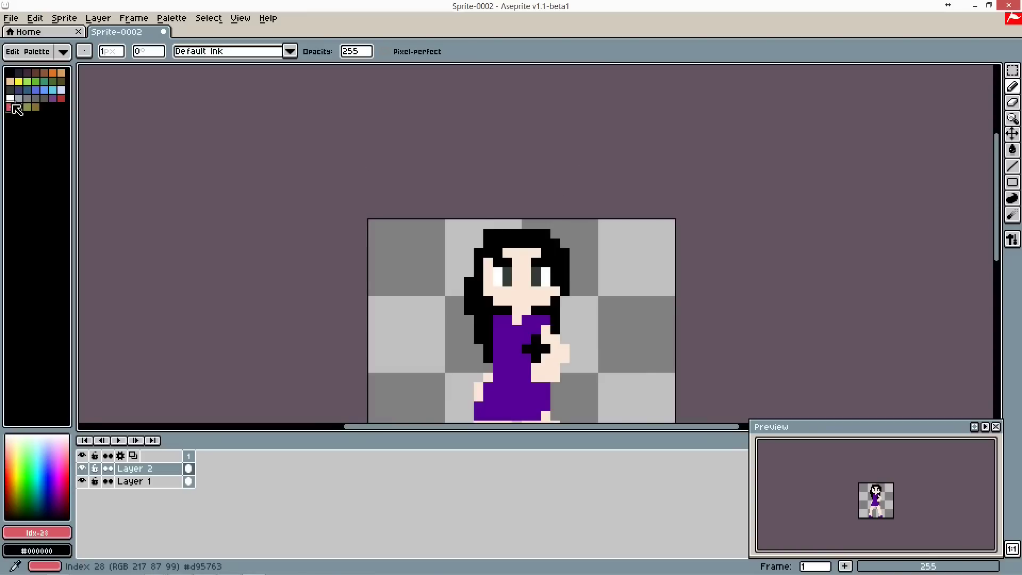
{"action": "left_click", "coordinate": [61, 90]}
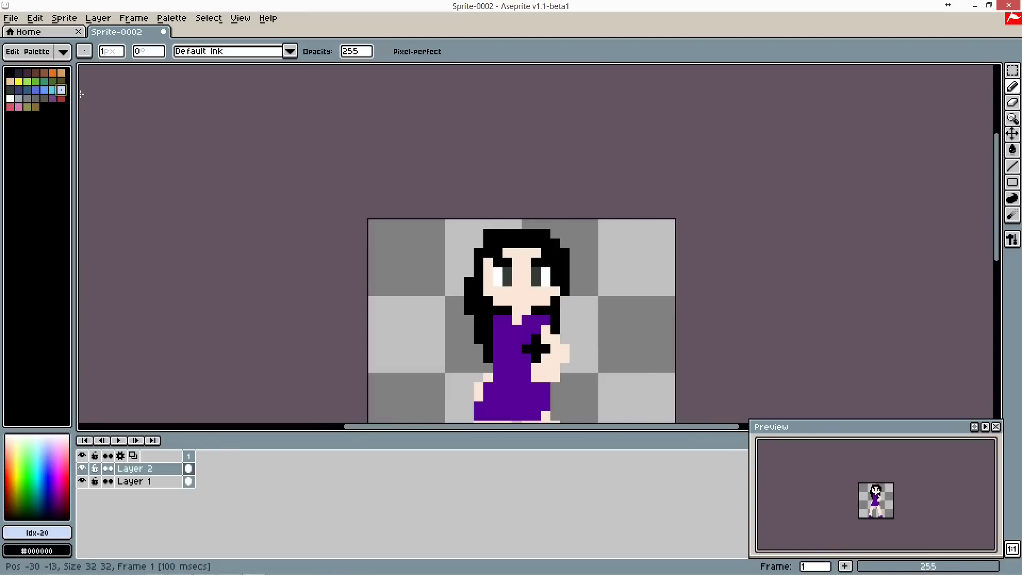
{"action": "left_click", "coordinate": [61, 99]}
{"action": "left_click", "coordinate": [1014, 165]}
{"action": "left_click", "coordinate": [1012, 149]}
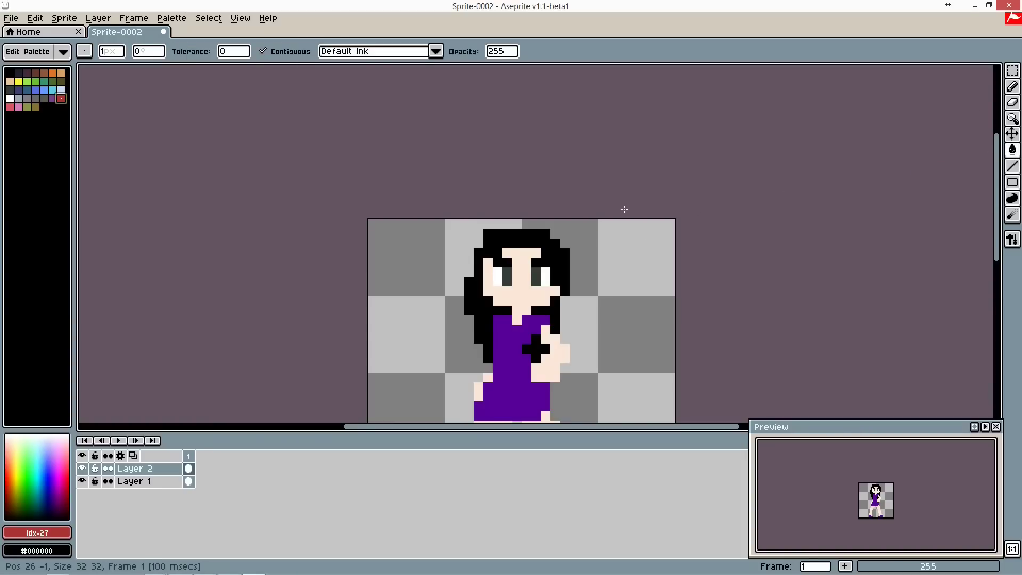
{"action": "left_click", "coordinate": [525, 233]}
{"action": "scroll", "coordinate": [525, 235], "scroll_direction": "down", "scroll_amount": 2}
{"action": "scroll", "coordinate": [532, 239], "scroll_direction": "up", "scroll_amount": 2}
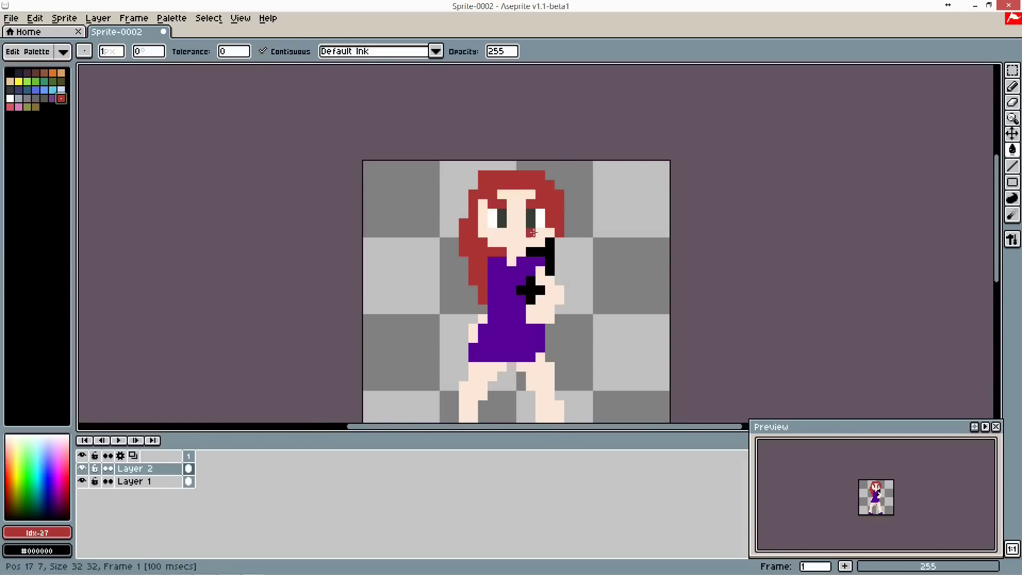
Fill the remaining black hair strand beside the neck and the patch inside the bent arm with the same dark red
{"action": "left_click", "coordinate": [531, 290]}
{"action": "scroll", "coordinate": [536, 181], "scroll_direction": "down", "scroll_amount": 3}
{"action": "scroll", "coordinate": [535, 181], "scroll_direction": "up", "scroll_amount": 3}
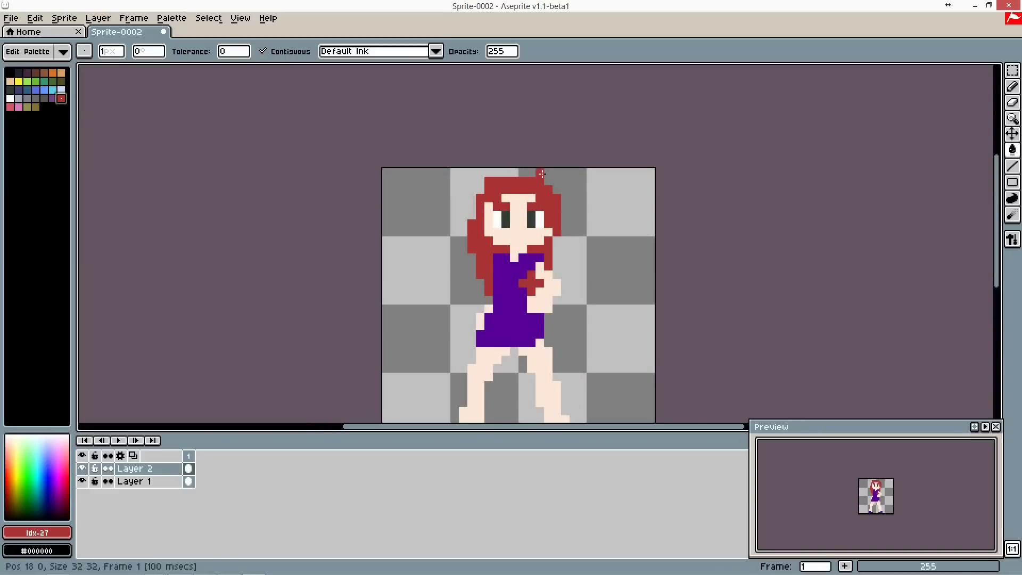
{"action": "scroll", "coordinate": [541, 172], "scroll_direction": "down", "scroll_amount": 2}
{"action": "scroll", "coordinate": [381, 182], "scroll_direction": "up", "scroll_amount": 4}
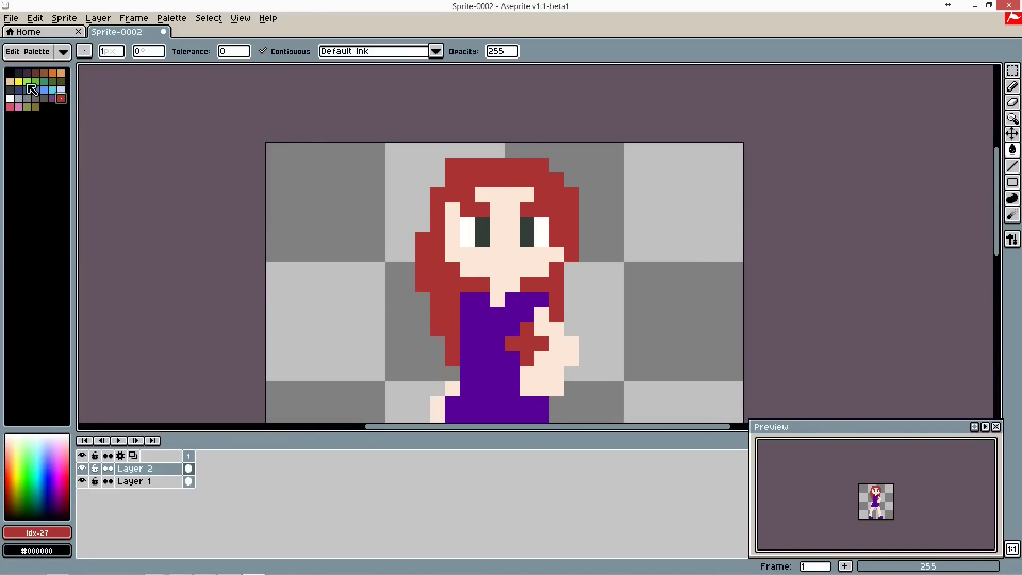
Recolour both irises dark green (palette index 12) on Layer 1 with the Paint Bucket
{"action": "left_click", "coordinate": [53, 81]}
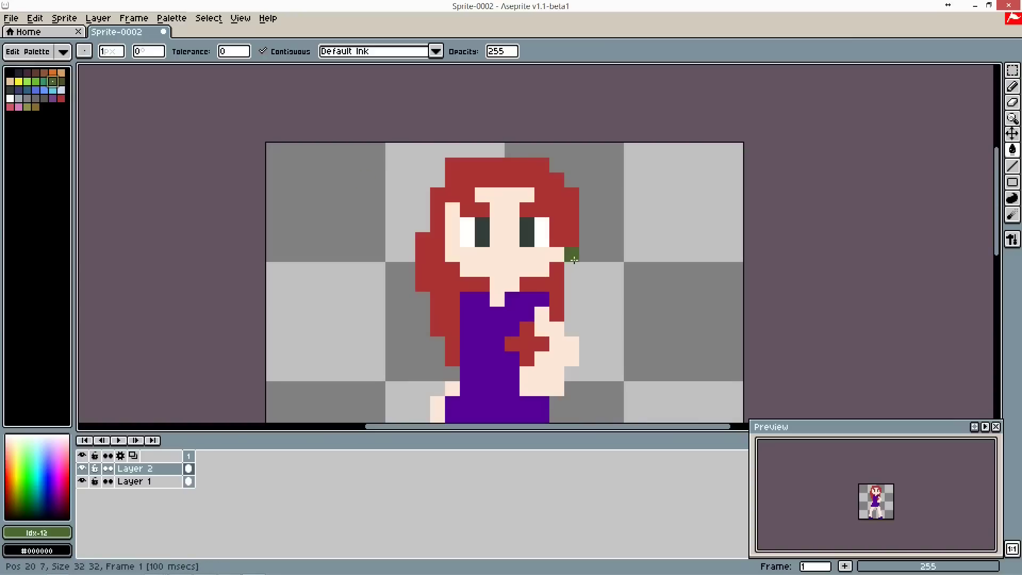
{"action": "left_click", "coordinate": [531, 240]}
{"action": "key", "text": "ctrl+z"}
{"action": "left_click", "coordinate": [160, 481]}
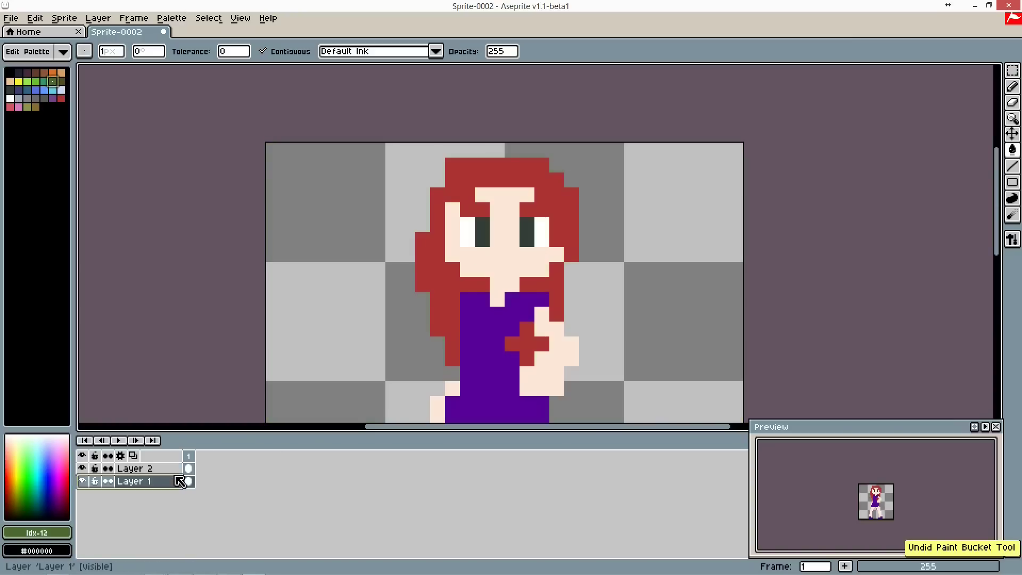
{"action": "left_click", "coordinate": [527, 240]}
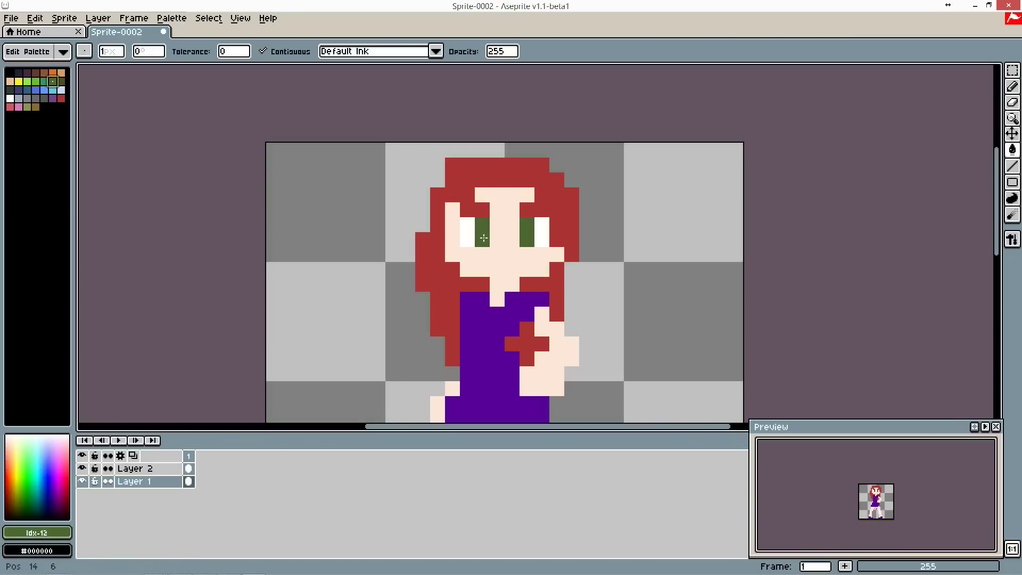
{"action": "scroll", "coordinate": [483, 238], "scroll_direction": "down", "scroll_amount": 4}
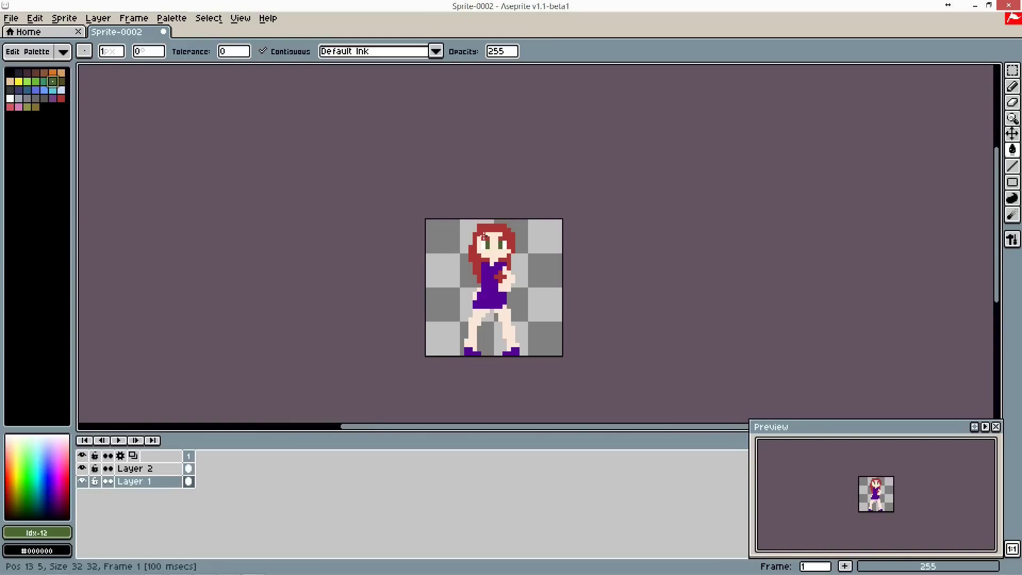
{"action": "scroll", "coordinate": [475, 172], "scroll_direction": "down", "scroll_amount": 2}
{"action": "scroll", "coordinate": [474, 171], "scroll_direction": "up", "scroll_amount": 3}
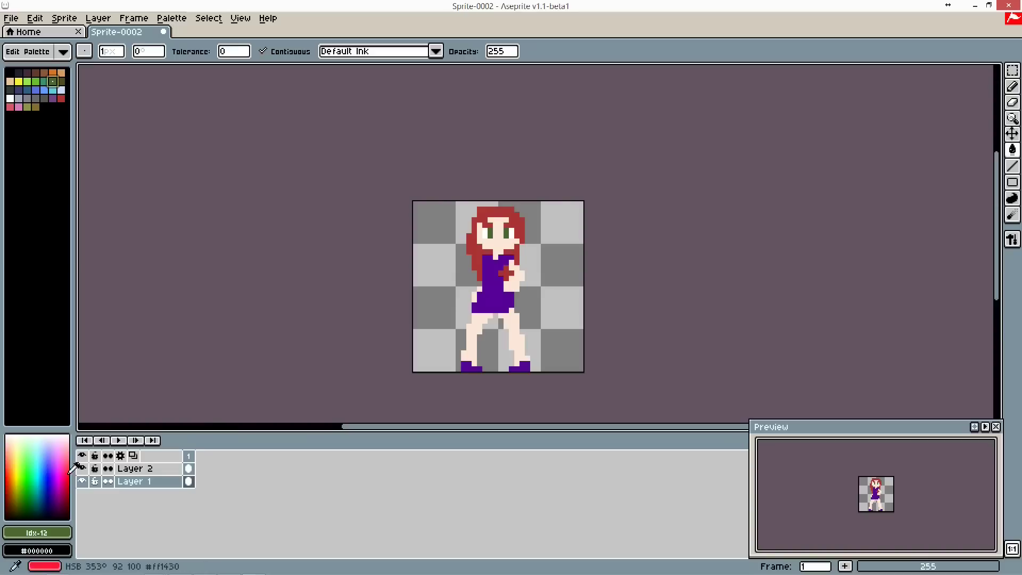
Merge Layer 2 down into Layer 1
{"action": "left_click", "coordinate": [121, 472]}
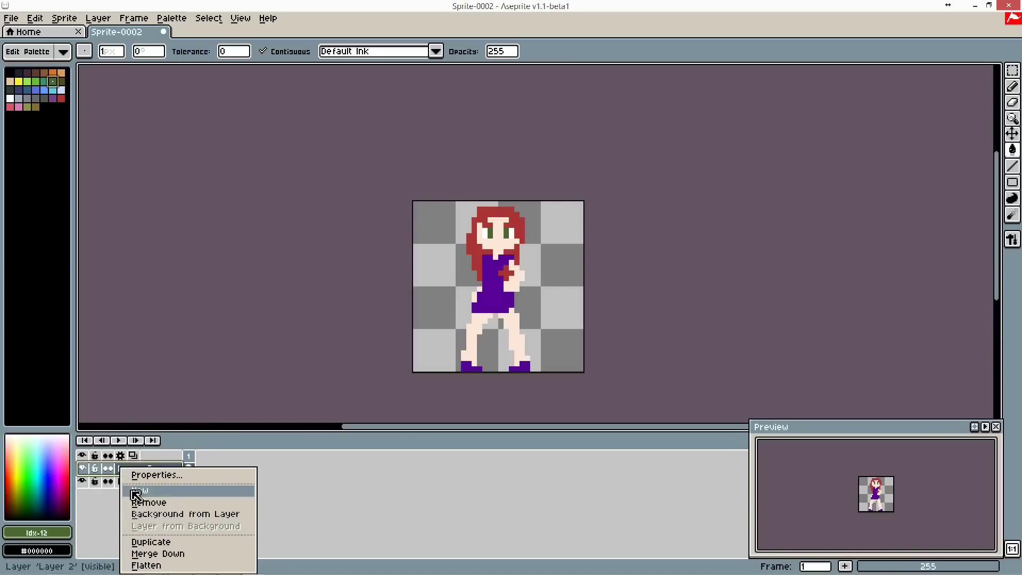
{"action": "left_click", "coordinate": [153, 554]}
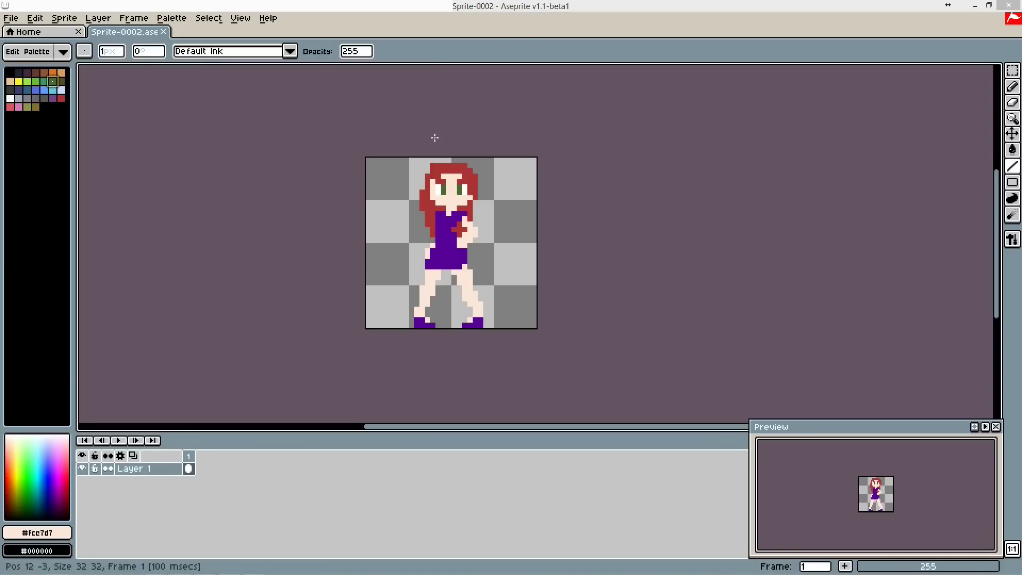
{"action": "left_click", "coordinate": [329, 268]}
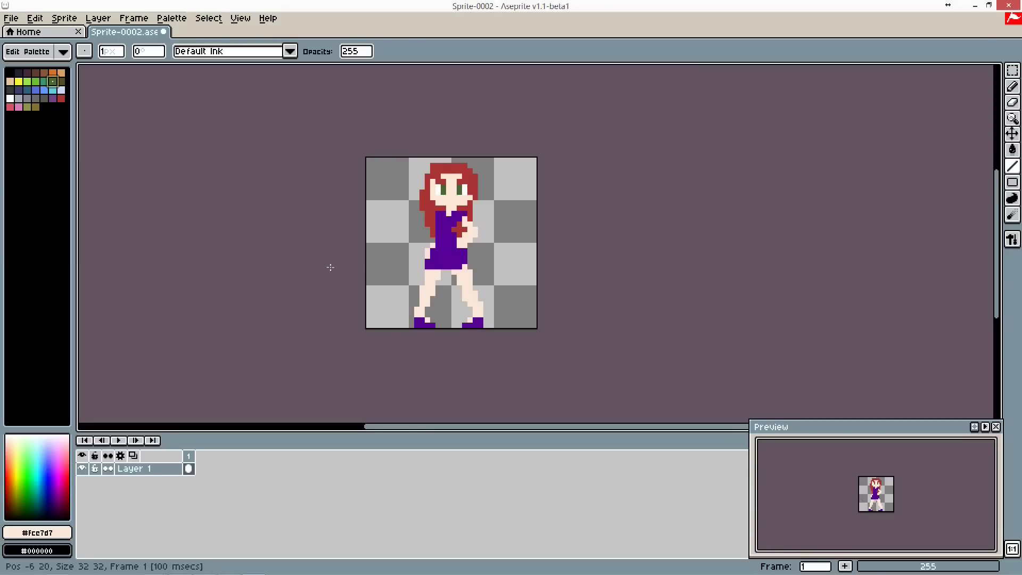
Examine the whole merged character at several magnifications to judge where shading belongs
{"action": "scroll", "coordinate": [407, 293], "scroll_direction": "up", "scroll_amount": 5}
{"action": "scroll", "coordinate": [458, 301], "scroll_direction": "down", "scroll_amount": 3}
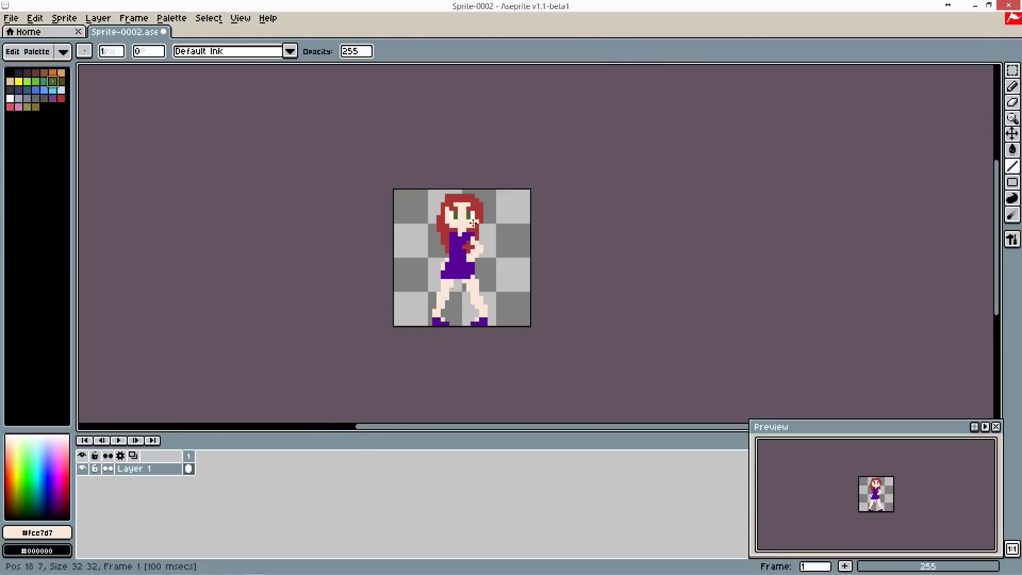
{"action": "scroll", "coordinate": [476, 305], "scroll_direction": "up", "scroll_amount": 2}
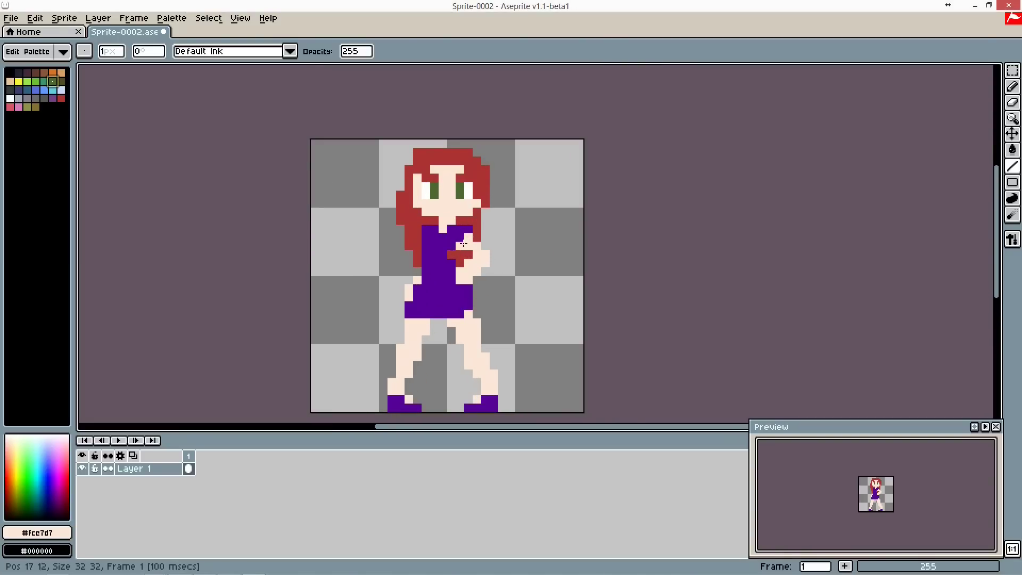
{"action": "scroll", "coordinate": [492, 220], "scroll_direction": "down", "scroll_amount": 1}
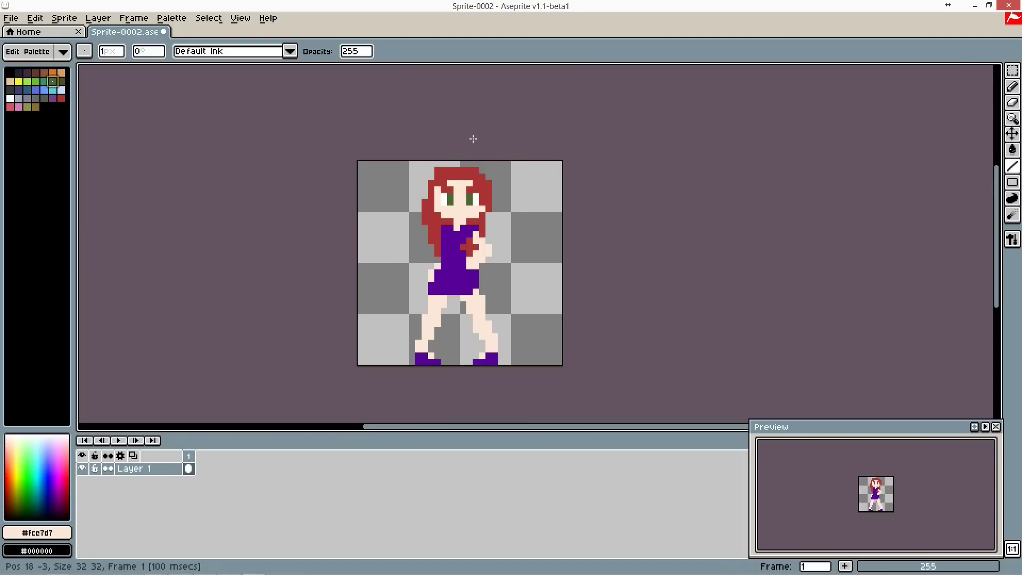
{"action": "scroll", "coordinate": [473, 138], "scroll_direction": "up", "scroll_amount": 1}
{"action": "scroll", "coordinate": [473, 139], "scroll_direction": "down", "scroll_amount": 2}
{"action": "scroll", "coordinate": [466, 140], "scroll_direction": "up", "scroll_amount": 2}
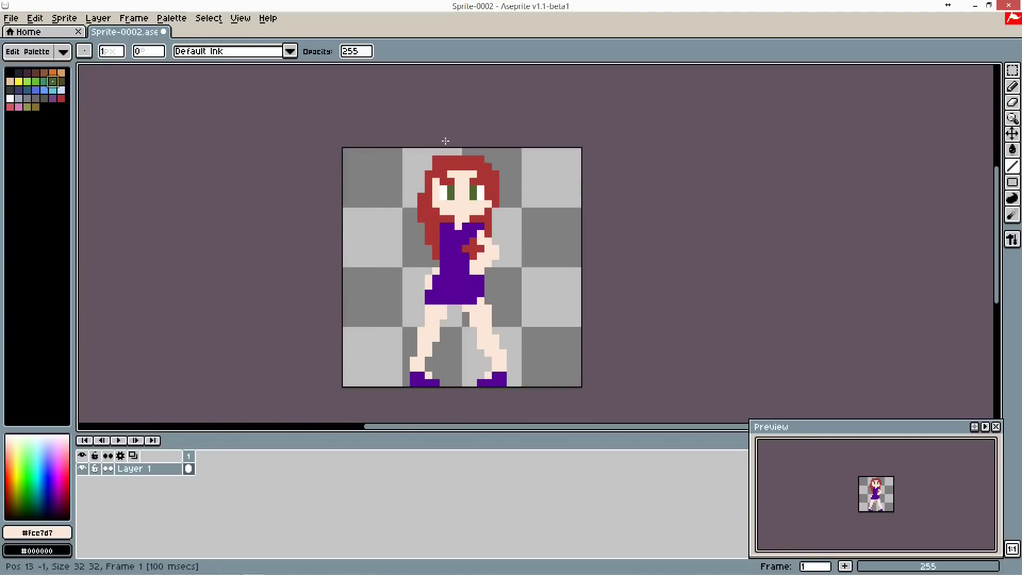
{"action": "scroll", "coordinate": [446, 140], "scroll_direction": "up", "scroll_amount": 1}
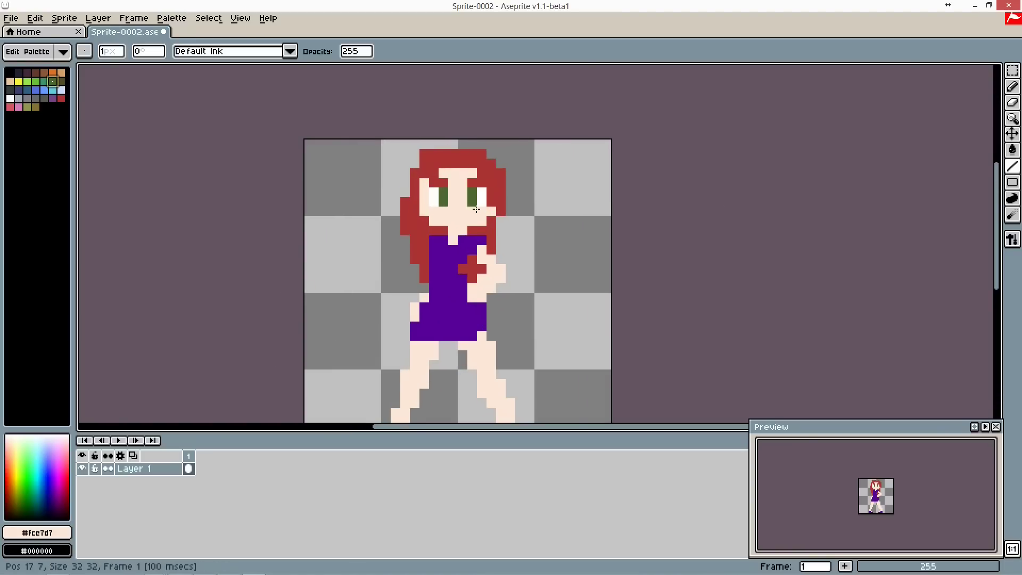
Turn the foreground skin tone into a pinker shadow colour with HSB hue 7, saturation 20 and brightness 99
{"action": "left_click", "coordinate": [50, 532]}
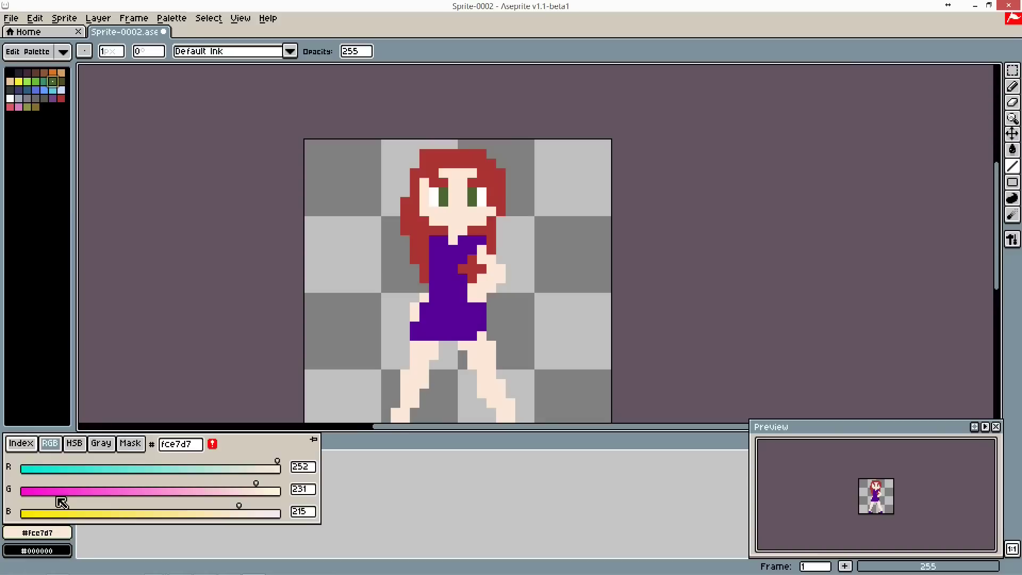
{"action": "left_click", "coordinate": [77, 444]}
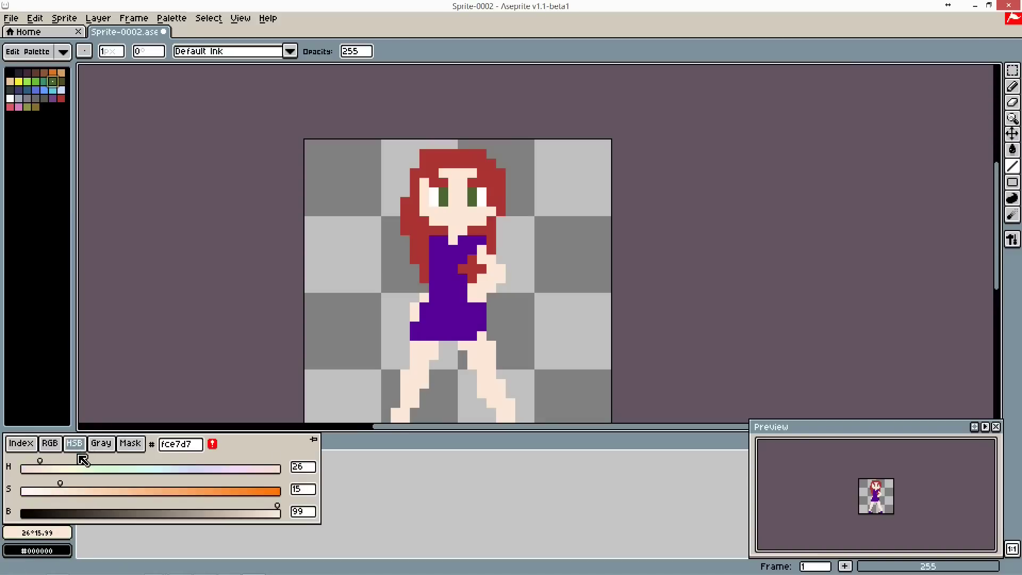
{"action": "left_click_drag", "start_coordinate": [43, 471], "coordinate": [32, 470]}
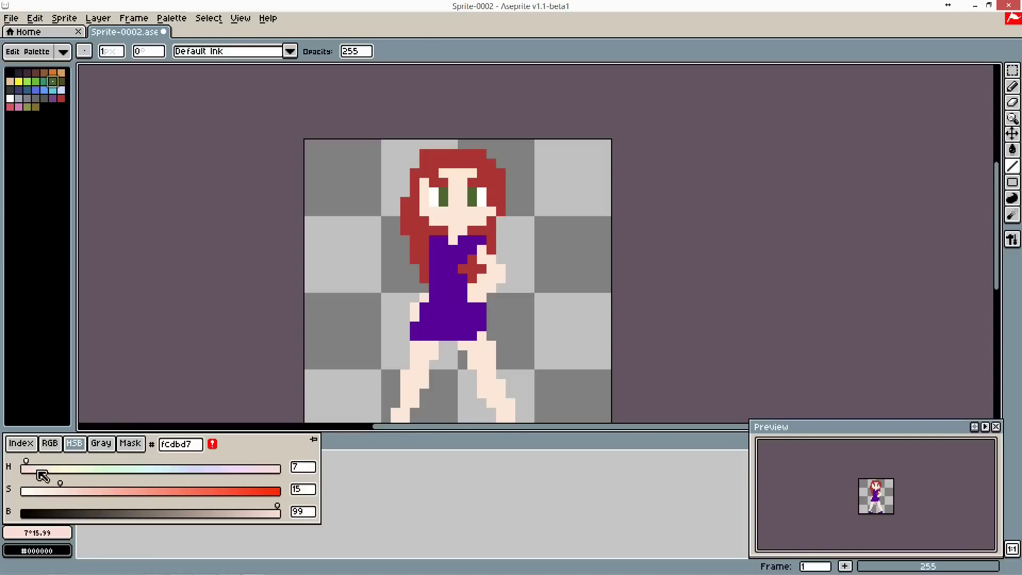
{"action": "left_click", "coordinate": [82, 490]}
{"action": "left_click_drag", "start_coordinate": [84, 491], "coordinate": [79, 491]}
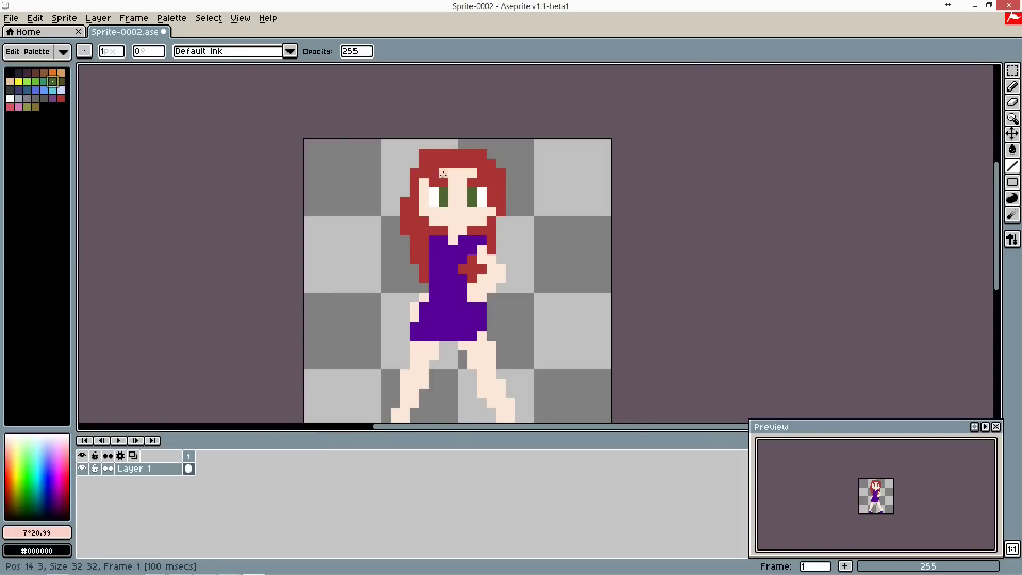
Try to shade the forehead, the left side of the face, the right cheek edge and the neck with the pink shadow colour
{"action": "scroll", "coordinate": [445, 173], "scroll_direction": "up", "scroll_amount": 5}
{"action": "mouse_move", "coordinate": [439, 156]}
{"action": "left_mouse_down"}
{"action": "mouse_move", "coordinate": [482, 157]}
{"action": "mouse_move", "coordinate": [454, 171]}
{"action": "left_mouse_up"}
{"action": "scroll", "coordinate": [538, 180], "scroll_direction": "down", "scroll_amount": 2}
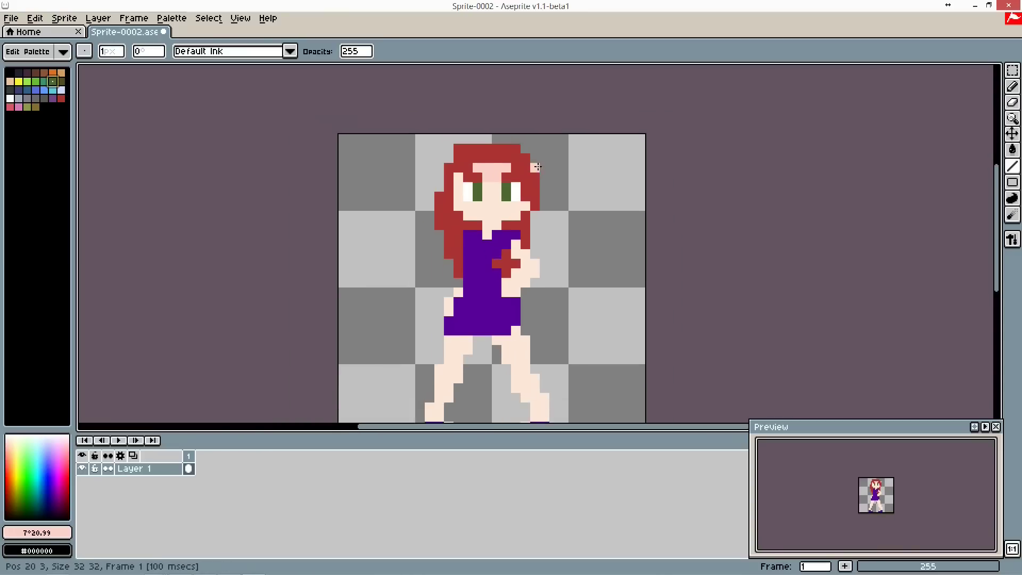
{"action": "scroll", "coordinate": [529, 163], "scroll_direction": "up", "scroll_amount": 2}
{"action": "scroll", "coordinate": [529, 159], "scroll_direction": "up", "scroll_amount": 1}
{"action": "left_click_drag", "start_coordinate": [422, 176], "coordinate": [422, 224]}
{"action": "left_click", "coordinate": [534, 224]}
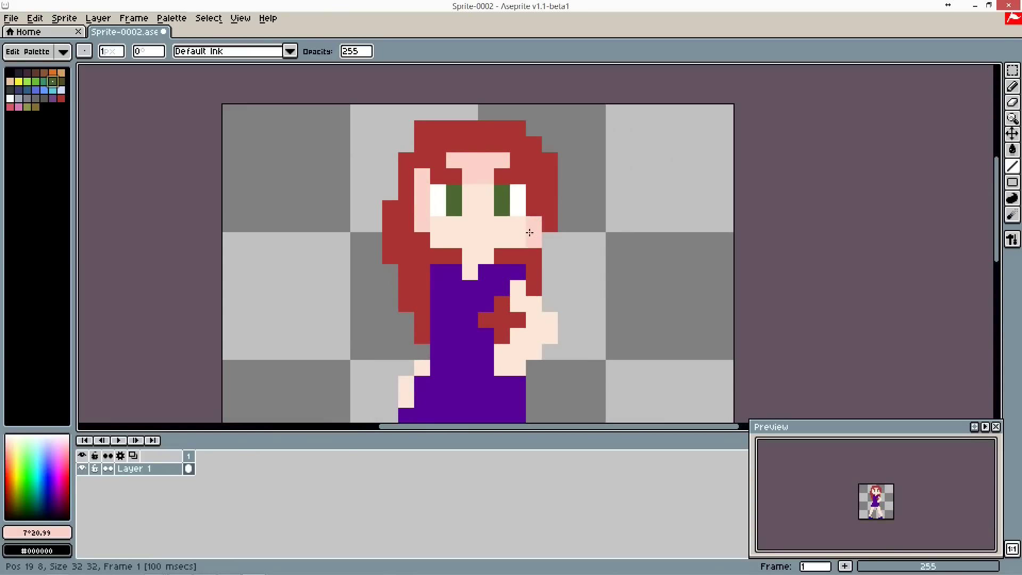
{"action": "left_click", "coordinate": [485, 252]}
{"action": "scroll", "coordinate": [456, 133], "scroll_direction": "down", "scroll_amount": 4}
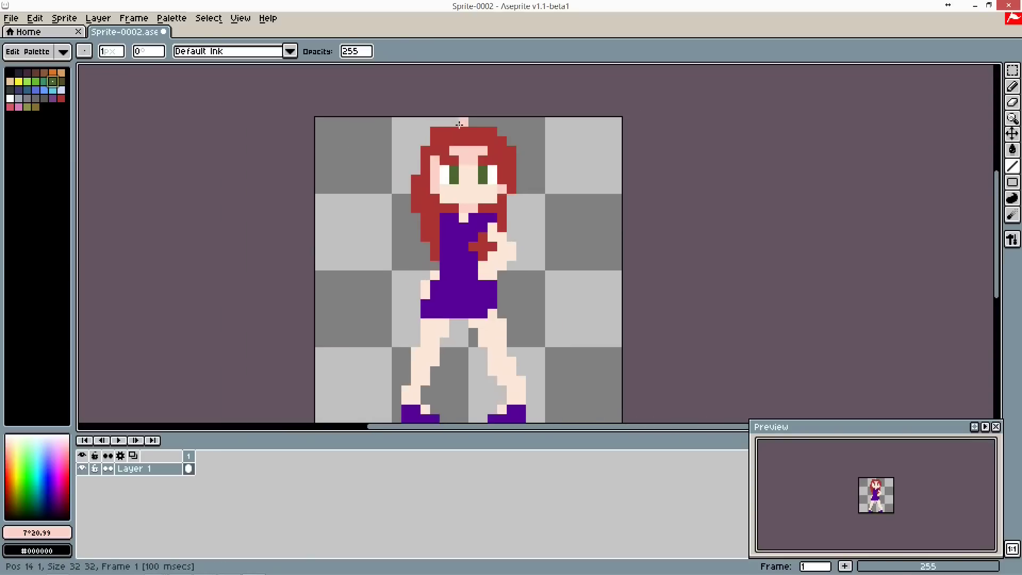
Undo the pink shading strokes on the face and neck
{"action": "scroll", "coordinate": [458, 125], "scroll_direction": "up", "scroll_amount": 3}
{"action": "key", "text": "ctrl+z"}
{"action": "key", "text": "ctrl+z"}
{"action": "key", "text": "ctrl+z"}
{"action": "key", "text": "ctrl+z"}
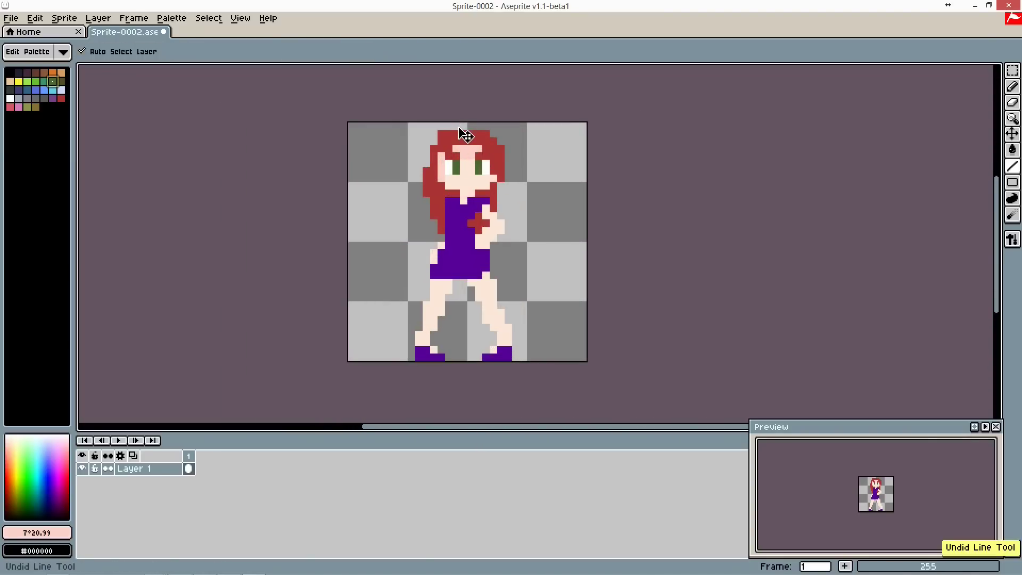
Set the shadow colour's saturation to 31 for a stronger pink
{"action": "left_click", "coordinate": [37, 532]}
{"action": "left_click_drag", "start_coordinate": [131, 495], "coordinate": [102, 489]}
{"action": "scroll", "coordinate": [394, 186], "scroll_direction": "up", "scroll_amount": 2}
{"action": "scroll", "coordinate": [474, 127], "scroll_direction": "up", "scroll_amount": 9}
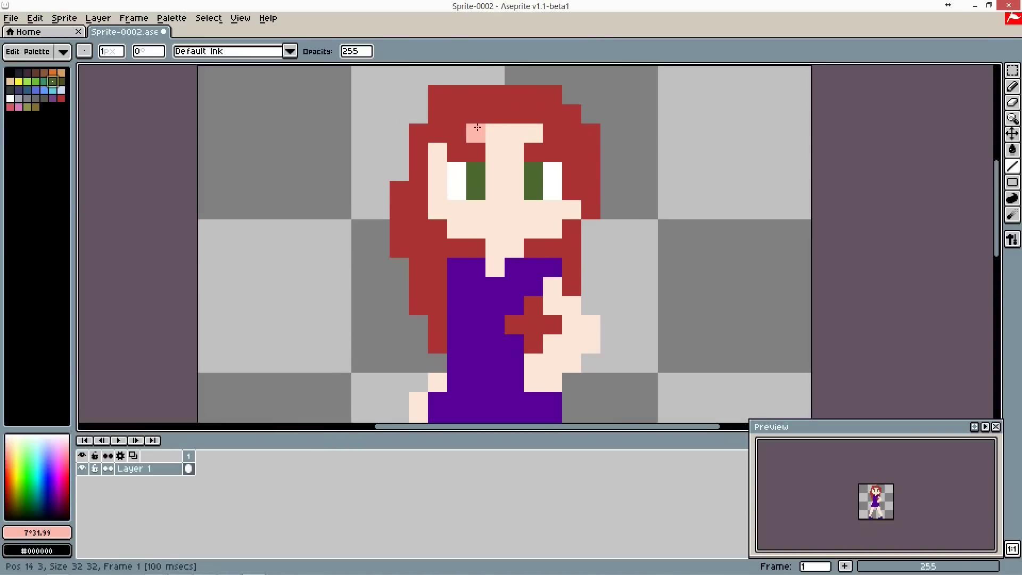
Draw a four-pixel horizontal line of the shadow colour across the top of the forehead, directly below the hairline
{"action": "left_click", "coordinate": [486, 131]}
{"action": "key", "text": "ctrl+z"}
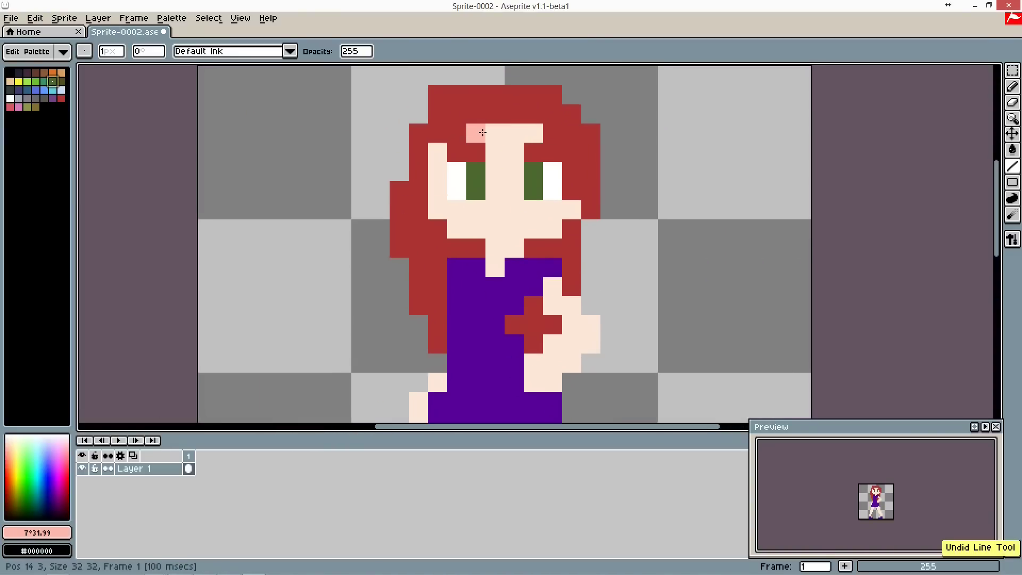
{"action": "left_click_drag", "start_coordinate": [481, 132], "coordinate": [524, 137]}
{"action": "scroll", "coordinate": [440, 317], "scroll_direction": "down", "scroll_amount": 3}
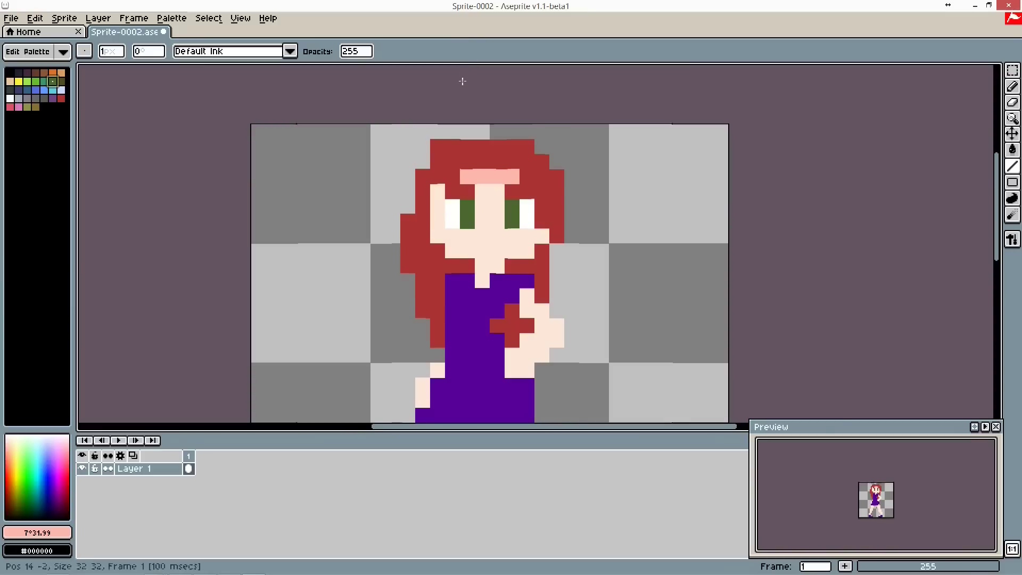
{"action": "scroll", "coordinate": [463, 75], "scroll_direction": "down", "scroll_amount": 1}
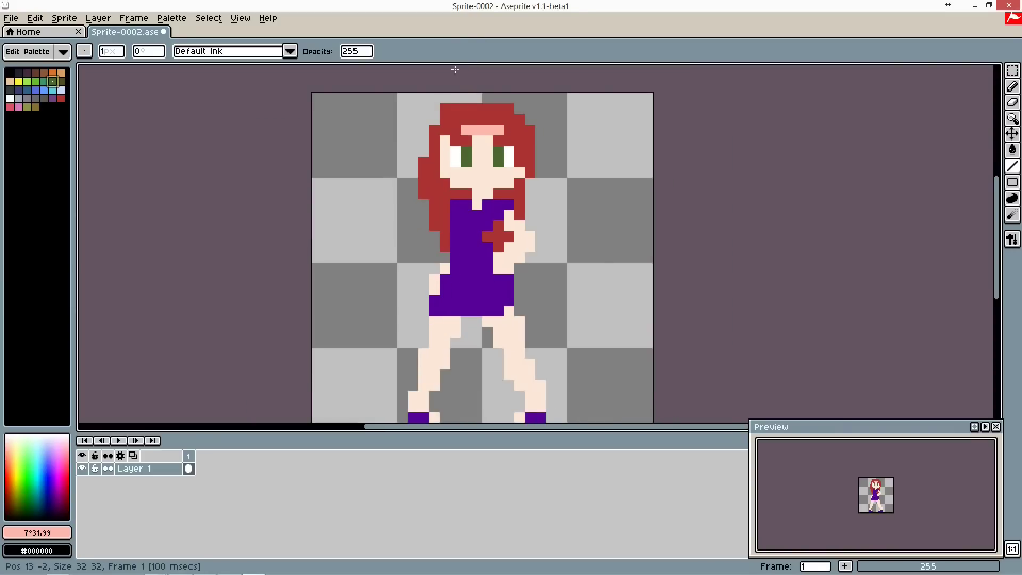
{"action": "scroll", "coordinate": [470, 108], "scroll_direction": "up", "scroll_amount": 2}
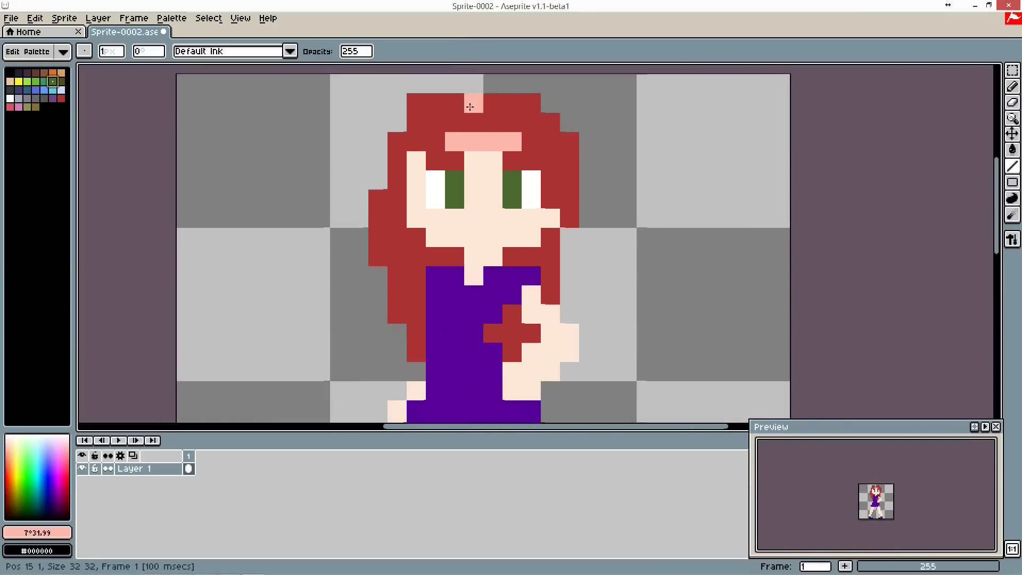
Shade the left edge of the face beside the eye and the area between the brows and eyes with the shadow colour
{"action": "scroll", "coordinate": [469, 107], "scroll_direction": "up", "scroll_amount": 1}
{"action": "left_click_drag", "start_coordinate": [413, 167], "coordinate": [414, 201]}
{"action": "mouse_move", "coordinate": [475, 167]}
{"action": "left_mouse_down"}
{"action": "mouse_move", "coordinate": [492, 169]}
{"action": "mouse_move", "coordinate": [479, 179]}
{"action": "mouse_move", "coordinate": [492, 182]}
{"action": "left_mouse_up"}
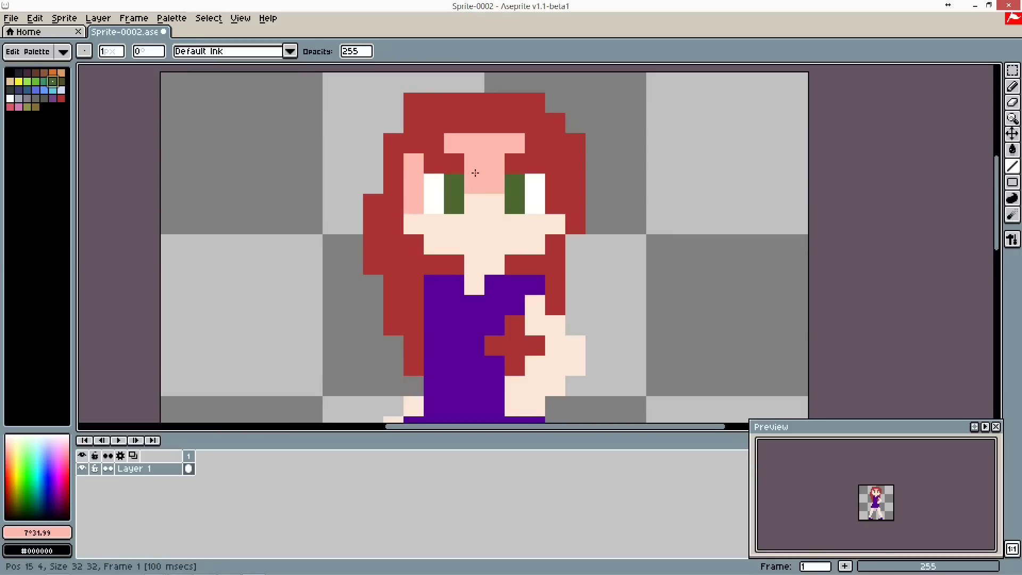
{"action": "scroll", "coordinate": [434, 90], "scroll_direction": "down", "scroll_amount": 6}
{"action": "scroll", "coordinate": [516, 190], "scroll_direction": "up", "scroll_amount": 6}
Shade the right cheek and jaw corner and the top of the neck below the chin with the shadow colour
{"action": "left_click", "coordinate": [518, 204]}
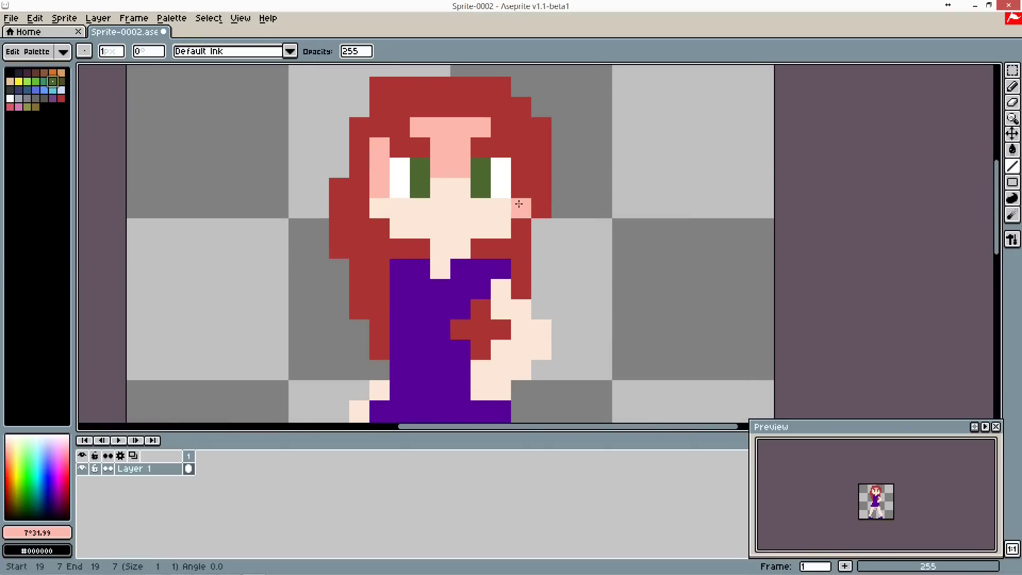
{"action": "left_click", "coordinate": [509, 207]}
{"action": "left_click", "coordinate": [501, 227]}
{"action": "left_click", "coordinate": [462, 252]}
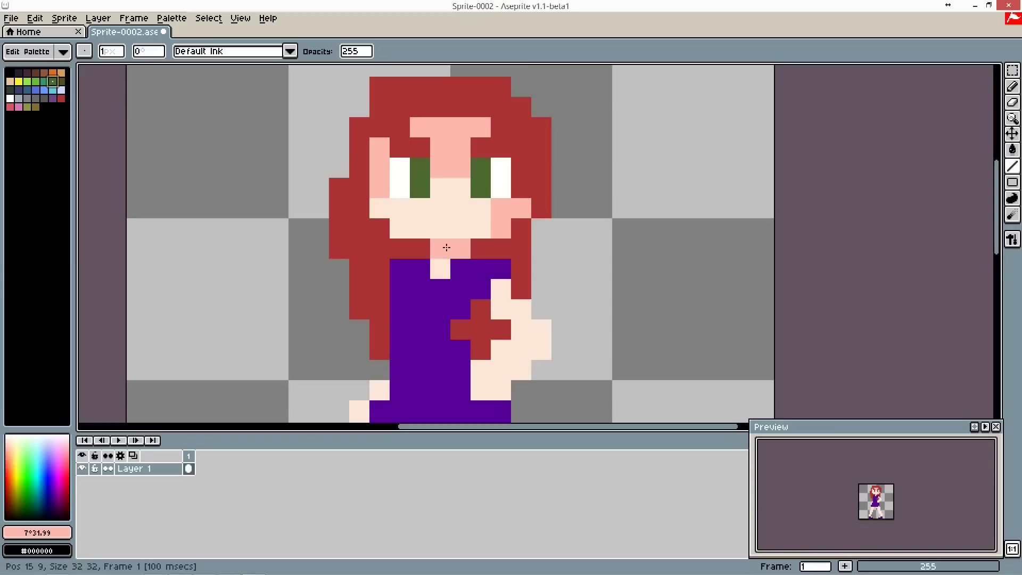
Finish the neck shadow below the chin and shade the lower left edge of the face with the pink shadow colour
{"action": "left_click", "coordinate": [446, 250]}
{"action": "left_click", "coordinate": [389, 205]}
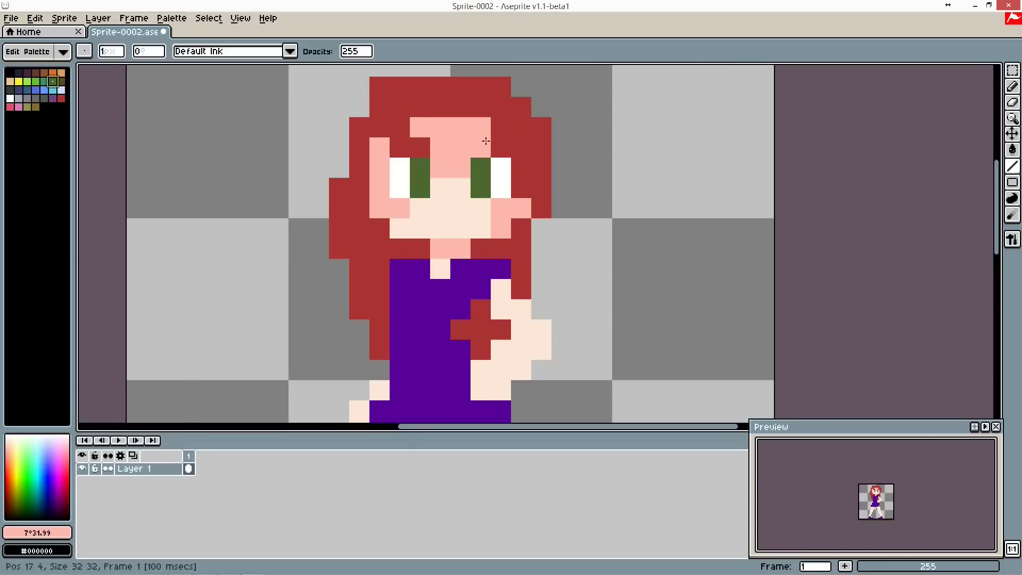
{"action": "scroll", "coordinate": [479, 144], "scroll_direction": "down", "scroll_amount": 2}
{"action": "scroll", "coordinate": [490, 141], "scroll_direction": "up", "scroll_amount": 1}
{"action": "scroll", "coordinate": [490, 141], "scroll_direction": "up", "scroll_amount": 1}
Sample the pink shadow colour from the face and shade the upper part of the bent arm beside the hair and dress
{"action": "left_click", "coordinate": [484, 174], "text": "alt"}
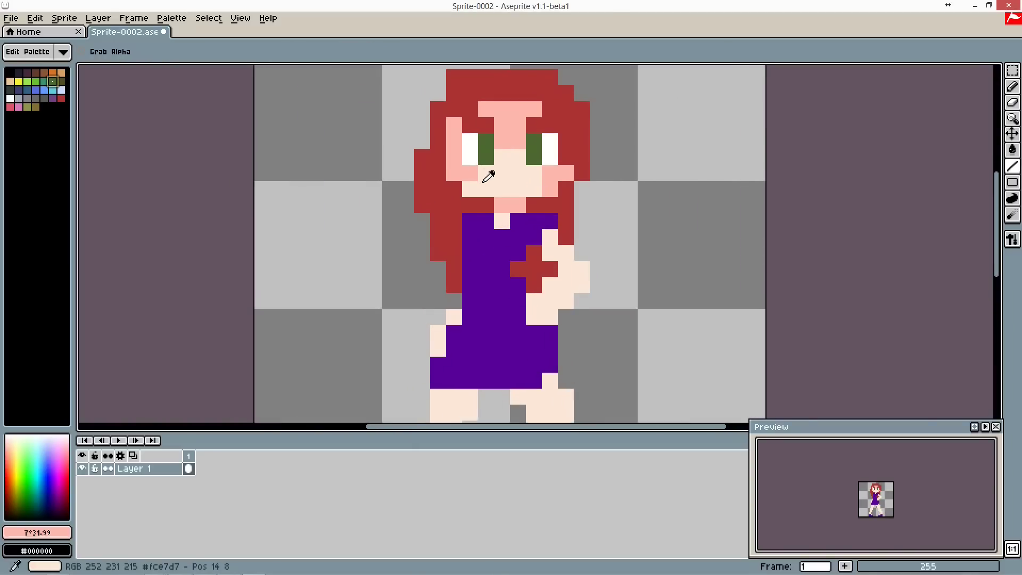
{"action": "left_click", "coordinate": [459, 155], "text": "alt"}
{"action": "left_click", "coordinate": [548, 237]}
{"action": "left_click", "coordinate": [548, 247]}
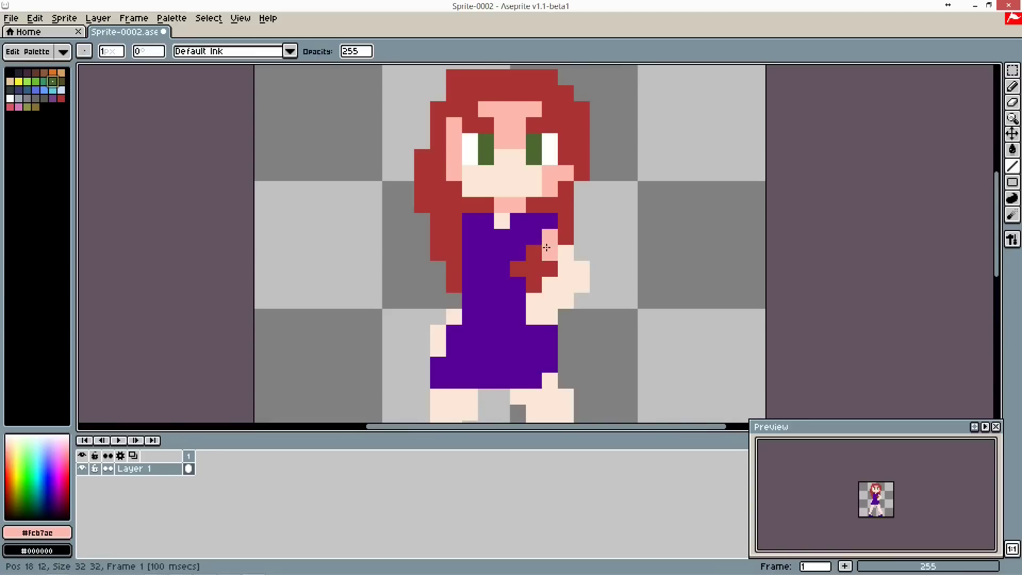
{"action": "left_click", "coordinate": [565, 253]}
{"action": "left_click", "coordinate": [540, 236]}
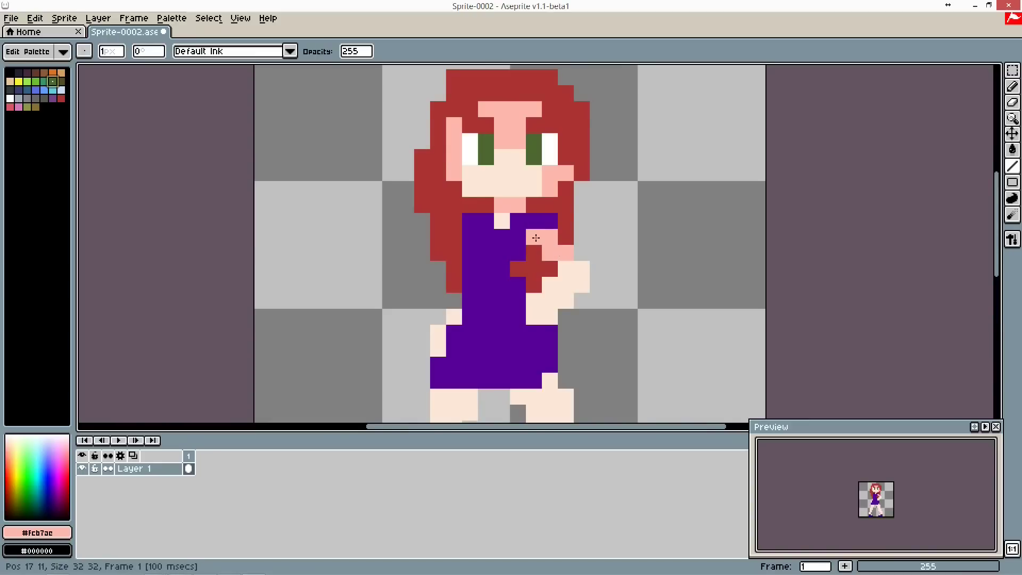
{"action": "left_click", "coordinate": [536, 238]}
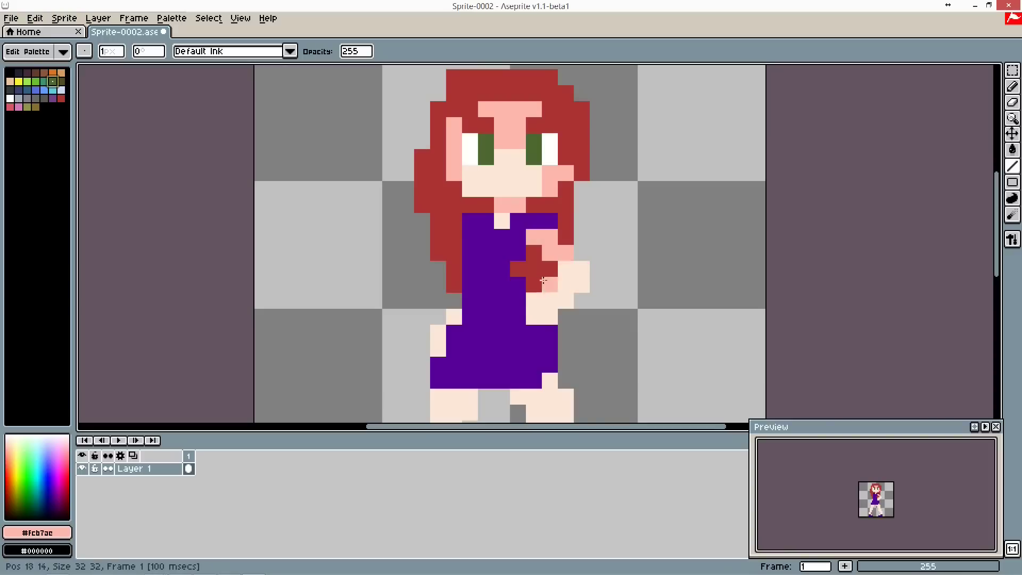
Shade the elbow and underside of the bent forearm, plus the upper pixels of the other arm beside the dress, with the shadow colour
{"action": "left_click", "coordinate": [581, 284]}
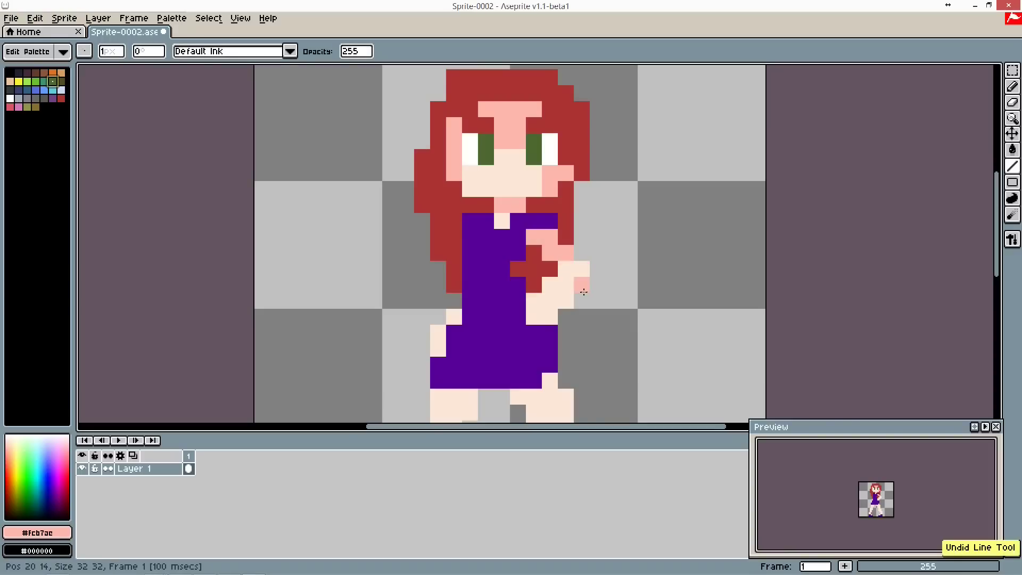
{"action": "left_click", "coordinate": [567, 301]}
{"action": "left_click", "coordinate": [547, 310]}
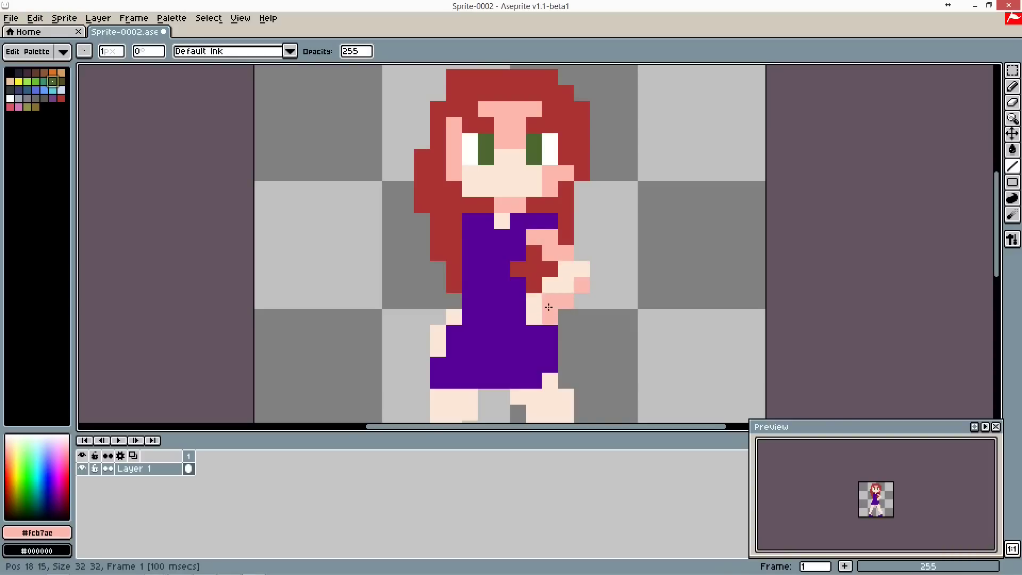
{"action": "left_click", "coordinate": [567, 288]}
{"action": "scroll", "coordinate": [563, 241], "scroll_direction": "down", "scroll_amount": 6}
{"action": "scroll", "coordinate": [553, 216], "scroll_direction": "up", "scroll_amount": 6}
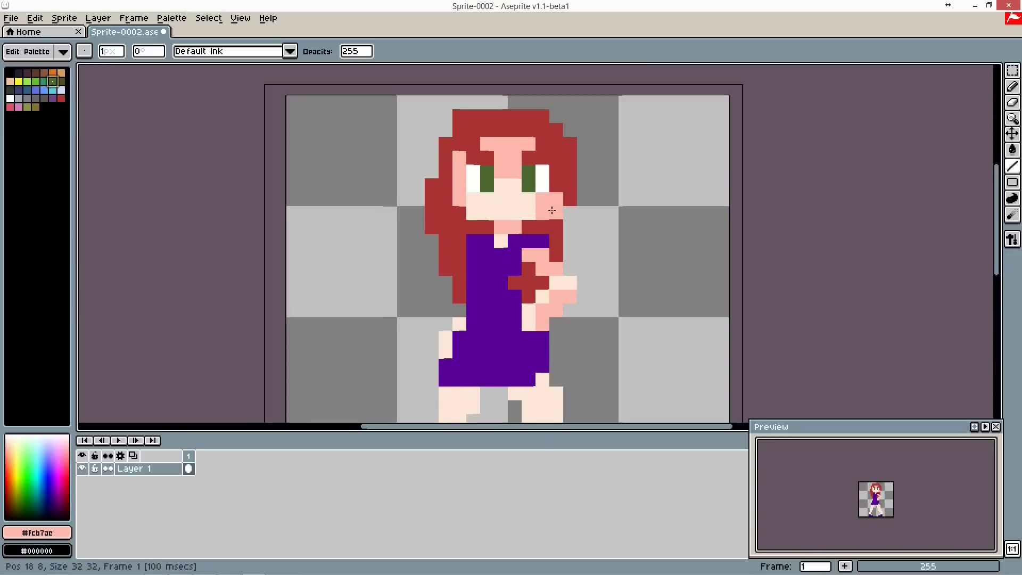
{"action": "key", "text": "ctrl+z"}
{"action": "scroll", "coordinate": [600, 214], "scroll_direction": "down", "scroll_amount": 3}
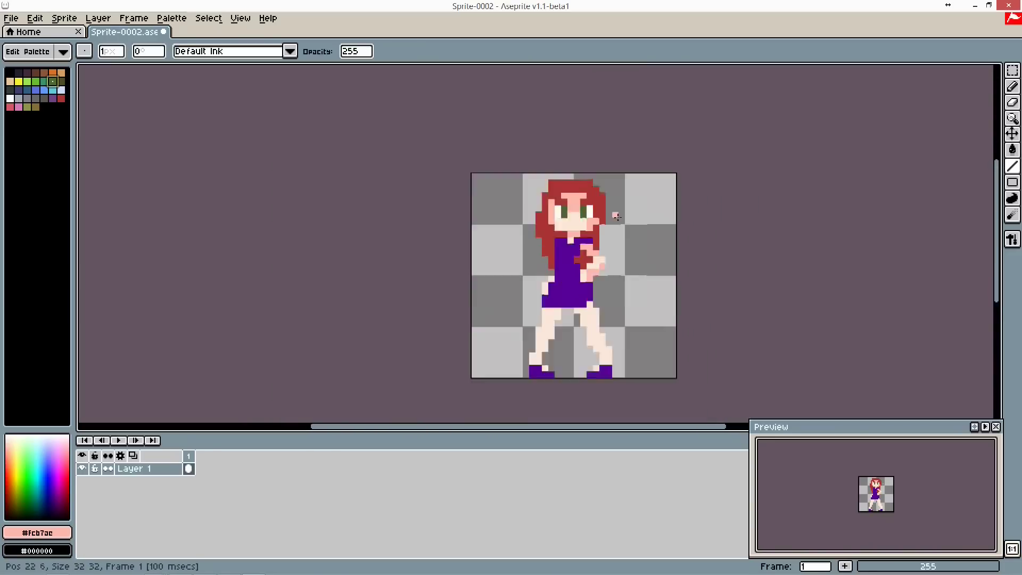
{"action": "scroll", "coordinate": [600, 215], "scroll_direction": "up", "scroll_amount": 3}
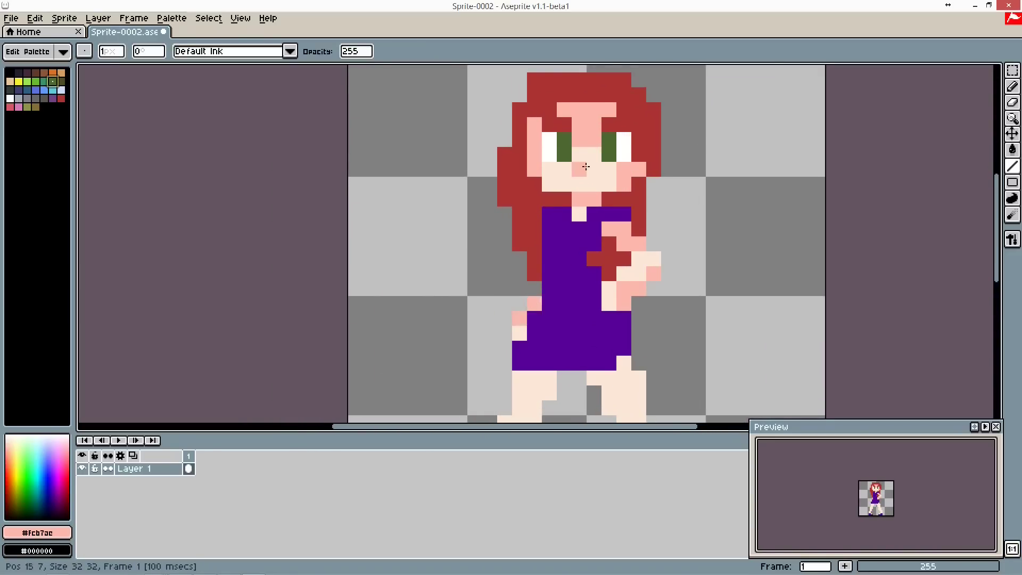
{"action": "scroll", "coordinate": [688, 163], "scroll_direction": "down", "scroll_amount": 2}
{"action": "scroll", "coordinate": [688, 164], "scroll_direction": "up", "scroll_amount": 2}
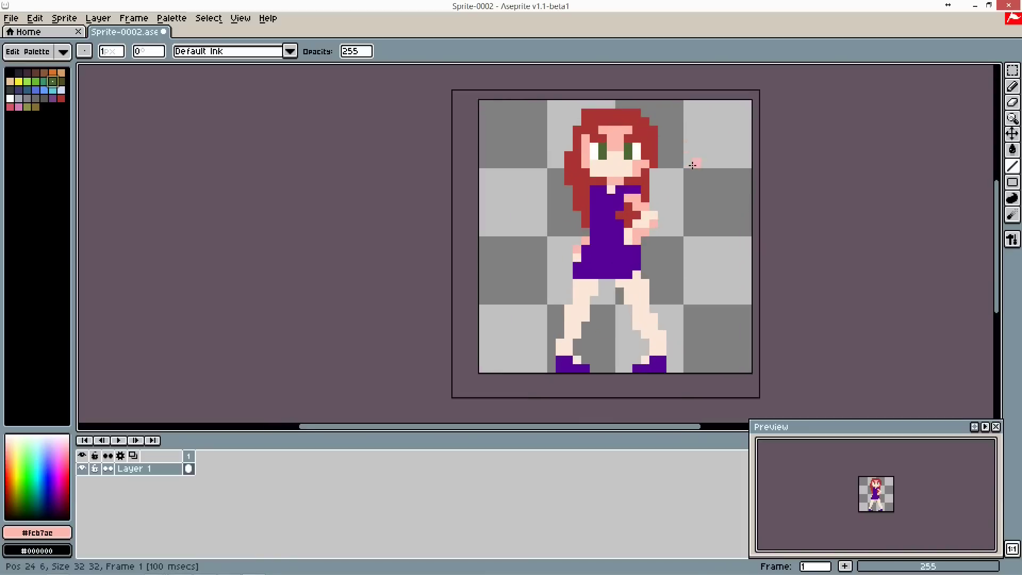
Shade the tops of both thighs directly below the hem of the dress with the pink shadow colour
{"action": "left_click_drag", "start_coordinate": [611, 296], "coordinate": [629, 296]}
{"action": "left_click", "coordinate": [630, 290]}
{"action": "left_click", "coordinate": [621, 306]}
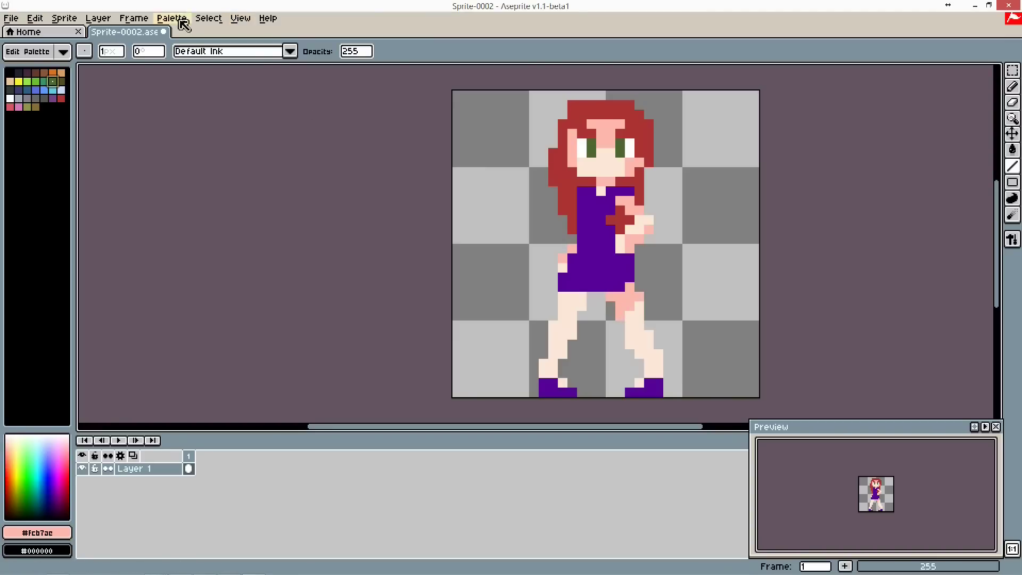
{"action": "left_click_drag", "start_coordinate": [562, 296], "coordinate": [571, 307]}
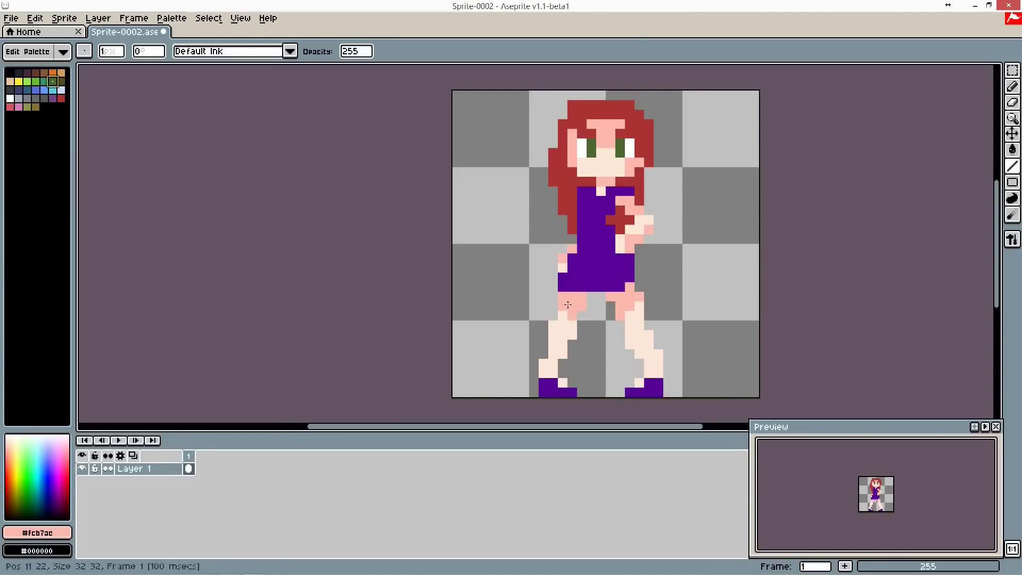
Shade both ankles and the visible skin of the feet just above the shoes with the shadow colour
{"action": "scroll", "coordinate": [568, 304], "scroll_direction": "down", "scroll_amount": 5}
{"action": "scroll", "coordinate": [612, 246], "scroll_direction": "up", "scroll_amount": 3}
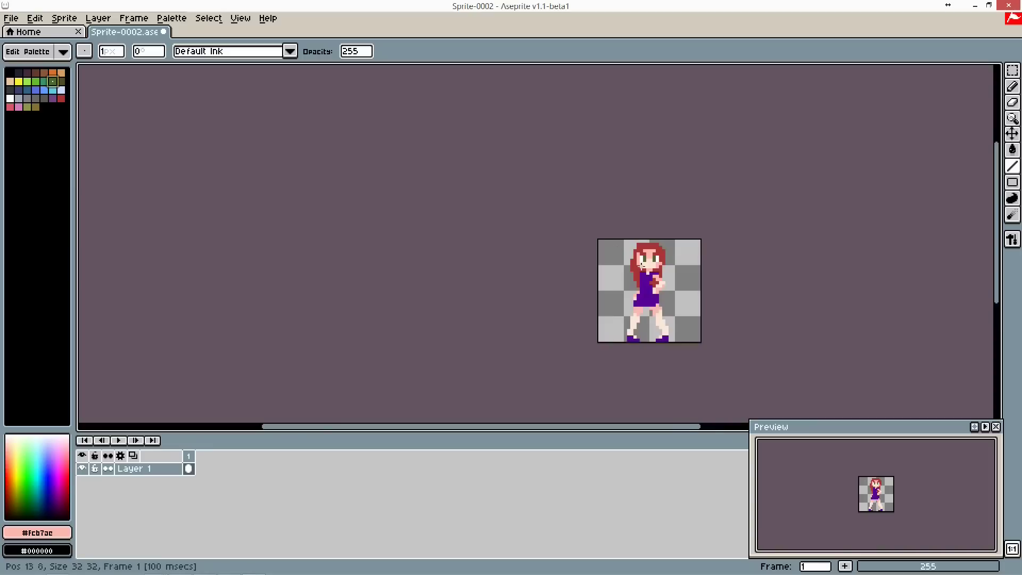
{"action": "scroll", "coordinate": [665, 288], "scroll_direction": "up", "scroll_amount": 3}
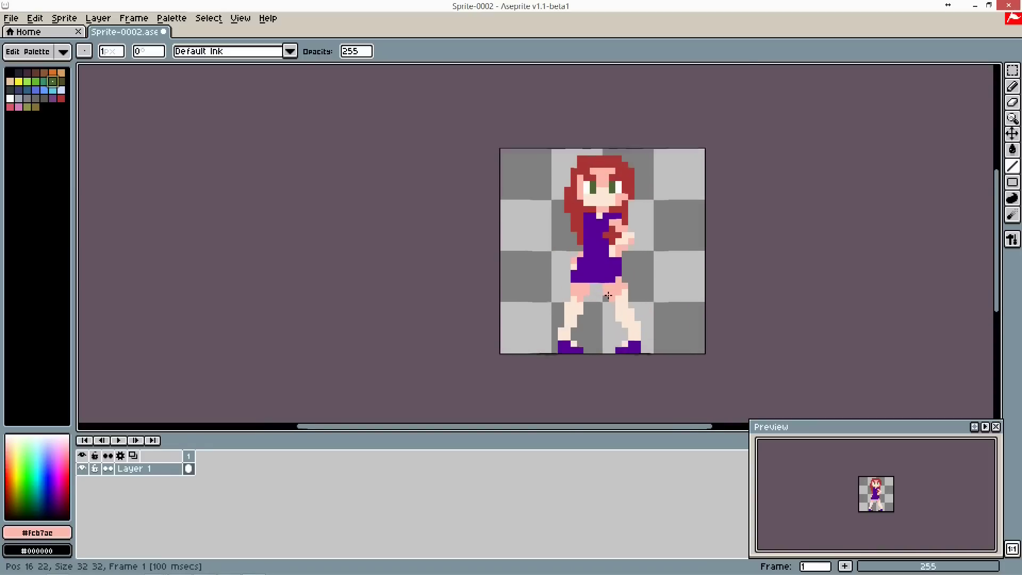
{"action": "scroll", "coordinate": [608, 296], "scroll_direction": "up", "scroll_amount": 1}
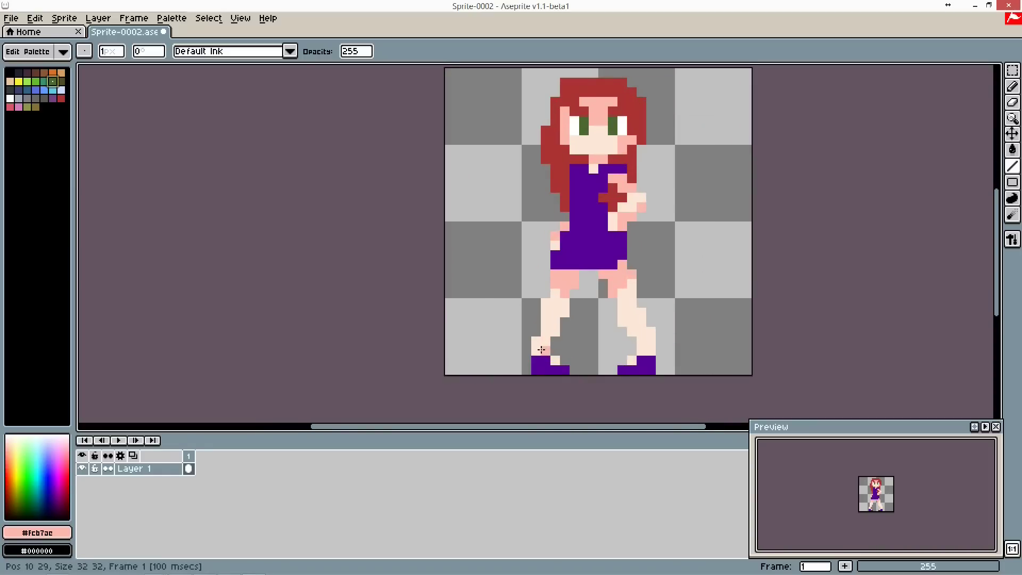
{"action": "left_click", "coordinate": [536, 350]}
{"action": "left_click", "coordinate": [613, 361]}
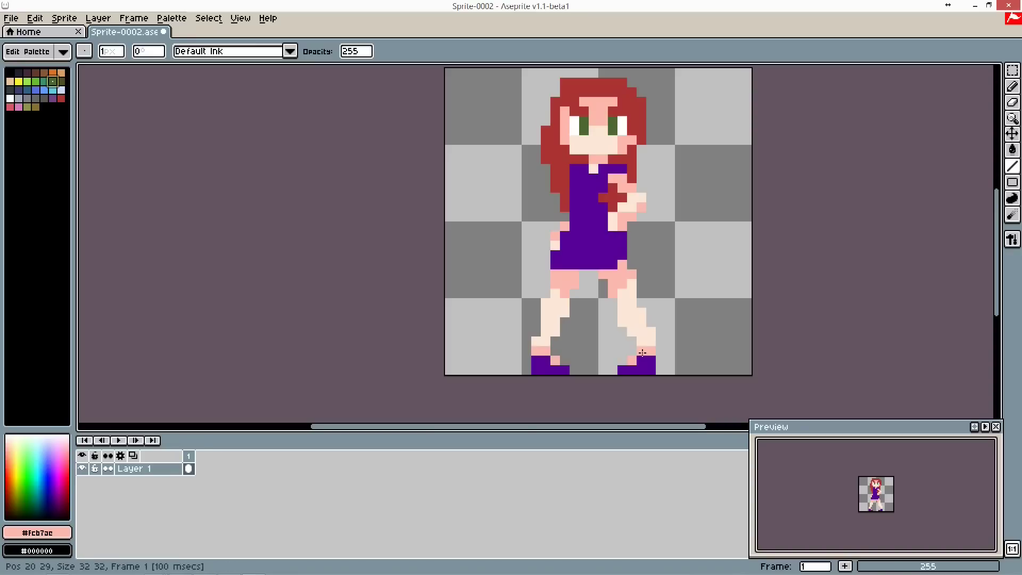
Shade the inner edges of both lower legs below the knees with the pink shadow colour
{"action": "scroll", "coordinate": [650, 274], "scroll_direction": "down", "scroll_amount": 2}
{"action": "scroll", "coordinate": [652, 250], "scroll_direction": "down", "scroll_amount": 1}
{"action": "scroll", "coordinate": [668, 252], "scroll_direction": "up", "scroll_amount": 1}
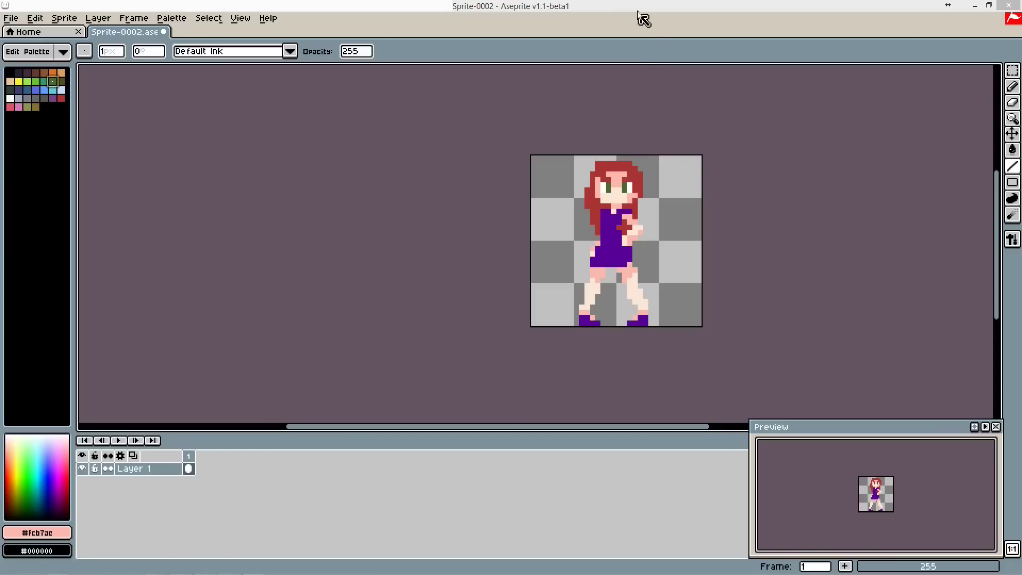
{"action": "scroll", "coordinate": [694, 240], "scroll_direction": "up", "scroll_amount": 1}
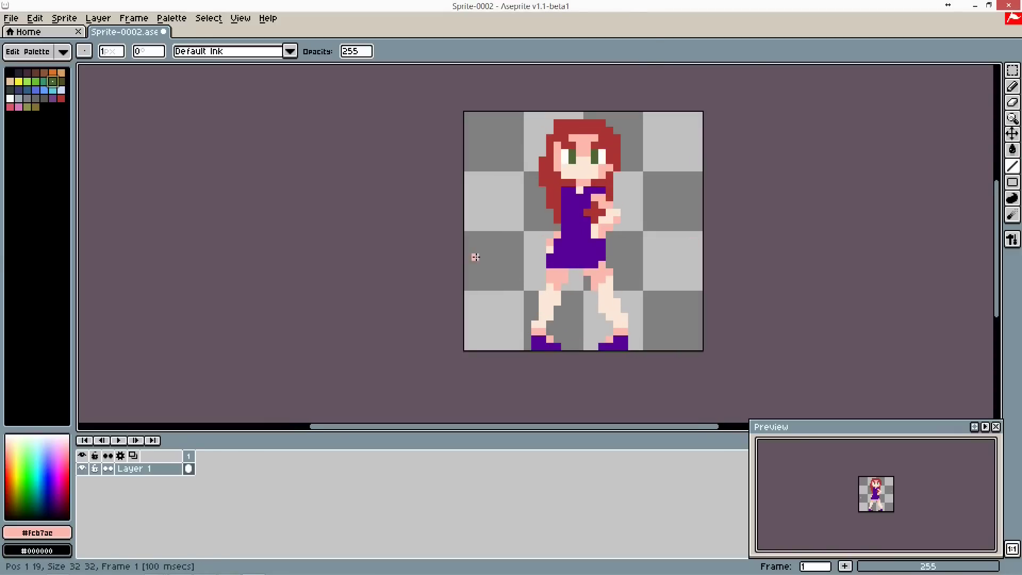
{"action": "scroll", "coordinate": [605, 274], "scroll_direction": "up", "scroll_amount": 1}
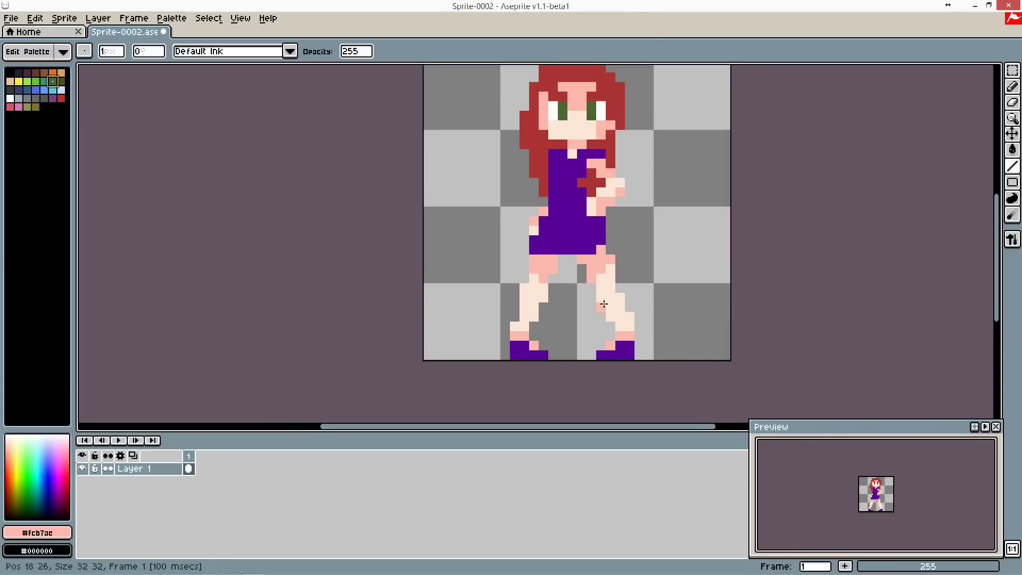
{"action": "left_click", "coordinate": [601, 307]}
{"action": "key", "text": "ctrl+z"}
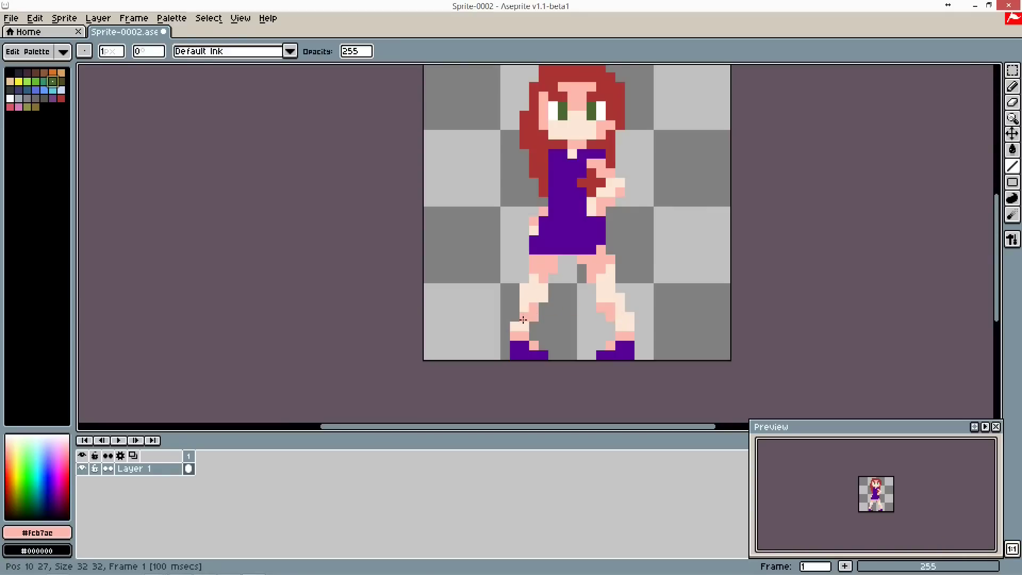
Examine the whole sprite's skin shading at several sizes, on the canvas and in the preview
{"action": "scroll", "coordinate": [523, 323], "scroll_direction": "down", "scroll_amount": 6}
{"action": "scroll", "coordinate": [549, 339], "scroll_direction": "up", "scroll_amount": 3}
{"action": "scroll", "coordinate": [549, 338], "scroll_direction": "down", "scroll_amount": 4}
{"action": "scroll", "coordinate": [554, 342], "scroll_direction": "up", "scroll_amount": 2}
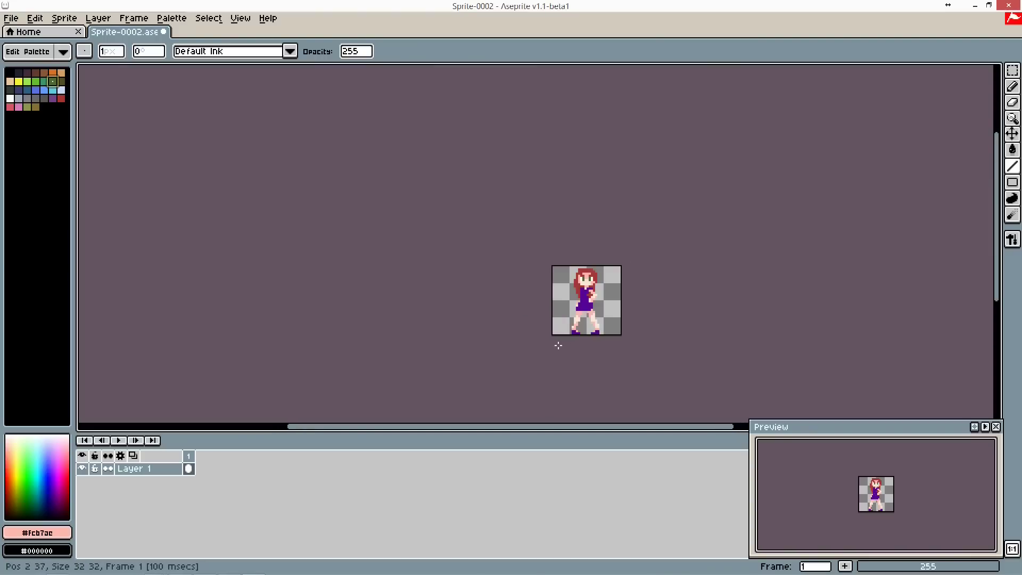
{"action": "scroll", "coordinate": [632, 286], "scroll_direction": "up", "scroll_amount": 3}
{"action": "scroll", "coordinate": [631, 286], "scroll_direction": "up", "scroll_amount": 1}
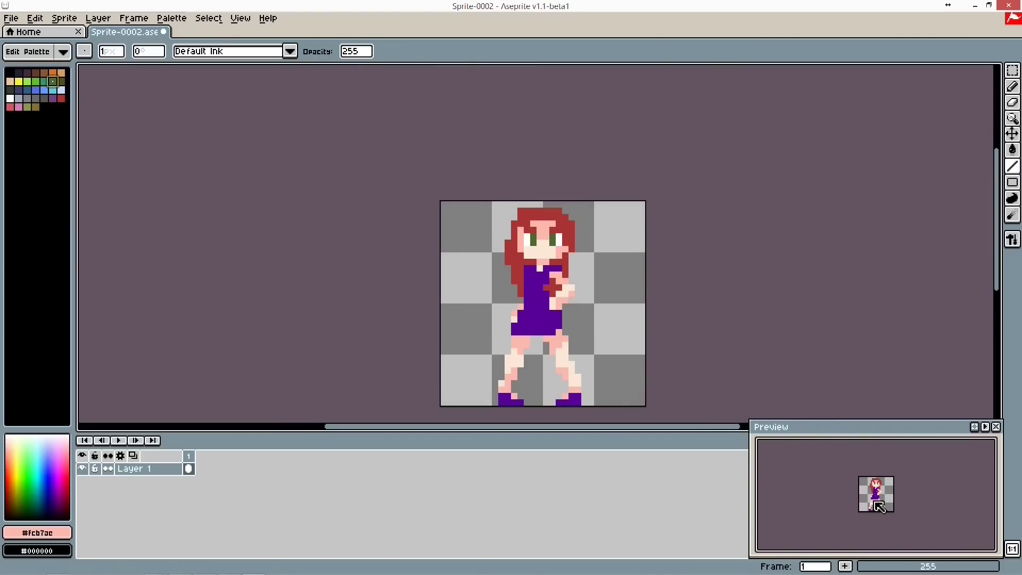
{"action": "scroll", "coordinate": [898, 501], "scroll_direction": "up", "scroll_amount": 2}
{"action": "scroll", "coordinate": [894, 495], "scroll_direction": "down", "scroll_amount": 2}
{"action": "scroll", "coordinate": [890, 496], "scroll_direction": "down", "scroll_amount": 1}
{"action": "scroll", "coordinate": [886, 497], "scroll_direction": "up", "scroll_amount": 1}
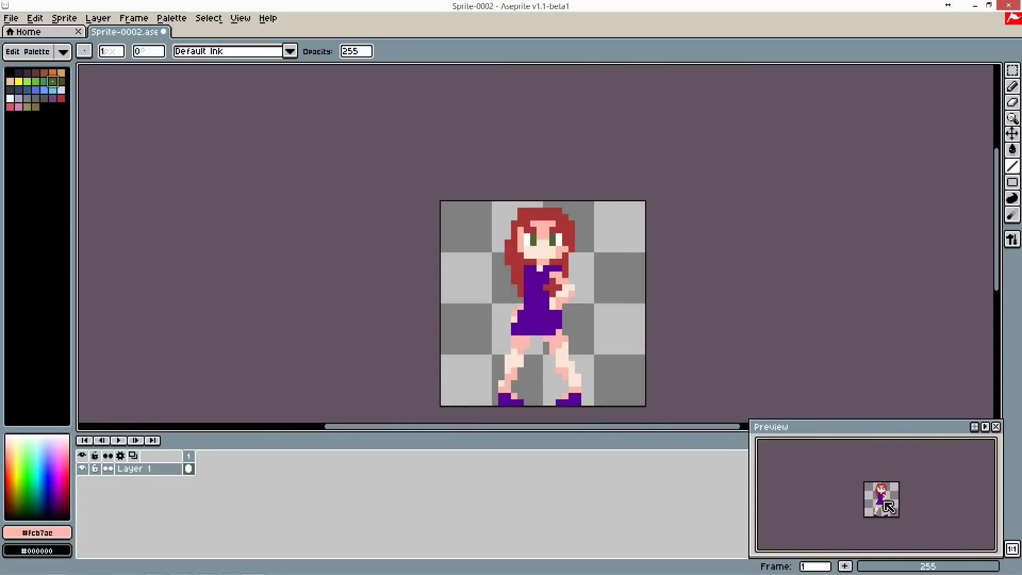
{"action": "scroll", "coordinate": [544, 267], "scroll_direction": "down", "scroll_amount": 1}
{"action": "scroll", "coordinate": [545, 297], "scroll_direction": "up", "scroll_amount": 1}
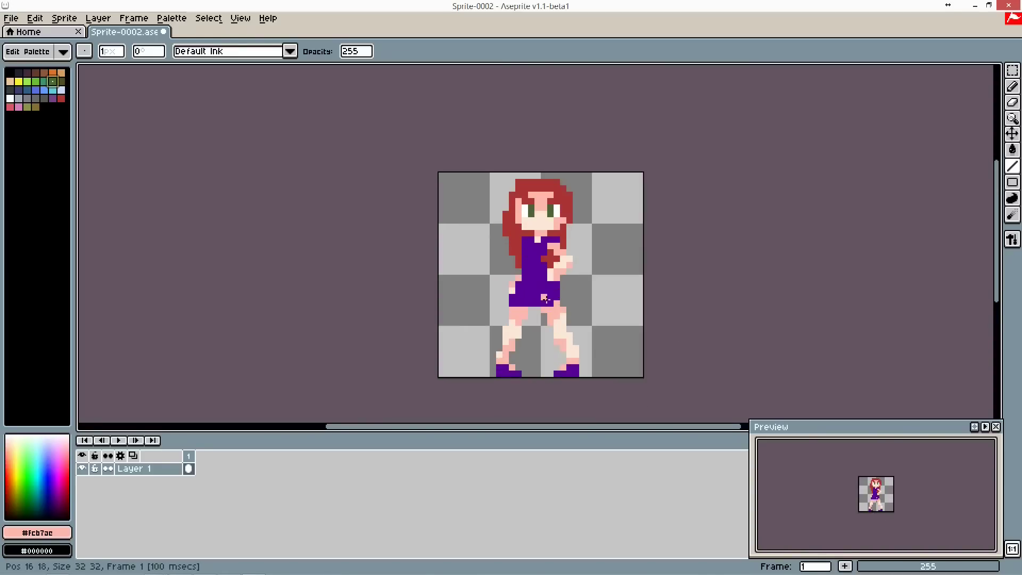
{"action": "scroll", "coordinate": [524, 222], "scroll_direction": "up", "scroll_amount": 1}
{"action": "scroll", "coordinate": [564, 258], "scroll_direction": "up", "scroll_amount": 1}
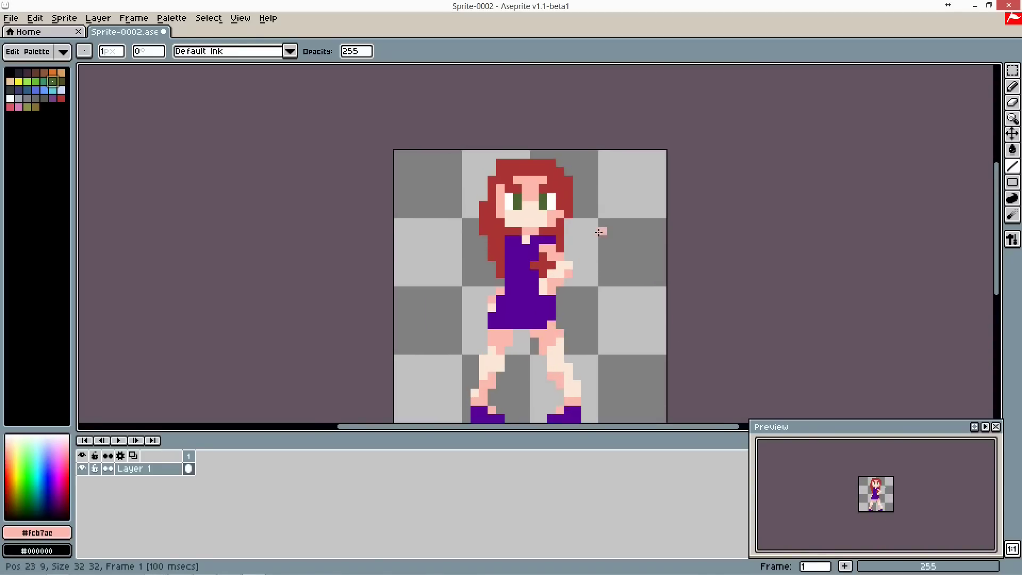
Sample the white of the eye and turn it into a bluish grey with hue 221, saturation 5 and brightness 71
{"action": "scroll", "coordinate": [525, 250], "scroll_direction": "up", "scroll_amount": 2}
{"action": "key", "text": "alt"}
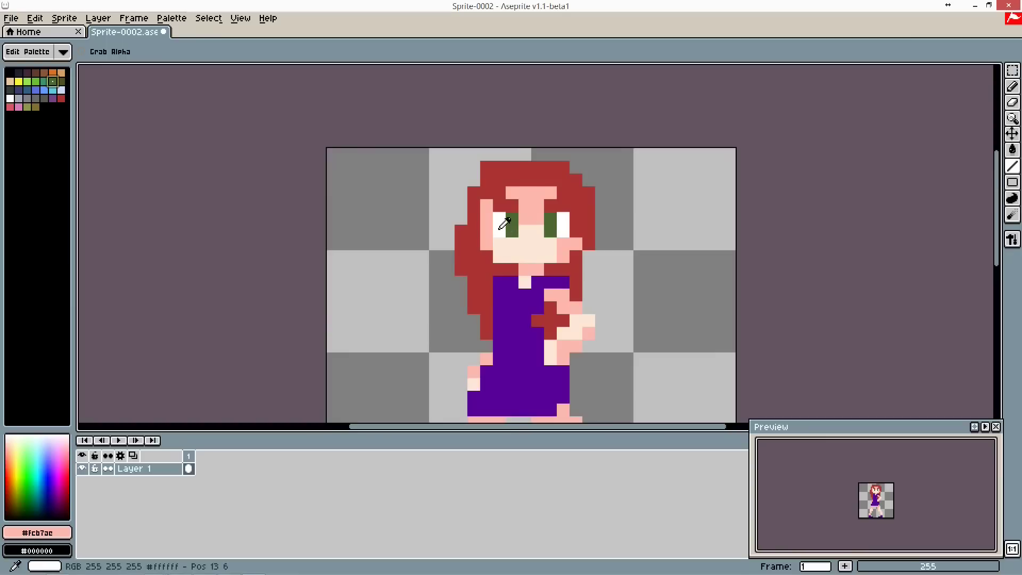
{"action": "left_click", "coordinate": [499, 224], "text": "alt"}
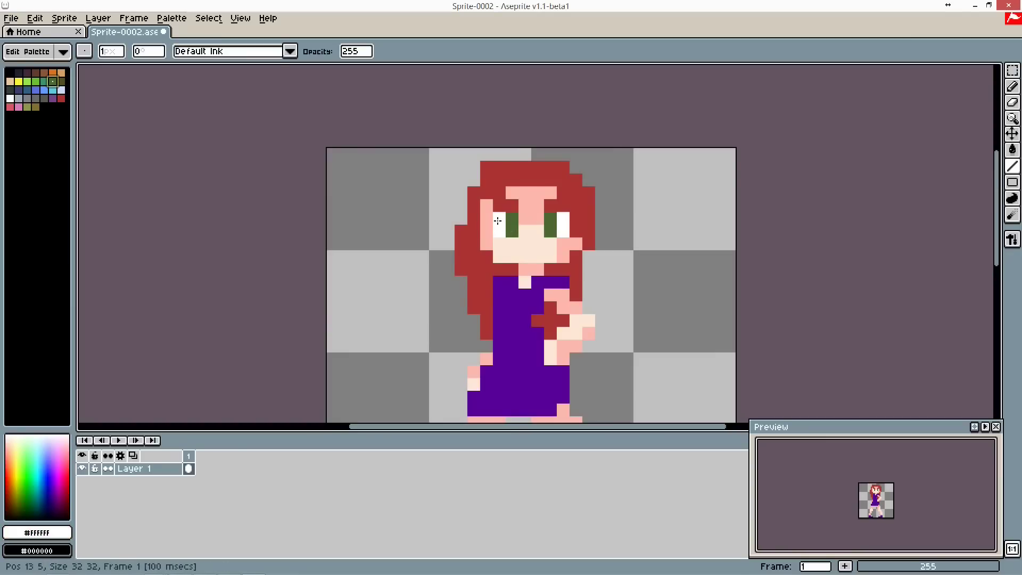
{"action": "left_click", "coordinate": [35, 537]}
{"action": "left_click", "coordinate": [24, 443]}
{"action": "left_click", "coordinate": [50, 444]}
{"action": "left_click", "coordinate": [75, 443]}
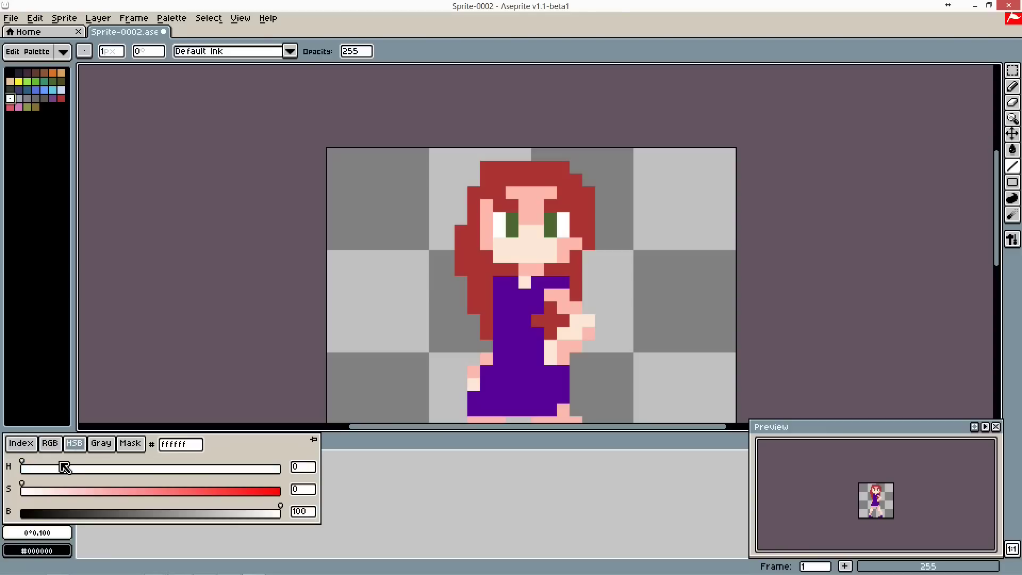
{"action": "left_click_drag", "start_coordinate": [109, 489], "coordinate": [186, 481]}
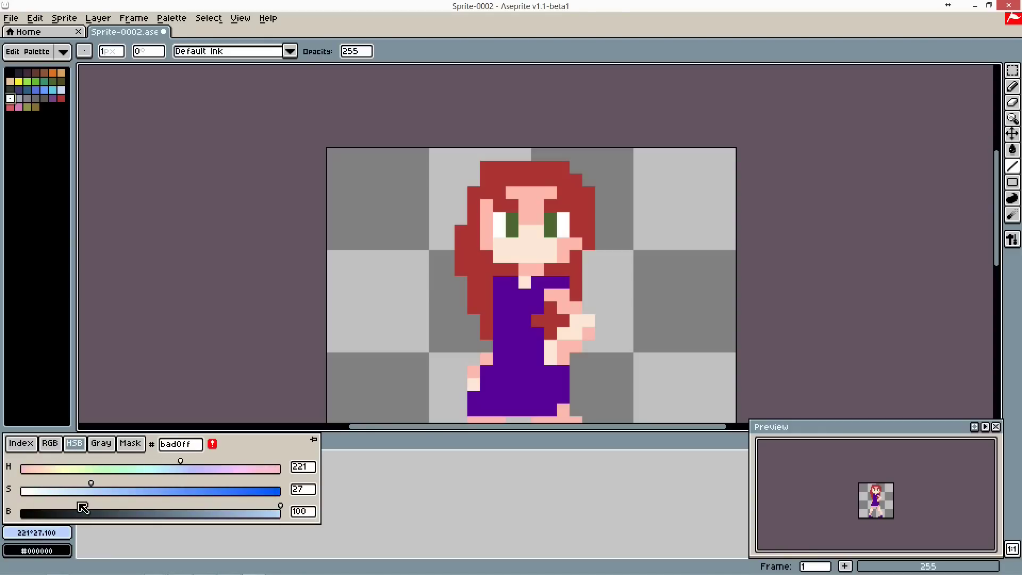
{"action": "left_click_drag", "start_coordinate": [224, 516], "coordinate": [204, 517]}
{"action": "left_click_drag", "start_coordinate": [64, 497], "coordinate": [49, 501]}
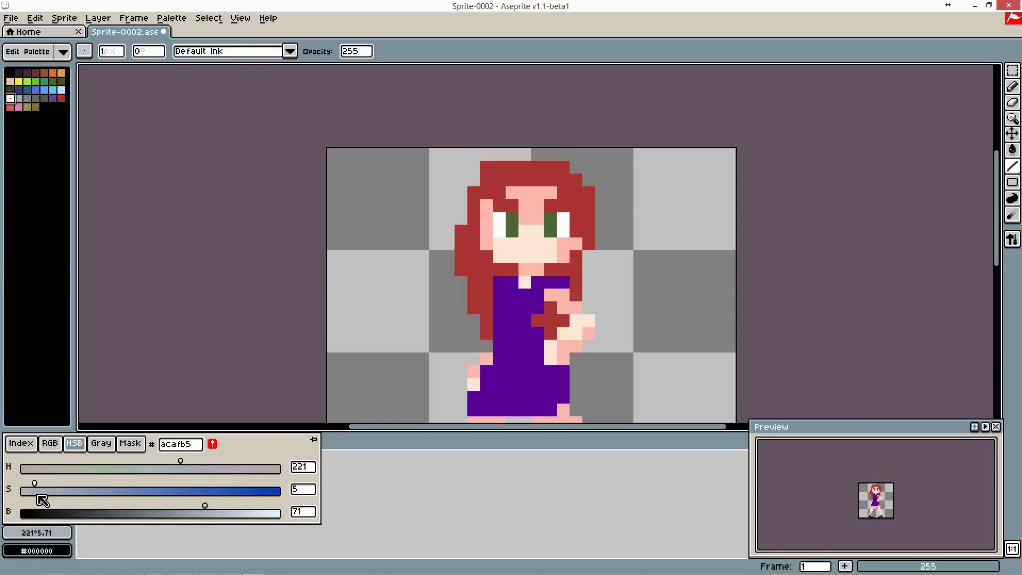
{"action": "left_click", "coordinate": [511, 206]}
Set the grey's saturation to 0 and brightness to 78, and shade the top pixel of both eye whites
{"action": "scroll", "coordinate": [510, 208], "scroll_direction": "up", "scroll_amount": 2}
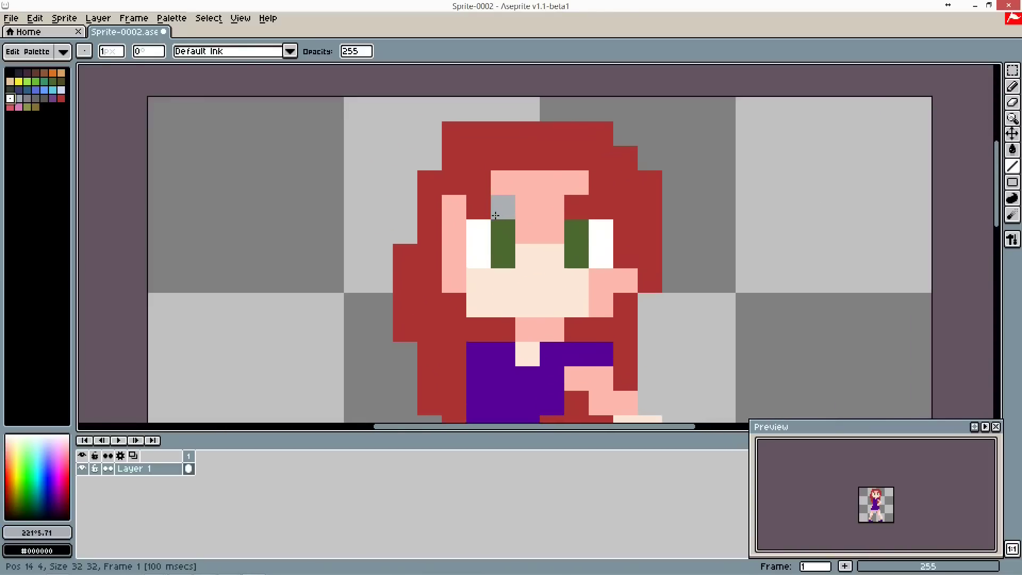
{"action": "left_click", "coordinate": [37, 532]}
{"action": "left_click_drag", "start_coordinate": [49, 491], "coordinate": [28, 492]}
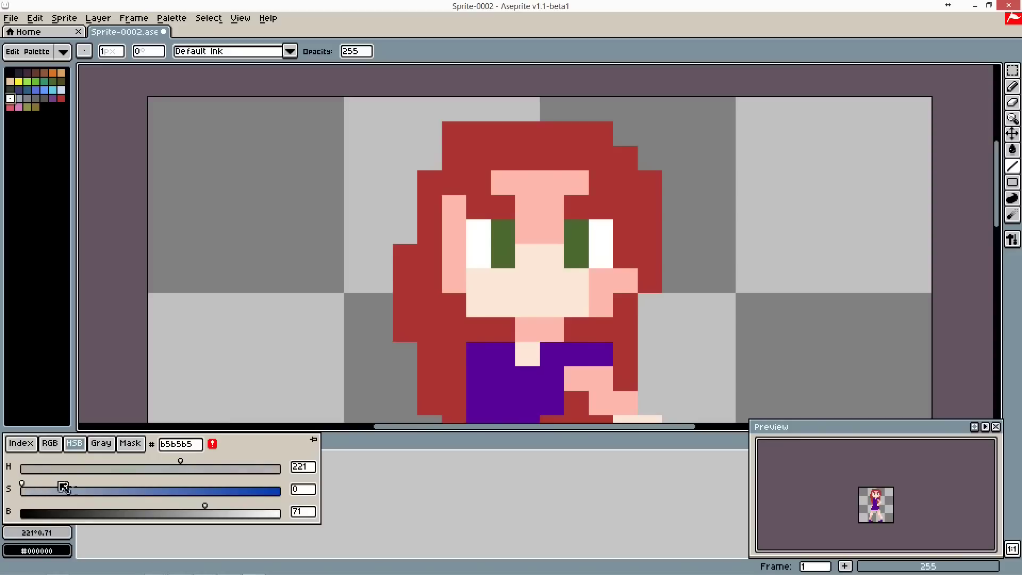
{"action": "left_click_drag", "start_coordinate": [211, 516], "coordinate": [222, 516]}
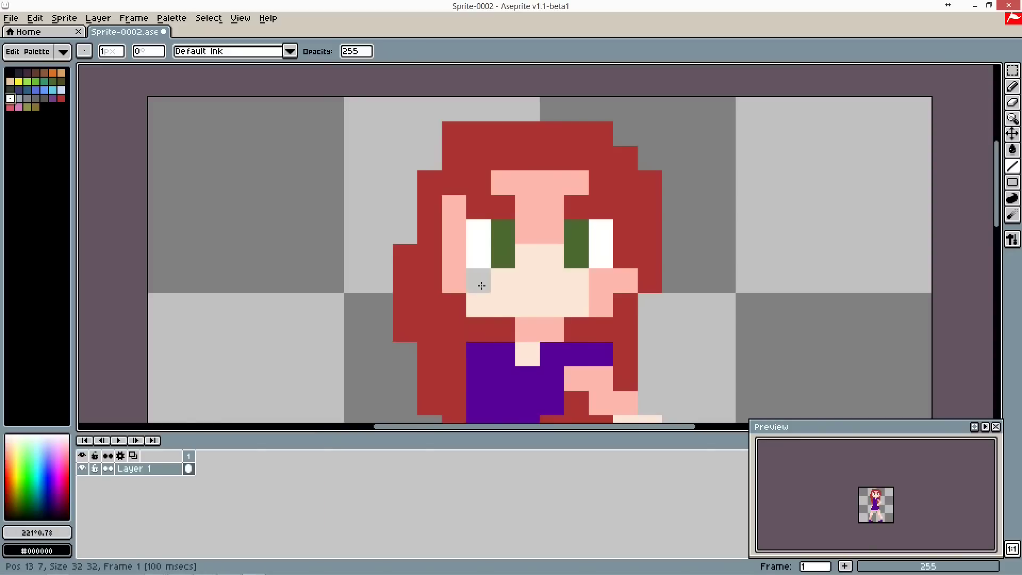
{"action": "left_click", "coordinate": [478, 235]}
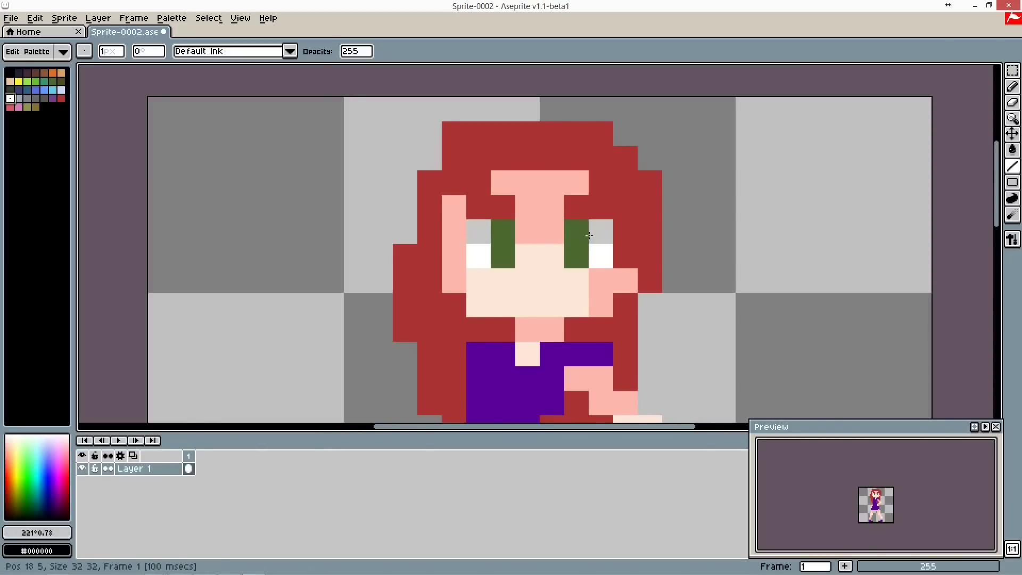
Sample the green of the iris as the drawing colour
{"action": "scroll", "coordinate": [589, 235], "scroll_direction": "down", "scroll_amount": 3}
{"action": "scroll", "coordinate": [580, 235], "scroll_direction": "up", "scroll_amount": 2}
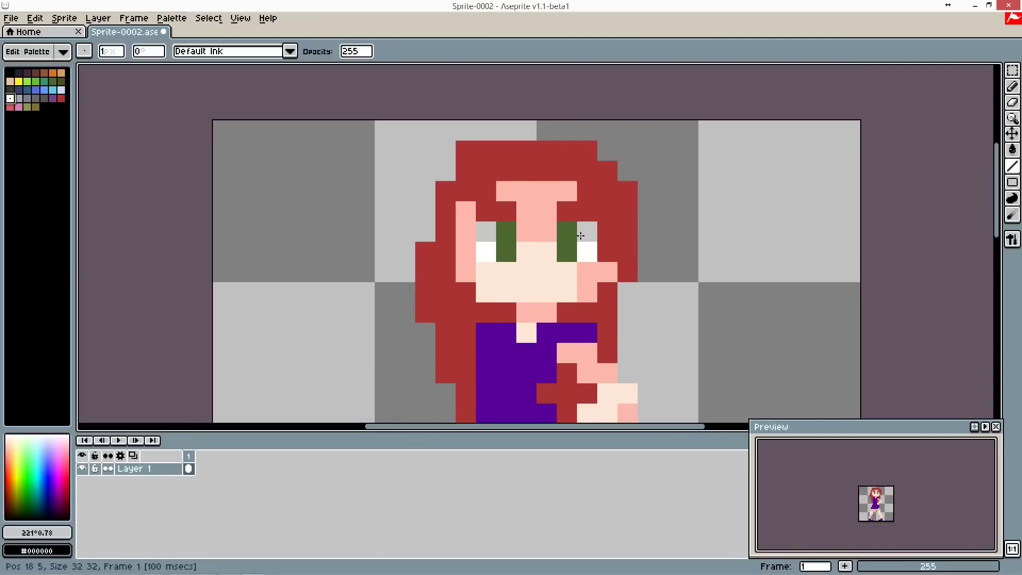
{"action": "left_click", "coordinate": [574, 234], "text": "alt"}
{"action": "left_click", "coordinate": [473, 248]}
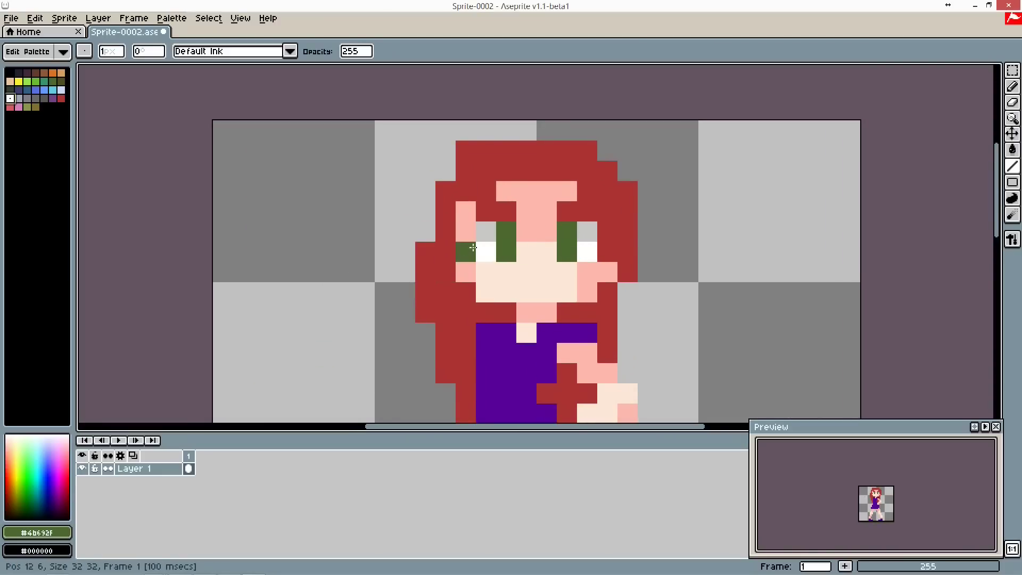
{"action": "left_click", "coordinate": [529, 232]}
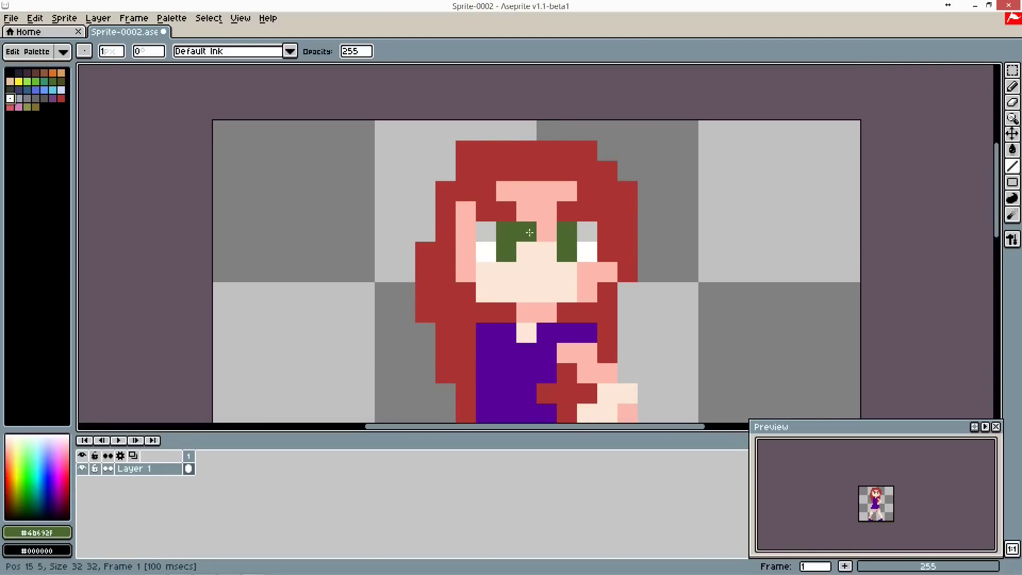
{"action": "key", "text": "ctrl+z"}
{"action": "left_click", "coordinate": [500, 170]}
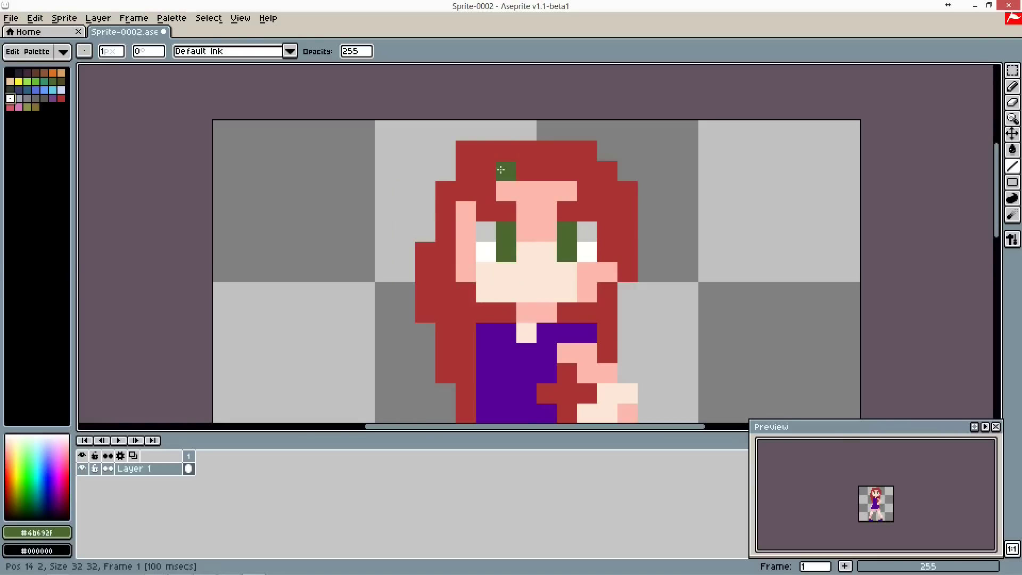
{"action": "key", "text": "ctrl+z"}
{"action": "key", "text": "ctrl+z"}
{"action": "left_click", "coordinate": [553, 238]}
{"action": "key", "text": "ctrl+z"}
Change the sampled green to olive brown #5c522f and shade the top pixel of both irises with it
{"action": "left_click", "coordinate": [37, 532]}
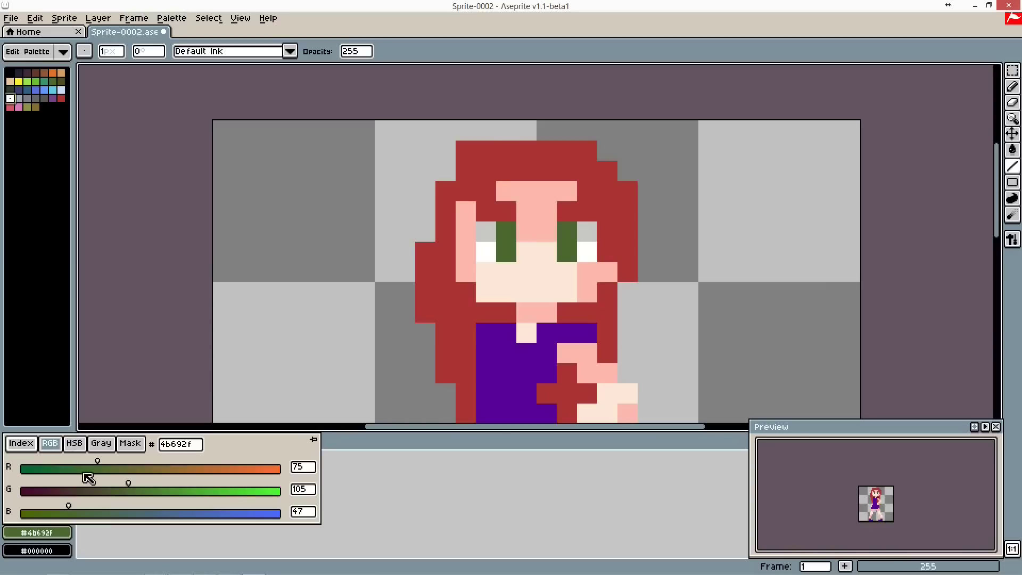
{"action": "left_click_drag", "start_coordinate": [103, 490], "coordinate": [117, 477]}
{"action": "left_click", "coordinate": [187, 413]}
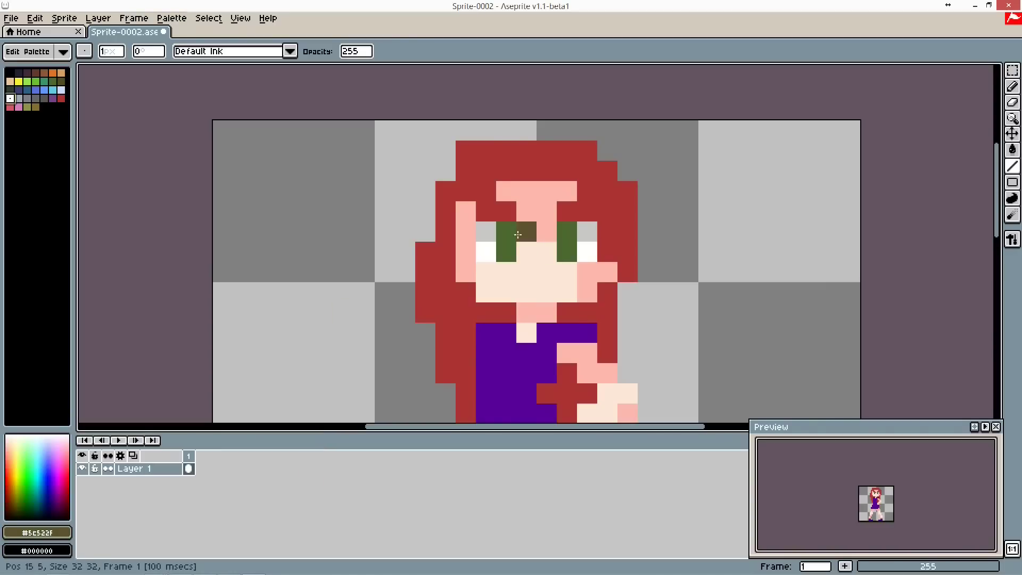
{"action": "scroll", "coordinate": [564, 232], "scroll_direction": "down", "scroll_amount": 4}
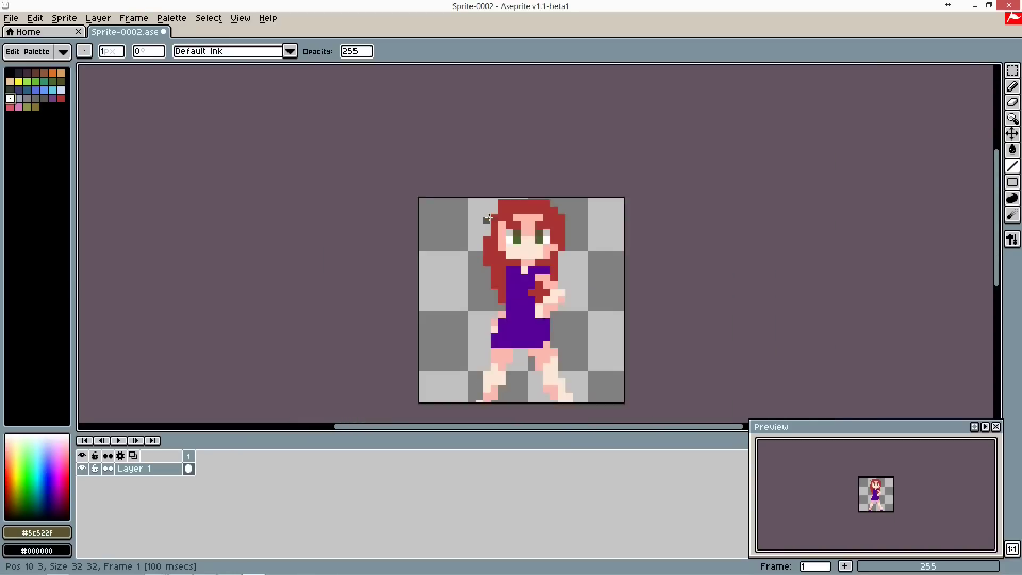
{"action": "scroll", "coordinate": [484, 220], "scroll_direction": "up", "scroll_amount": 1}
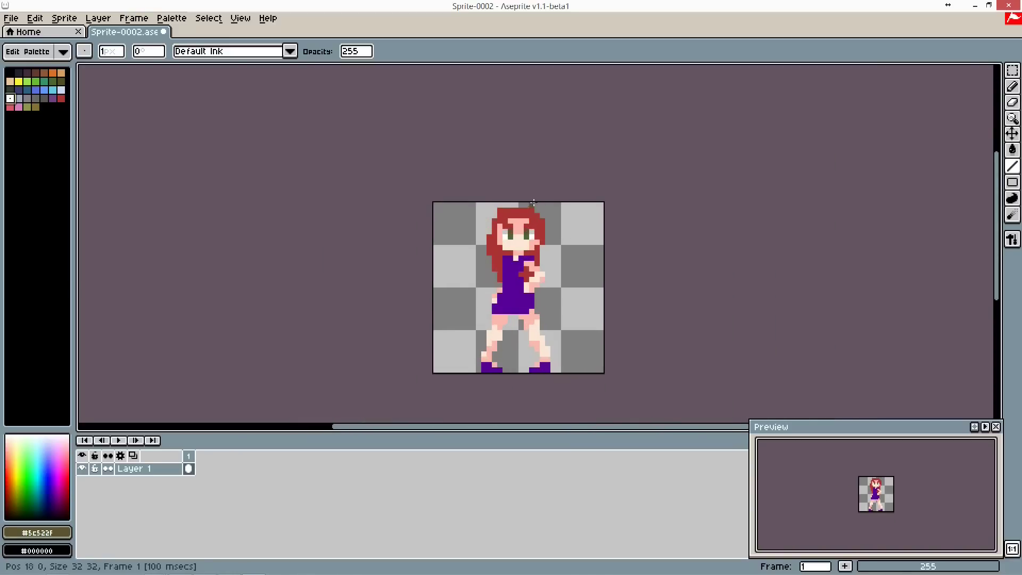
{"action": "scroll", "coordinate": [479, 255], "scroll_direction": "up", "scroll_amount": 2}
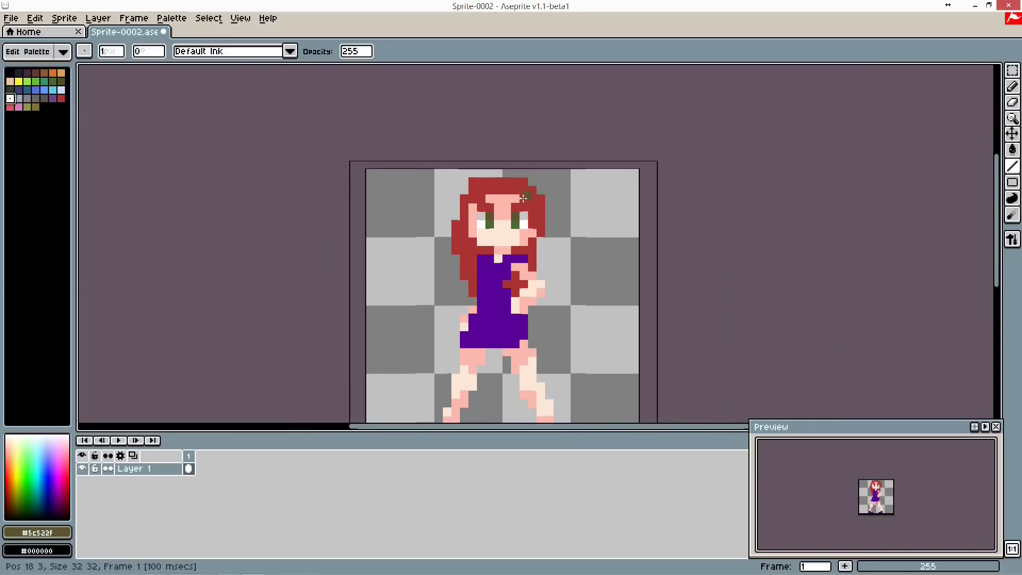
{"action": "scroll", "coordinate": [521, 168], "scroll_direction": "down", "scroll_amount": 1}
{"action": "scroll", "coordinate": [521, 169], "scroll_direction": "down", "scroll_amount": 1}
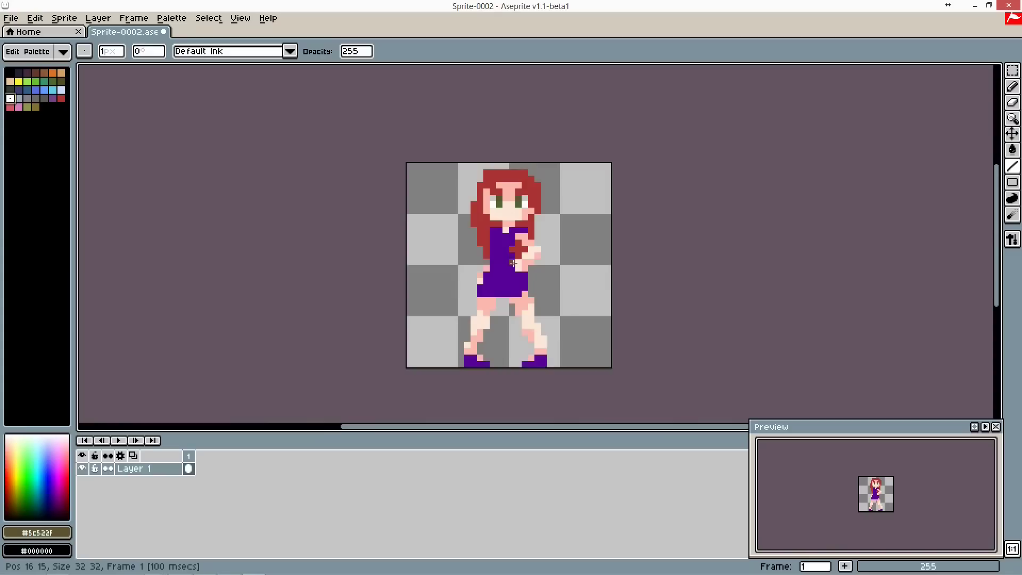
{"action": "scroll", "coordinate": [523, 241], "scroll_direction": "up", "scroll_amount": 3}
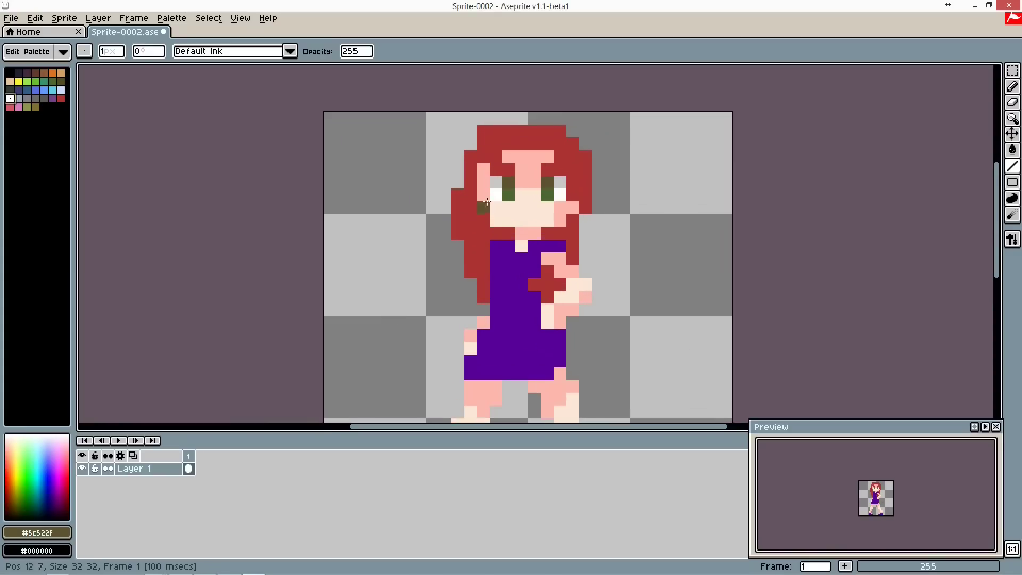
{"action": "left_click", "coordinate": [522, 270], "text": "alt"}
{"action": "left_click", "coordinate": [511, 221]}
{"action": "scroll", "coordinate": [499, 205], "scroll_direction": "up", "scroll_amount": 3}
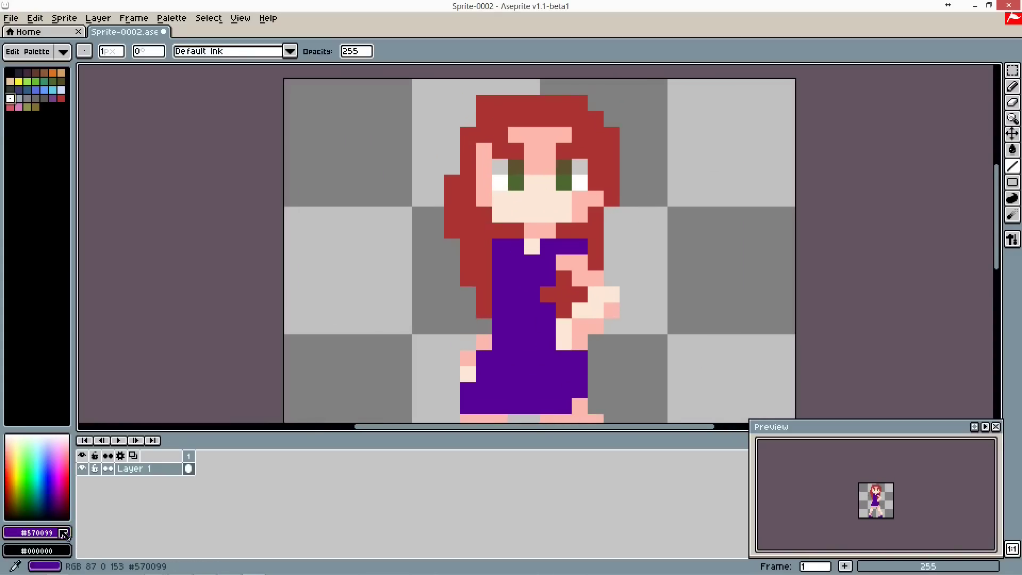
{"action": "scroll", "coordinate": [539, 205], "scroll_direction": "down", "scroll_amount": 6}
{"action": "scroll", "coordinate": [540, 197], "scroll_direction": "down", "scroll_amount": 2}
{"action": "scroll", "coordinate": [548, 235], "scroll_direction": "up", "scroll_amount": 1}
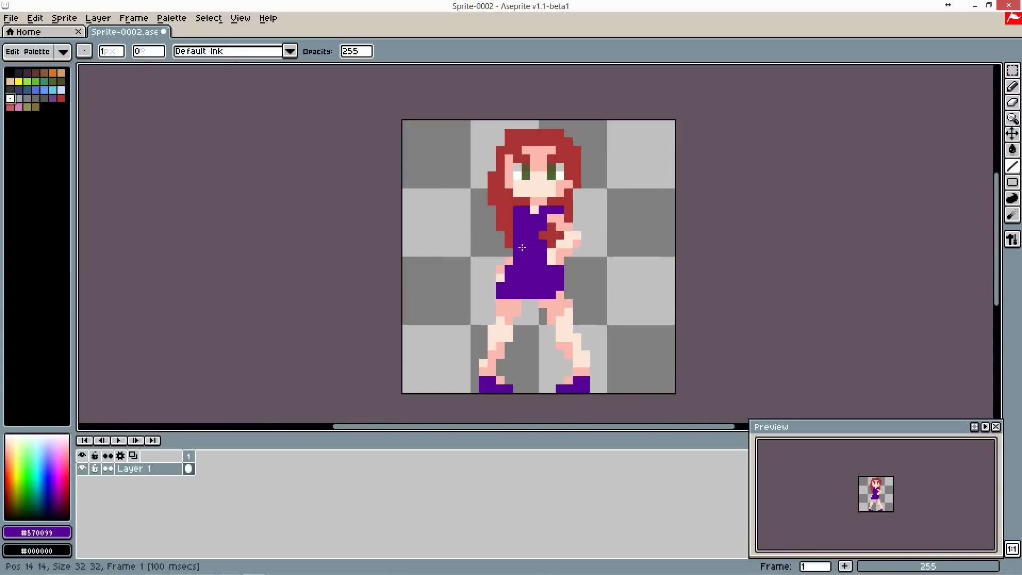
{"action": "scroll", "coordinate": [522, 247], "scroll_direction": "up", "scroll_amount": 2}
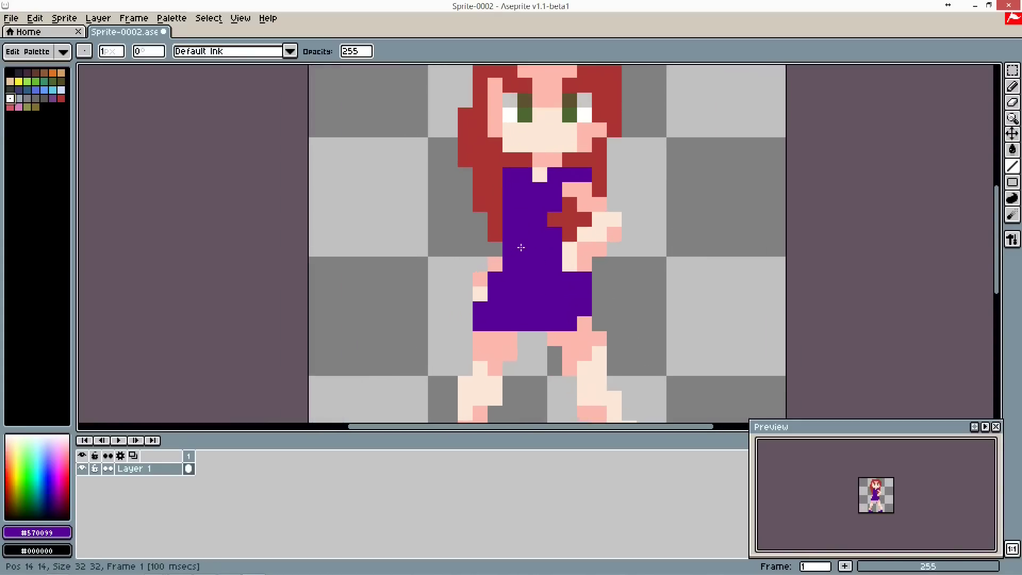
Draw a slanted belt across the dress's waist in the blue of palette index 17
{"action": "left_click", "coordinate": [46, 72]}
{"action": "left_click", "coordinate": [35, 90]}
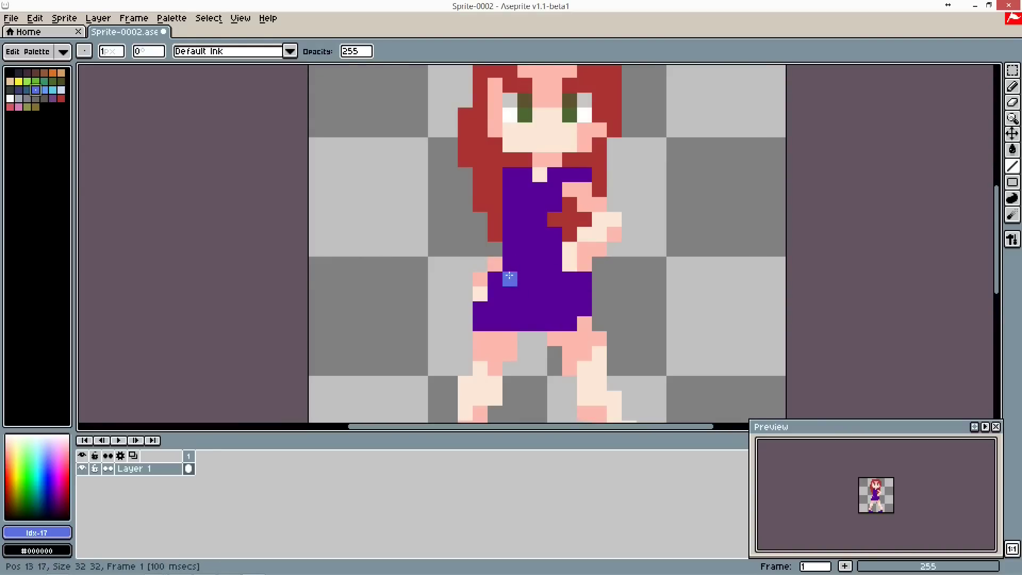
{"action": "left_click_drag", "start_coordinate": [501, 276], "coordinate": [539, 264]}
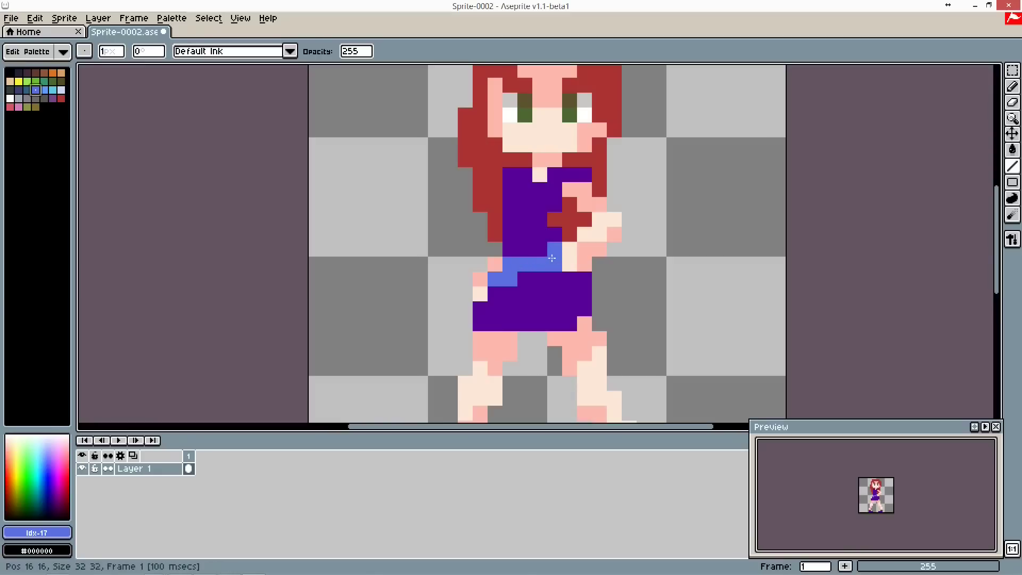
{"action": "scroll", "coordinate": [552, 258], "scroll_direction": "down", "scroll_amount": 6}
{"action": "scroll", "coordinate": [521, 222], "scroll_direction": "up", "scroll_amount": 4}
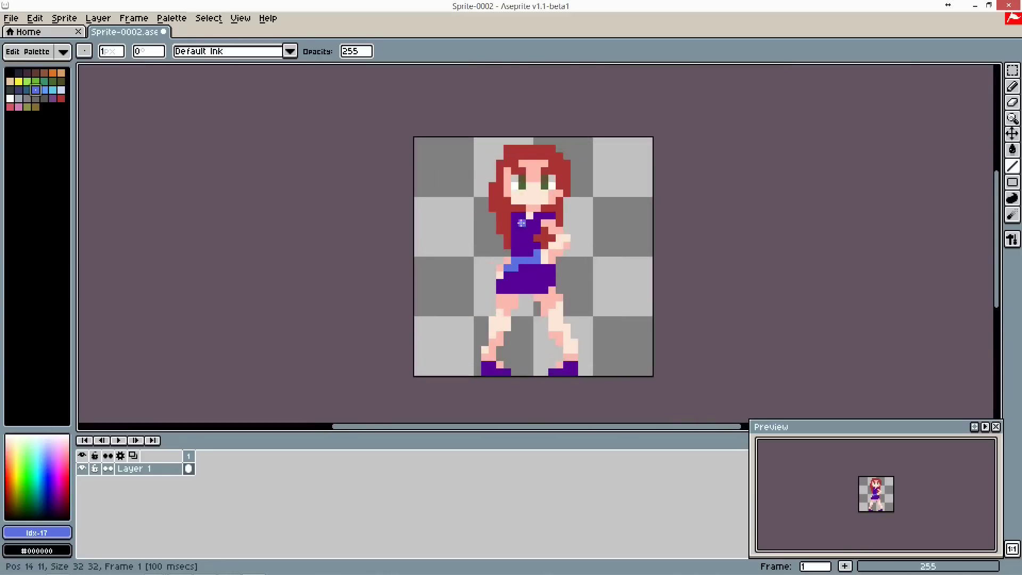
Add one blue pixel to the inner top edge of each shoe
{"action": "scroll", "coordinate": [521, 222], "scroll_direction": "up", "scroll_amount": 1}
{"action": "left_click", "coordinate": [576, 393]}
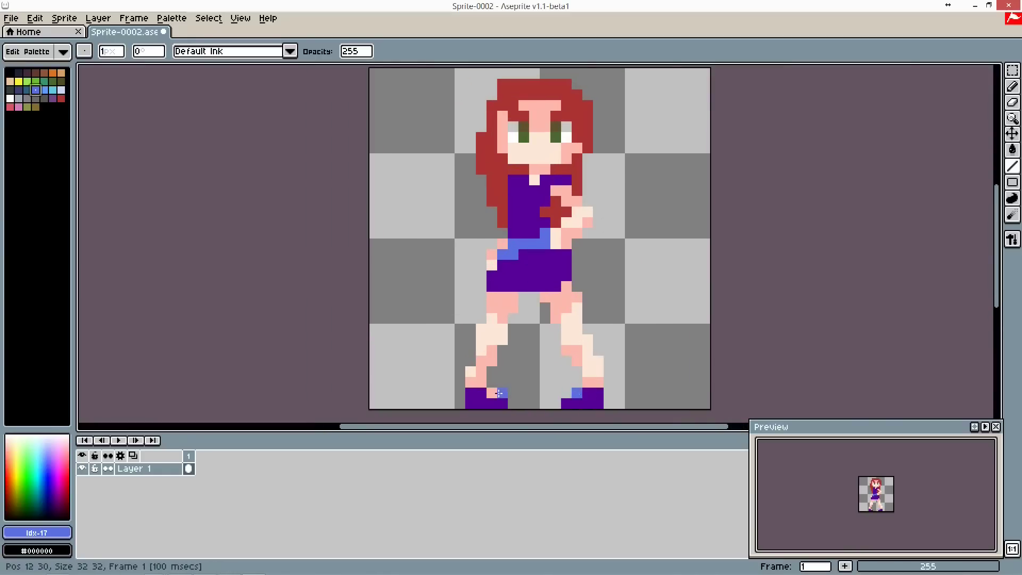
{"action": "scroll", "coordinate": [538, 222], "scroll_direction": "down", "scroll_amount": 4}
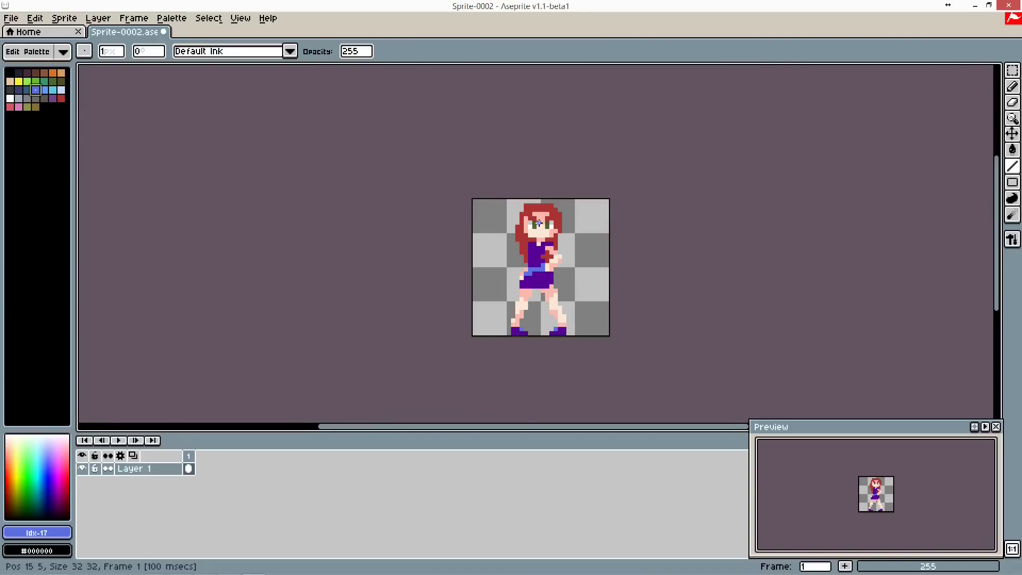
{"action": "scroll", "coordinate": [539, 222], "scroll_direction": "down", "scroll_amount": 1}
{"action": "scroll", "coordinate": [533, 191], "scroll_direction": "up", "scroll_amount": 2}
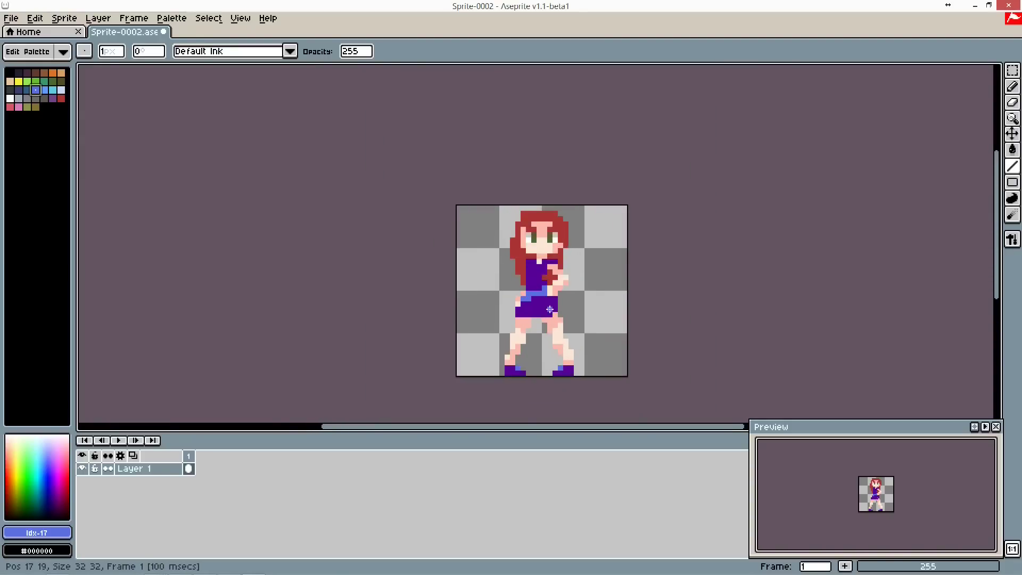
{"action": "scroll", "coordinate": [524, 250], "scroll_direction": "up", "scroll_amount": 5}
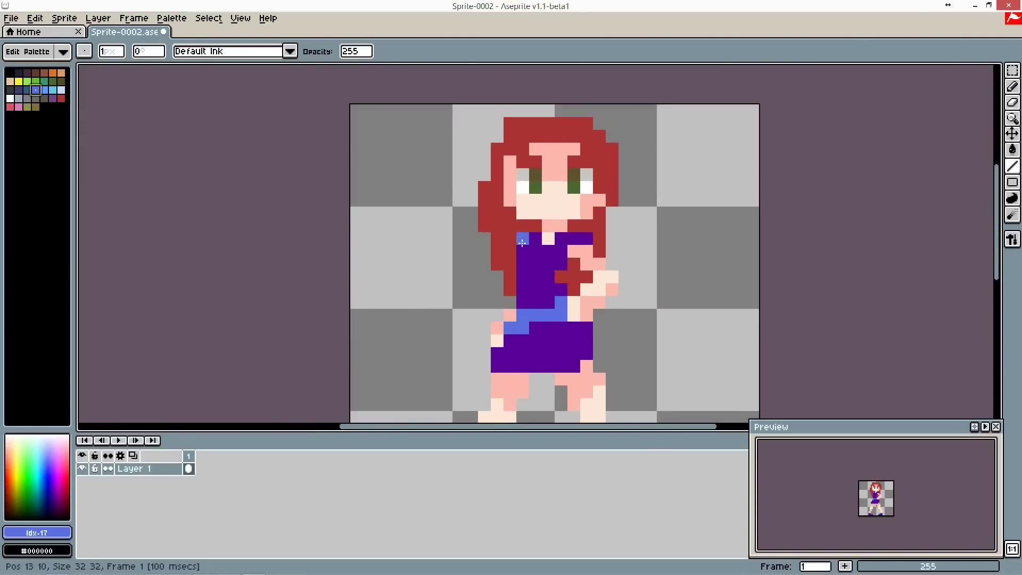
{"action": "key", "text": "ctrl+z"}
{"action": "scroll", "coordinate": [548, 218], "scroll_direction": "down", "scroll_amount": 1}
{"action": "scroll", "coordinate": [548, 218], "scroll_direction": "down", "scroll_amount": 1}
Sample the dress's purple and darken it to #570051 by lowering its blue value
{"action": "key", "text": "i"}
{"action": "left_click", "coordinate": [520, 235]}
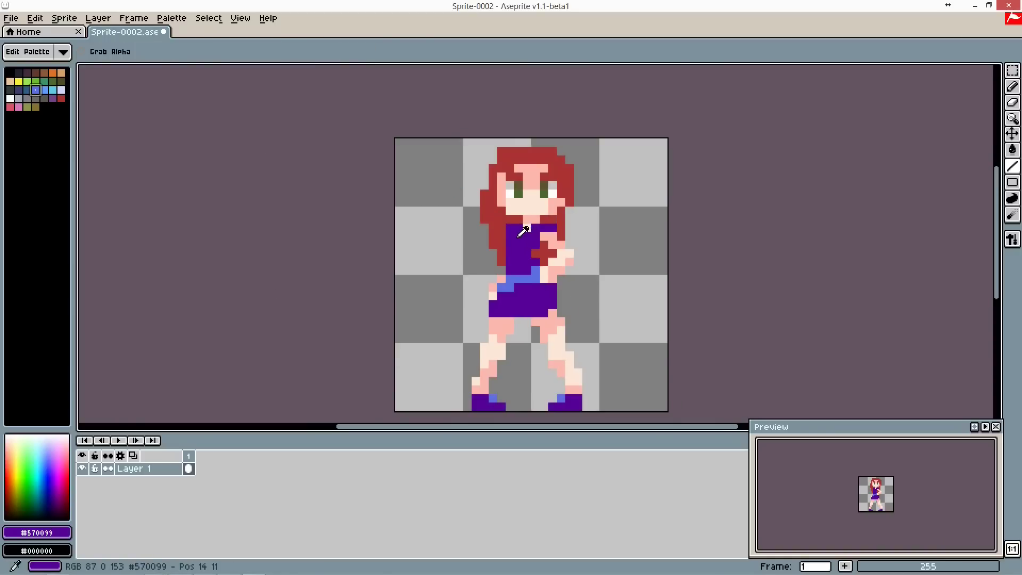
{"action": "key", "text": "b"}
{"action": "left_click", "coordinate": [36, 532]}
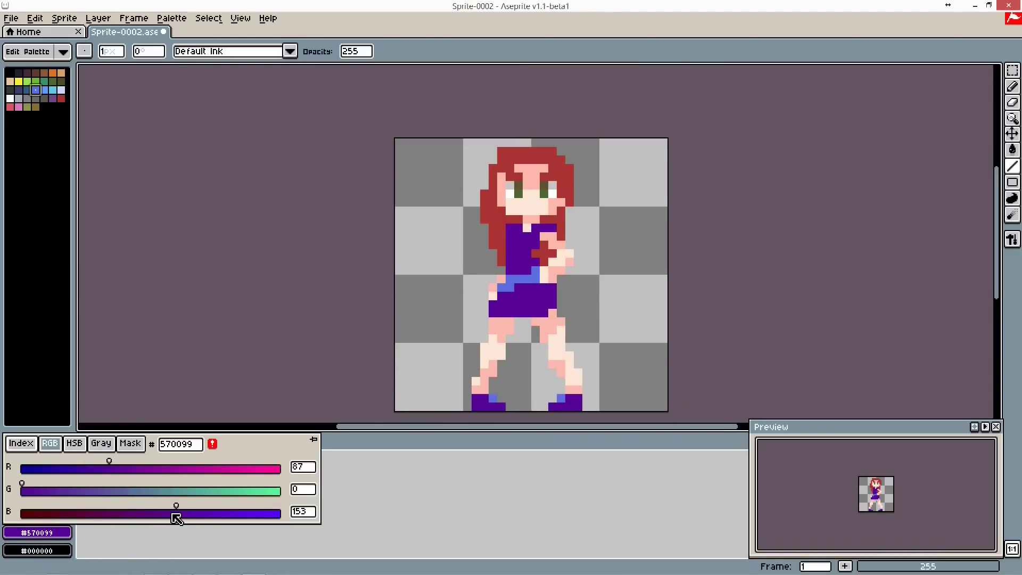
{"action": "left_click_drag", "start_coordinate": [156, 516], "coordinate": [110, 522]}
{"action": "scroll", "coordinate": [518, 258], "scroll_direction": "up", "scroll_amount": 2}
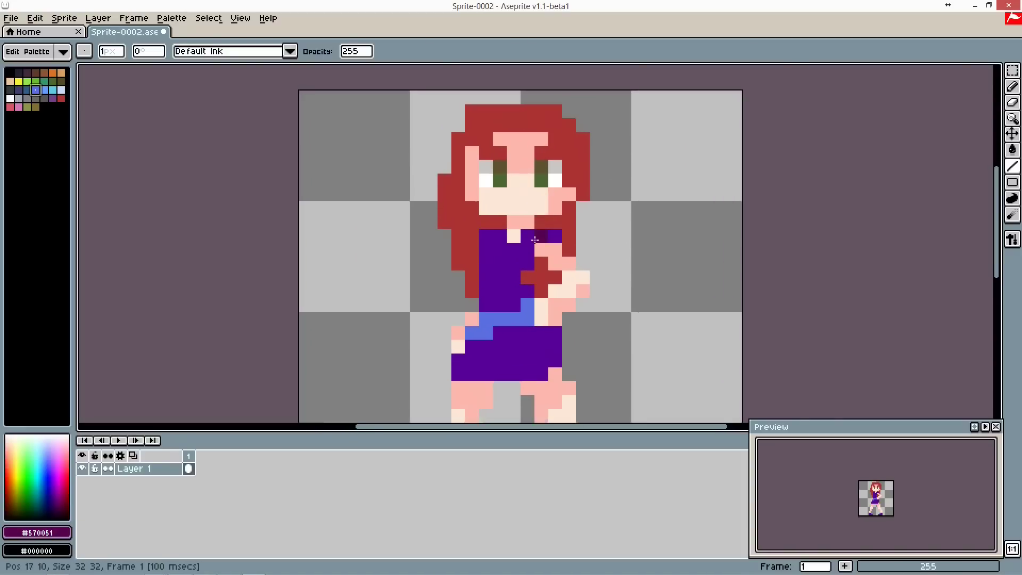
Shade the bodice with the dark purple along the bent arm and the loose lock of hair
{"action": "left_click", "coordinate": [511, 302]}
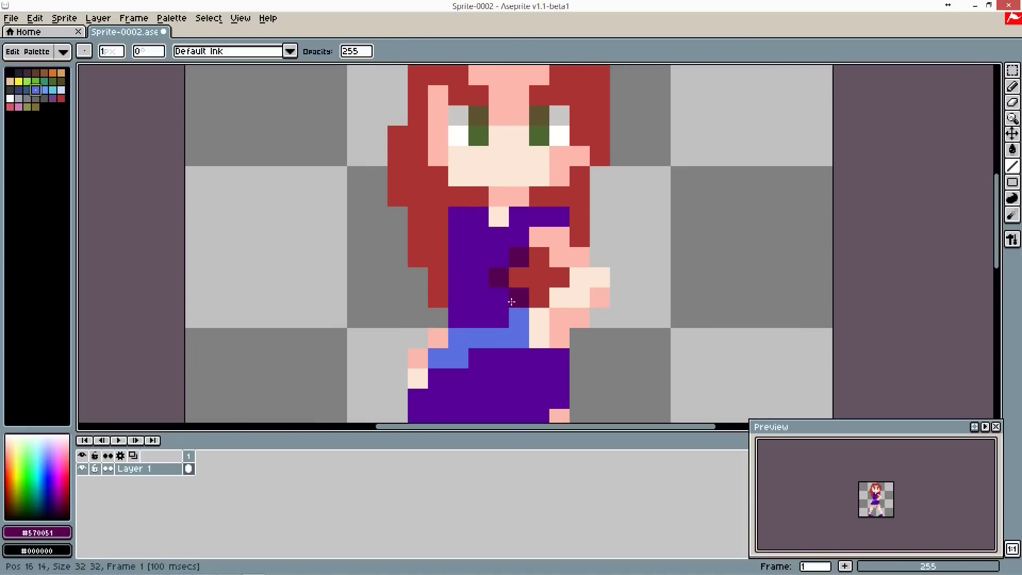
{"action": "left_click", "coordinate": [525, 234]}
{"action": "scroll", "coordinate": [525, 234], "scroll_direction": "down", "scroll_amount": 5}
{"action": "scroll", "coordinate": [537, 328], "scroll_direction": "up", "scroll_amount": 1}
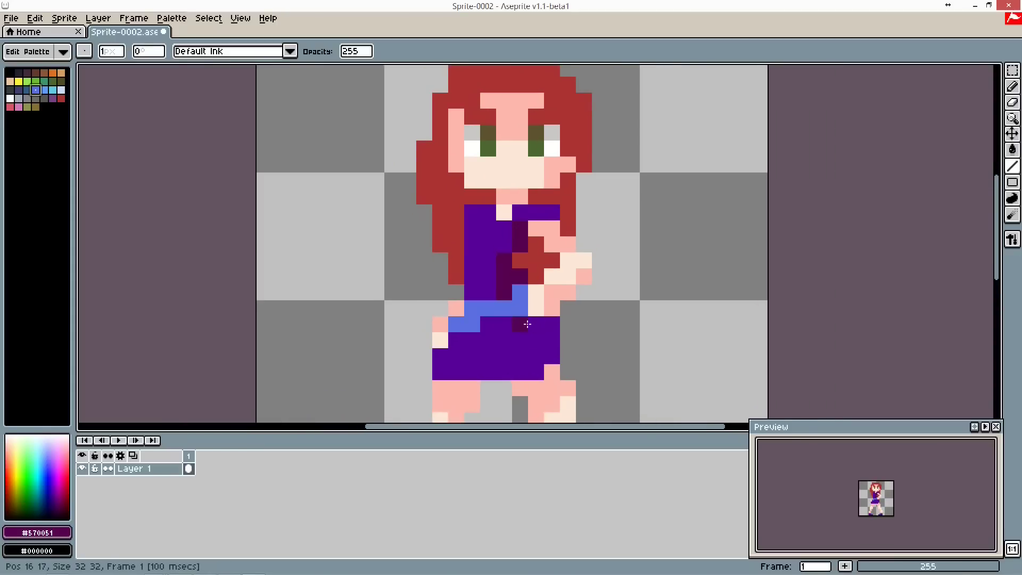
Shade the right side of the skirt below the belt and bent arm with the dark purple
{"action": "left_click_drag", "start_coordinate": [526, 322], "coordinate": [550, 338]}
{"action": "left_click", "coordinate": [555, 352]}
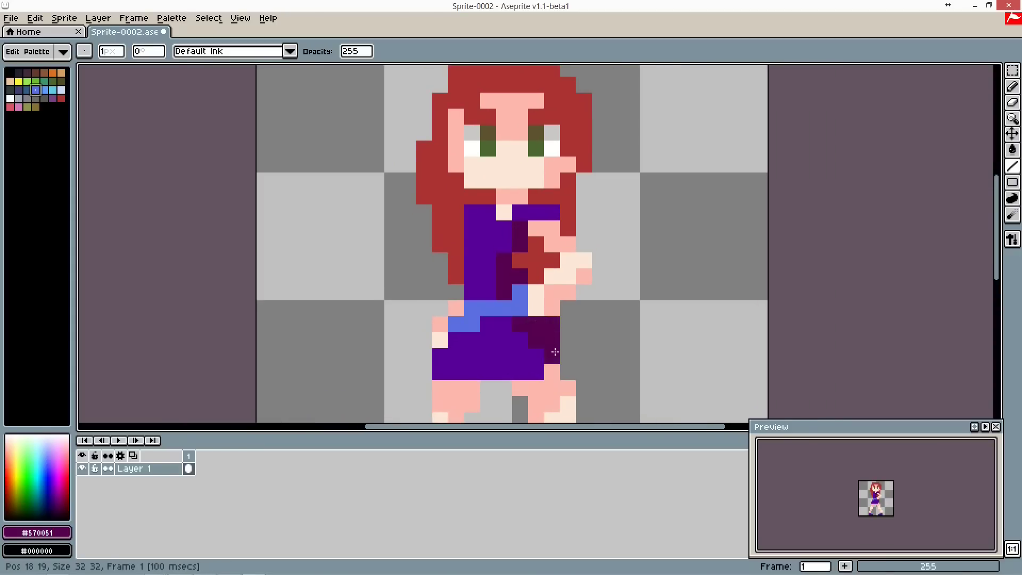
{"action": "left_click", "coordinate": [563, 246]}
{"action": "scroll", "coordinate": [561, 247], "scroll_direction": "down", "scroll_amount": 2}
{"action": "scroll", "coordinate": [556, 262], "scroll_direction": "down", "scroll_amount": 4}
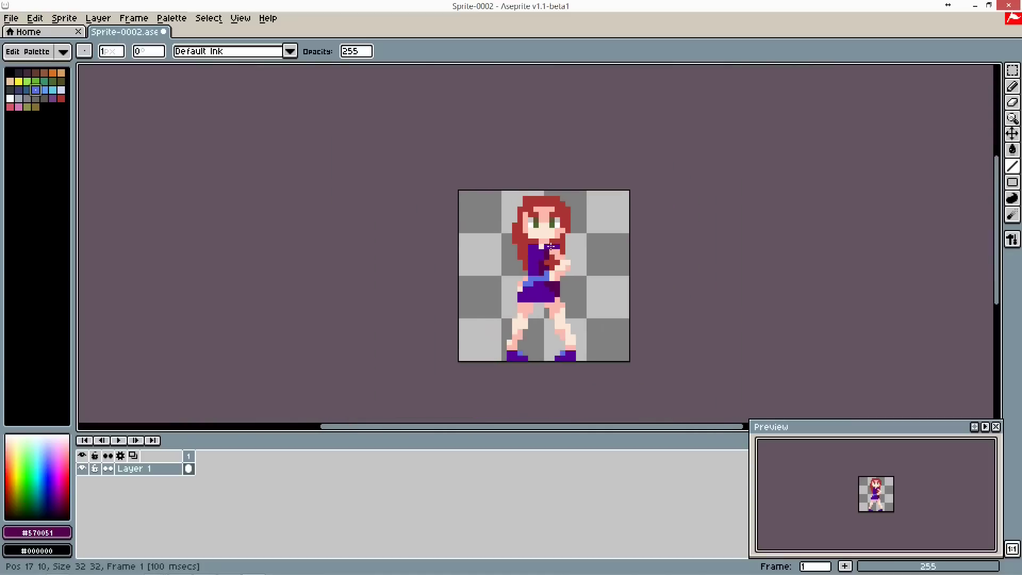
{"action": "scroll", "coordinate": [554, 262], "scroll_direction": "up", "scroll_amount": 6}
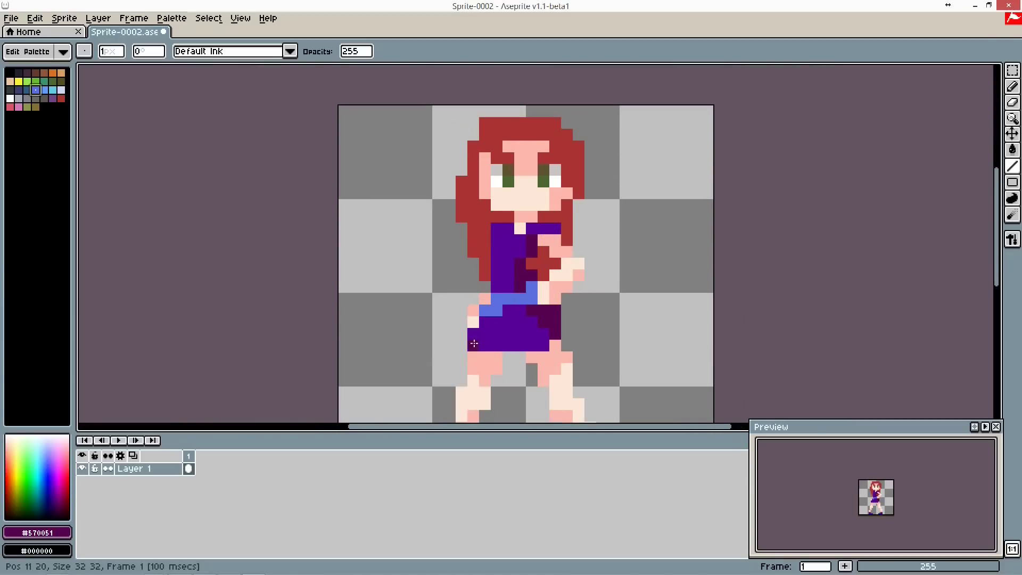
{"action": "scroll", "coordinate": [473, 343], "scroll_direction": "down", "scroll_amount": 1}
{"action": "scroll", "coordinate": [494, 304], "scroll_direction": "up", "scroll_amount": 2}
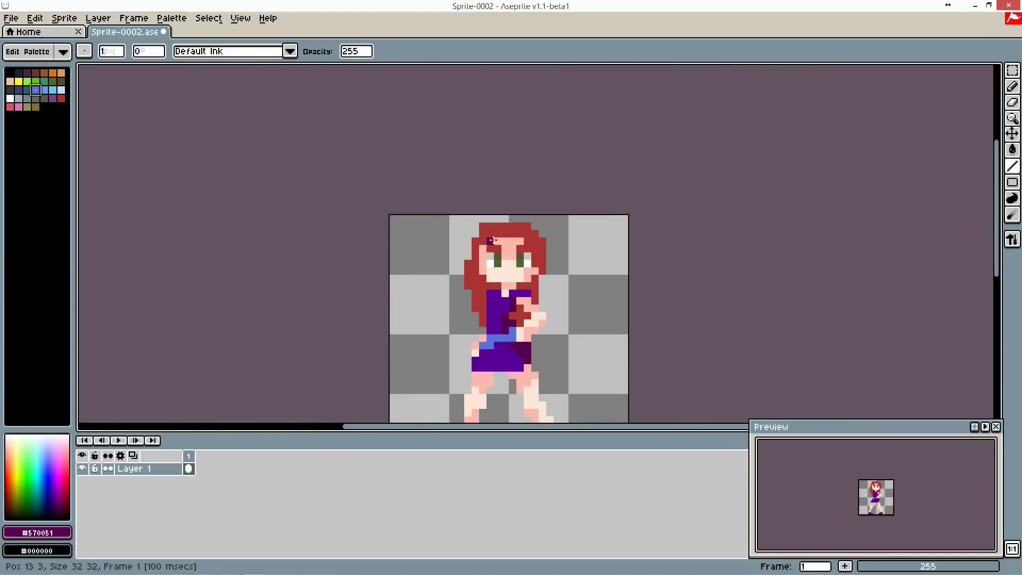
Shade the shoulders and neckline of the dress under the hair with the dark purple
{"action": "left_click", "coordinate": [495, 303]}
{"action": "left_click", "coordinate": [521, 304]}
{"action": "scroll", "coordinate": [530, 302], "scroll_direction": "down", "scroll_amount": 2}
{"action": "scroll", "coordinate": [512, 267], "scroll_direction": "up", "scroll_amount": 1}
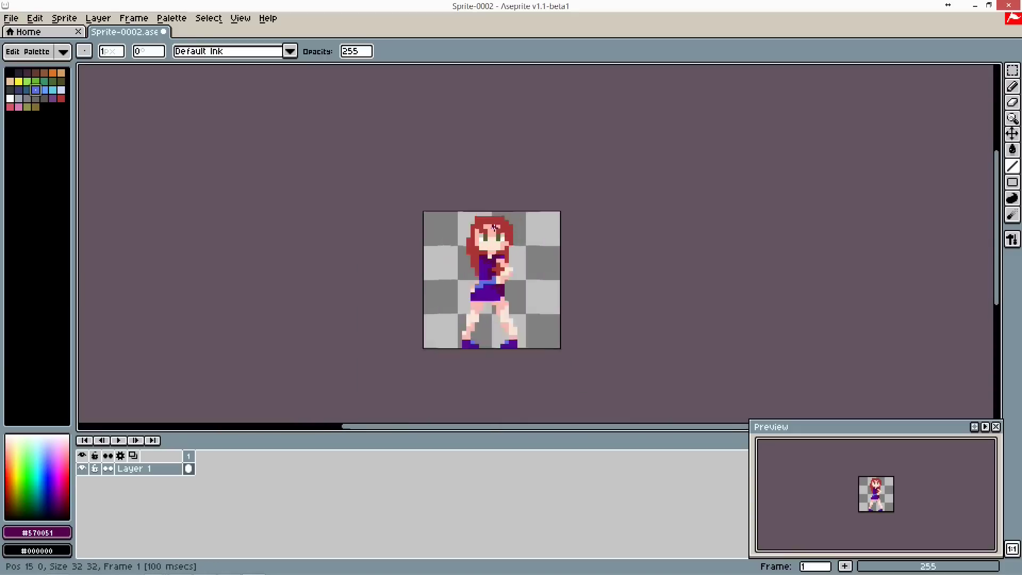
{"action": "scroll", "coordinate": [507, 266], "scroll_direction": "down", "scroll_amount": 2}
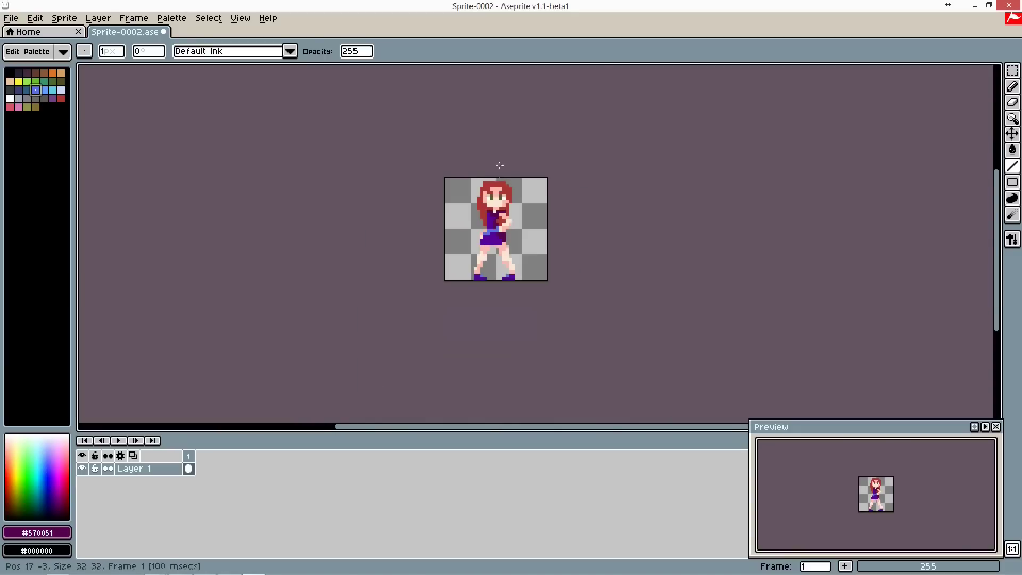
Shade the outer heel part of both shoes with the dark purple
{"action": "scroll", "coordinate": [497, 285], "scroll_direction": "up", "scroll_amount": 3}
{"action": "left_click_drag", "start_coordinate": [420, 243], "coordinate": [440, 256]}
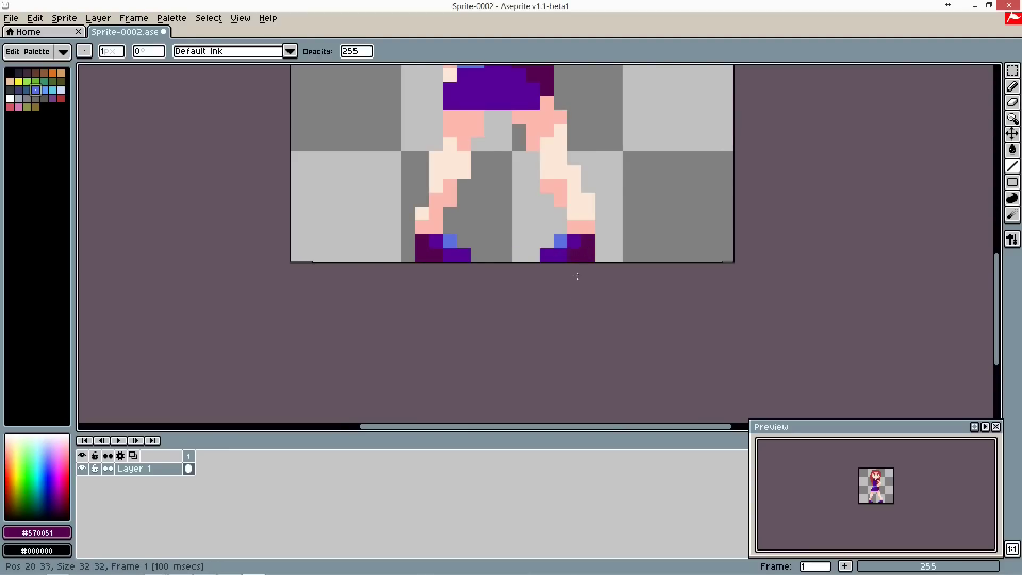
{"action": "scroll", "coordinate": [577, 276], "scroll_direction": "down", "scroll_amount": 3}
{"action": "scroll", "coordinate": [545, 218], "scroll_direction": "up", "scroll_amount": 2}
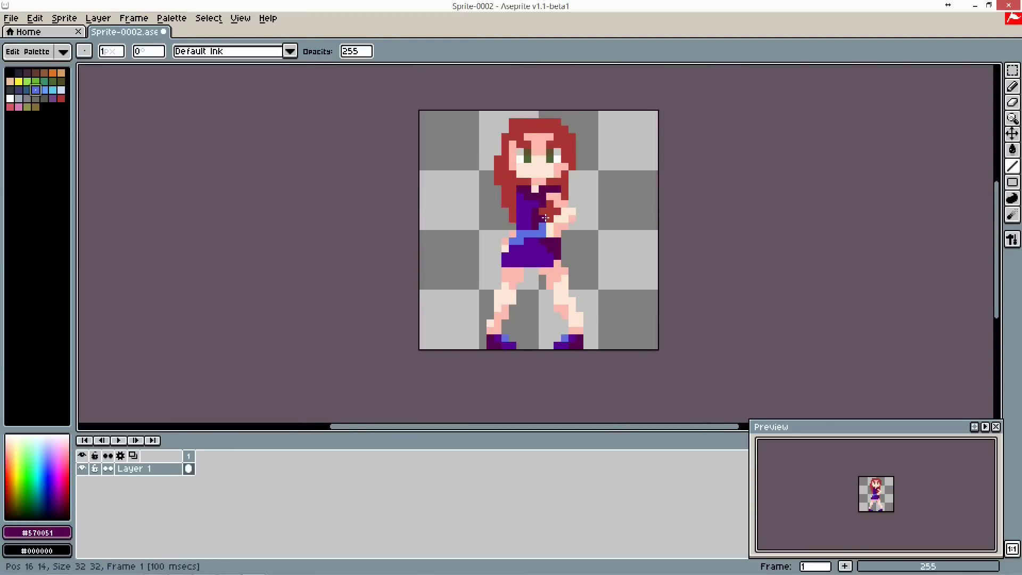
{"action": "scroll", "coordinate": [545, 217], "scroll_direction": "up", "scroll_amount": 1}
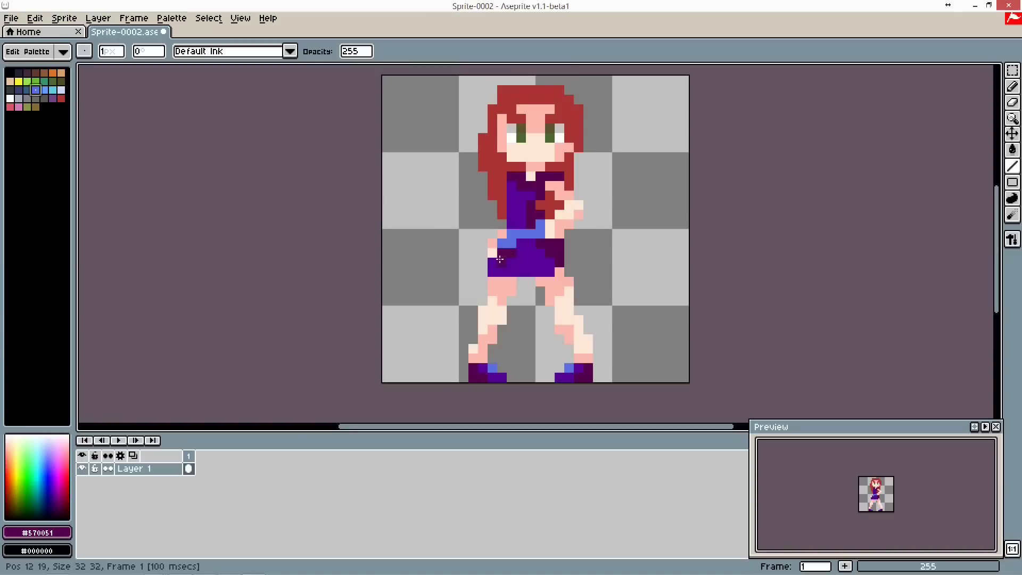
Darken the belt blue to #5b47e1 and shade the belt's left part and its right end with it
{"action": "scroll", "coordinate": [493, 266], "scroll_direction": "down", "scroll_amount": 2}
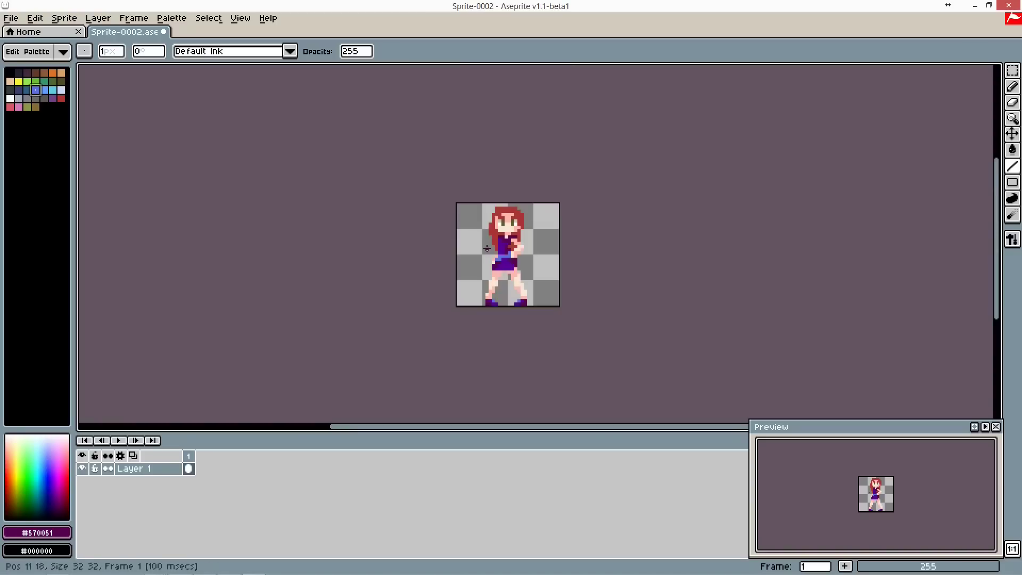
{"action": "scroll", "coordinate": [485, 237], "scroll_direction": "down", "scroll_amount": 5}
{"action": "scroll", "coordinate": [483, 224], "scroll_direction": "up", "scroll_amount": 3}
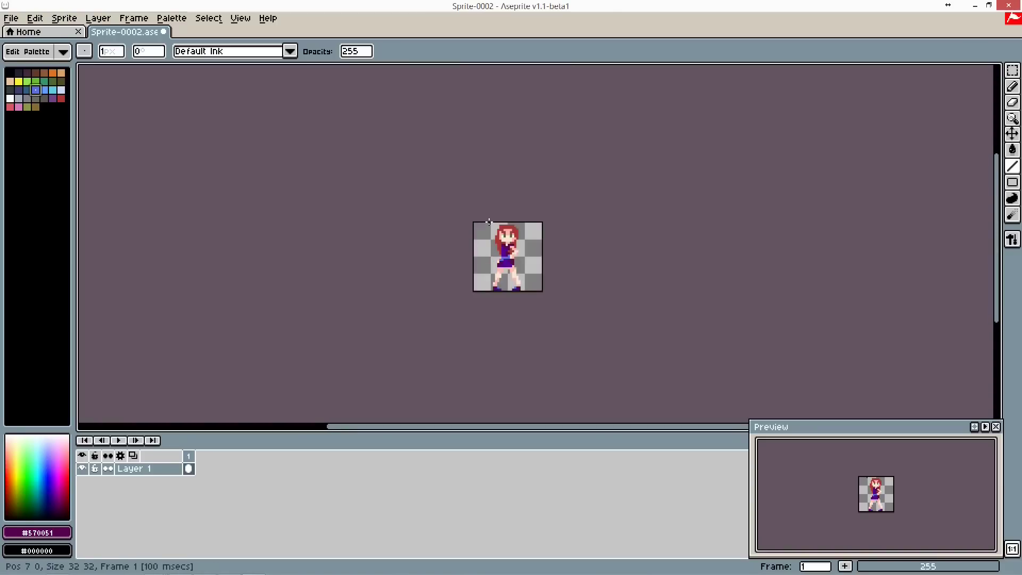
{"action": "scroll", "coordinate": [464, 206], "scroll_direction": "up", "scroll_amount": 3}
{"action": "scroll", "coordinate": [464, 206], "scroll_direction": "up", "scroll_amount": 1}
{"action": "scroll", "coordinate": [467, 211], "scroll_direction": "down", "scroll_amount": 7}
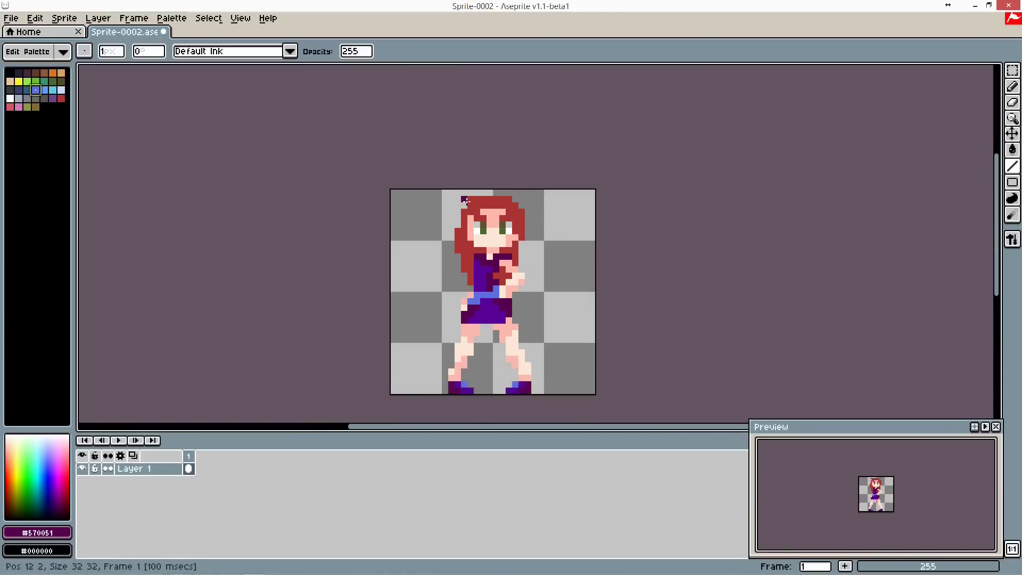
{"action": "scroll", "coordinate": [474, 252], "scroll_direction": "up", "scroll_amount": 4}
{"action": "left_click", "coordinate": [475, 306], "text": "alt"}
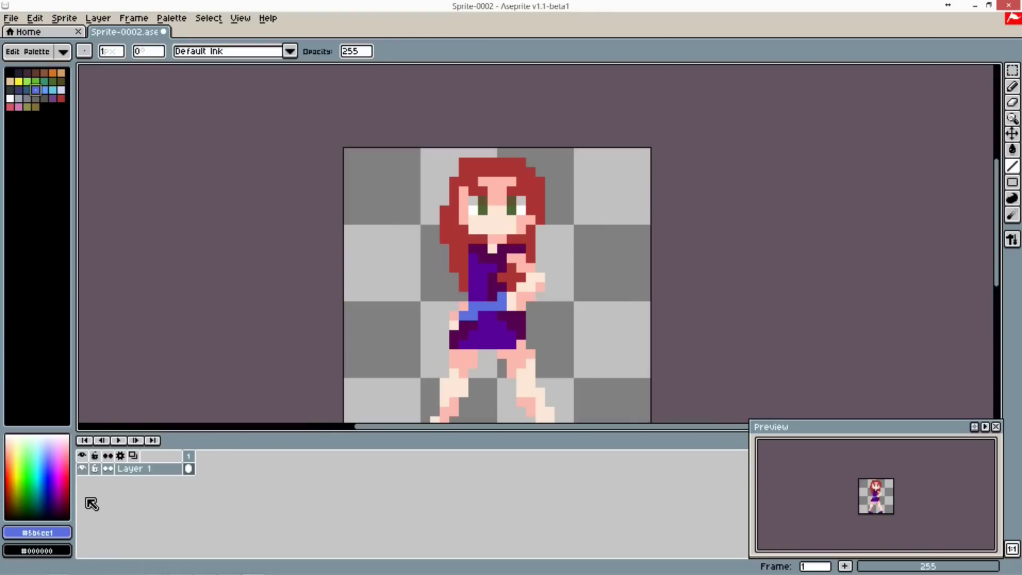
{"action": "left_click", "coordinate": [38, 532]}
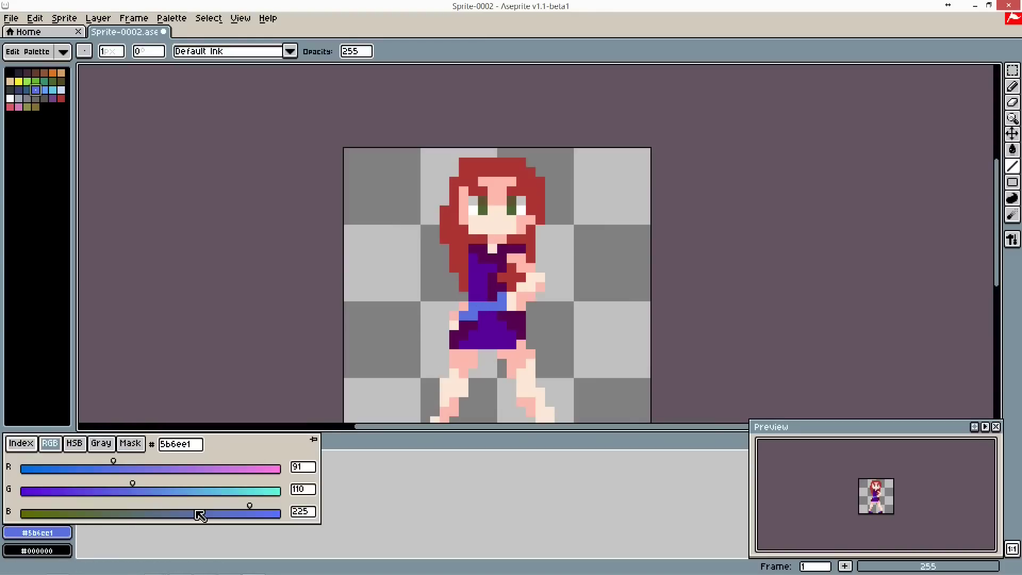
{"action": "left_click_drag", "start_coordinate": [113, 497], "coordinate": [101, 491]}
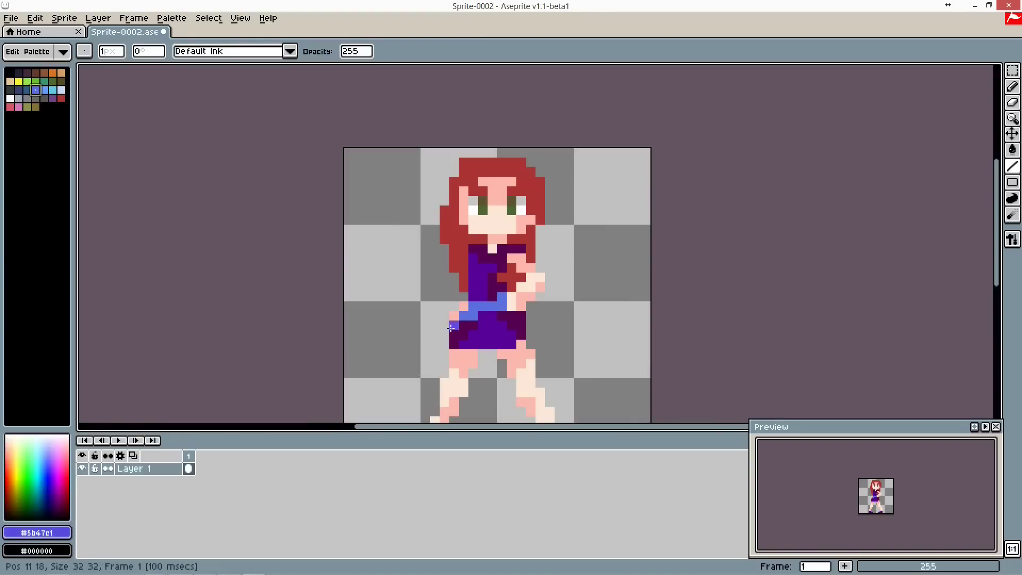
{"action": "left_click", "coordinate": [472, 306]}
{"action": "left_click", "coordinate": [473, 315]}
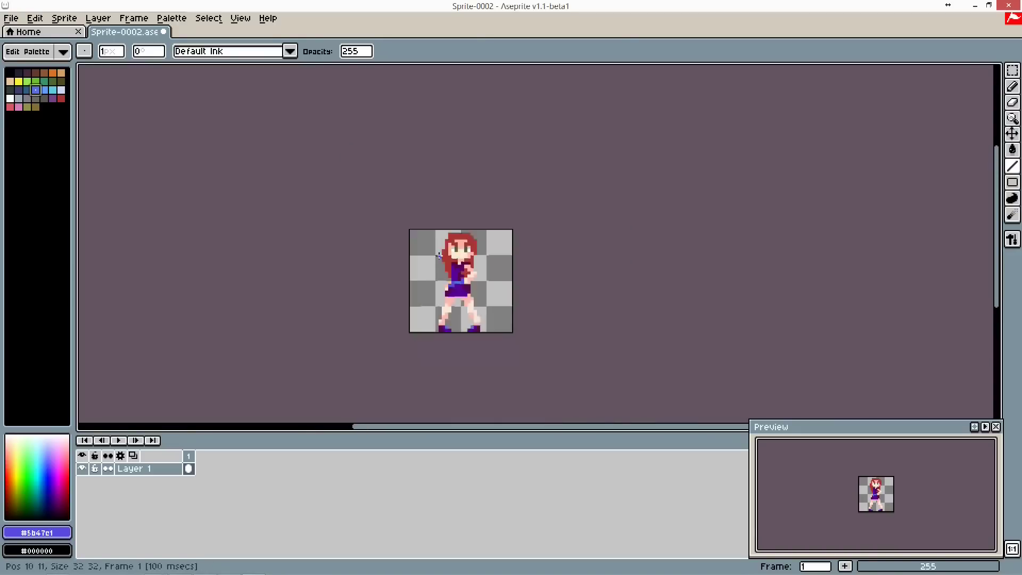
Examine the whole figure with the shaded belt, both at small size and close up
{"action": "scroll", "coordinate": [502, 304], "scroll_direction": "down", "scroll_amount": 2}
{"action": "scroll", "coordinate": [479, 298], "scroll_direction": "up", "scroll_amount": 1}
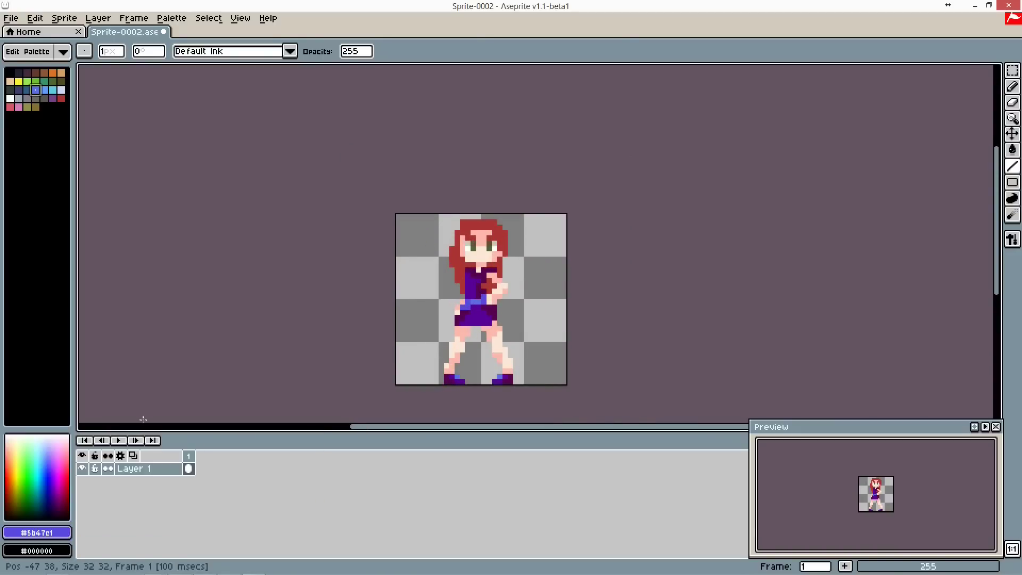
{"action": "left_click", "coordinate": [47, 532]}
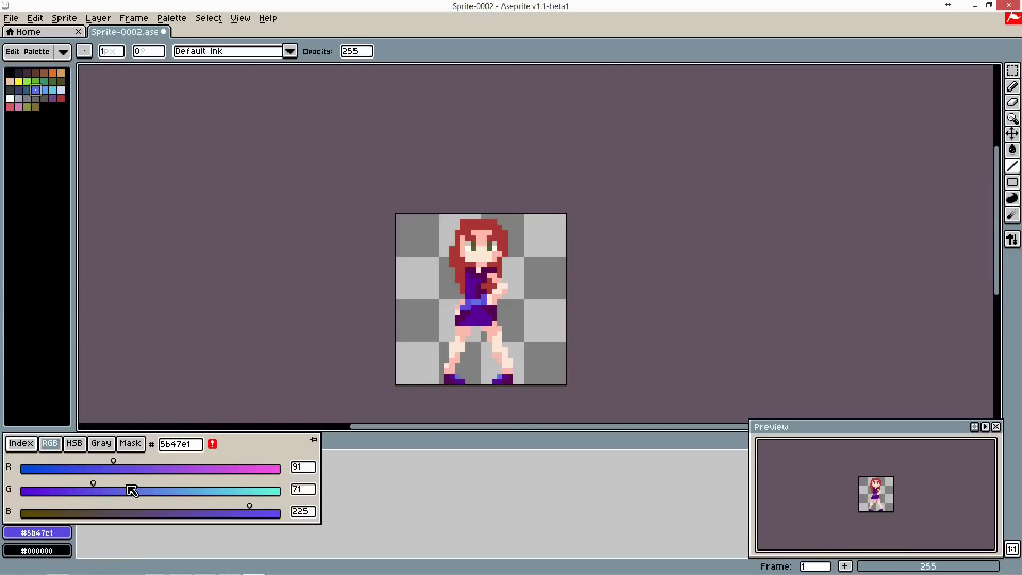
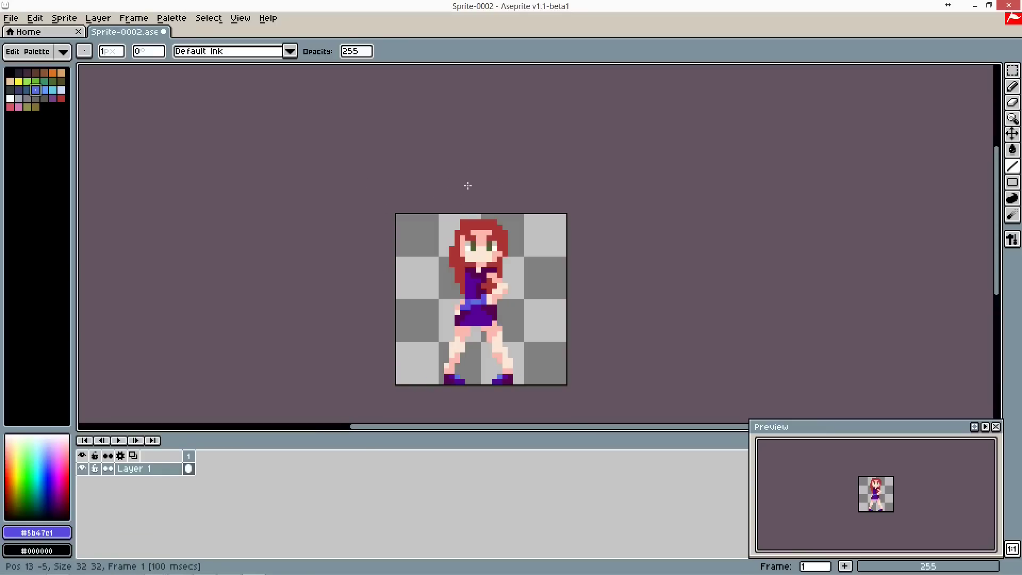
{"action": "left_click", "coordinate": [485, 215]}
{"action": "scroll", "coordinate": [483, 214], "scroll_direction": "up", "scroll_amount": 2}
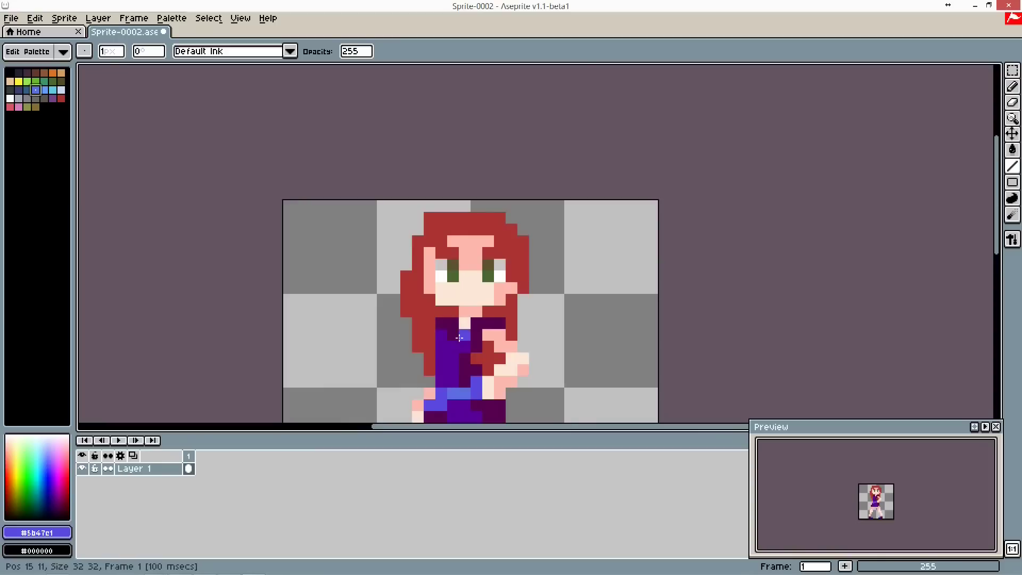
{"action": "scroll", "coordinate": [461, 339], "scroll_direction": "down", "scroll_amount": 10}
{"action": "scroll", "coordinate": [433, 294], "scroll_direction": "up", "scroll_amount": 3}
{"action": "scroll", "coordinate": [407, 111], "scroll_direction": "up", "scroll_amount": 4}
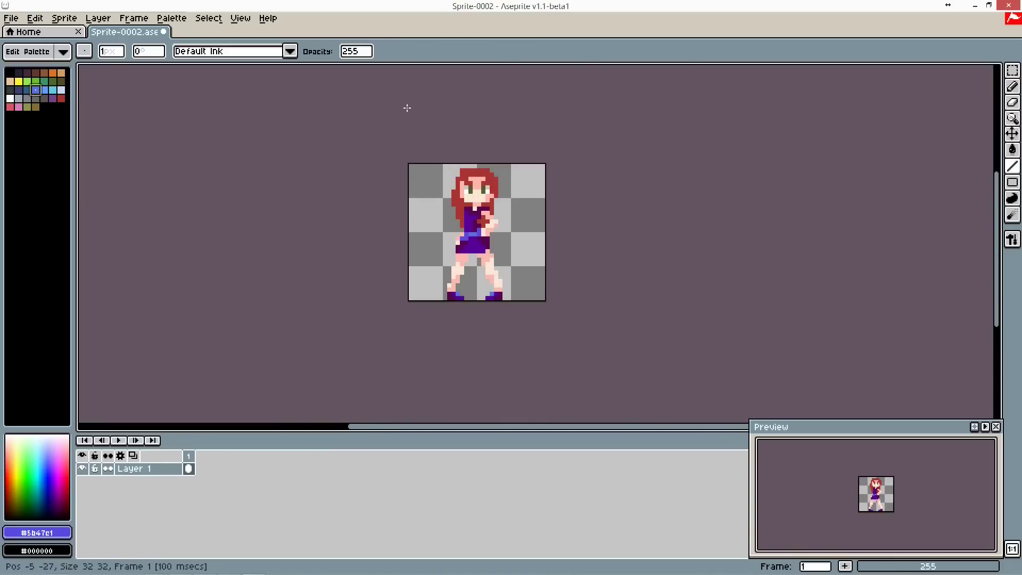
{"action": "scroll", "coordinate": [489, 176], "scroll_direction": "up", "scroll_amount": 2}
{"action": "scroll", "coordinate": [478, 201], "scroll_direction": "up", "scroll_amount": 1}
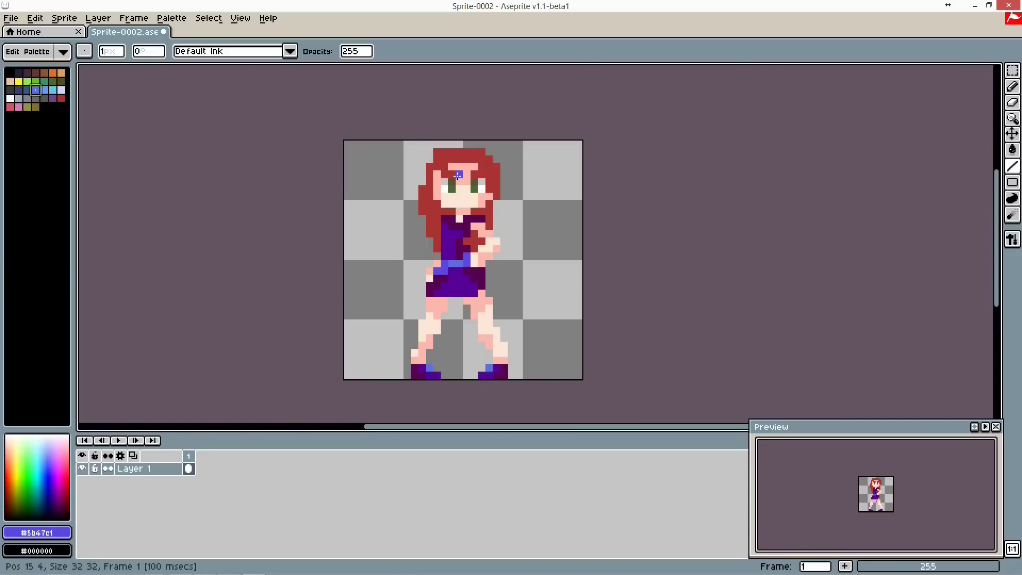
Sample the hair red and darken it to a brownish red by lowering its red value to about 110
{"action": "scroll", "coordinate": [457, 176], "scroll_direction": "up", "scroll_amount": 1}
{"action": "left_click", "coordinate": [432, 218], "text": "alt"}
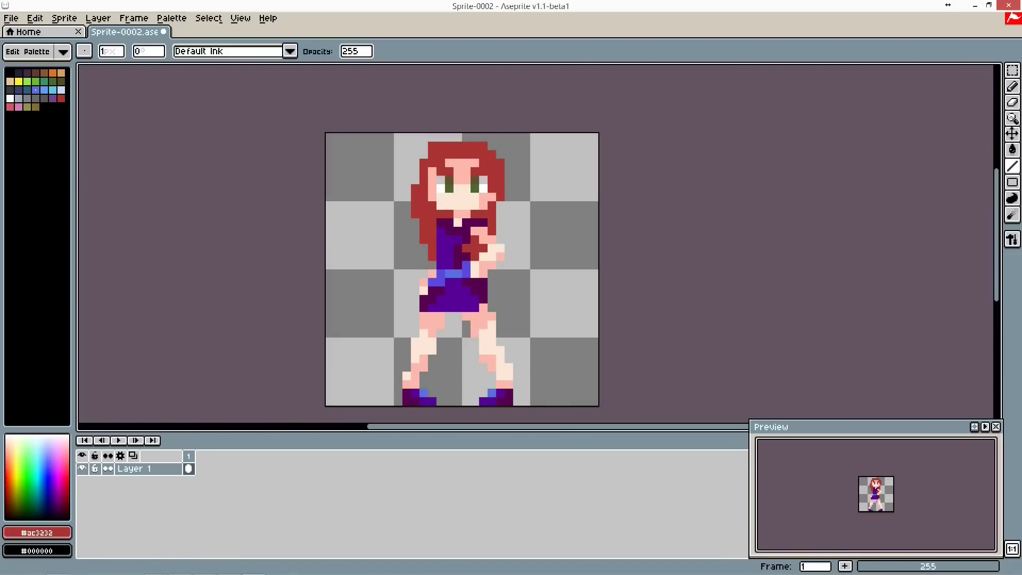
{"action": "left_click", "coordinate": [61, 533]}
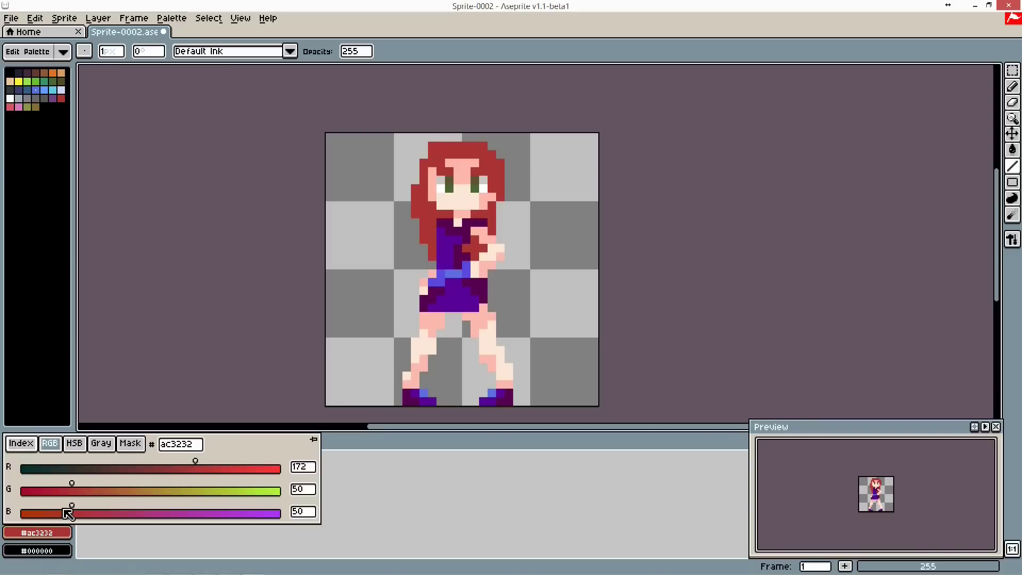
{"action": "left_click_drag", "start_coordinate": [183, 474], "coordinate": [138, 475]}
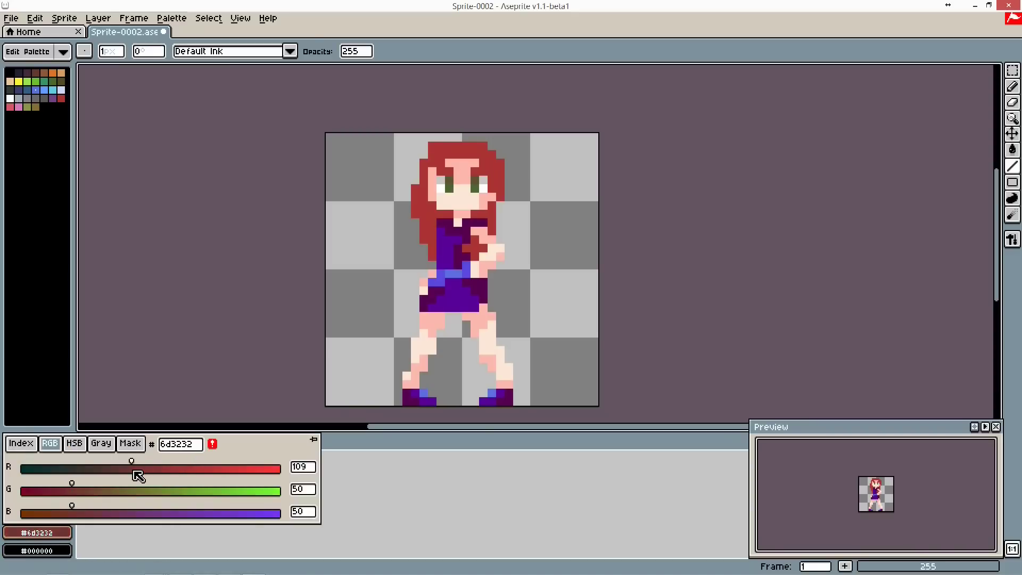
Shade the hair beside the face, under the chin and in the loose lock over the bodice with the brownish red
{"action": "scroll", "coordinate": [418, 184], "scroll_direction": "up", "scroll_amount": 2}
{"action": "left_click", "coordinate": [430, 172]}
{"action": "left_click", "coordinate": [438, 215]}
{"action": "left_click", "coordinate": [426, 216]}
{"action": "left_click", "coordinate": [437, 229]}
{"action": "mouse_move", "coordinate": [436, 242]}
{"action": "left_mouse_down"}
{"action": "mouse_move", "coordinate": [438, 266]}
{"action": "mouse_move", "coordinate": [453, 229]}
{"action": "mouse_move", "coordinate": [464, 229]}
{"action": "left_mouse_up"}
{"action": "left_click_drag", "start_coordinate": [489, 267], "coordinate": [498, 287]}
{"action": "left_click", "coordinate": [502, 228]}
Shade the inner hair above the forehead and down both sides of the face brownish red, keeping the top edge in the original red
{"action": "left_click_drag", "start_coordinate": [426, 203], "coordinate": [426, 189]}
{"action": "mouse_move", "coordinate": [447, 154]}
{"action": "left_mouse_down"}
{"action": "mouse_move", "coordinate": [439, 153]}
{"action": "mouse_move", "coordinate": [471, 140]}
{"action": "left_mouse_up"}
{"action": "left_click", "coordinate": [528, 156]}
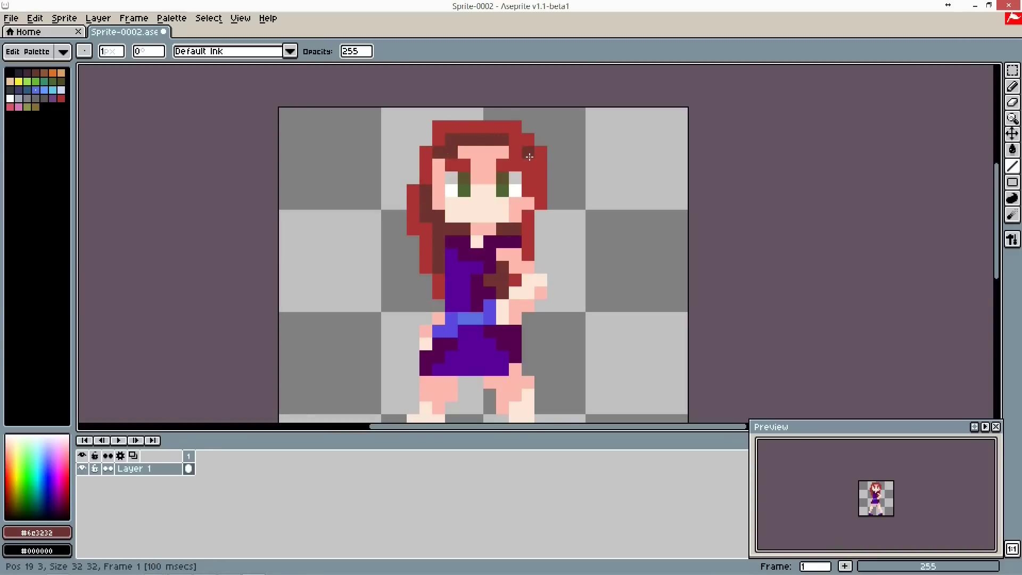
{"action": "left_click_drag", "start_coordinate": [519, 144], "coordinate": [532, 188]}
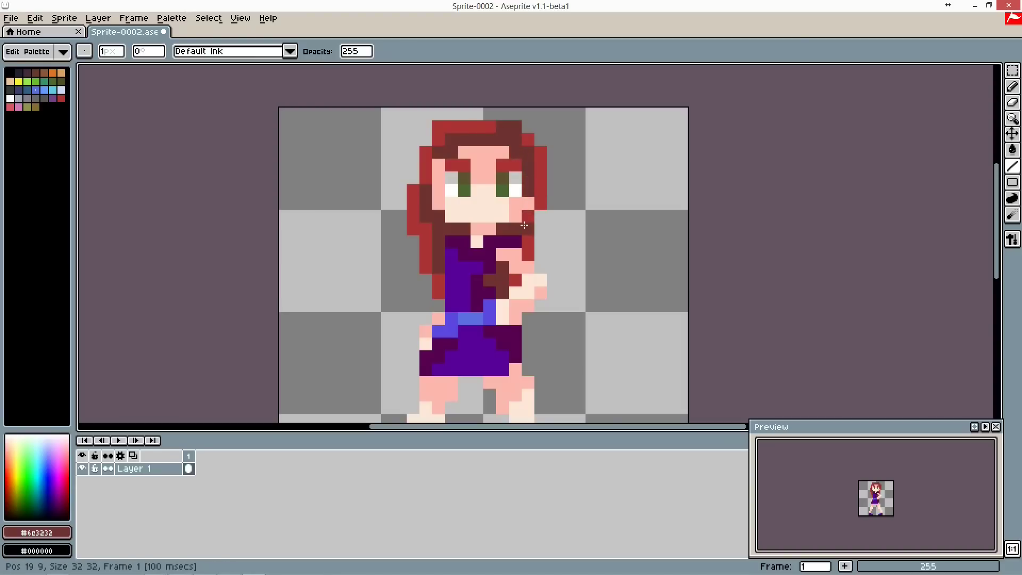
{"action": "left_click_drag", "start_coordinate": [536, 175], "coordinate": [539, 178]}
{"action": "left_click", "coordinate": [545, 157], "text": "alt"}
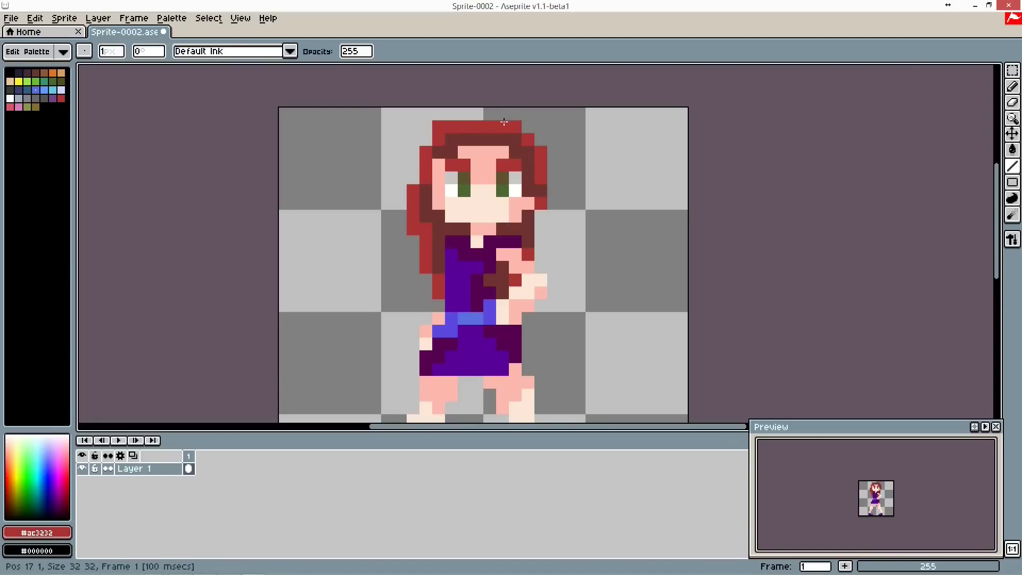
Try a pixel of the original hair red at the left end of the fringe and undo it
{"action": "scroll", "coordinate": [503, 122], "scroll_direction": "down", "scroll_amount": 7}
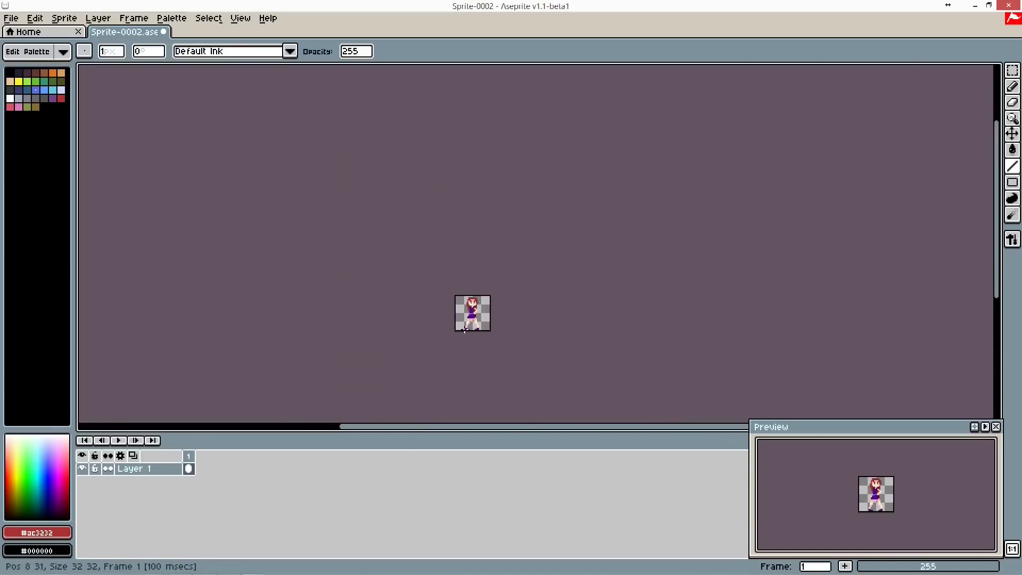
{"action": "scroll", "coordinate": [464, 333], "scroll_direction": "up", "scroll_amount": 6}
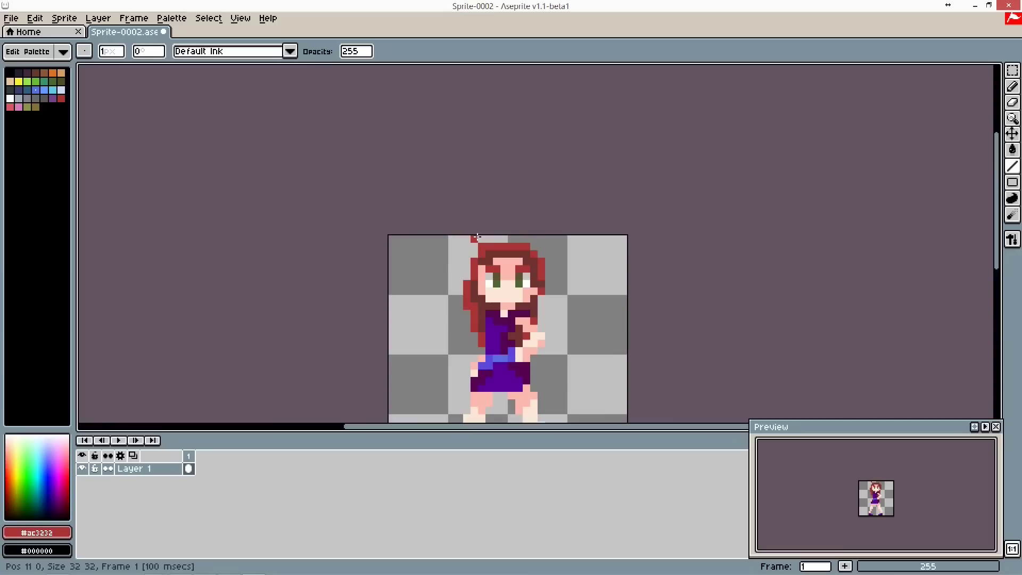
{"action": "scroll", "coordinate": [482, 265], "scroll_direction": "up", "scroll_amount": 2}
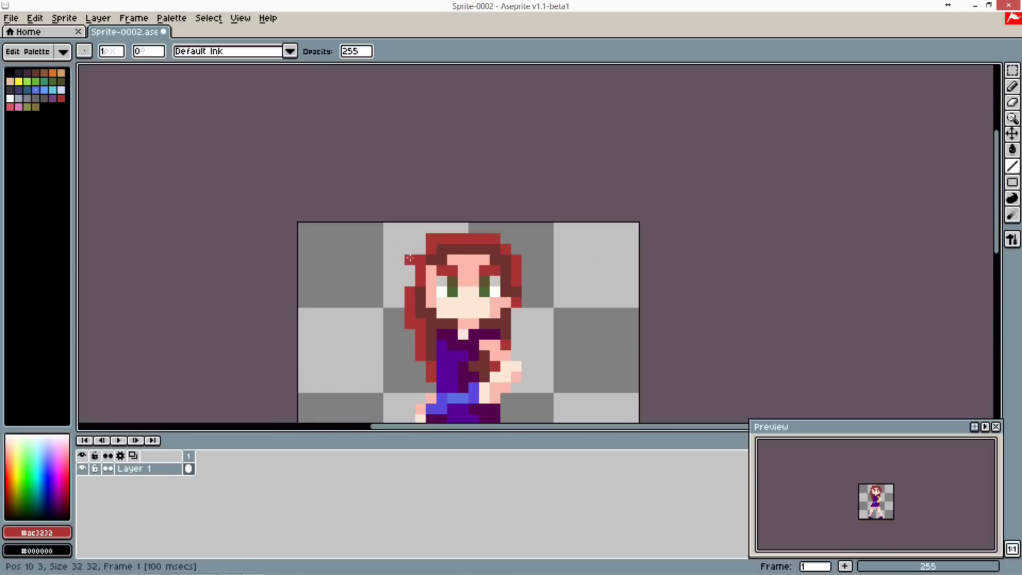
{"action": "scroll", "coordinate": [430, 251], "scroll_direction": "up", "scroll_amount": 1}
{"action": "left_click", "coordinate": [437, 250]}
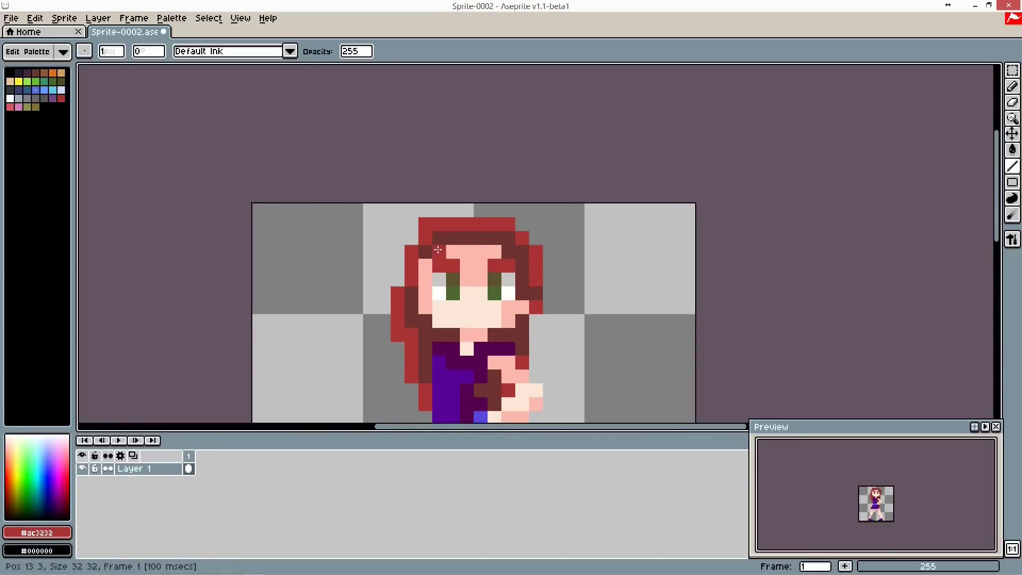
{"action": "key", "text": "ctrl+z"}
Examine how the hair shading reads on the whole figure at small and larger sizes
{"action": "scroll", "coordinate": [437, 235], "scroll_direction": "down", "scroll_amount": 7}
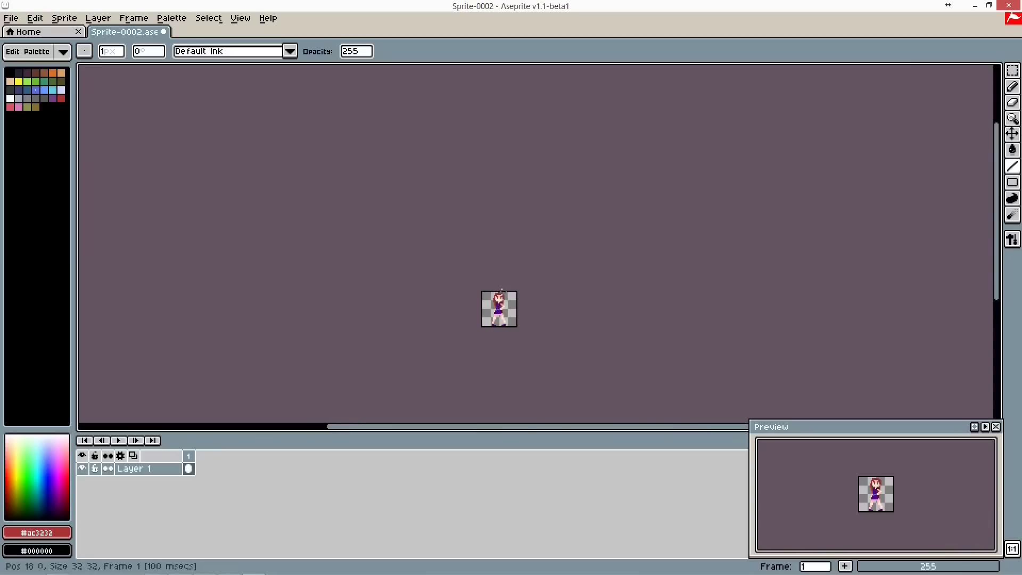
{"action": "scroll", "coordinate": [570, 361], "scroll_direction": "up", "scroll_amount": 4}
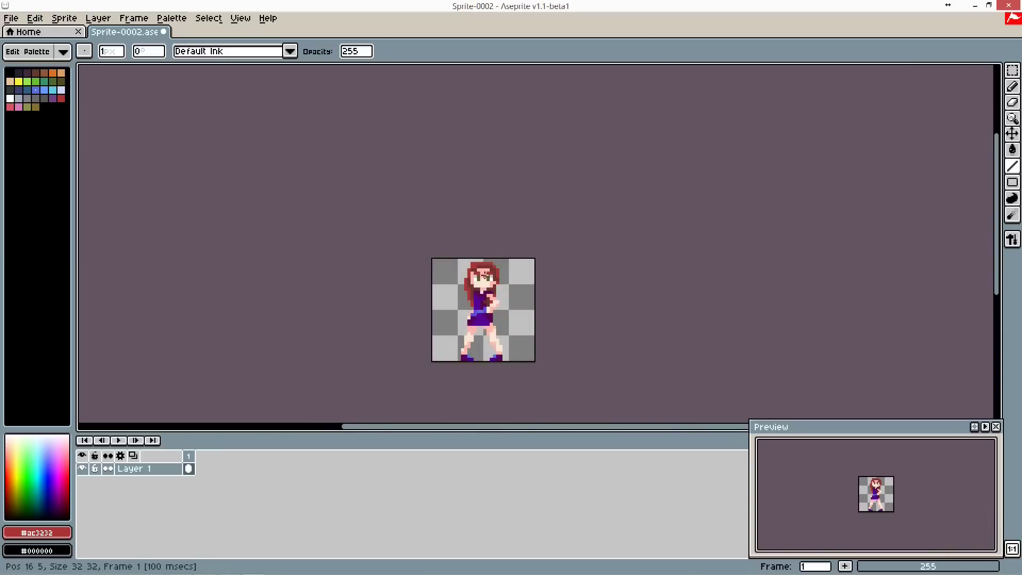
{"action": "scroll", "coordinate": [466, 258], "scroll_direction": "up", "scroll_amount": 2}
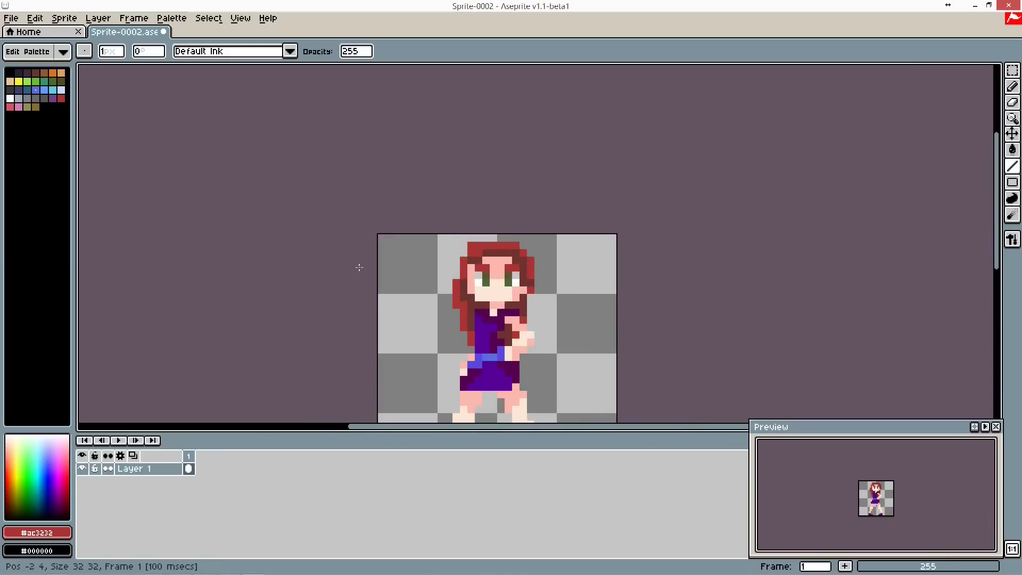
{"action": "scroll", "coordinate": [378, 267], "scroll_direction": "down", "scroll_amount": 5}
{"action": "scroll", "coordinate": [732, 362], "scroll_direction": "up", "scroll_amount": 2}
{"action": "scroll", "coordinate": [609, 295], "scroll_direction": "down", "scroll_amount": 2}
{"action": "scroll", "coordinate": [625, 317], "scroll_direction": "up", "scroll_amount": 2}
{"action": "scroll", "coordinate": [625, 317], "scroll_direction": "up", "scroll_amount": 1}
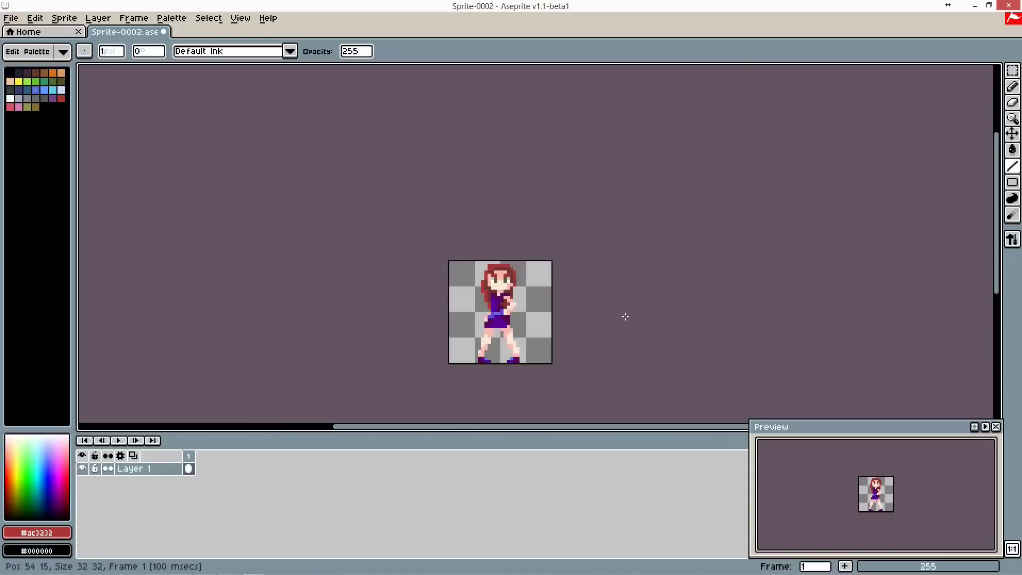
{"action": "scroll", "coordinate": [535, 343], "scroll_direction": "up", "scroll_amount": 1}
{"action": "scroll", "coordinate": [511, 249], "scroll_direction": "up", "scroll_amount": 1}
Save the sprite and add a second animation frame that duplicates the first
{"action": "key", "text": "ctrl+s"}
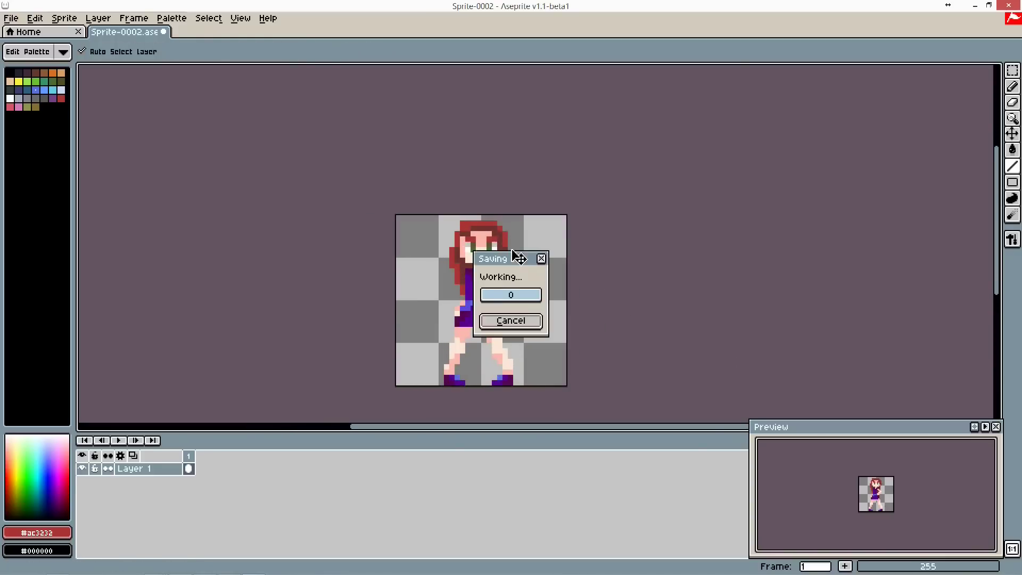
{"action": "right_click", "coordinate": [192, 458]}
{"action": "left_click", "coordinate": [187, 460]}
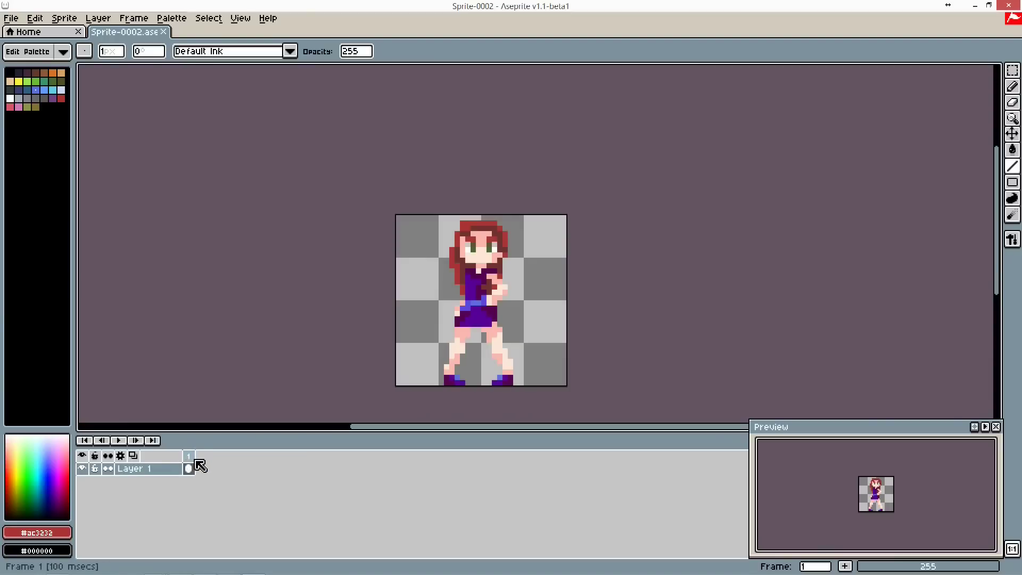
{"action": "right_click", "coordinate": [197, 467]}
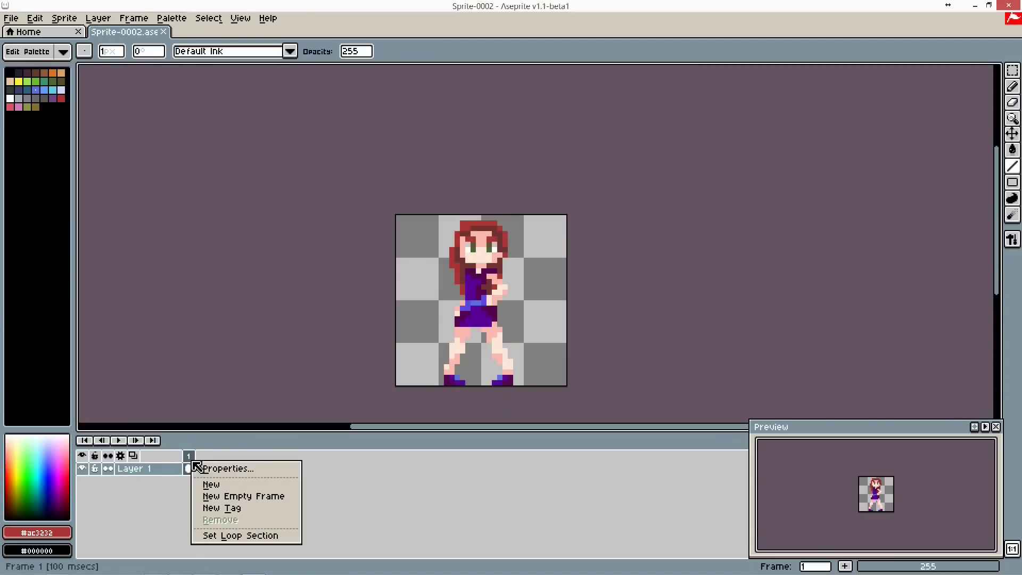
{"action": "left_click", "coordinate": [207, 484]}
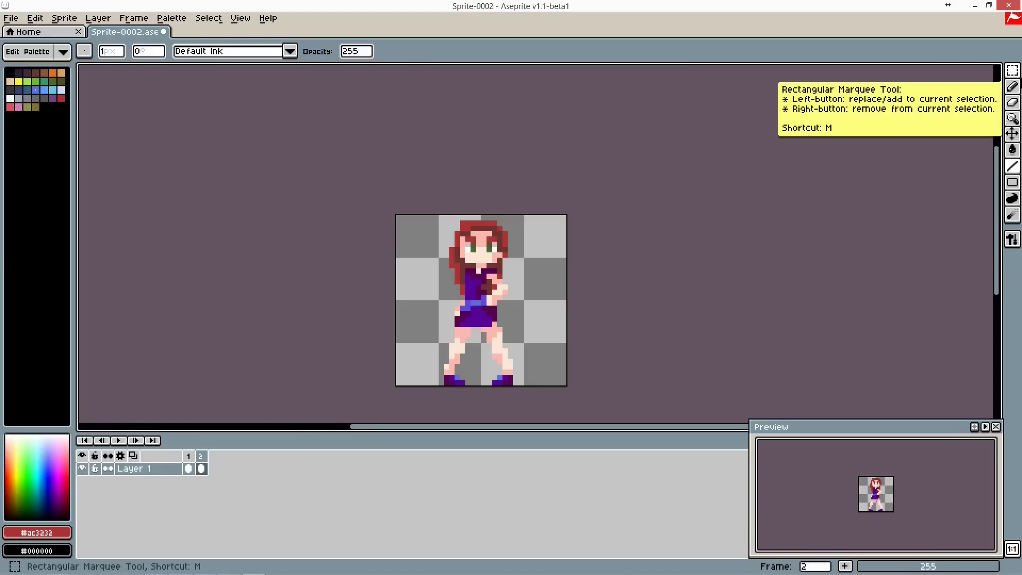
Select the figure from the head to the knees in frame 2 as a 17×24 area, shift it down one pixel and deselect
{"action": "left_click", "coordinate": [1012, 70]}
{"action": "left_click_drag", "start_coordinate": [439, 221], "coordinate": [526, 340]}
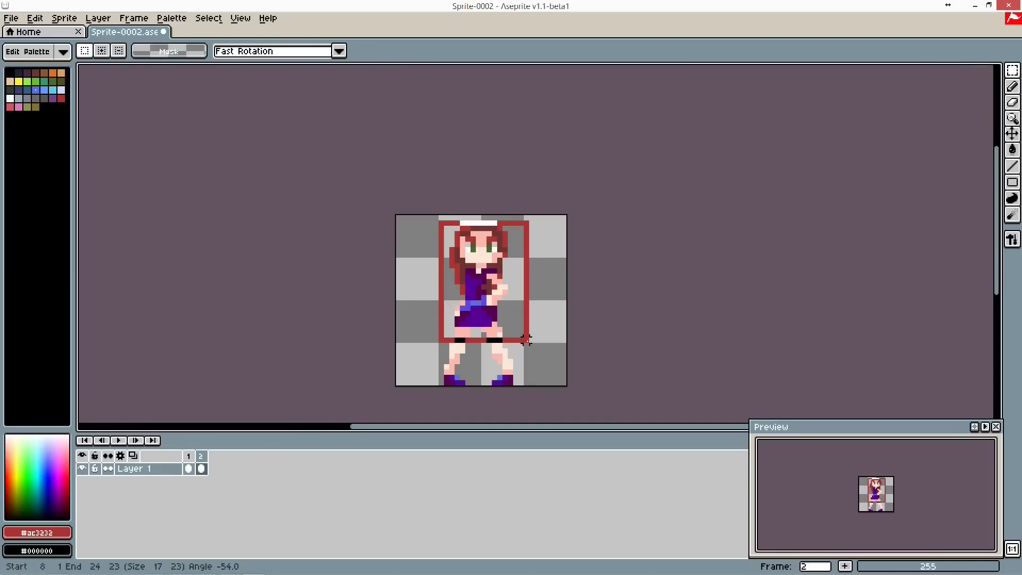
{"action": "left_click_drag", "start_coordinate": [525, 340], "coordinate": [525, 349]}
{"action": "left_click", "coordinate": [511, 333]}
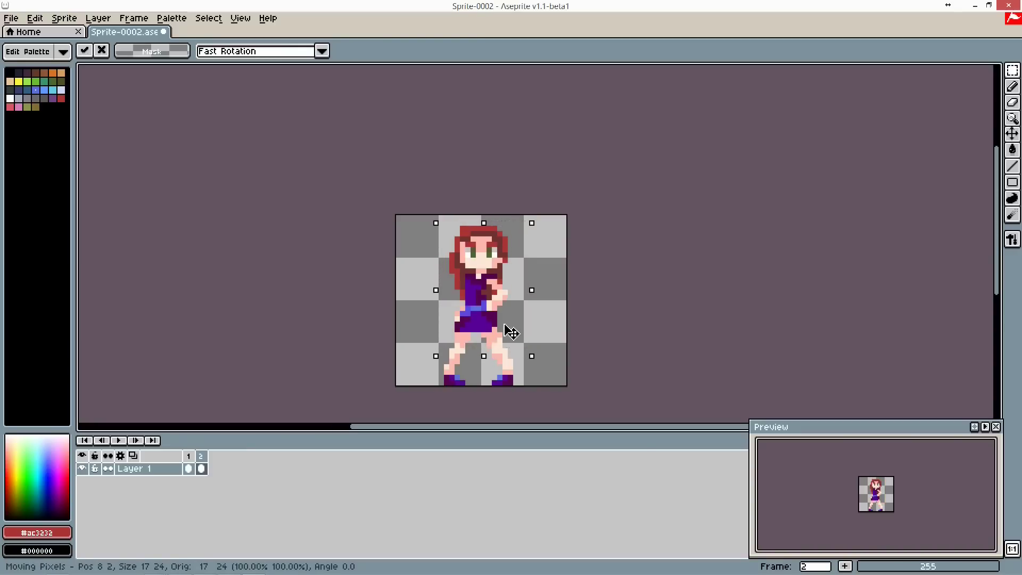
{"action": "key", "text": "ctrl+d"}
In frame 2, lighten one pixel on the inner edge of the right-hand calf with the light skin colour #fce7d7
{"action": "scroll", "coordinate": [505, 370], "scroll_direction": "up", "scroll_amount": 6}
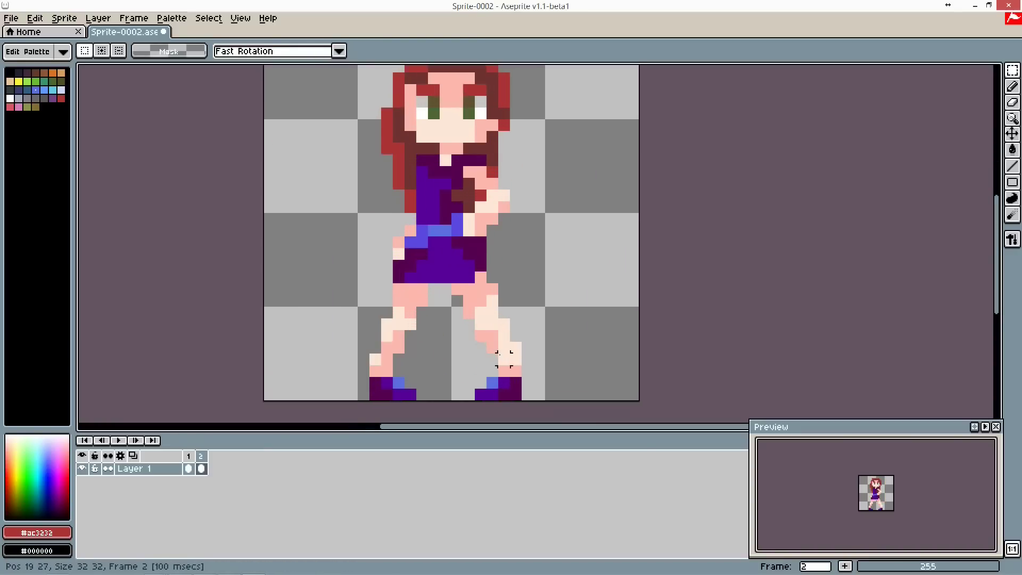
{"action": "left_click", "coordinate": [1012, 150]}
{"action": "scroll", "coordinate": [570, 296], "scroll_direction": "up", "scroll_amount": 1}
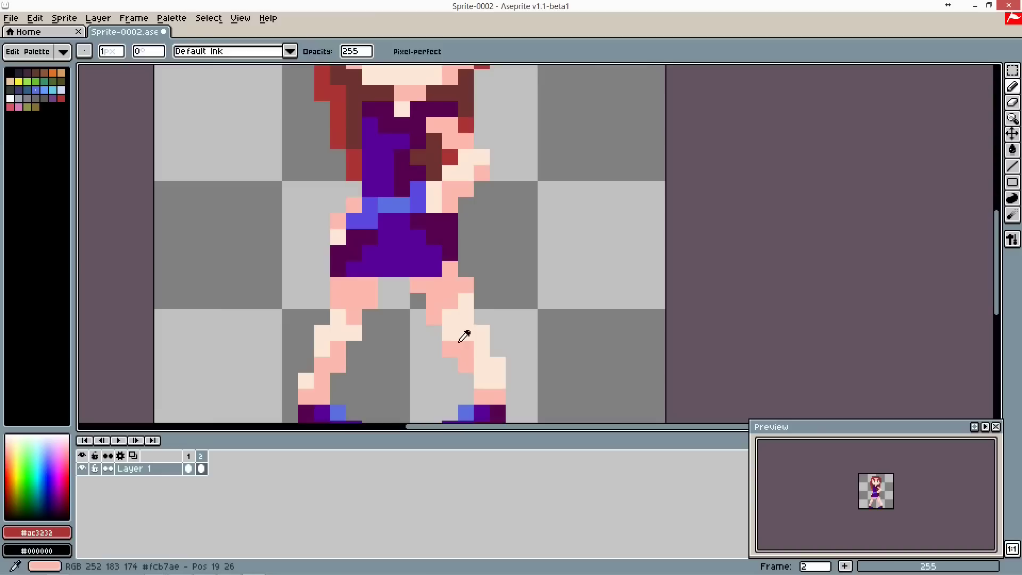
{"action": "left_click", "coordinate": [466, 360], "text": "alt"}
{"action": "left_click", "coordinate": [465, 333], "text": "alt"}
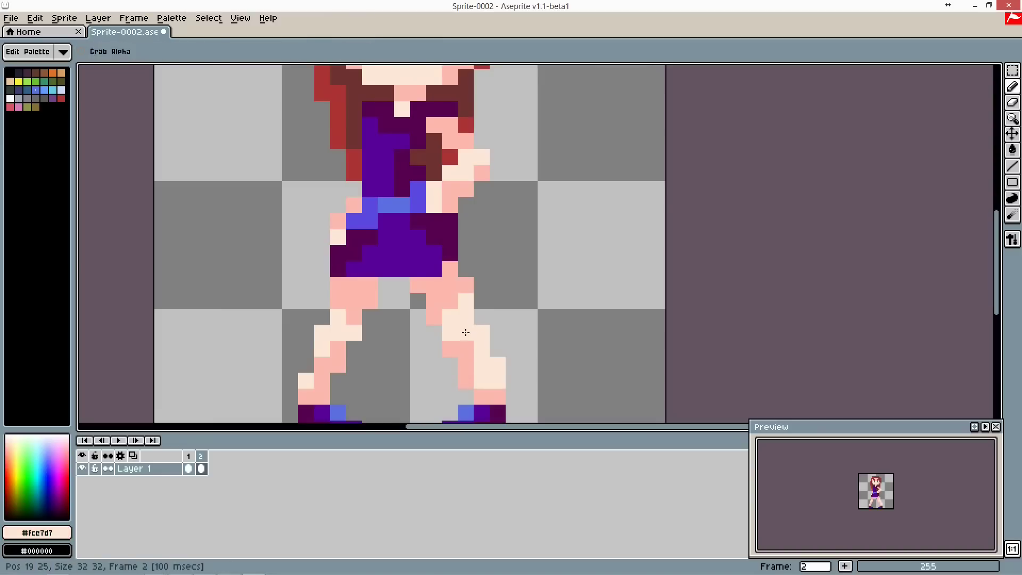
{"action": "left_click", "coordinate": [456, 345]}
{"action": "key", "text": "ctrl+z"}
Try trimming the right-hand leg with the transparent colour and undo the pencil stroke
{"action": "left_click", "coordinate": [493, 303], "text": "alt"}
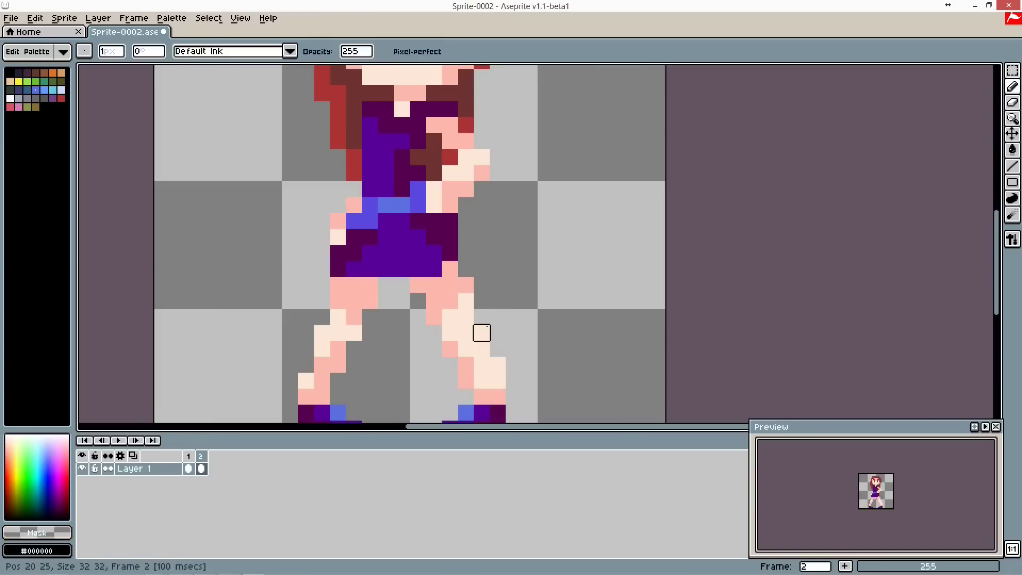
{"action": "scroll", "coordinate": [513, 252], "scroll_direction": "down", "scroll_amount": 1}
{"action": "key", "text": "ctrl+z"}
{"action": "scroll", "coordinate": [370, 339], "scroll_direction": "up", "scroll_amount": 1}
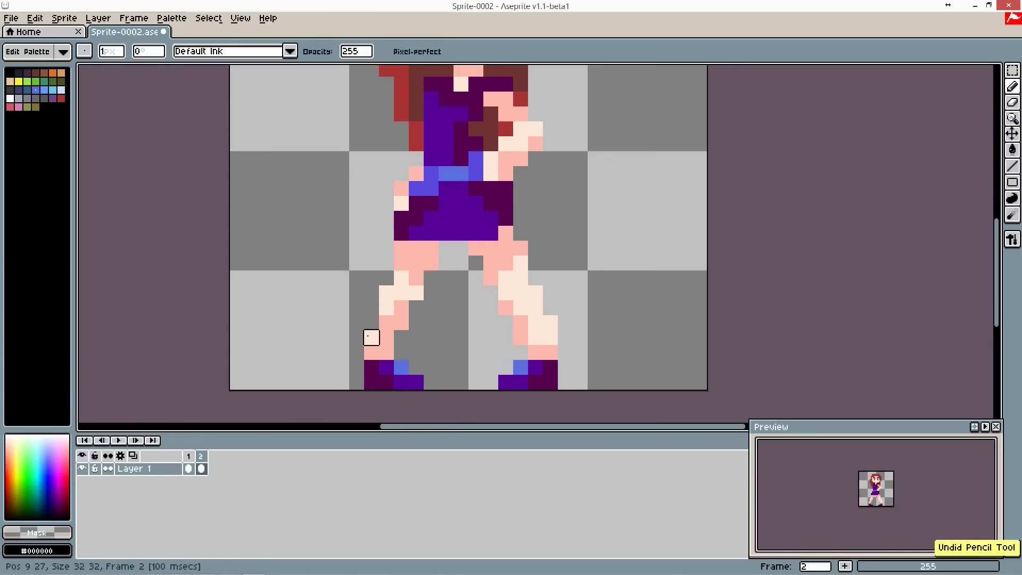
Lighten one shin pixel above the left-hand ankle in frame 2 with the light skin colour #fce7d7
{"action": "left_click", "coordinate": [372, 333], "text": "alt"}
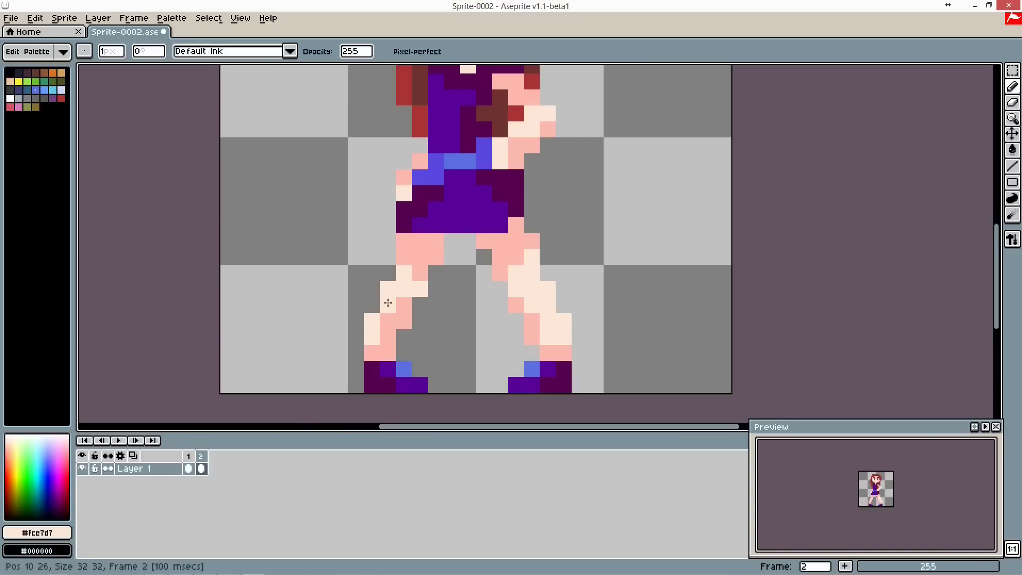
{"action": "scroll", "coordinate": [390, 317], "scroll_direction": "down", "scroll_amount": 2}
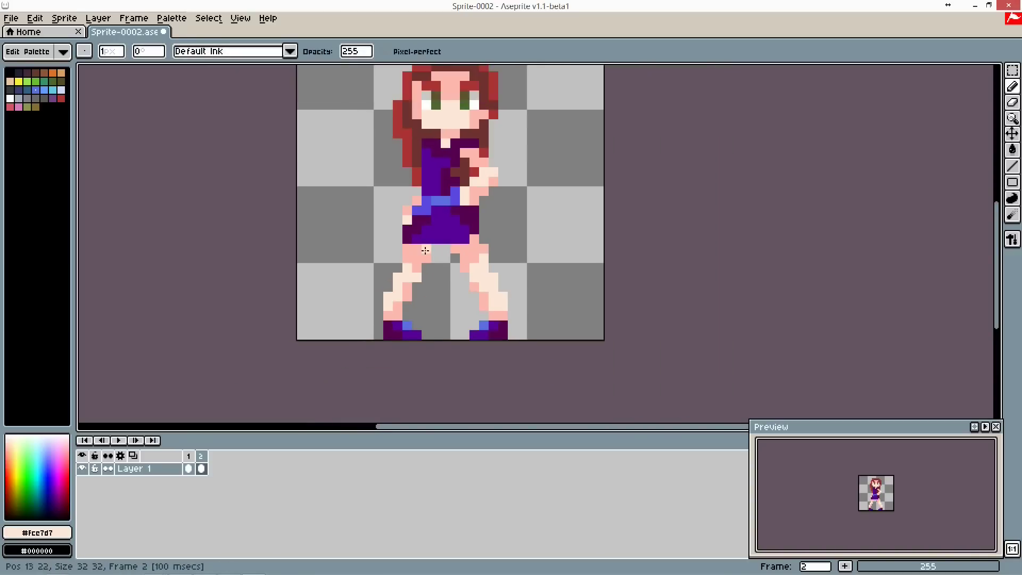
{"action": "scroll", "coordinate": [436, 327], "scroll_direction": "down", "scroll_amount": 1}
{"action": "scroll", "coordinate": [436, 335], "scroll_direction": "down", "scroll_amount": 1}
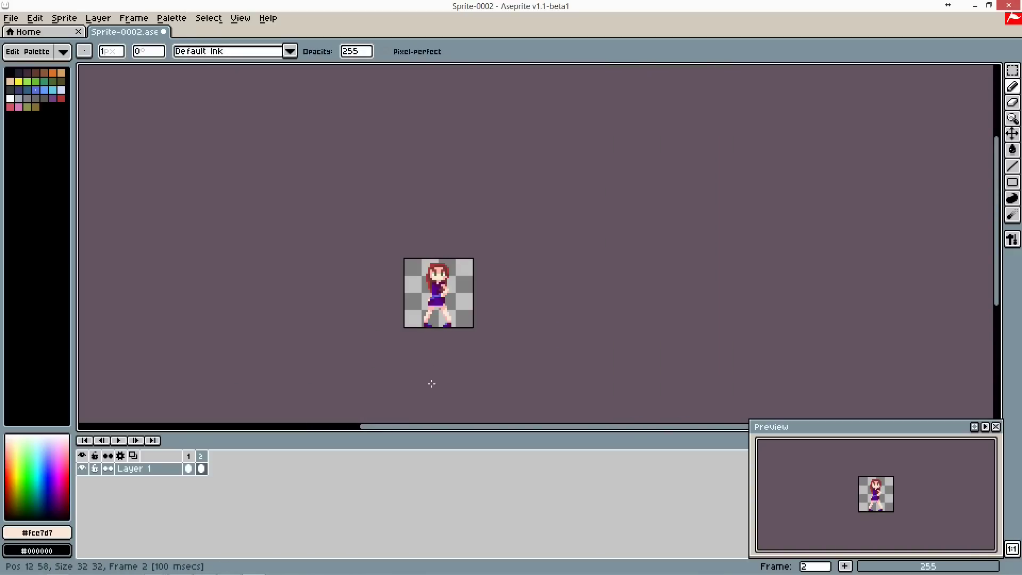
Play the two-frame animation at a small size to judge the movement, and stop it
{"action": "key", "text": "Return"}
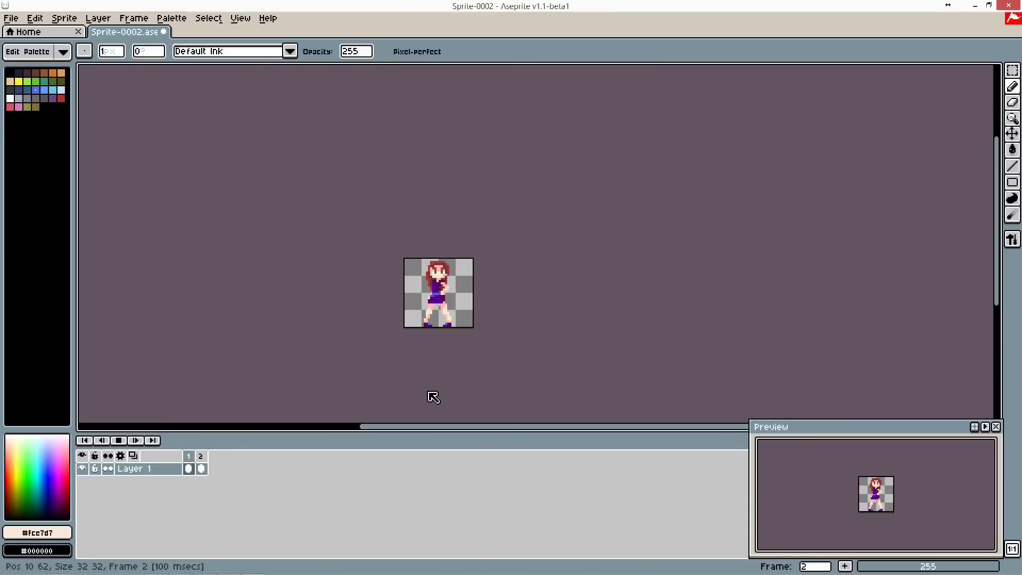
{"action": "key", "text": "Return"}
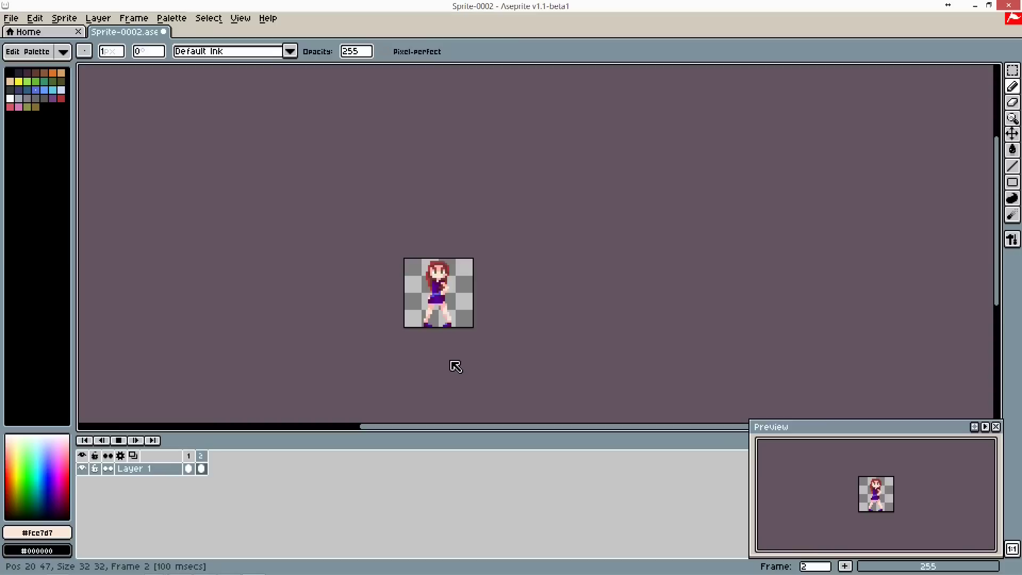
{"action": "key", "text": "Return"}
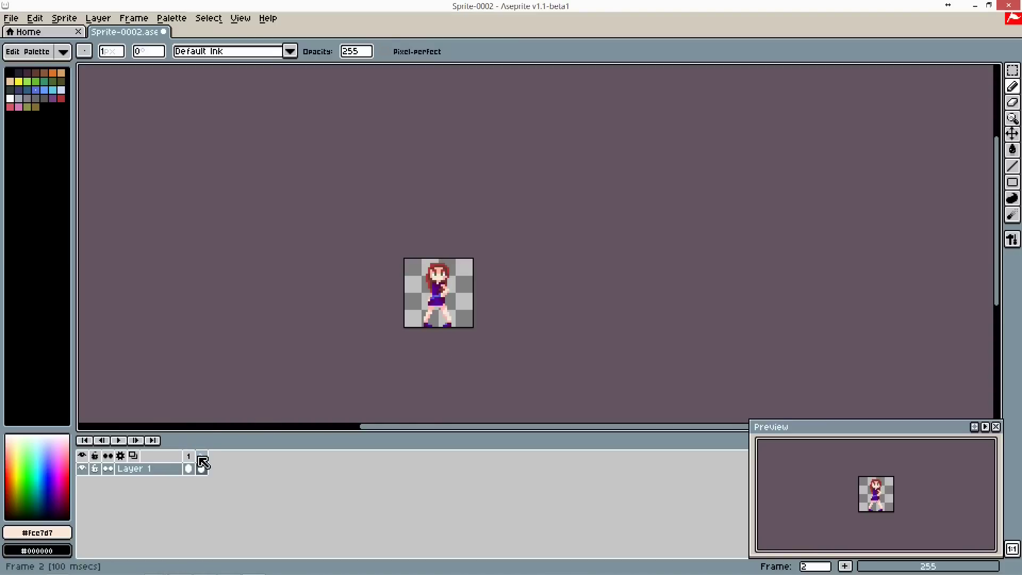
Set the duration of frames 1 and 2 to 150 milliseconds and play the animation
{"action": "left_click_drag", "start_coordinate": [201, 457], "coordinate": [191, 457]}
{"action": "left_click", "coordinate": [171, 18]}
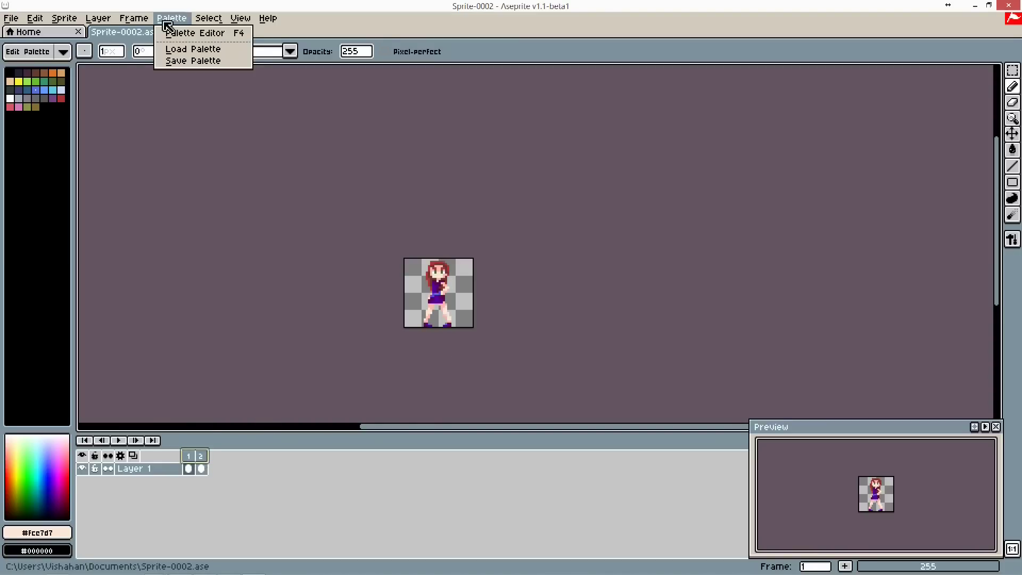
{"action": "left_click", "coordinate": [198, 152]}
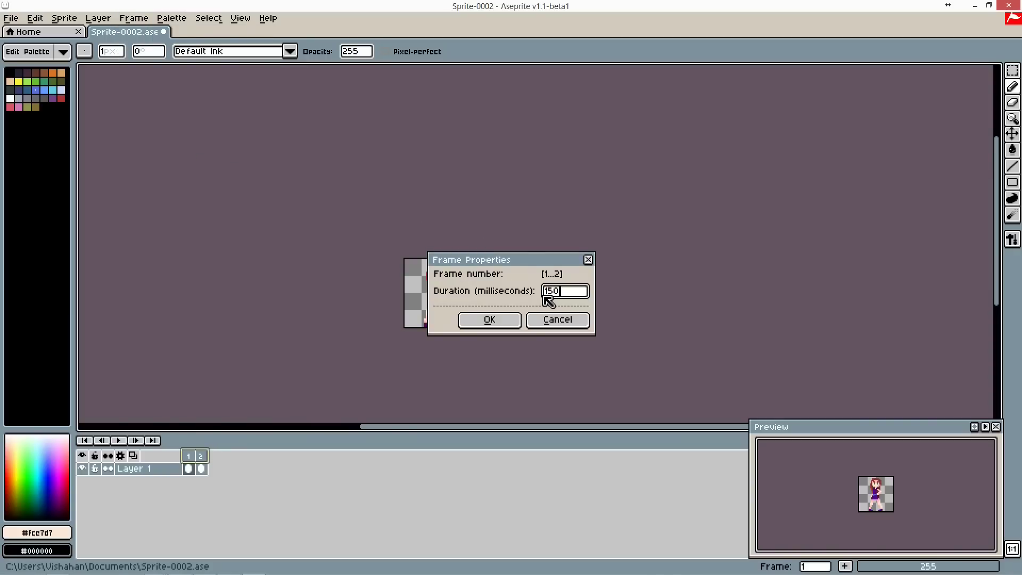
{"action": "type", "text": "150"}
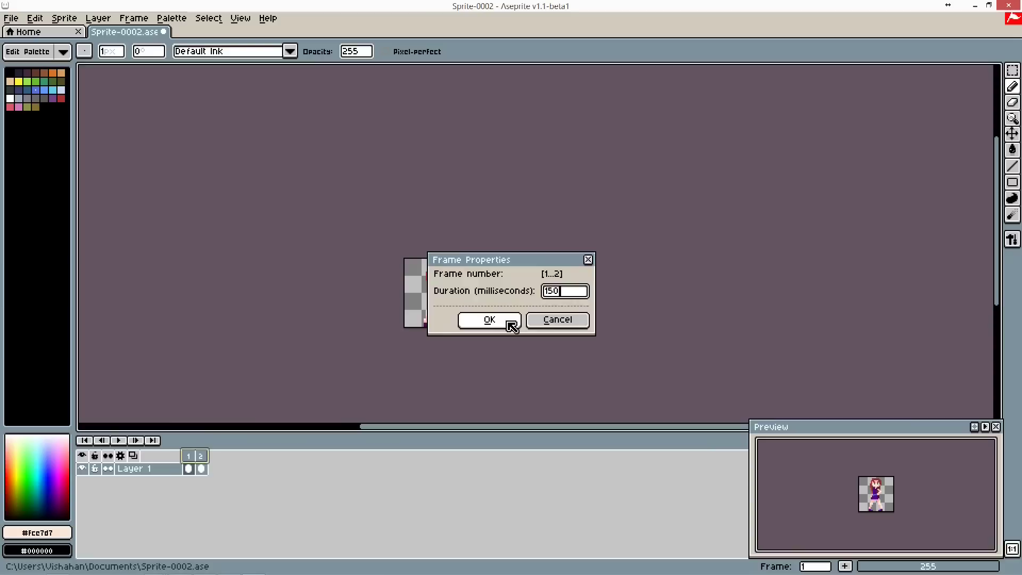
{"action": "left_click", "coordinate": [509, 321]}
{"action": "key", "text": "Return"}
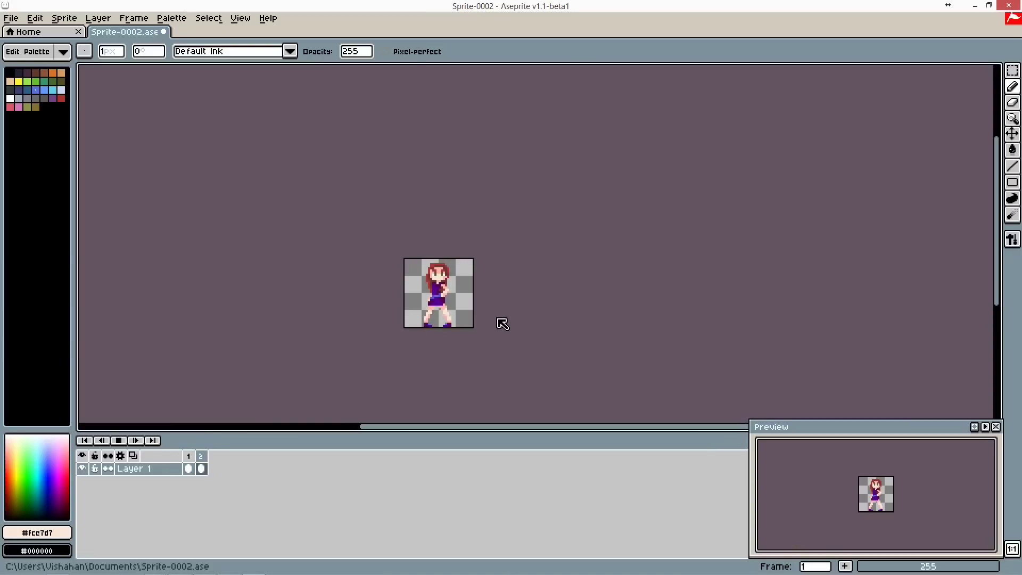
Set a constant duration of 100 milliseconds for frames 1 and 2
{"action": "left_click", "coordinate": [134, 18]}
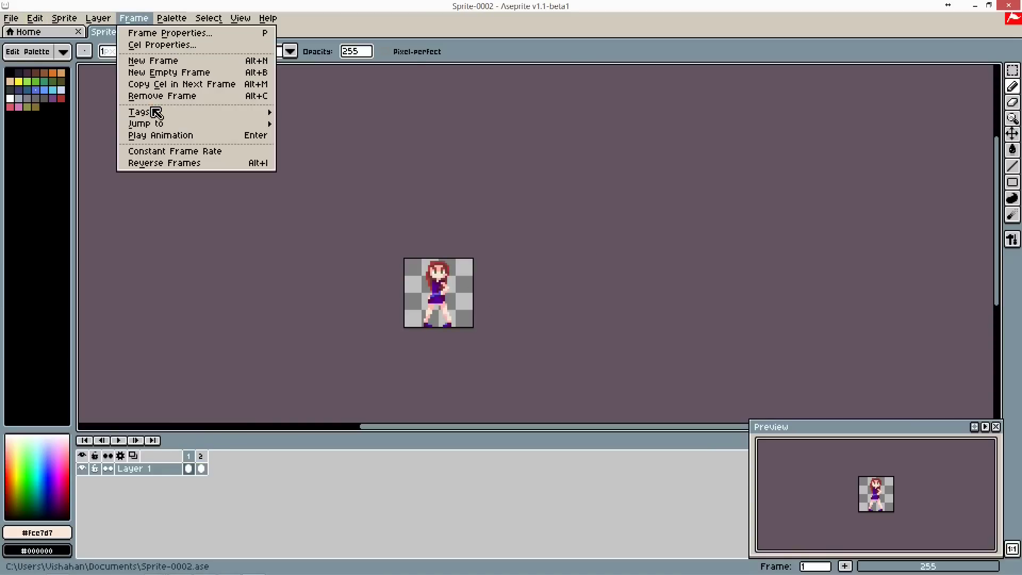
{"action": "left_click", "coordinate": [173, 153]}
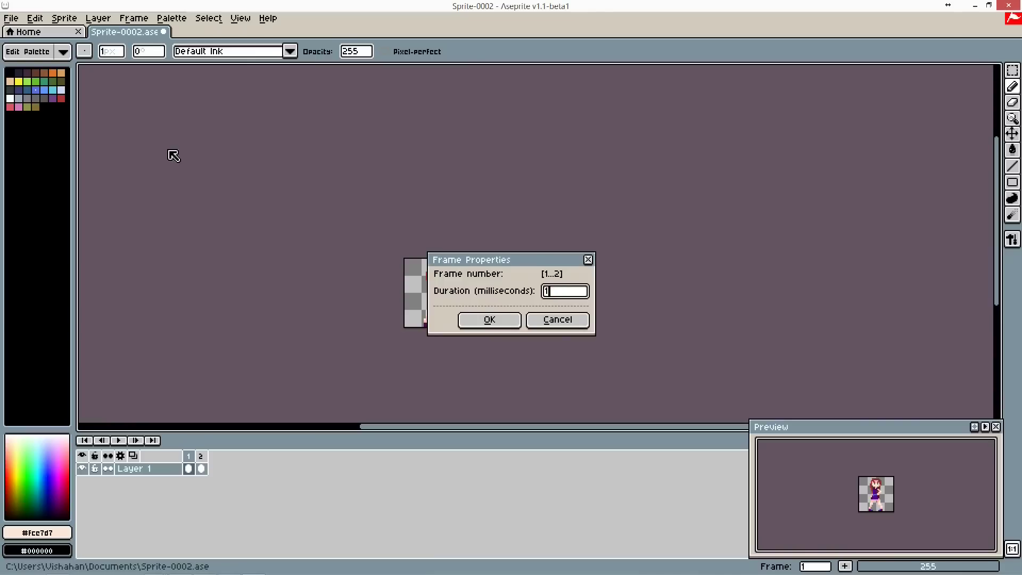
{"action": "left_click", "coordinate": [489, 320]}
Compare the figure's pose in frames 1 and 2 and examine the hair outline at several sizes
{"action": "scroll", "coordinate": [407, 218], "scroll_direction": "up", "scroll_amount": 3}
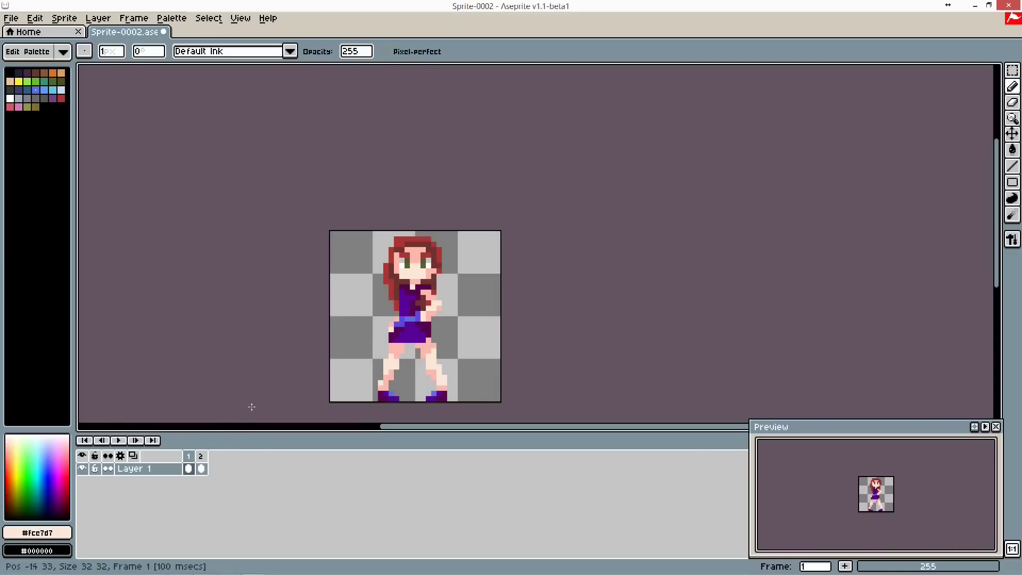
{"action": "left_click", "coordinate": [203, 468]}
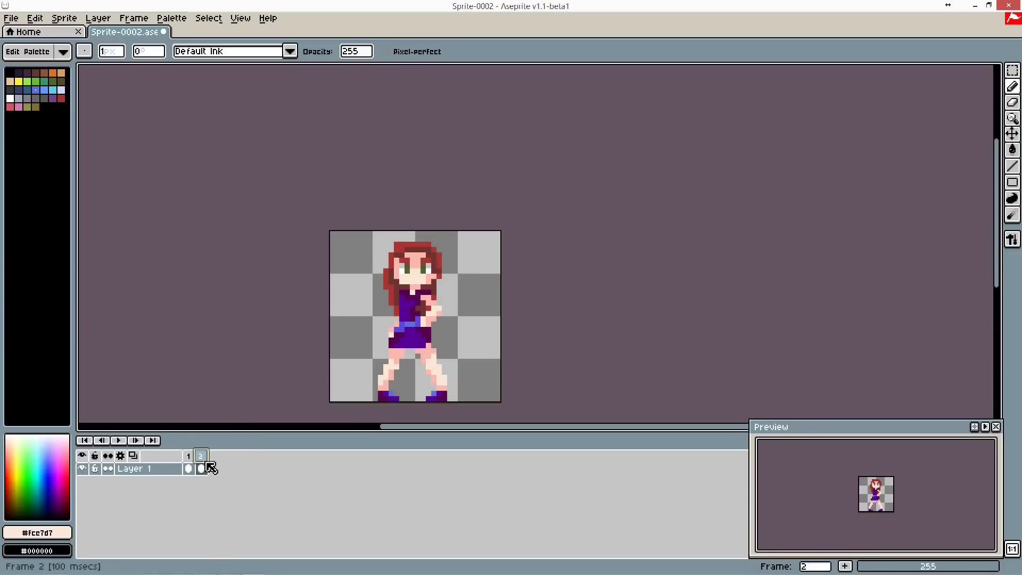
{"action": "left_click", "coordinate": [189, 455]}
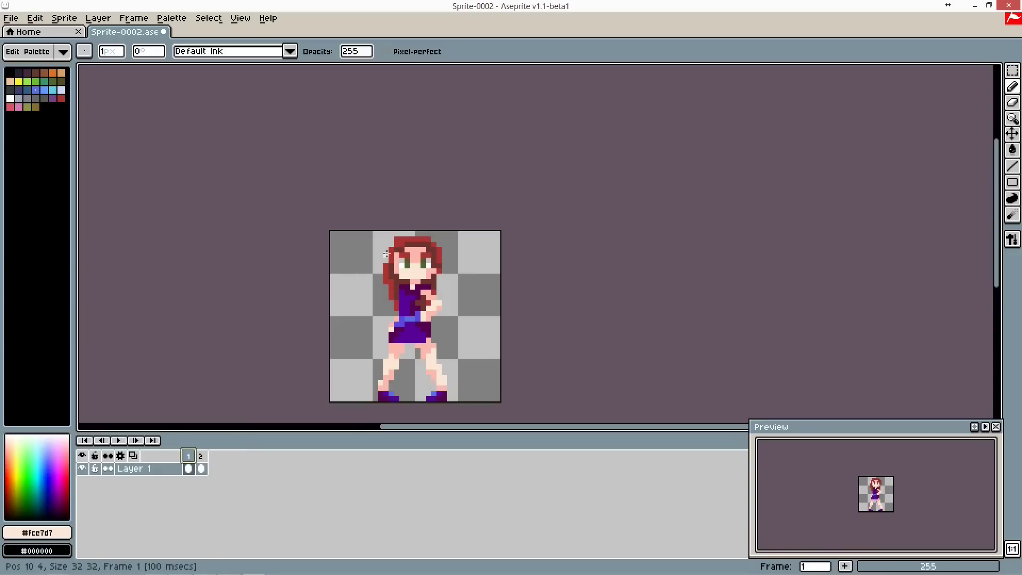
{"action": "scroll", "coordinate": [399, 231], "scroll_direction": "up", "scroll_amount": 2}
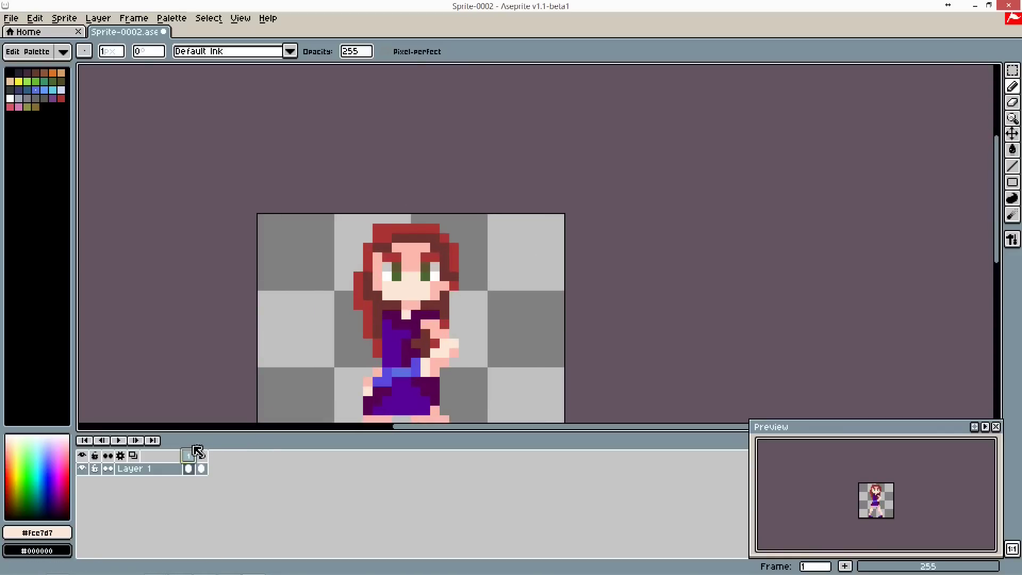
{"action": "scroll", "coordinate": [159, 282], "scroll_direction": "down", "scroll_amount": 5}
{"action": "scroll", "coordinate": [200, 371], "scroll_direction": "up", "scroll_amount": 4}
{"action": "scroll", "coordinate": [292, 209], "scroll_direction": "down", "scroll_amount": 1}
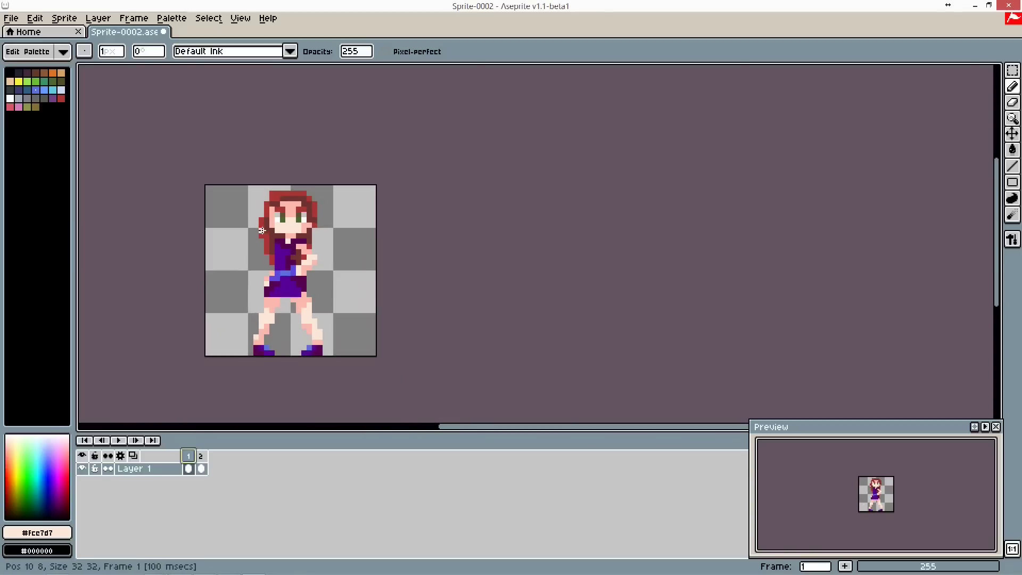
{"action": "scroll", "coordinate": [264, 275], "scroll_direction": "up", "scroll_amount": 1}
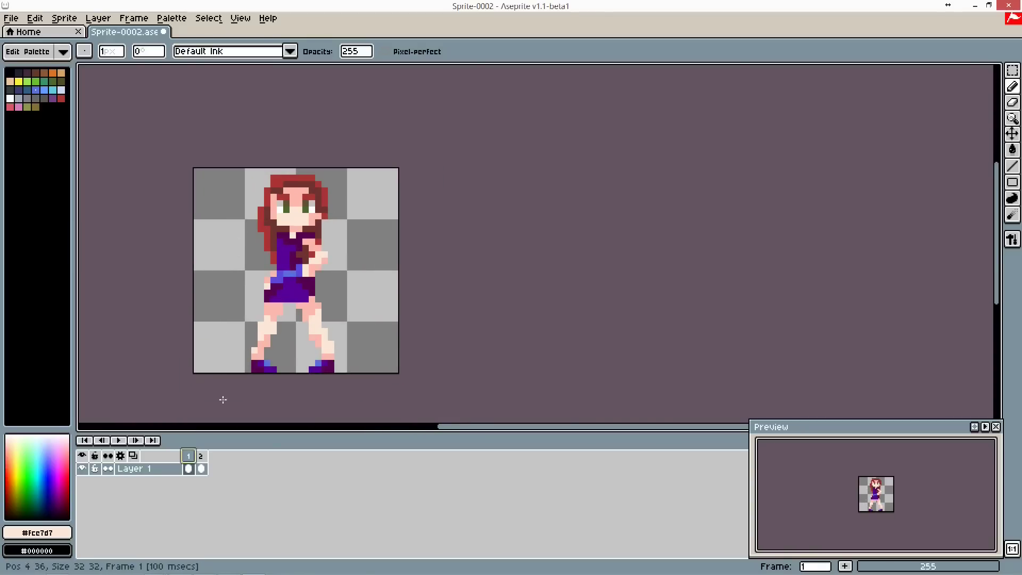
Duplicate the upright pose of frame 1 twice so that it fills frames 1 to 3
{"action": "right_click", "coordinate": [189, 457]}
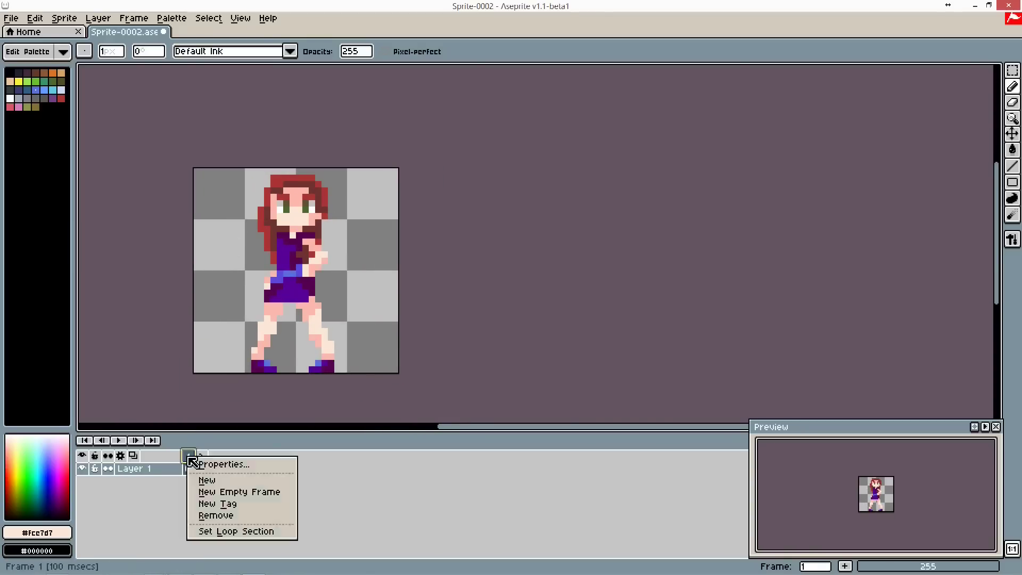
{"action": "left_click", "coordinate": [208, 483]}
{"action": "right_click", "coordinate": [202, 456]}
{"action": "left_click", "coordinate": [213, 485]}
{"action": "left_click", "coordinate": [191, 456]}
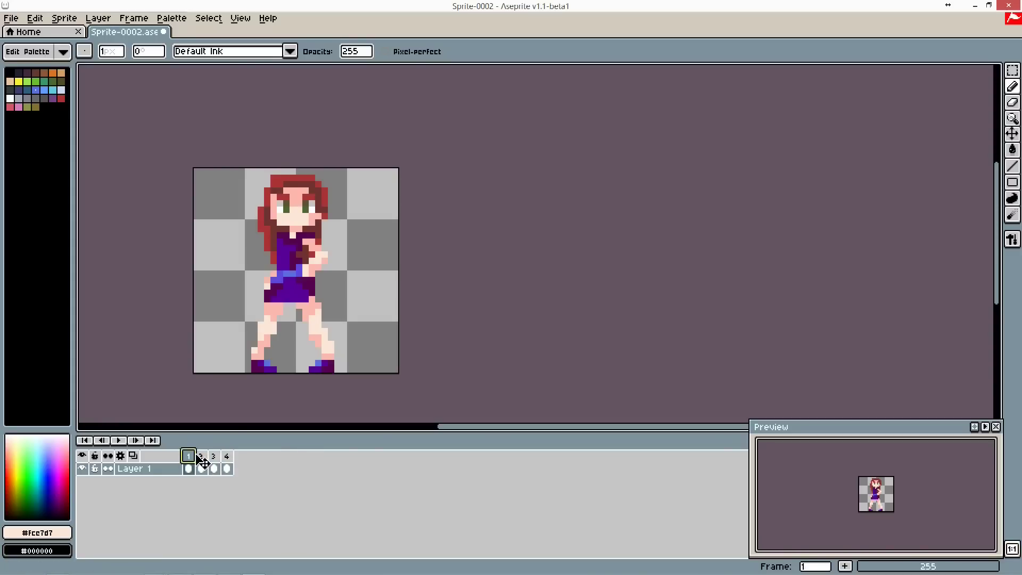
{"action": "left_click", "coordinate": [198, 456]}
{"action": "left_click", "coordinate": [215, 456]}
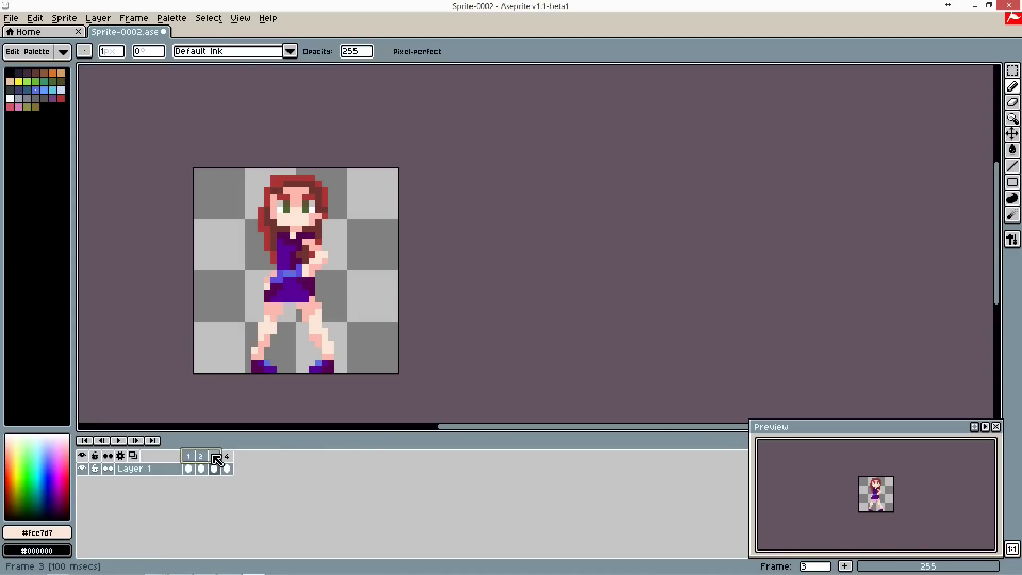
Duplicate the lowered pose of frame 4 twice so that it fills frames 4 to 6
{"action": "right_click", "coordinate": [226, 456]}
{"action": "left_click", "coordinate": [249, 479]}
{"action": "right_click", "coordinate": [239, 456]}
{"action": "left_click", "coordinate": [256, 478]}
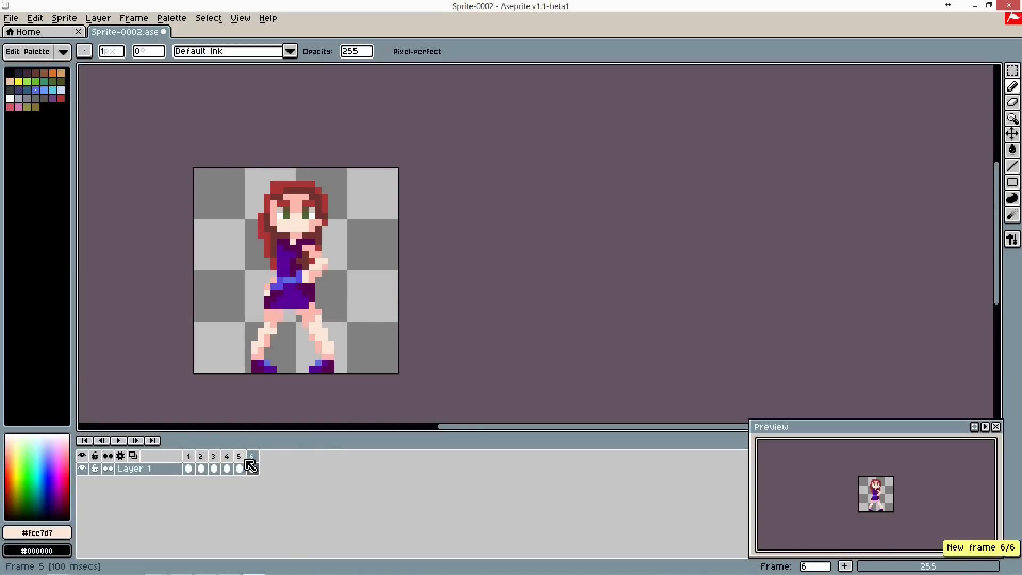
Review the lowered frames 4 to 6 and the upright frames 1 to 3 in the timeline
{"action": "left_click_drag", "start_coordinate": [227, 456], "coordinate": [252, 458]}
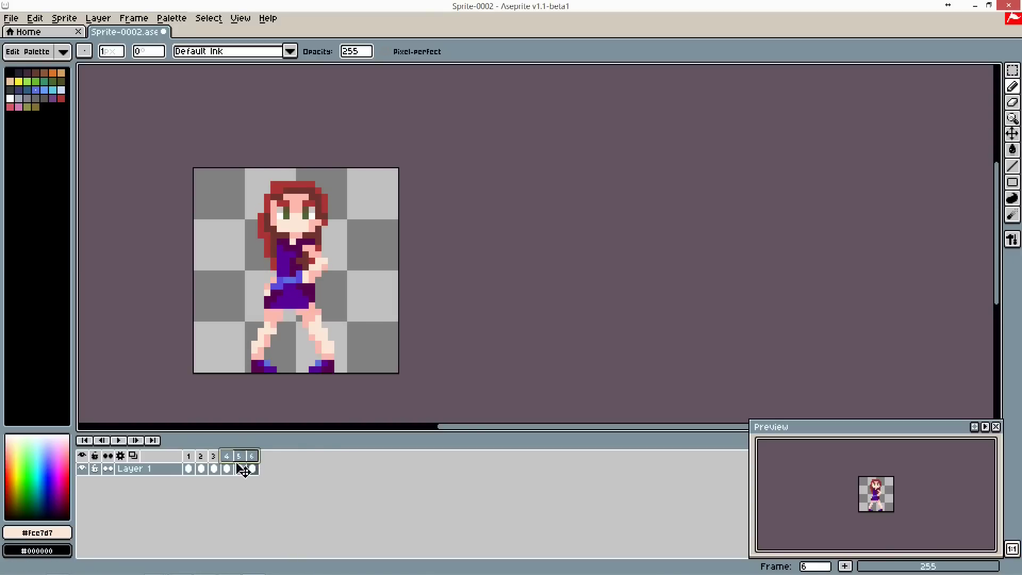
{"action": "left_click_drag", "start_coordinate": [190, 456], "coordinate": [209, 463]}
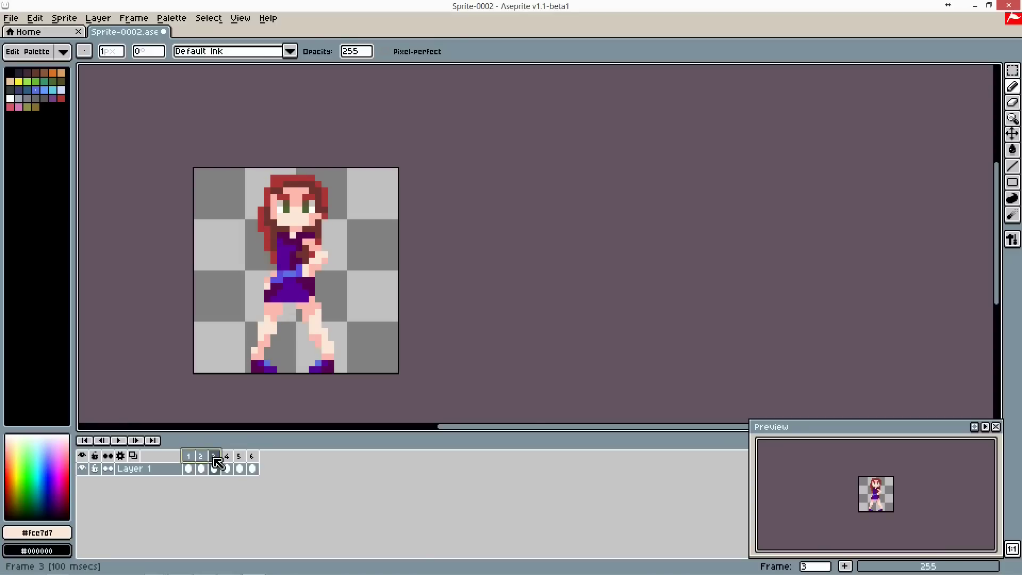
{"action": "left_click_drag", "start_coordinate": [221, 455], "coordinate": [192, 456]}
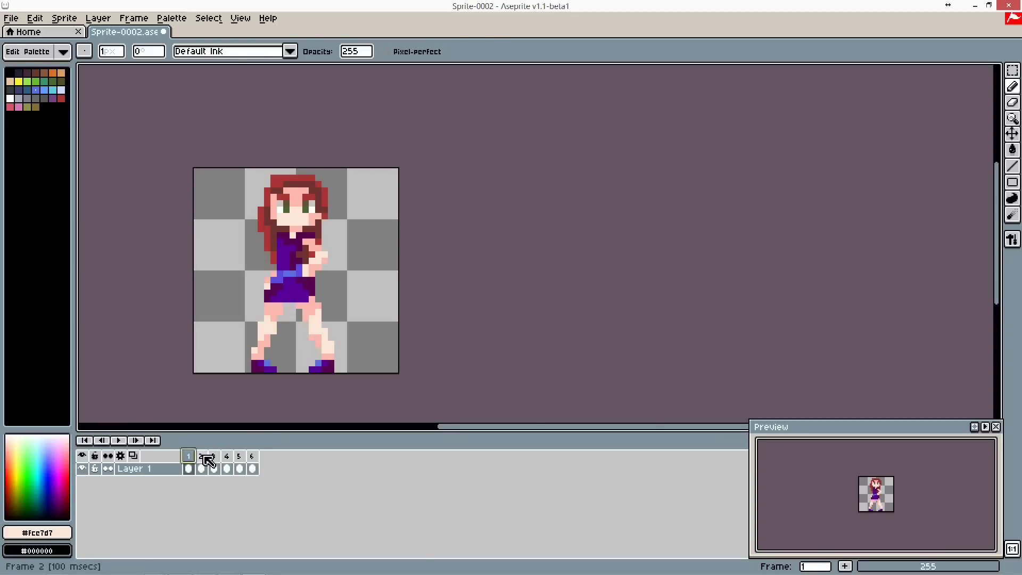
{"action": "left_click", "coordinate": [206, 456]}
{"action": "left_click", "coordinate": [214, 457]}
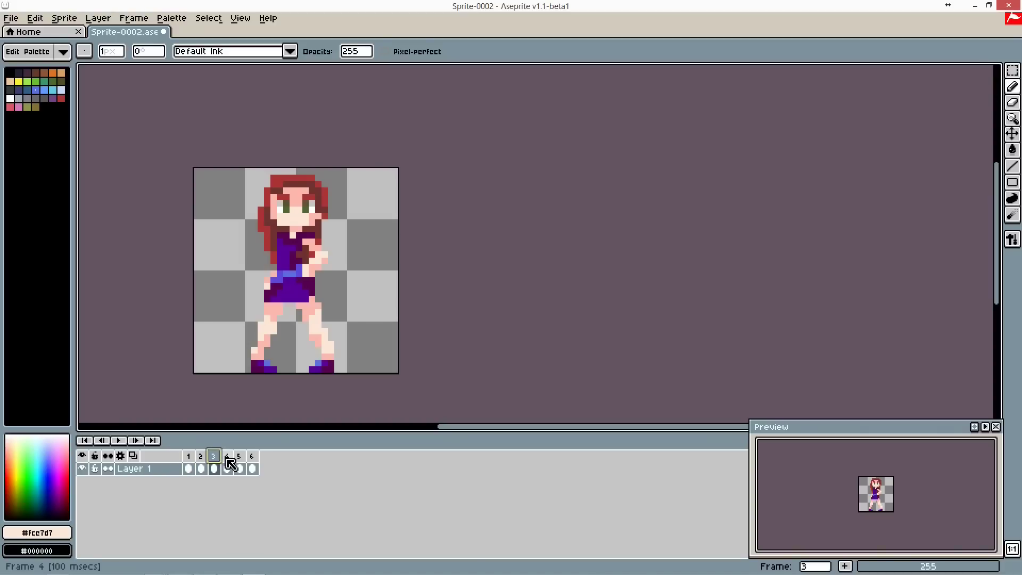
In frame 4, extend the hair's crown upward by one pixel in red #ac3232 and erase pixels from the lower hair ends
{"action": "left_click", "coordinate": [229, 463]}
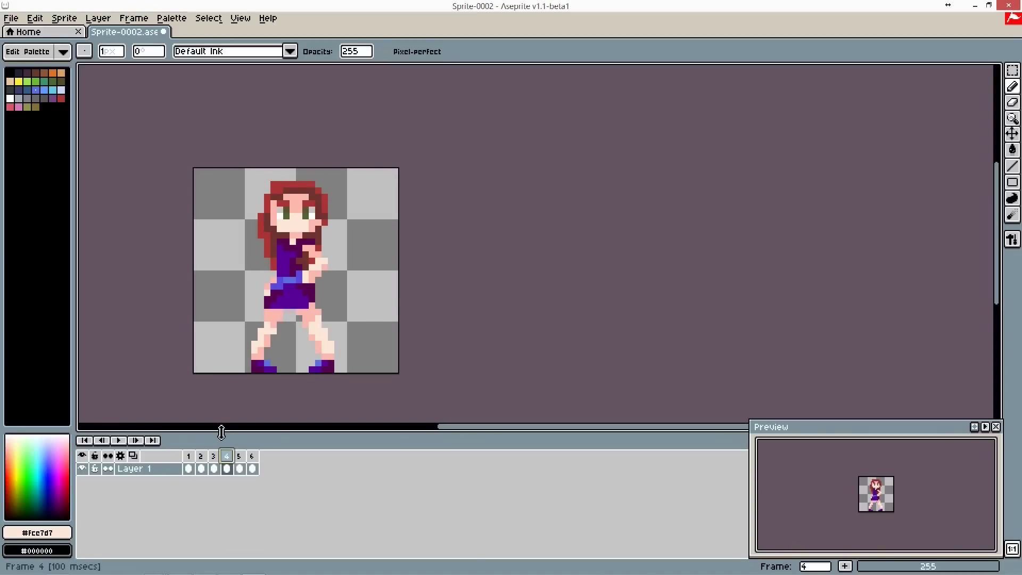
{"action": "scroll", "coordinate": [261, 205], "scroll_direction": "up", "scroll_amount": 2}
{"action": "left_click", "coordinate": [256, 216], "text": "alt"}
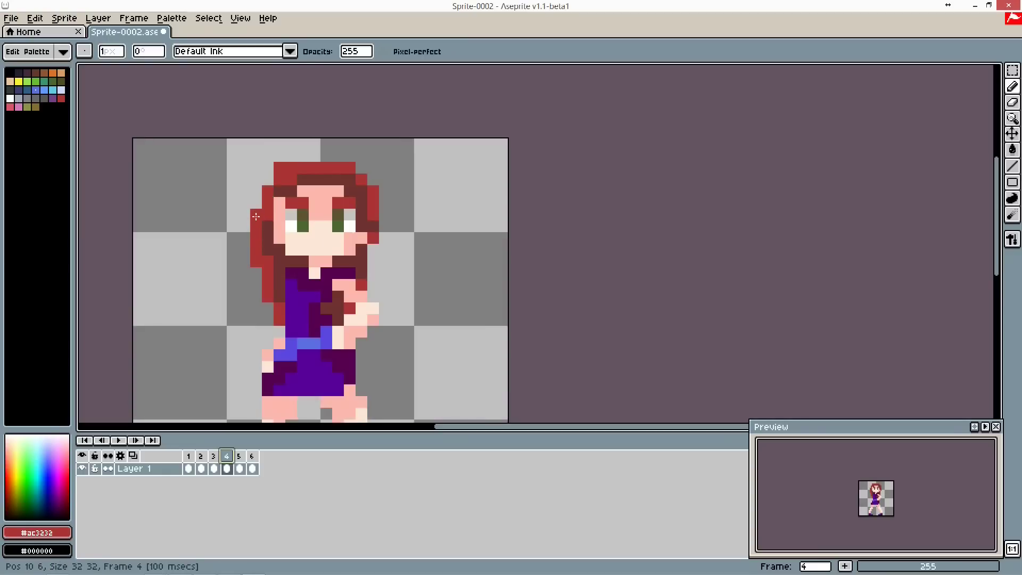
{"action": "left_click", "coordinate": [267, 179]}
{"action": "left_click", "coordinate": [279, 156]}
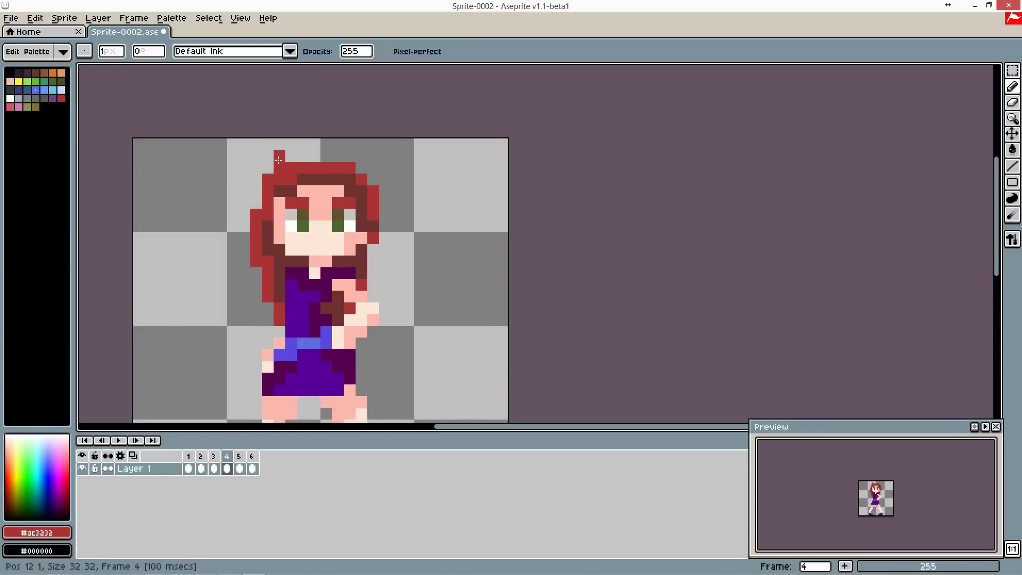
{"action": "left_click_drag", "start_coordinate": [279, 160], "coordinate": [300, 158]}
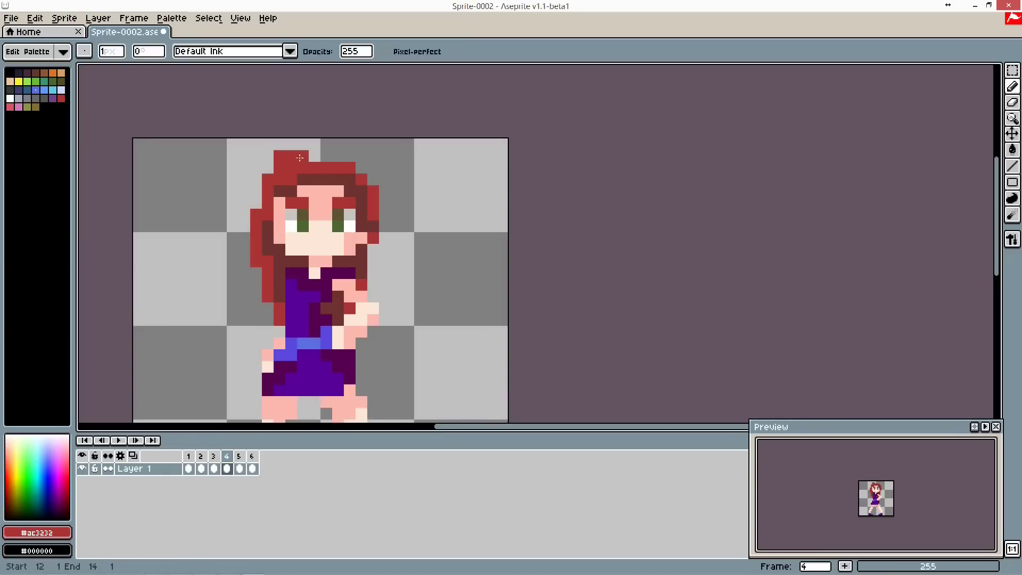
{"action": "left_click", "coordinate": [361, 167]}
{"action": "left_click", "coordinate": [372, 179]}
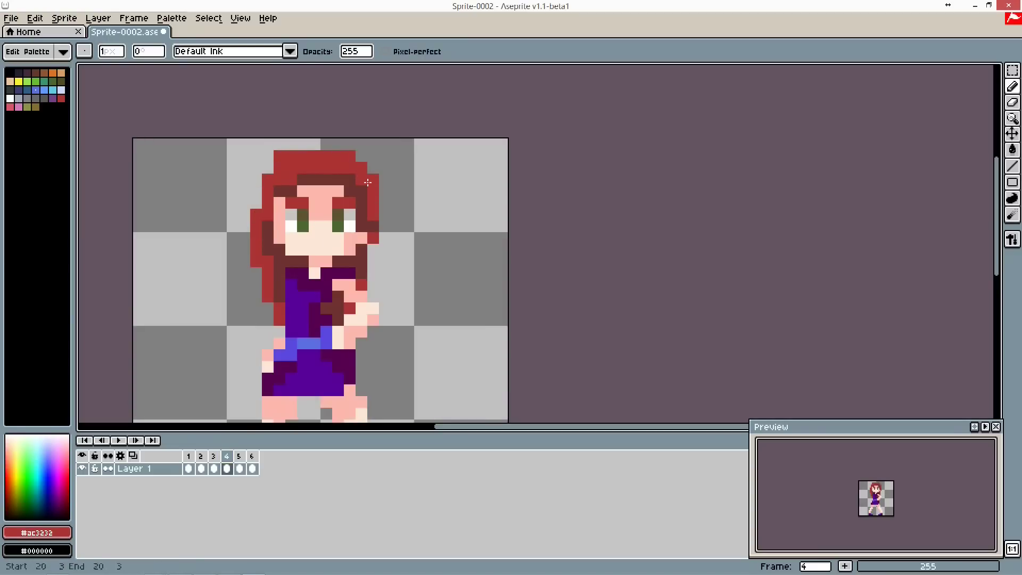
{"action": "left_click", "coordinate": [372, 266], "text": "alt"}
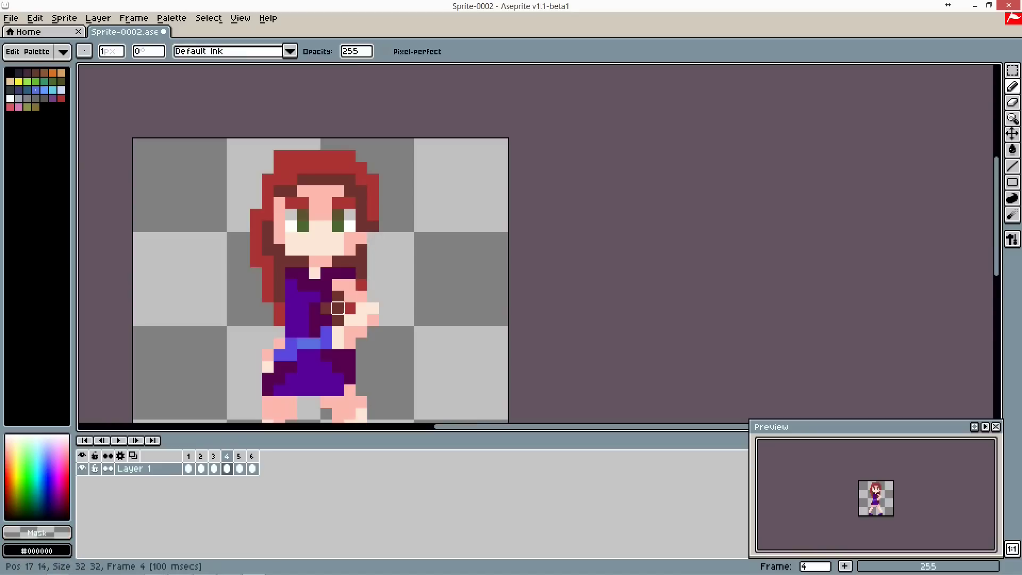
{"action": "left_click", "coordinate": [279, 320]}
Compare the reshaped hair of frame 4 with frames 1, 3, 5 and 6
{"action": "left_click", "coordinate": [213, 456]}
{"action": "left_click", "coordinate": [227, 457]}
{"action": "left_click", "coordinate": [239, 457]}
{"action": "left_click", "coordinate": [228, 457]}
{"action": "left_click", "coordinate": [240, 457]}
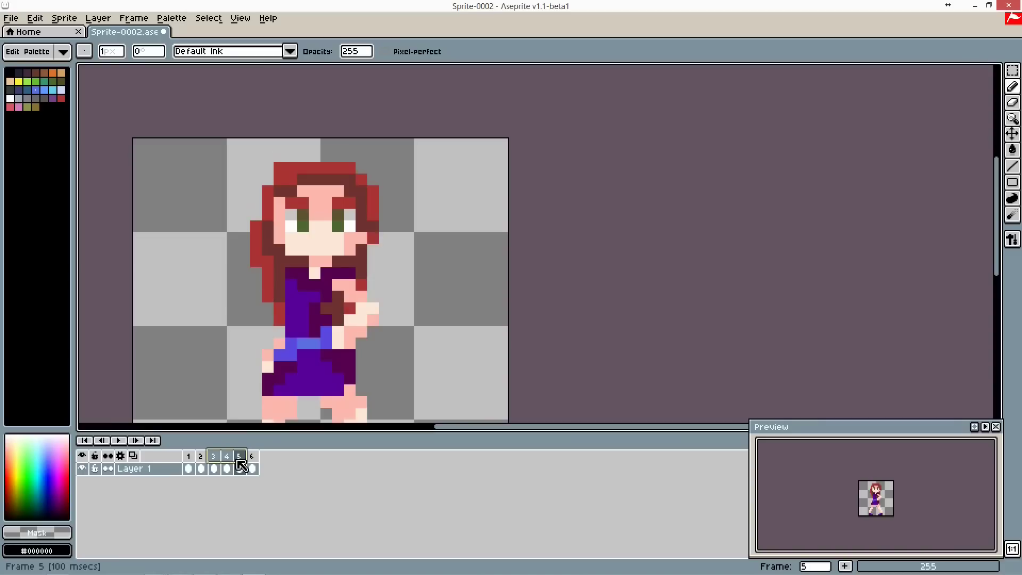
{"action": "left_click", "coordinate": [228, 458]}
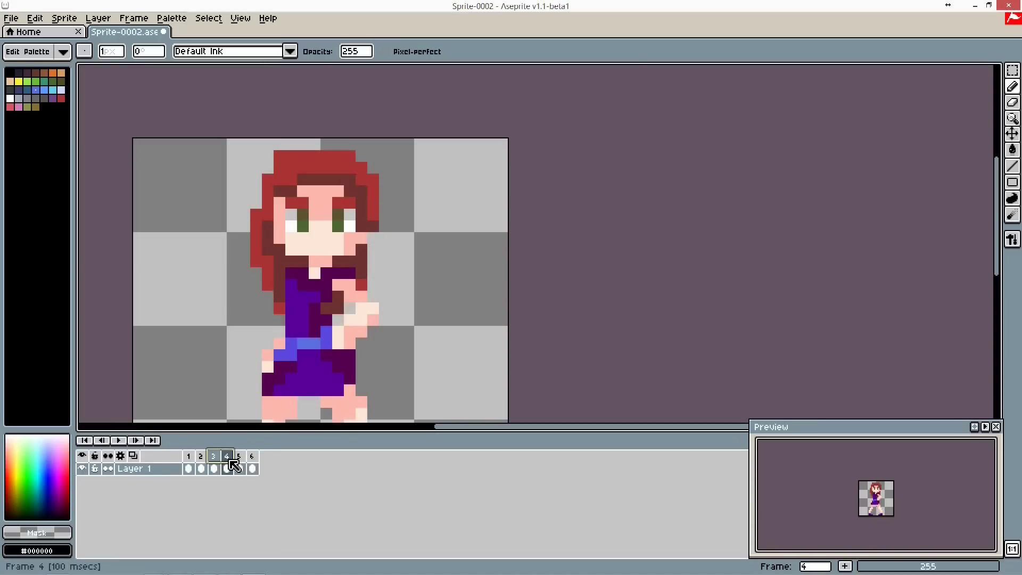
{"action": "left_click", "coordinate": [214, 458]}
{"action": "left_click_drag", "start_coordinate": [218, 461], "coordinate": [234, 466]}
{"action": "left_click", "coordinate": [191, 456]}
{"action": "left_click", "coordinate": [251, 456]}
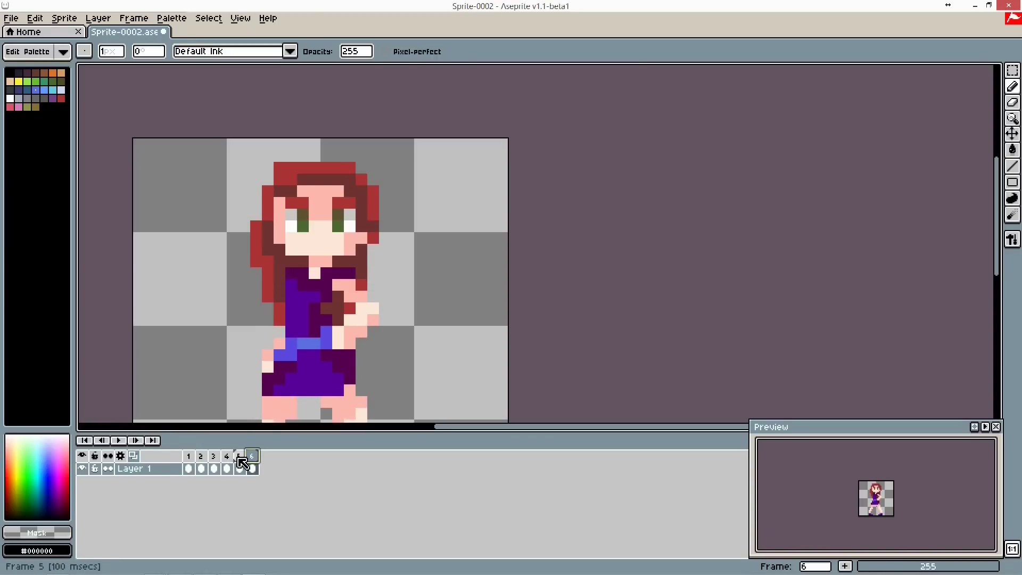
{"action": "left_click_drag", "start_coordinate": [234, 456], "coordinate": [224, 456]}
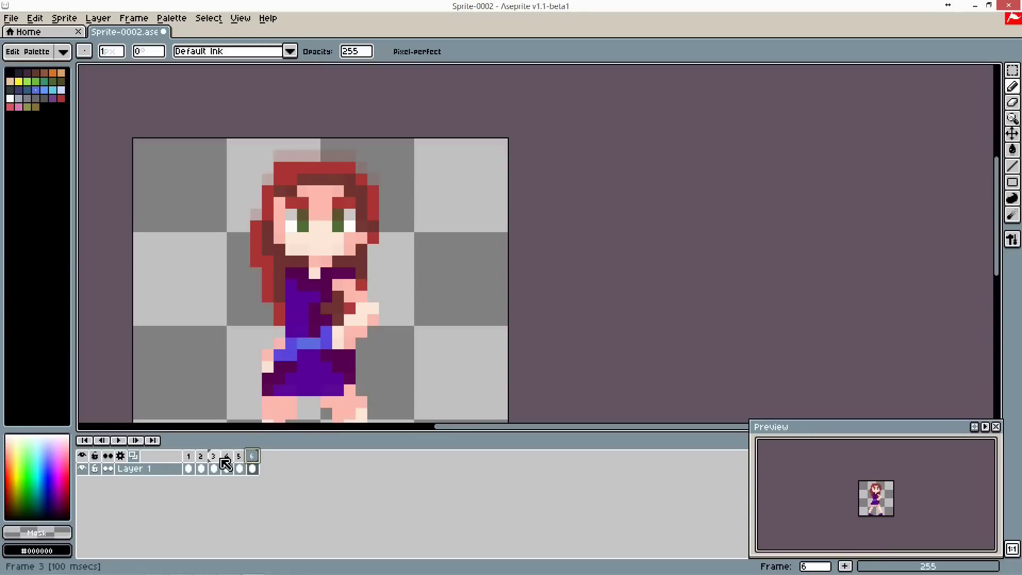
{"action": "left_click", "coordinate": [138, 459]}
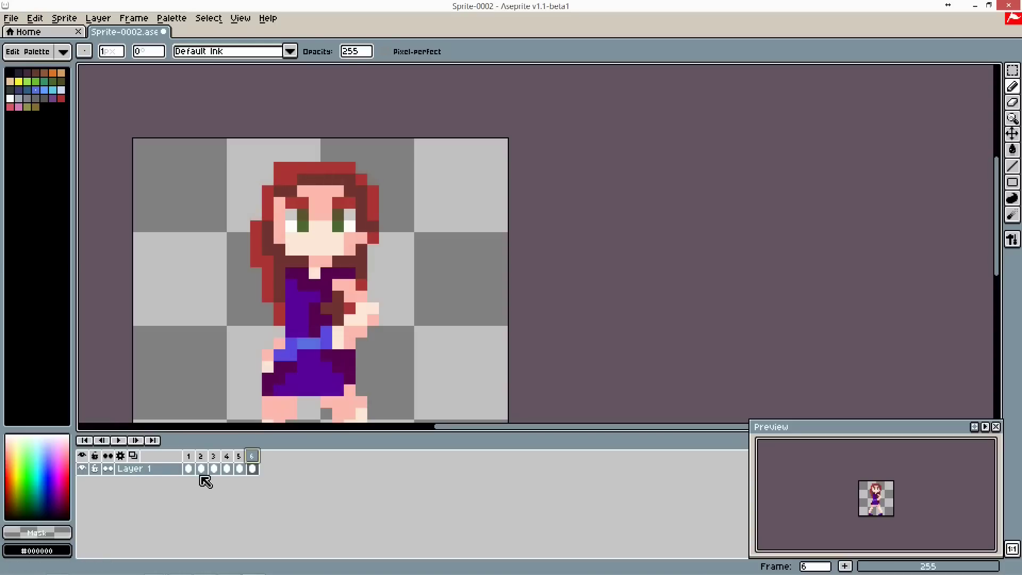
In frame 1, erase the hair's top row and repaint the dark fringe and red crown one pixel lower
{"action": "left_click", "coordinate": [193, 471]}
{"action": "scroll", "coordinate": [244, 212], "scroll_direction": "up", "scroll_amount": 1}
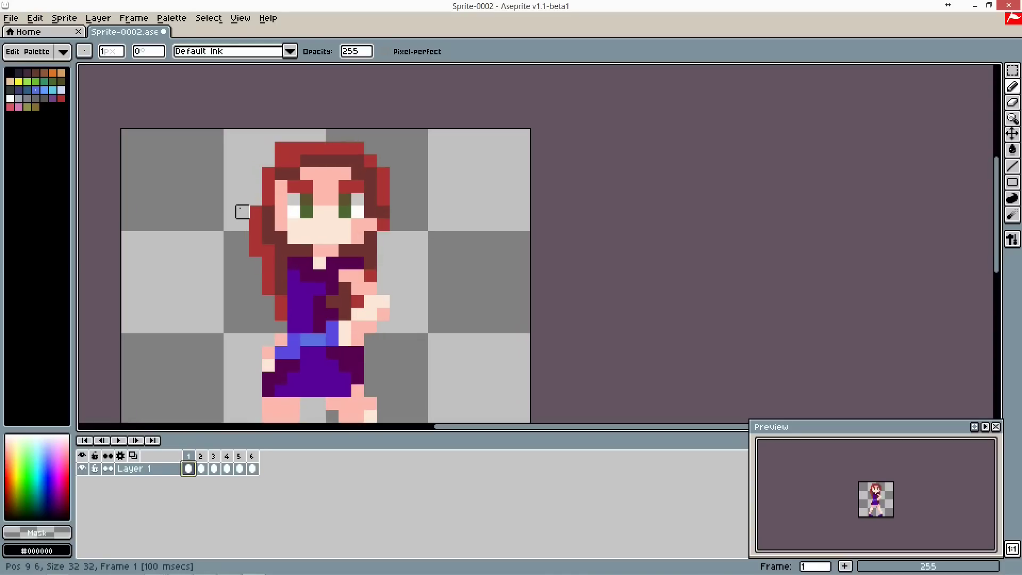
{"action": "left_click", "coordinate": [188, 456]}
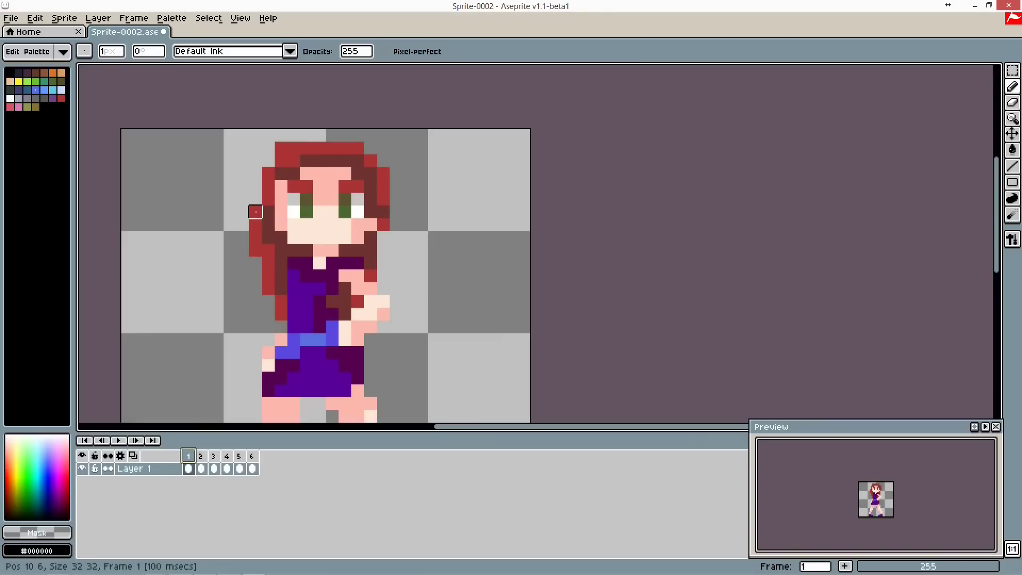
{"action": "left_click_drag", "start_coordinate": [280, 147], "coordinate": [344, 148]}
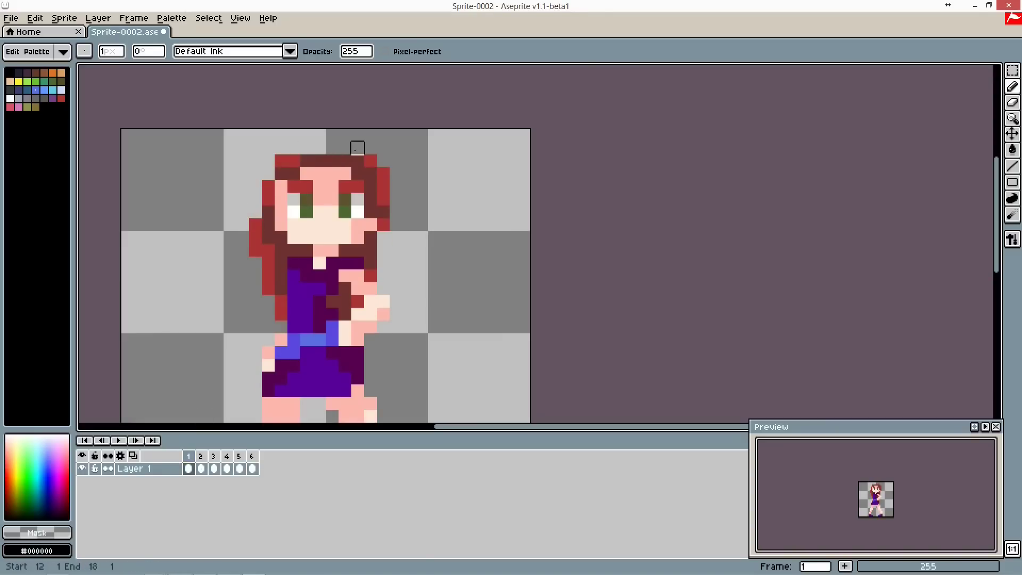
{"action": "left_click", "coordinate": [321, 156], "text": "alt"}
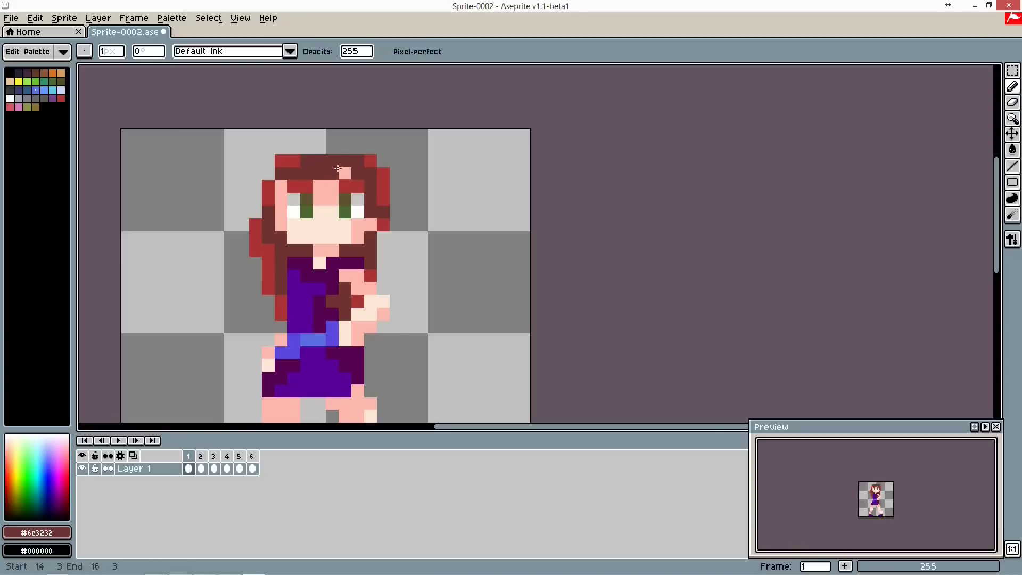
{"action": "left_click_drag", "start_coordinate": [338, 168], "coordinate": [345, 169]}
{"action": "left_click", "coordinate": [282, 159], "text": "alt"}
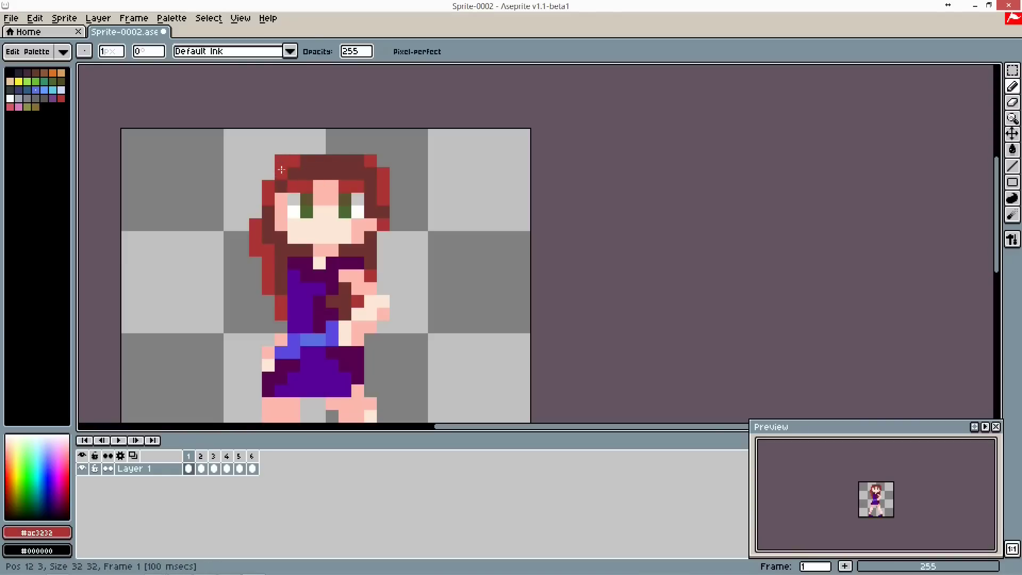
{"action": "left_click", "coordinate": [305, 162]}
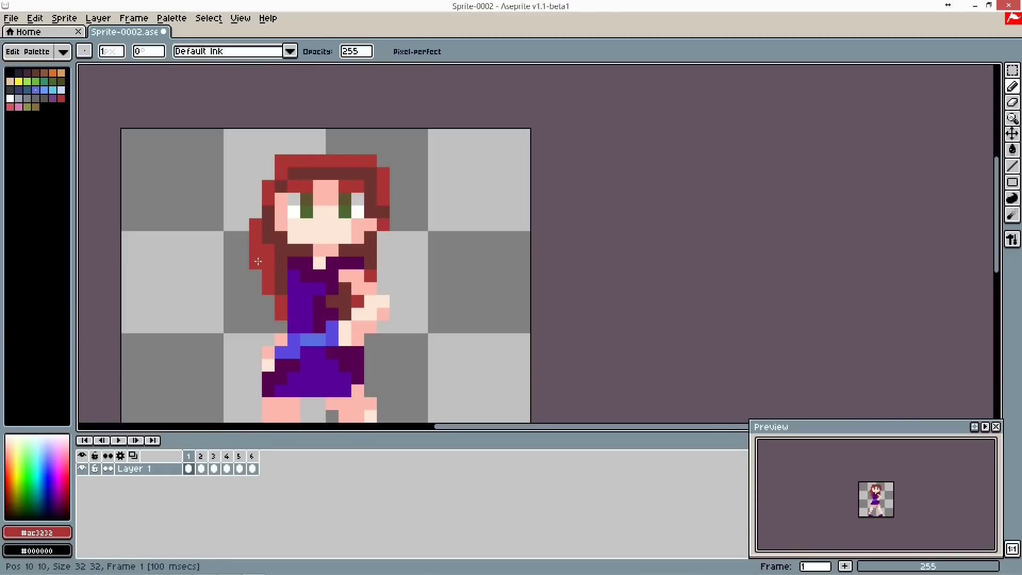
Lengthen the back hair tips in frame 1, round the crown with red pixels, and paint a skin-coloured parting topped with dark brown
{"action": "left_click", "coordinate": [268, 302]}
{"action": "left_click", "coordinate": [281, 326]}
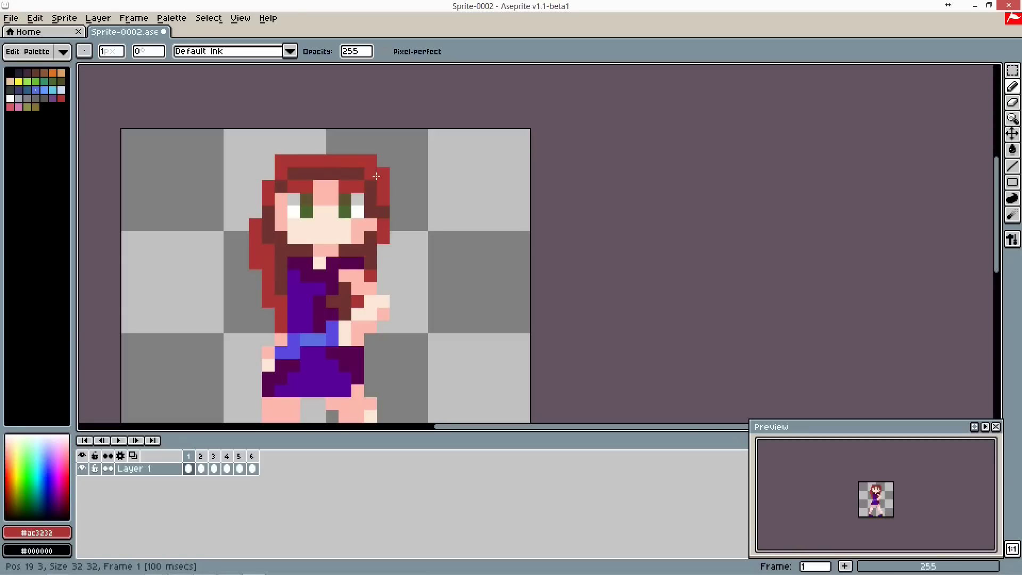
{"action": "left_click_drag", "start_coordinate": [307, 148], "coordinate": [312, 149]}
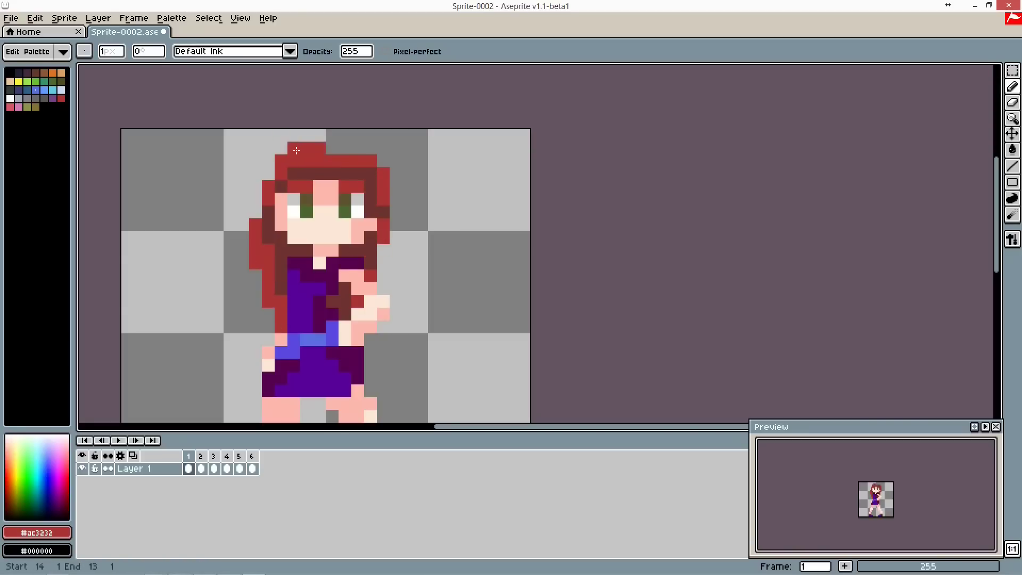
{"action": "left_click", "coordinate": [333, 183], "text": "alt"}
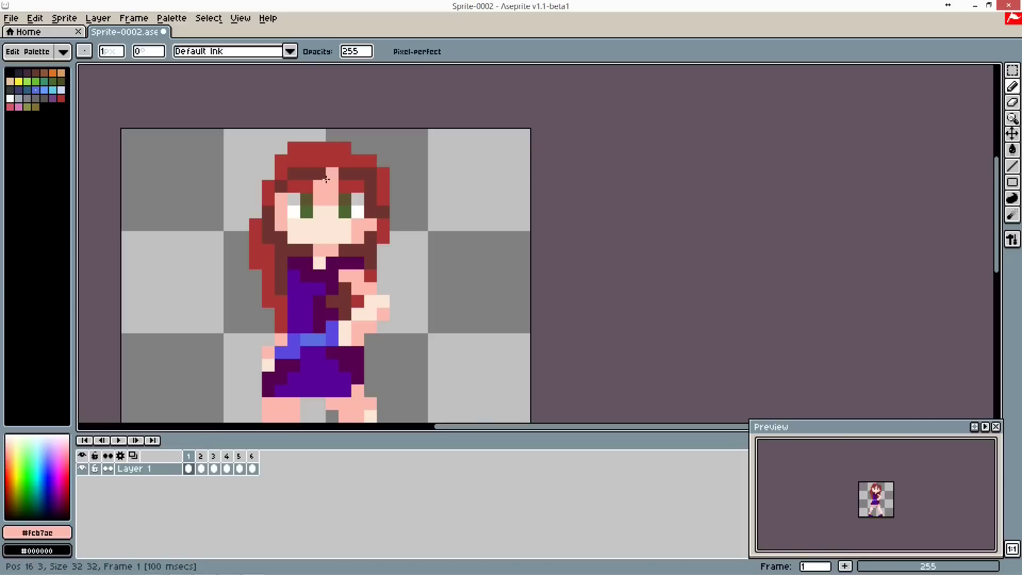
{"action": "left_click", "coordinate": [319, 162], "text": "alt"}
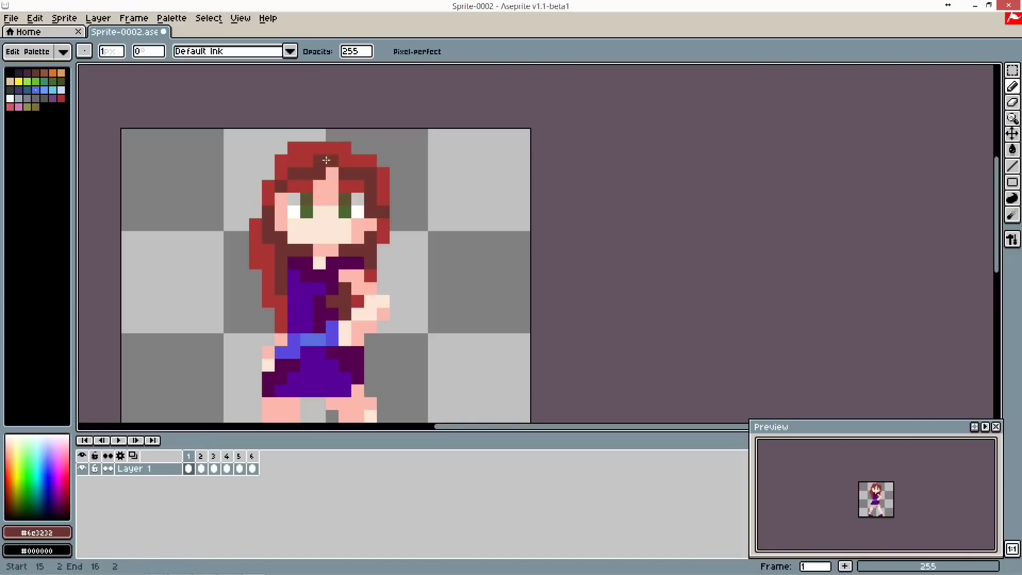
Play the animation several times at different zoom levels and examine how the hair moves between frames 1 and 2
{"action": "scroll", "coordinate": [329, 180], "scroll_direction": "down", "scroll_amount": 6}
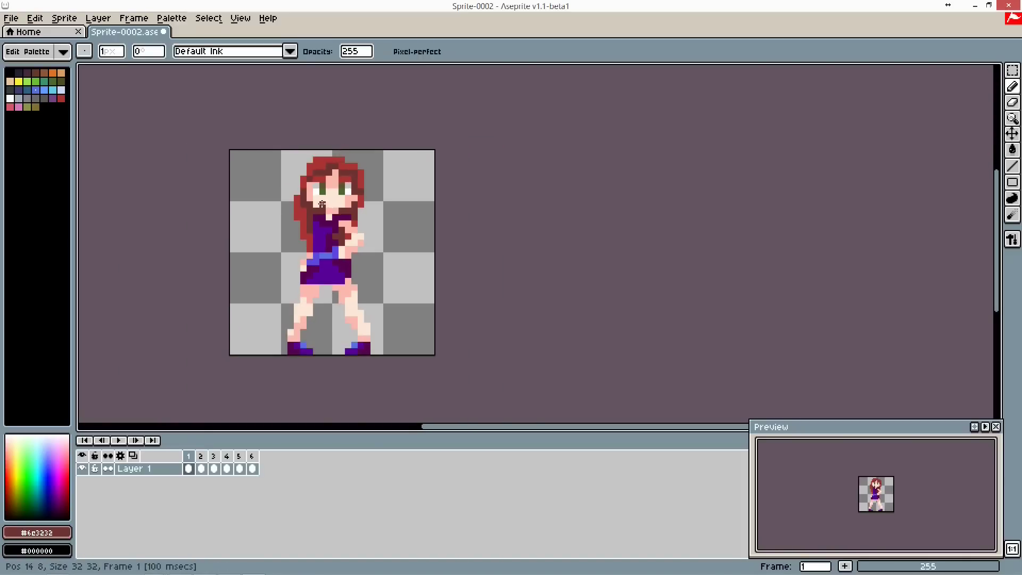
{"action": "scroll", "coordinate": [317, 220], "scroll_direction": "up", "scroll_amount": 3}
{"action": "key", "text": "Return"}
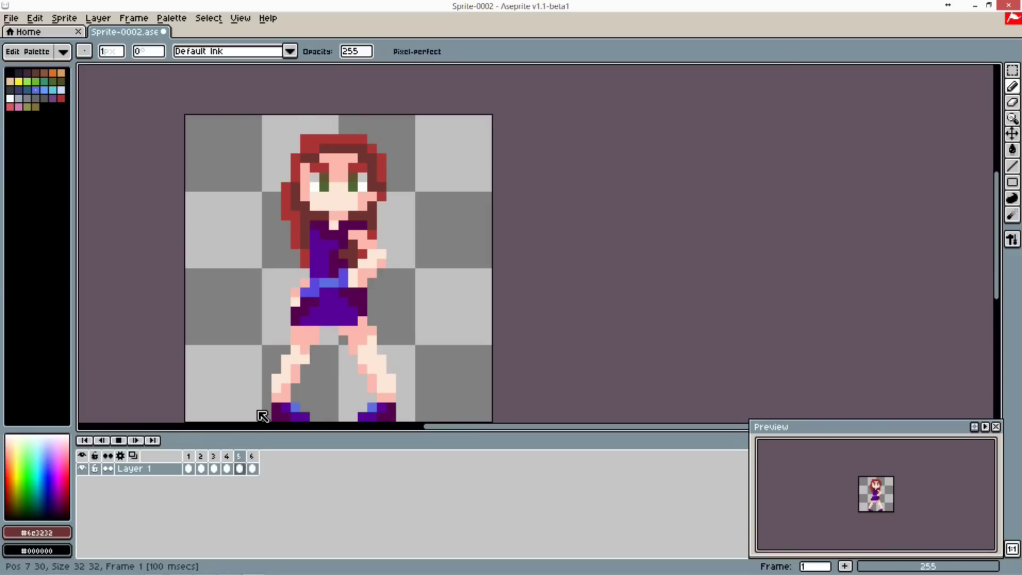
{"action": "key", "text": "Return"}
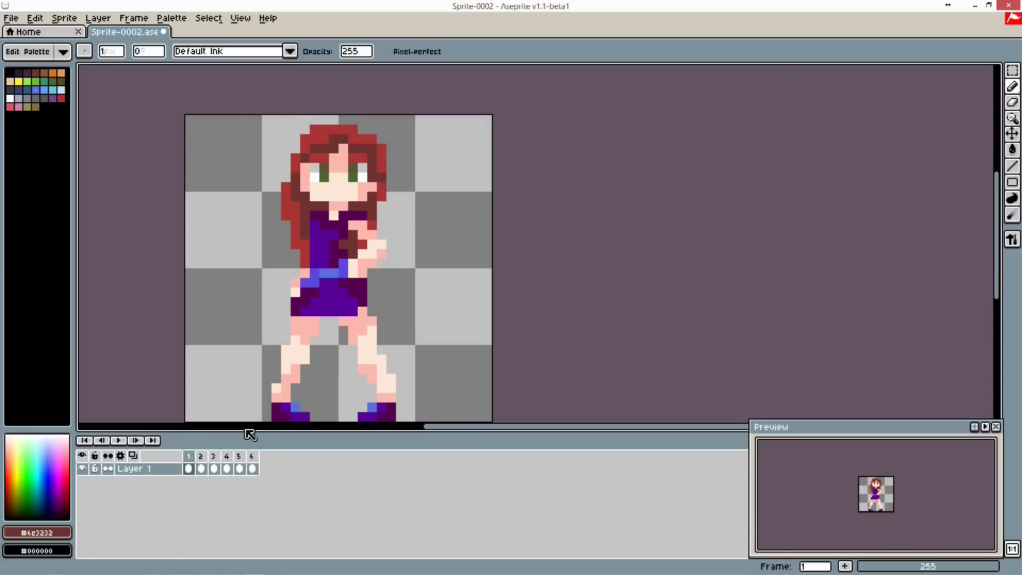
{"action": "key", "text": "i"}
{"action": "key", "text": "b"}
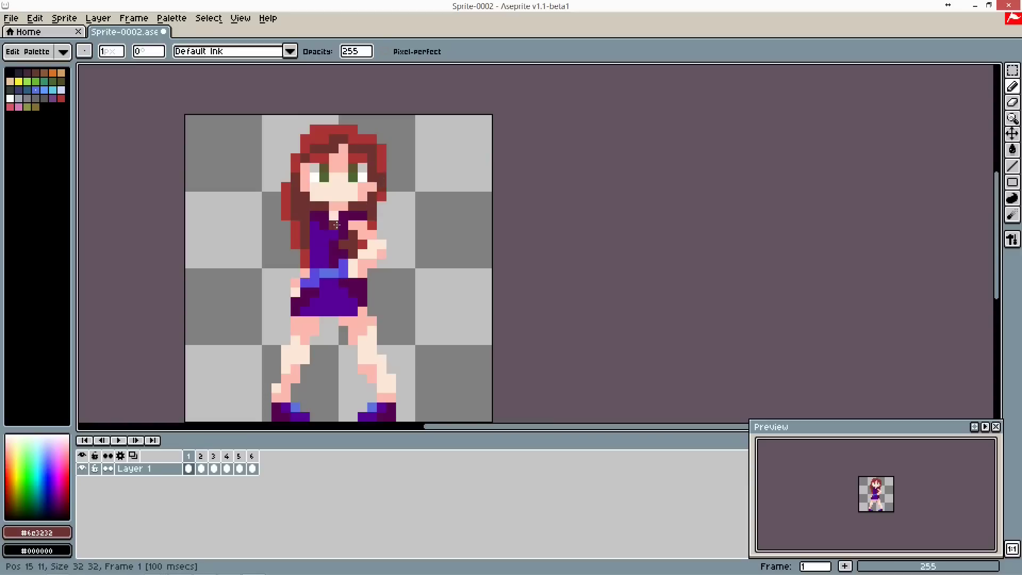
{"action": "scroll", "coordinate": [329, 243], "scroll_direction": "down", "scroll_amount": 1}
{"action": "key", "text": "Return"}
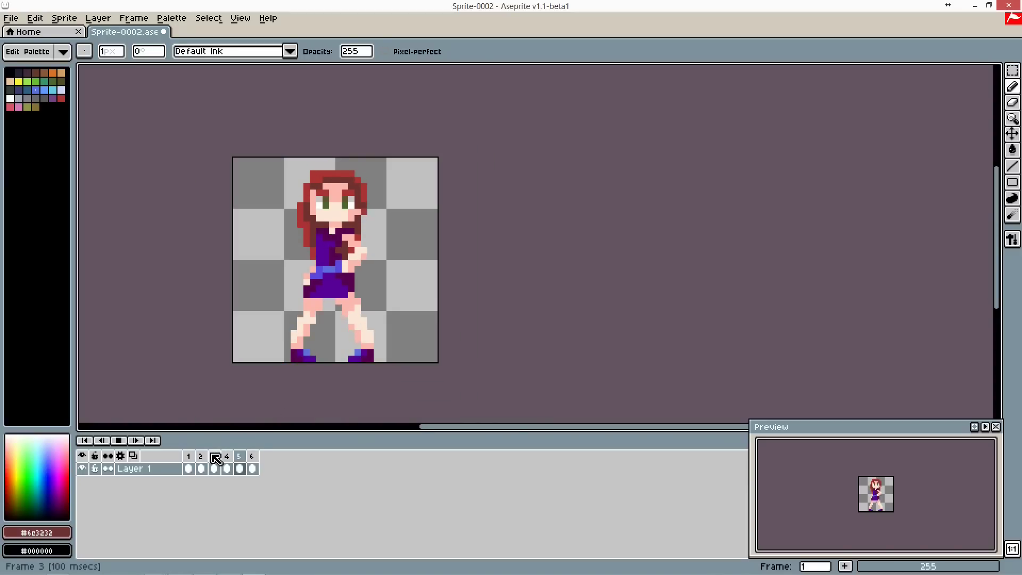
{"action": "key", "text": "Return"}
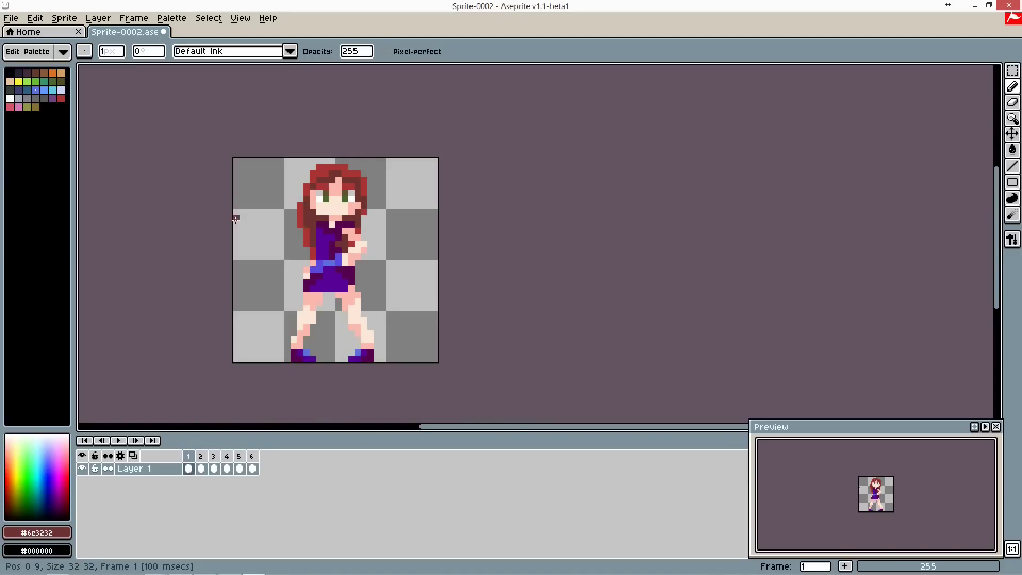
{"action": "scroll", "coordinate": [234, 217], "scroll_direction": "down", "scroll_amount": 1}
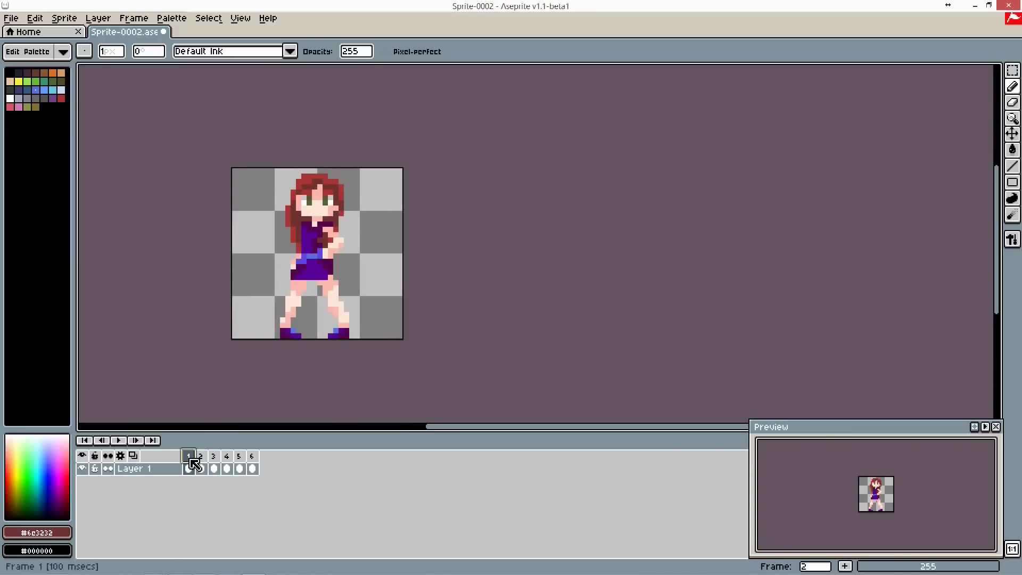
{"action": "left_click", "coordinate": [202, 458]}
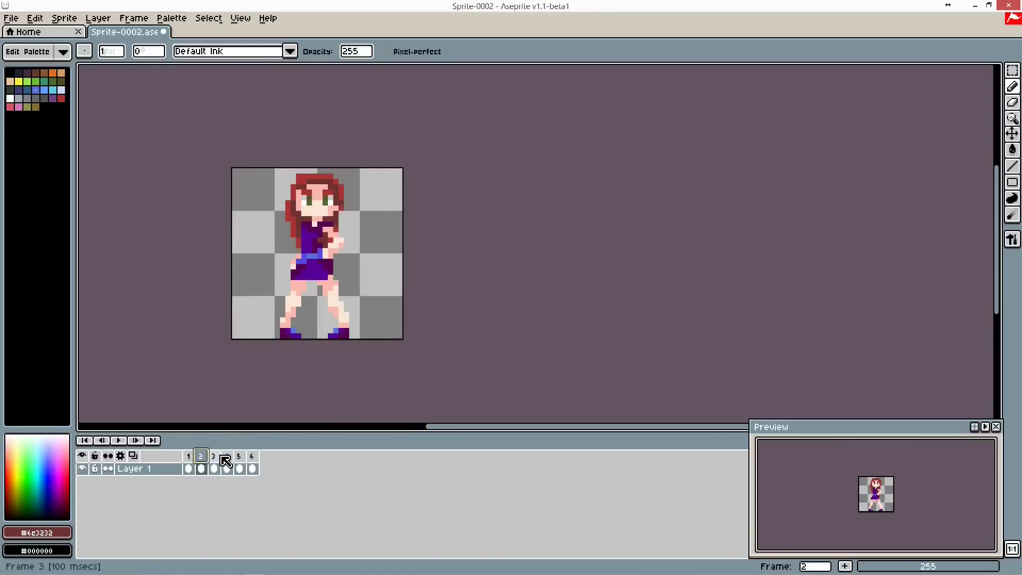
{"action": "key", "text": "Return"}
{"action": "key", "text": "Return"}
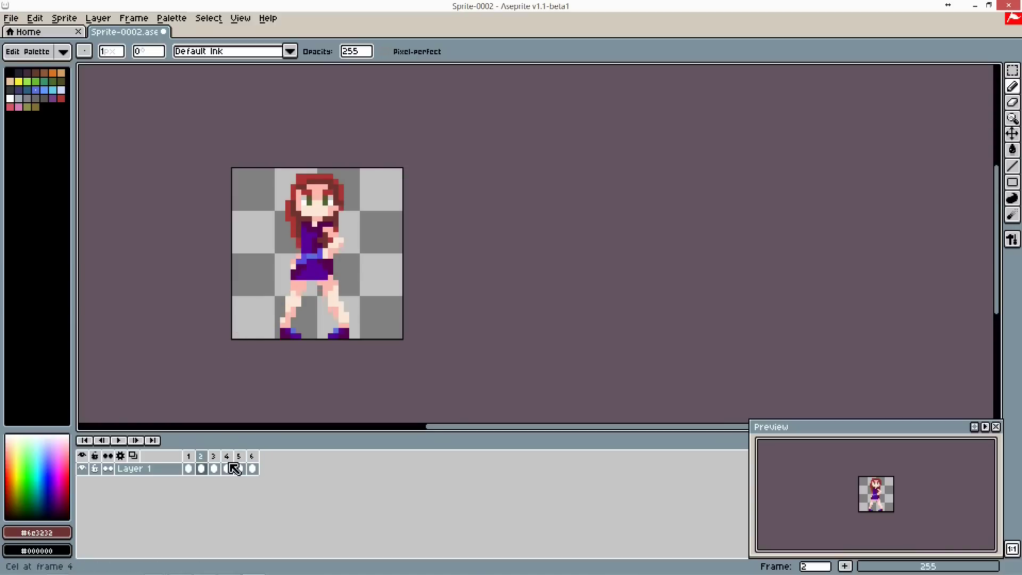
Add a seventh frame after frame 6 as a copy of its lowered pose
{"action": "left_click", "coordinate": [241, 467]}
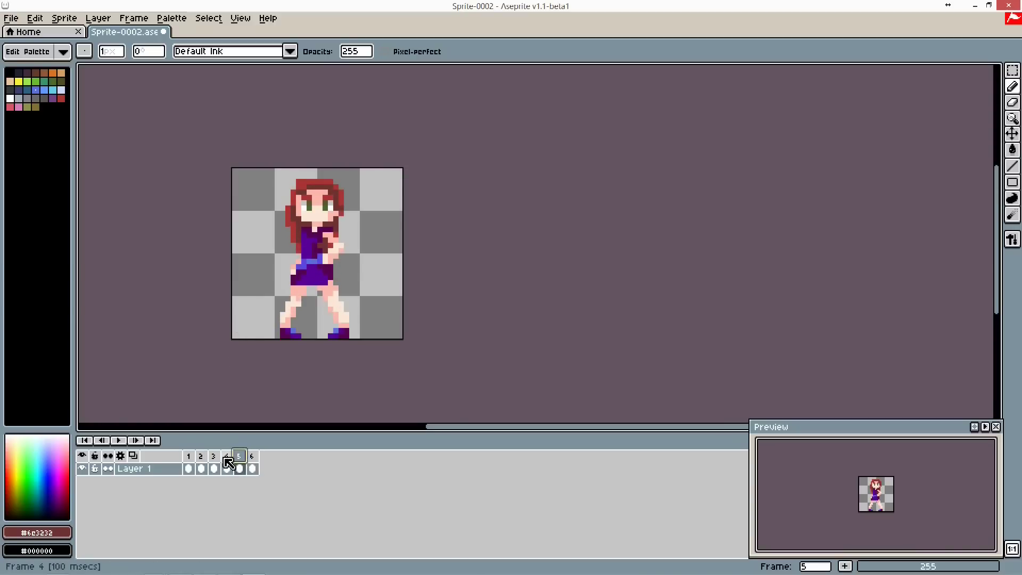
{"action": "right_click", "coordinate": [251, 456]}
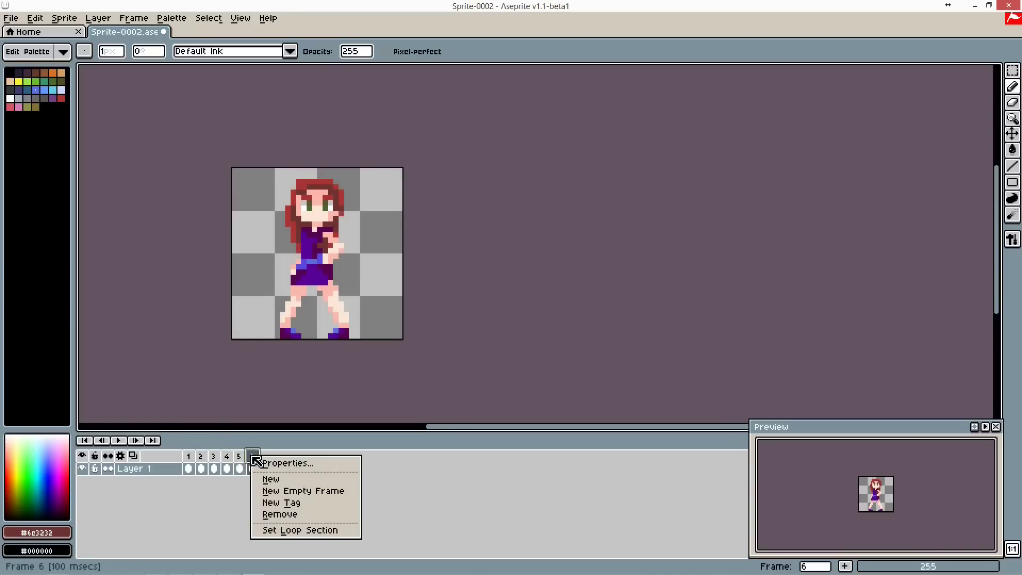
{"action": "left_click", "coordinate": [273, 482]}
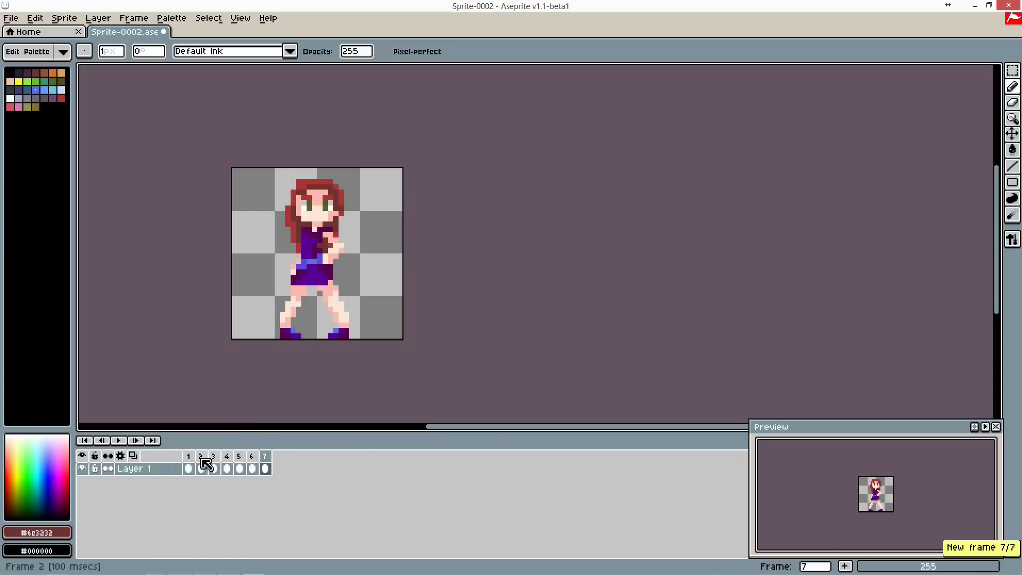
Step through frames 2 to 5 and compare the hair outline in the upright and lowered poses
{"action": "left_click", "coordinate": [217, 457]}
{"action": "right_click", "coordinate": [216, 459]}
{"action": "left_click", "coordinate": [206, 458]}
{"action": "scroll", "coordinate": [324, 169], "scroll_direction": "up", "scroll_amount": 1}
{"action": "left_click", "coordinate": [244, 456]}
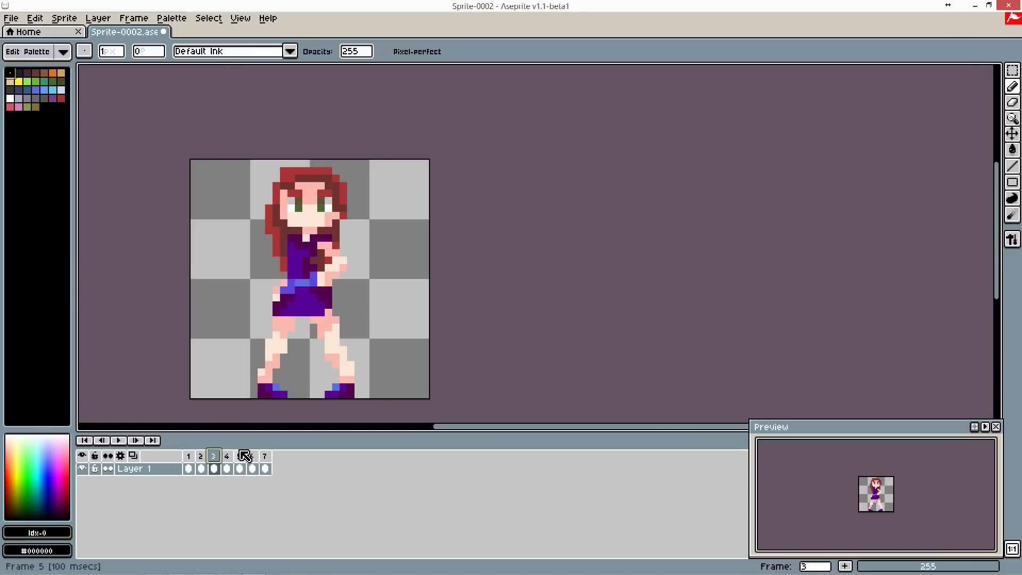
{"action": "key", "text": "period"}
{"action": "key", "text": "comma"}
{"action": "key", "text": "period"}
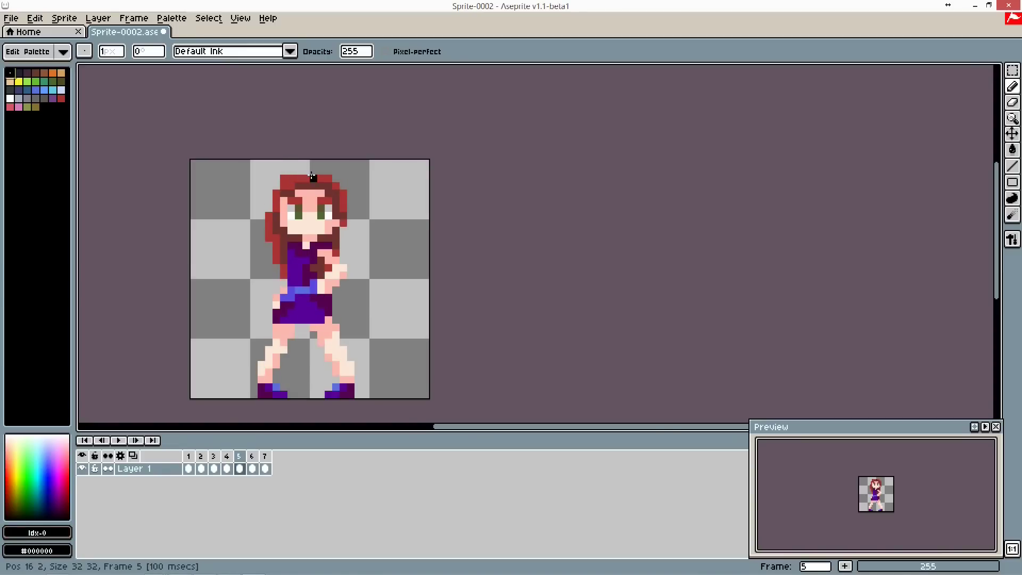
Trim the corner pixels of the crown in frame 5 and narrow the skin-coloured parting on the forehead with dark brown pixels
{"action": "key", "text": "comma"}
{"action": "key", "text": "period"}
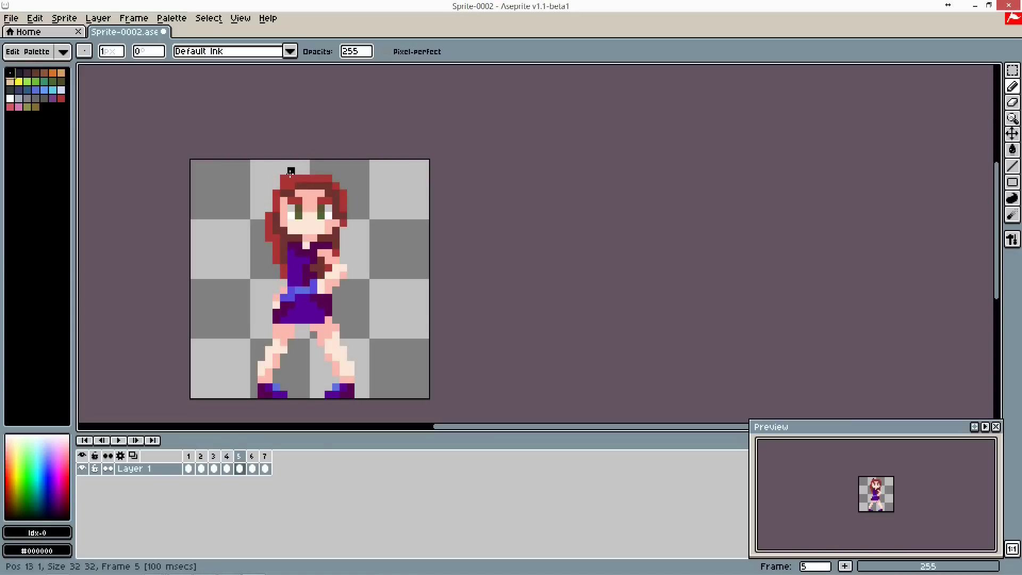
{"action": "key", "text": "comma"}
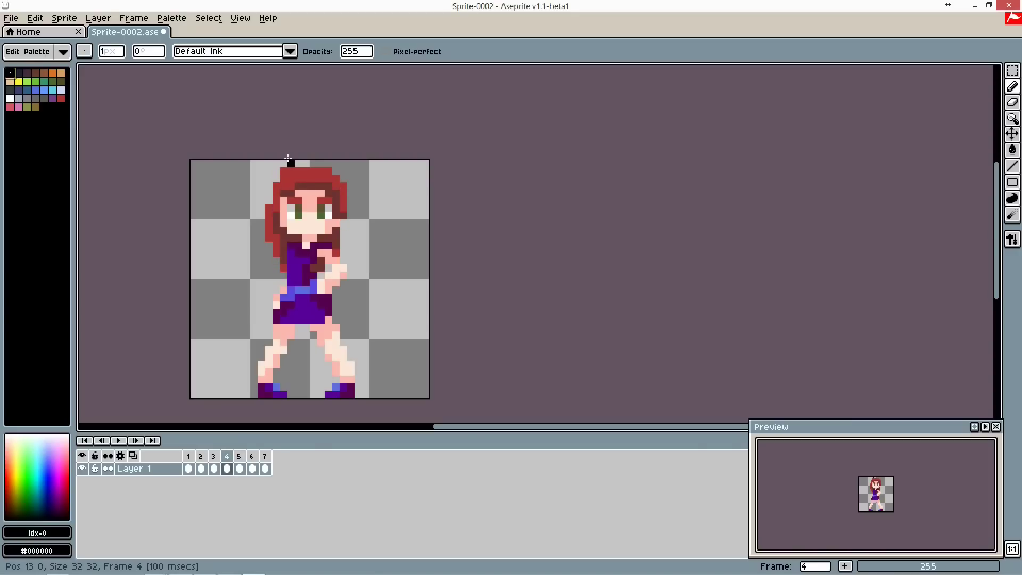
{"action": "key", "text": "period"}
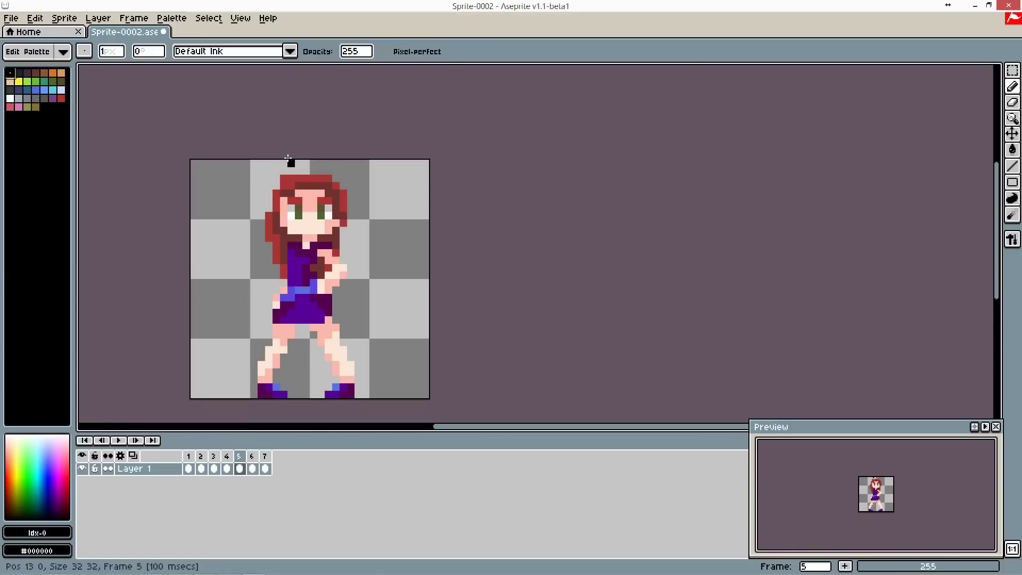
{"action": "scroll", "coordinate": [288, 158], "scroll_direction": "up", "scroll_amount": 2}
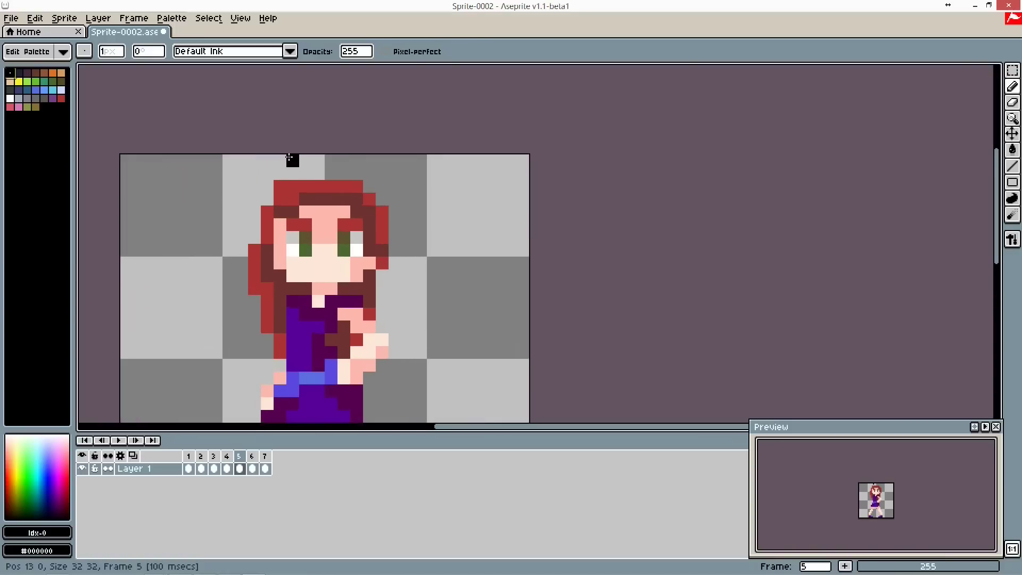
{"action": "left_click", "coordinate": [281, 185]}
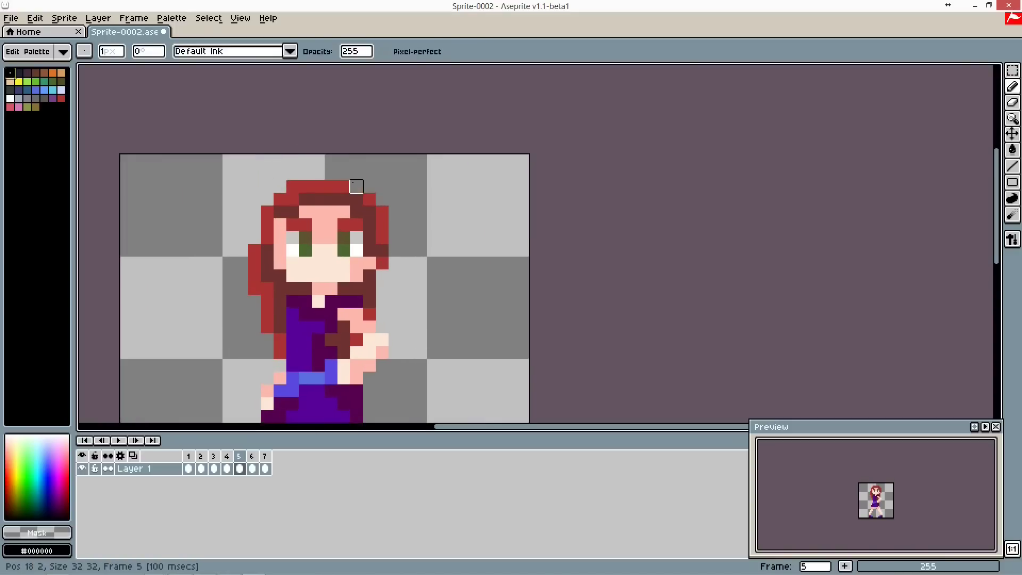
{"action": "left_click", "coordinate": [339, 185]}
{"action": "left_click", "coordinate": [309, 200], "text": "alt"}
{"action": "left_click", "coordinate": [309, 209]}
{"action": "left_click", "coordinate": [344, 210]}
{"action": "left_click", "coordinate": [277, 225]}
Lengthen the side lock beside the face and the back hair tips in frame 5 with red #ac3232 pixels
{"action": "left_click", "coordinate": [317, 188], "text": "alt"}
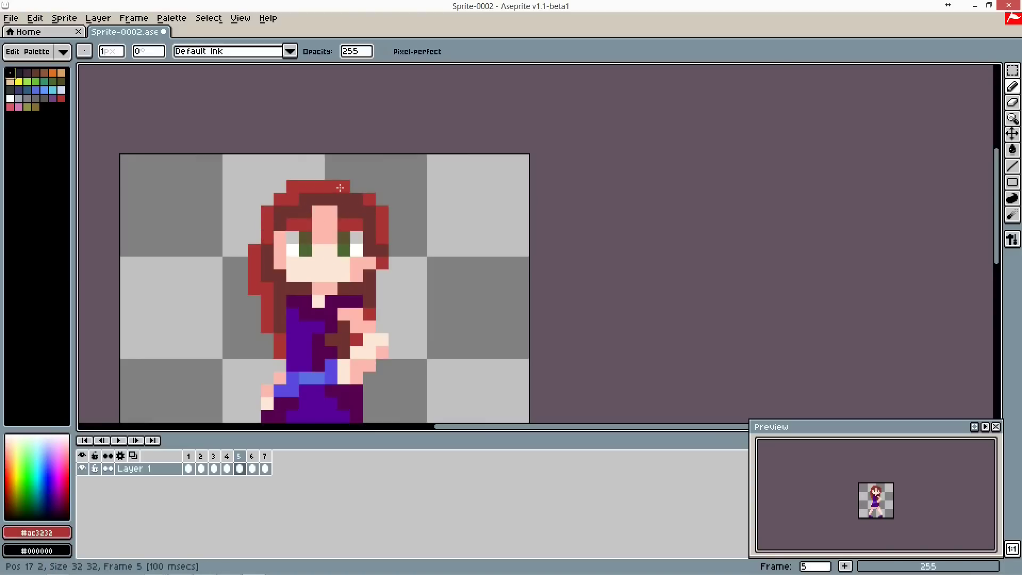
{"action": "left_click", "coordinate": [382, 251]}
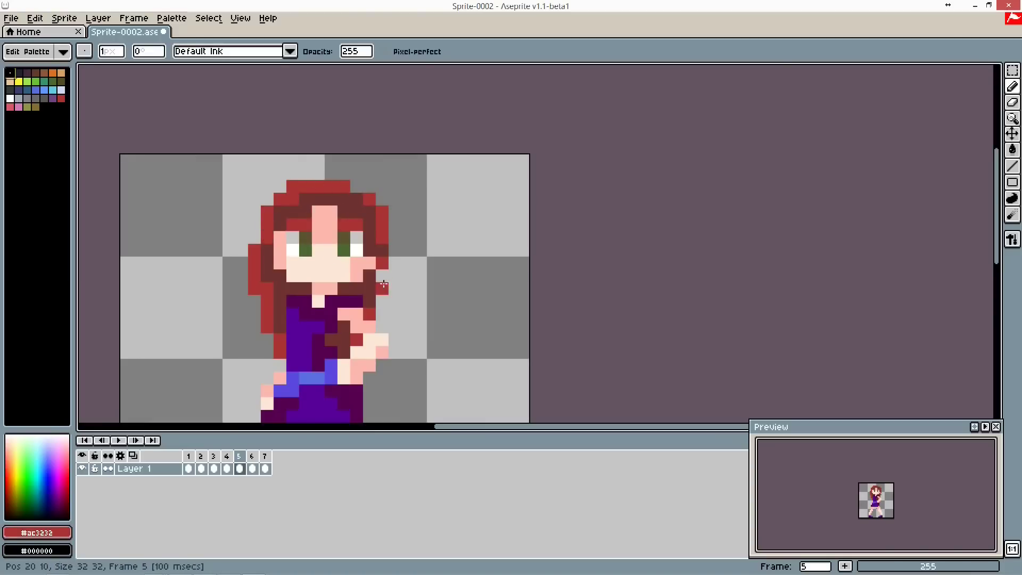
{"action": "left_click", "coordinate": [254, 301]}
{"action": "left_click", "coordinate": [267, 339]}
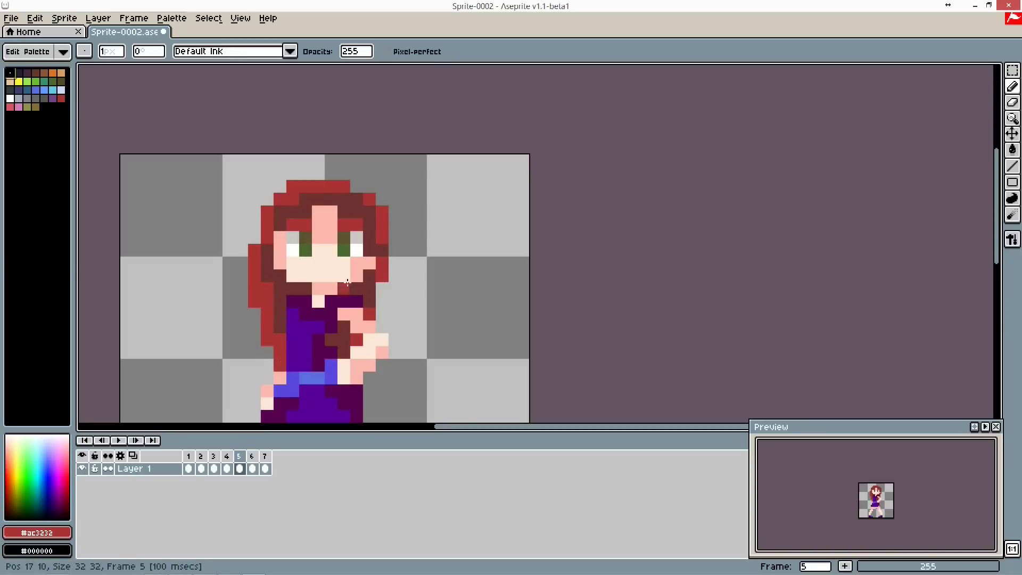
{"action": "scroll", "coordinate": [349, 314], "scroll_direction": "down", "scroll_amount": 2}
{"action": "scroll", "coordinate": [349, 309], "scroll_direction": "up", "scroll_amount": 2}
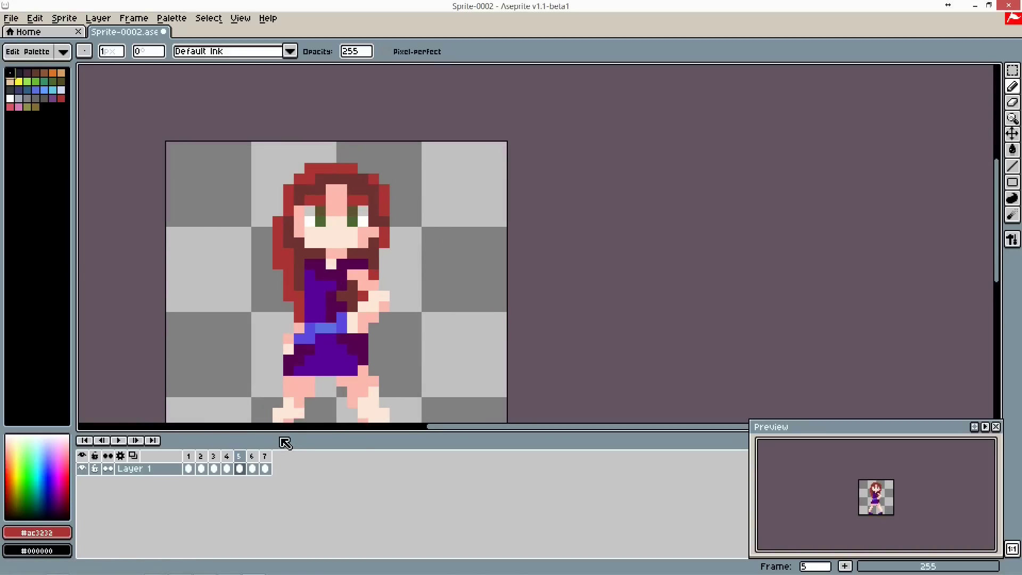
Switch back and forth between frames 4, 5, 6 and 7 and compare the crown and hair outlines
{"action": "left_click", "coordinate": [228, 456]}
{"action": "left_click", "coordinate": [239, 457]}
{"action": "left_click", "coordinate": [252, 456]}
{"action": "left_click", "coordinate": [241, 456]}
{"action": "left_click", "coordinate": [252, 456]}
{"action": "left_click", "coordinate": [266, 455]}
{"action": "left_click", "coordinate": [252, 456]}
{"action": "left_click", "coordinate": [241, 455]}
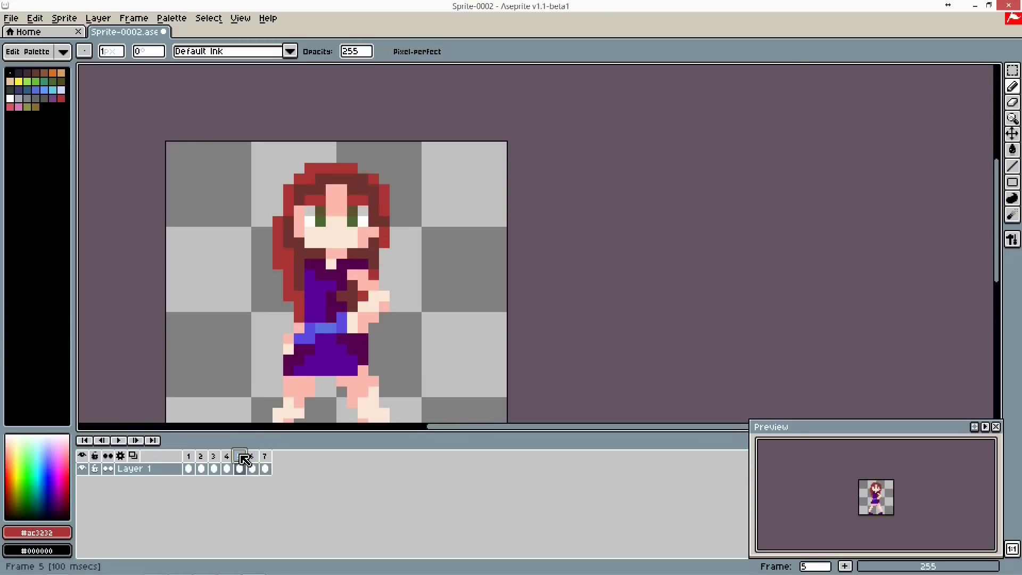
{"action": "left_click", "coordinate": [227, 457]}
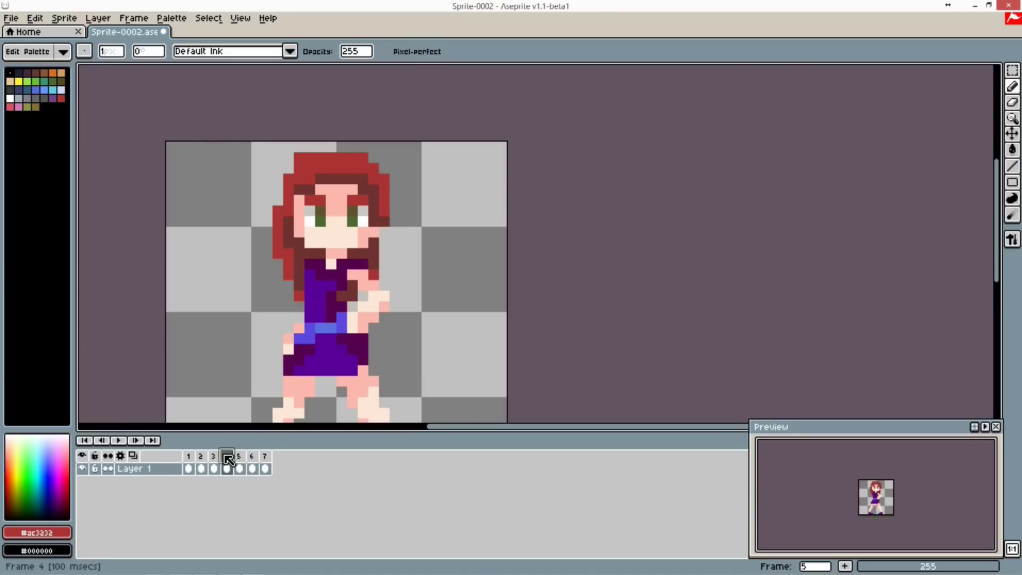
Add a copy of frame 2 directly after it and return to frame 2 by way of frame 1
{"action": "left_click", "coordinate": [192, 457]}
{"action": "left_click", "coordinate": [198, 455]}
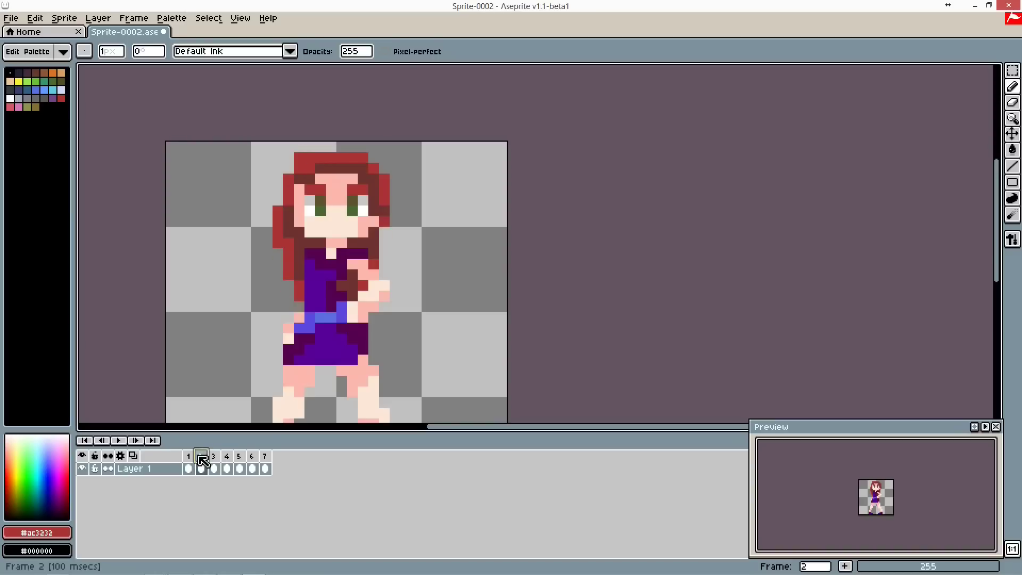
{"action": "right_click", "coordinate": [200, 457]}
{"action": "left_click", "coordinate": [217, 479]}
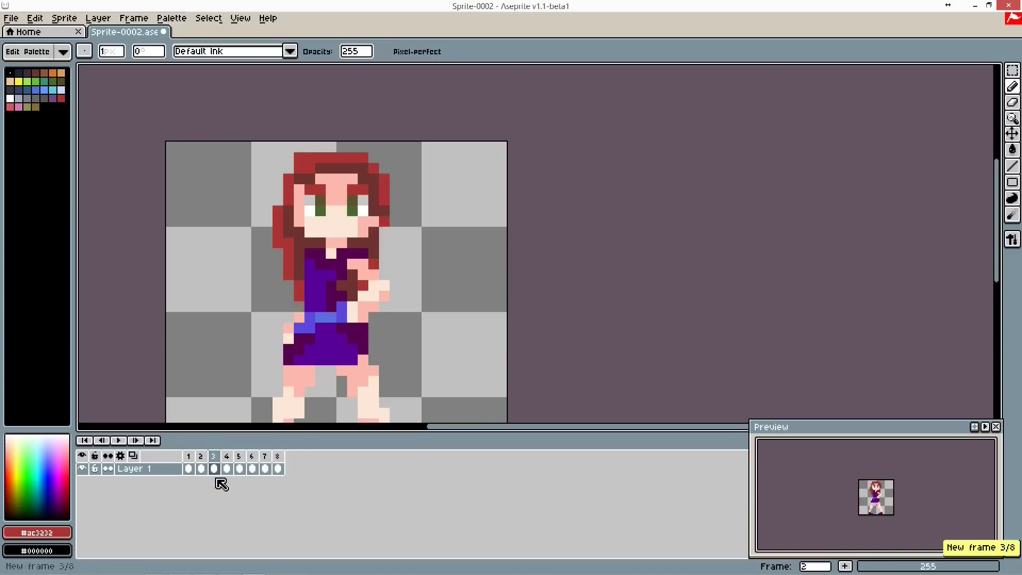
{"action": "left_click", "coordinate": [189, 456]}
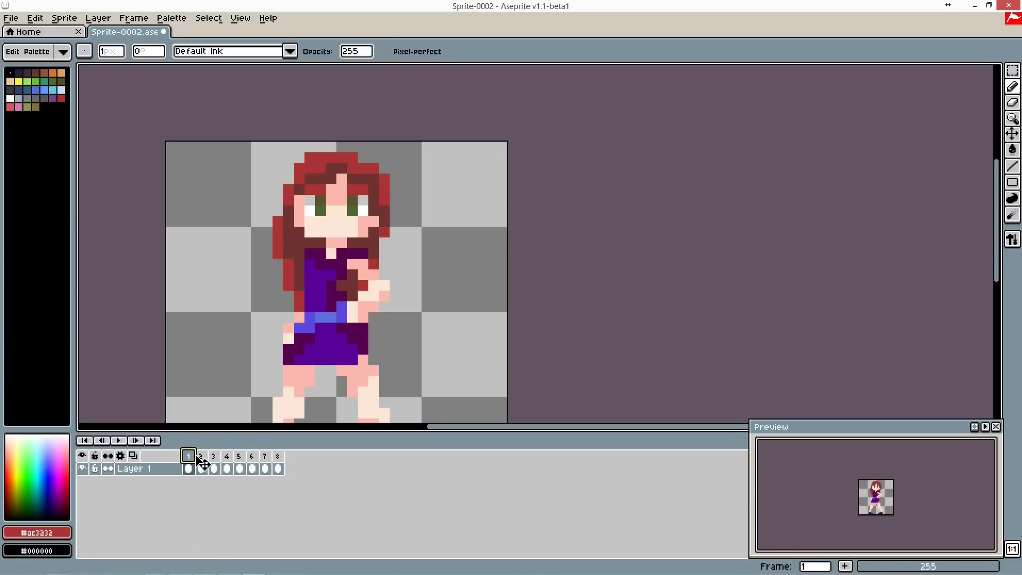
{"action": "left_click", "coordinate": [201, 459]}
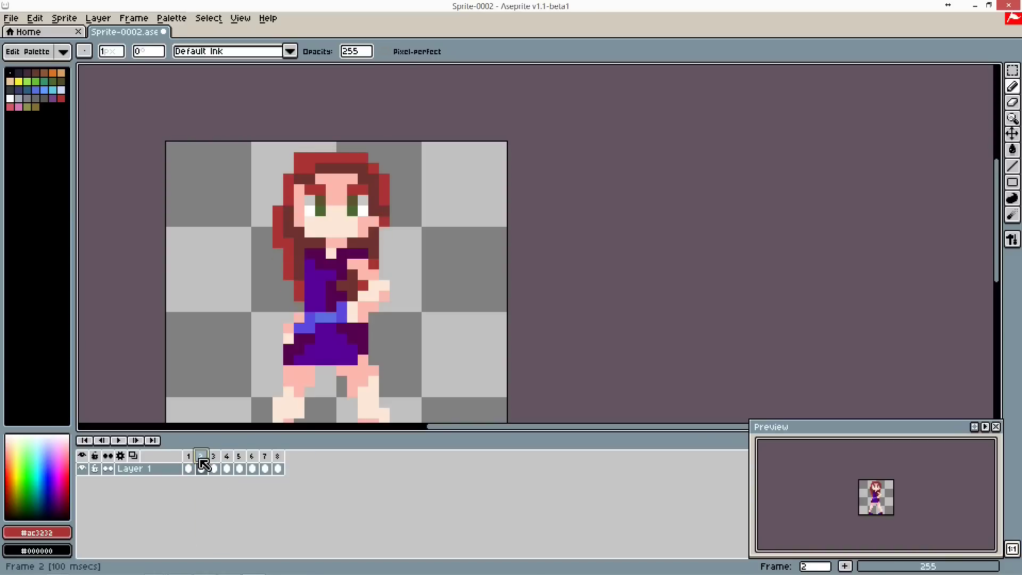
Raise the crown in frame 2 by one row of red pixels and shorten the back hair by erasing its lower edge pixels
{"action": "scroll", "coordinate": [285, 107], "scroll_direction": "up", "scroll_amount": 1}
{"action": "left_click_drag", "start_coordinate": [302, 139], "coordinate": [363, 139]}
{"action": "left_click", "coordinate": [288, 162]}
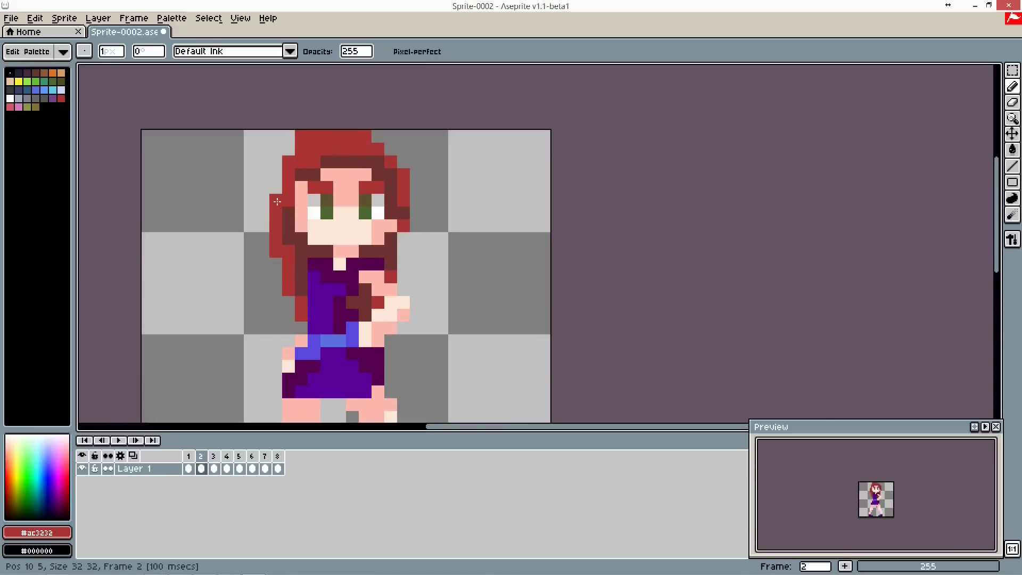
{"action": "left_click", "coordinate": [292, 327], "text": "alt"}
{"action": "left_click", "coordinate": [299, 315]}
{"action": "left_click_drag", "start_coordinate": [288, 304], "coordinate": [285, 293]}
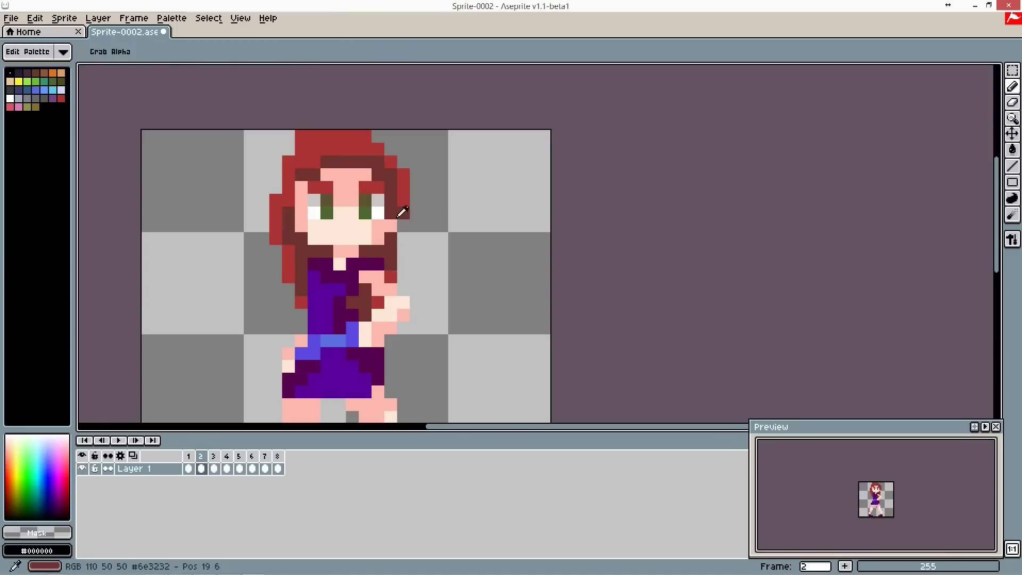
Recolour the side lock's lowest pixel red in frame 2 and paint dark brown pixels above the hairline at the crown
{"action": "left_click", "coordinate": [401, 196], "text": "alt"}
{"action": "left_click", "coordinate": [404, 171], "text": "alt"}
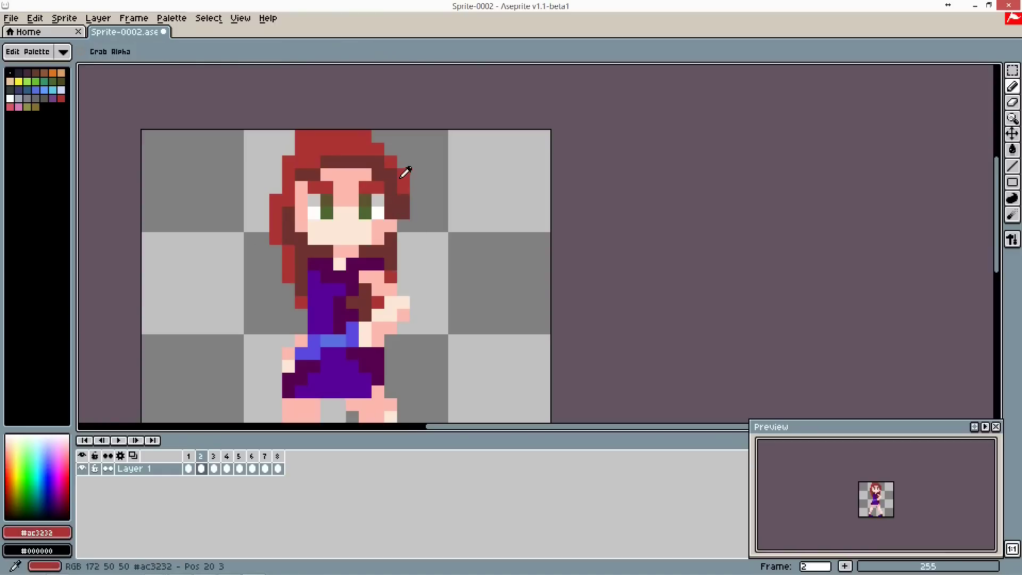
{"action": "left_click", "coordinate": [402, 214]}
{"action": "left_click", "coordinate": [335, 158], "text": "alt"}
{"action": "left_click", "coordinate": [333, 154]}
{"action": "scroll", "coordinate": [339, 155], "scroll_direction": "down", "scroll_amount": 2}
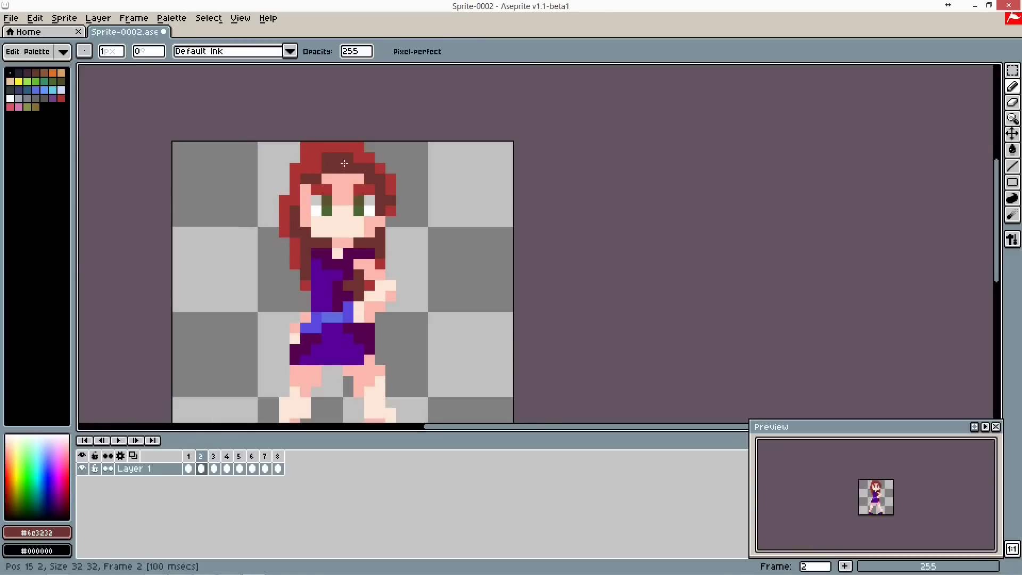
{"action": "scroll", "coordinate": [321, 169], "scroll_direction": "up", "scroll_amount": 1}
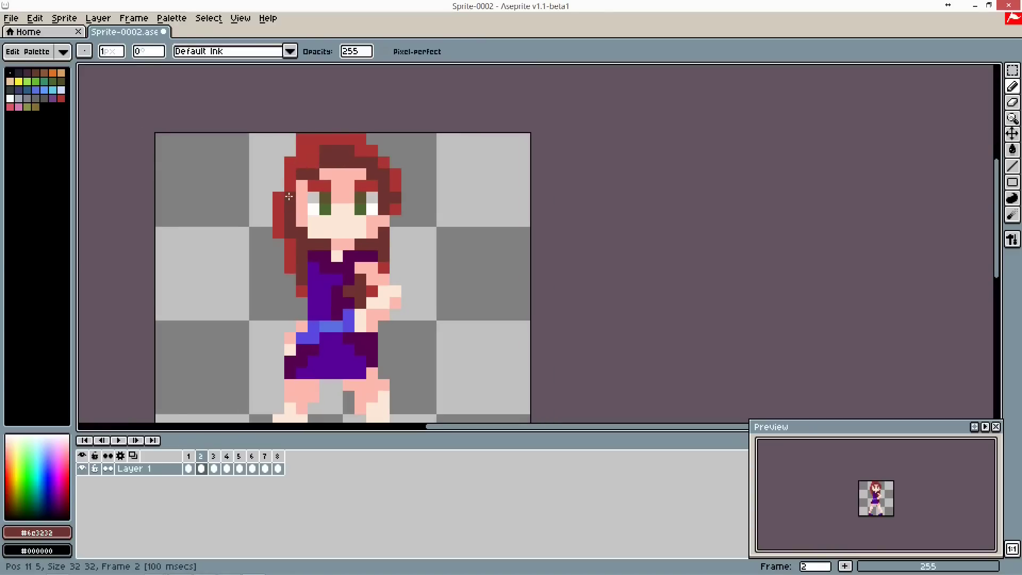
Play the whole animation at a smaller zoom level and examine the hair movement
{"action": "key", "text": "Return"}
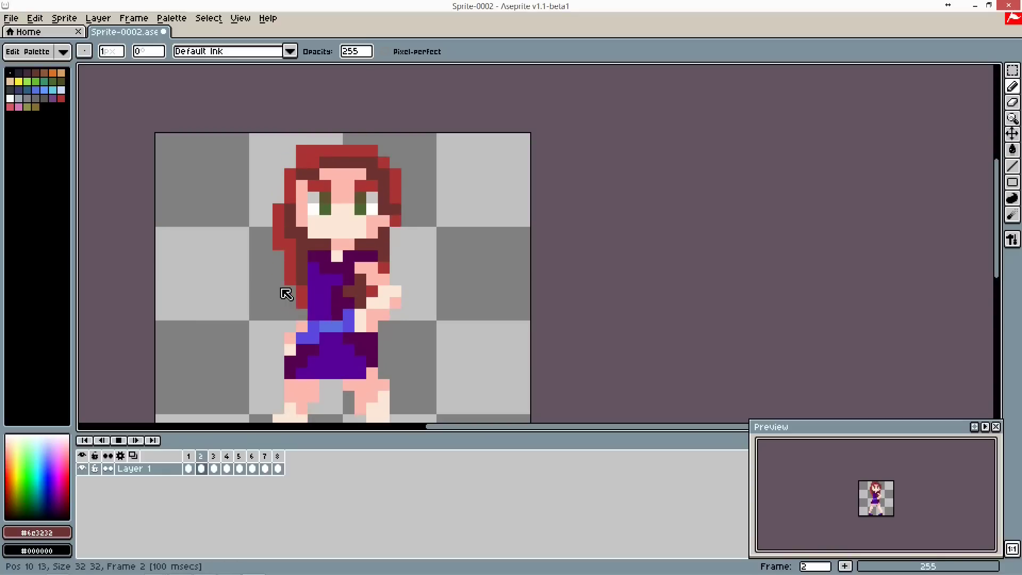
{"action": "scroll", "coordinate": [286, 294], "scroll_direction": "down", "scroll_amount": 4}
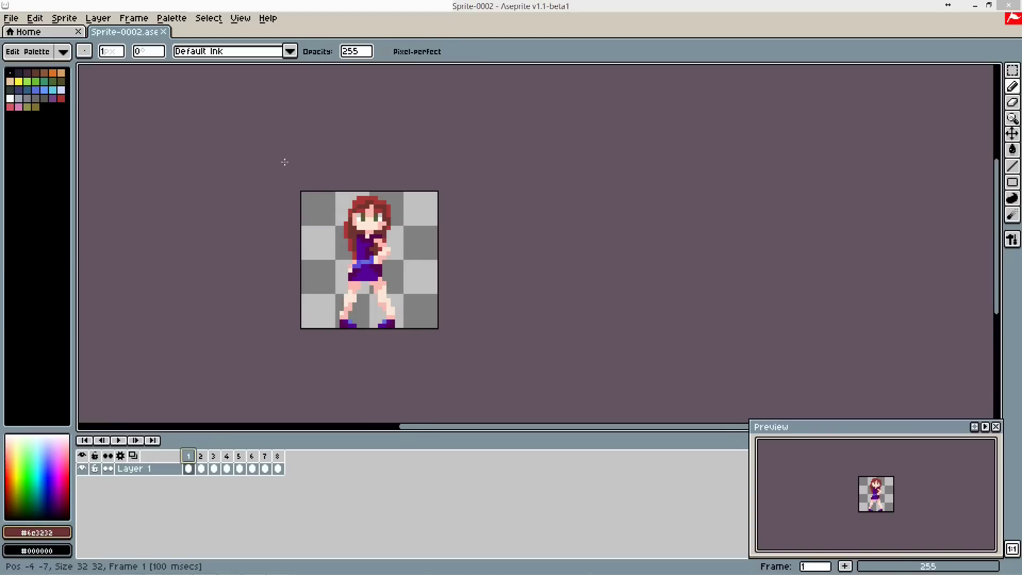
{"action": "left_click", "coordinate": [294, 164]}
{"action": "scroll", "coordinate": [359, 245], "scroll_direction": "up", "scroll_amount": 2}
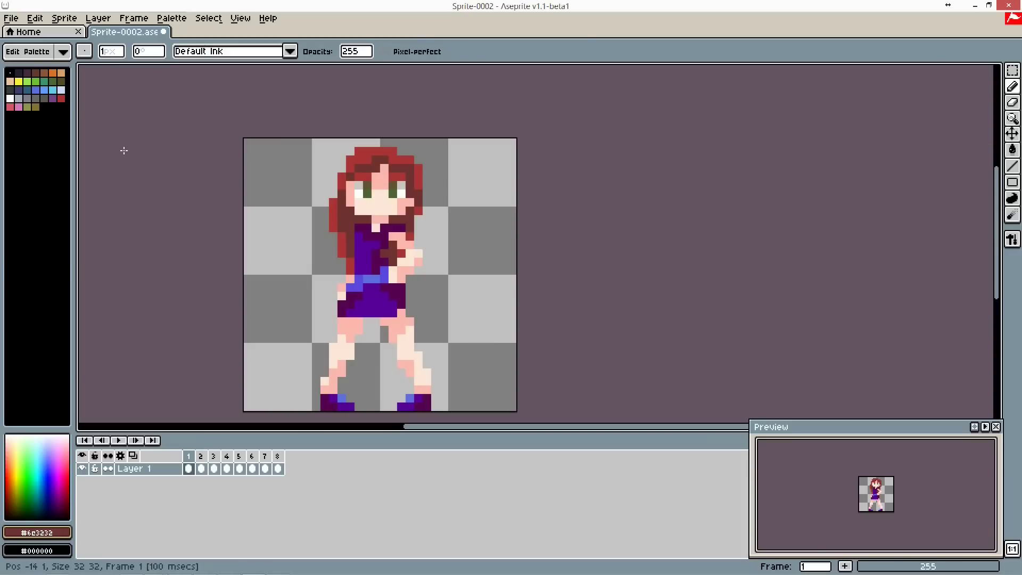
Try a near-white #fafff2 outline along the outer edge of the left leg in frame 1, and undo it
{"action": "left_click_drag", "start_coordinate": [38, 439], "coordinate": [12, 428]}
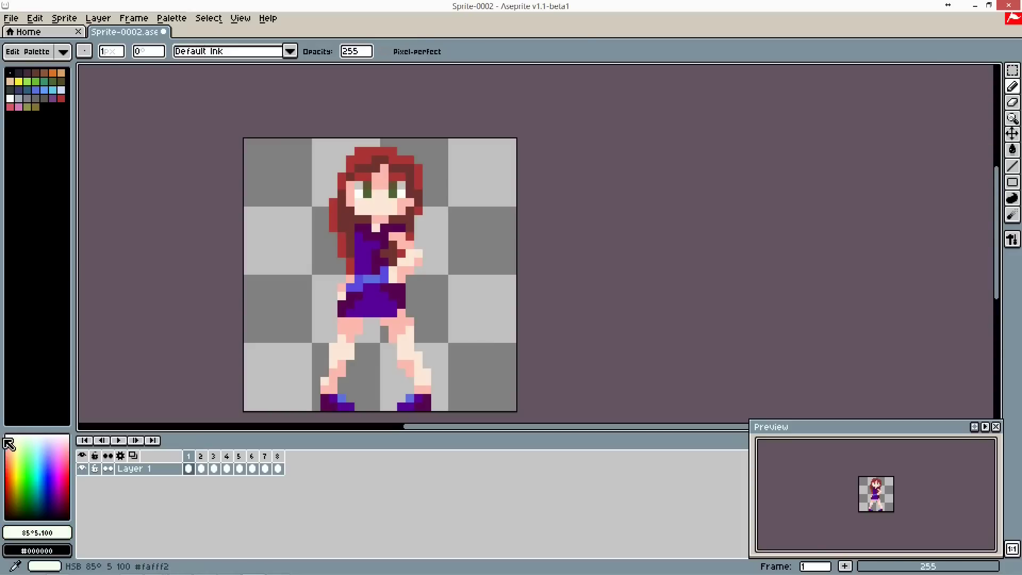
{"action": "left_click", "coordinate": [316, 407]}
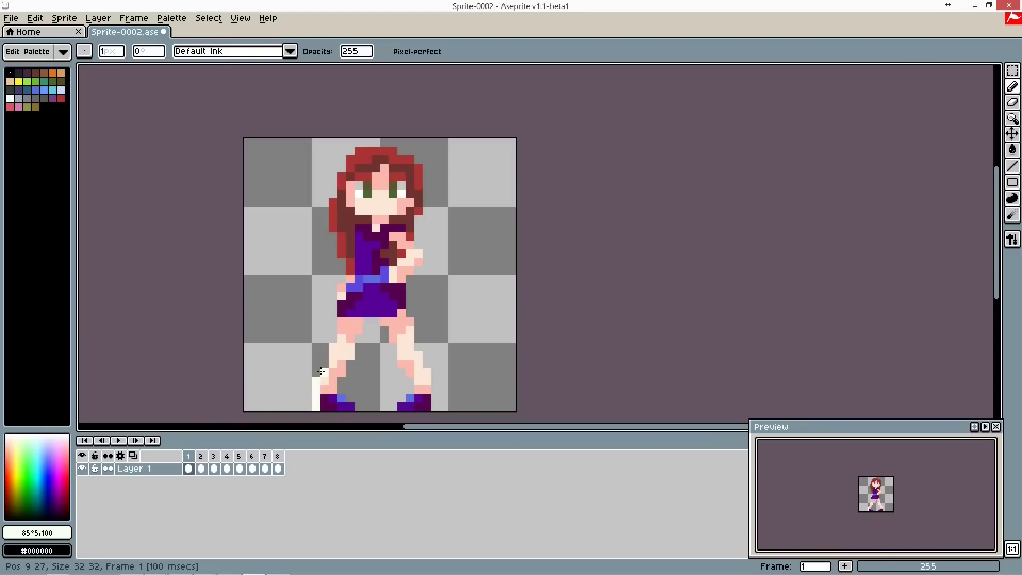
{"action": "left_click_drag", "start_coordinate": [322, 352], "coordinate": [321, 362]}
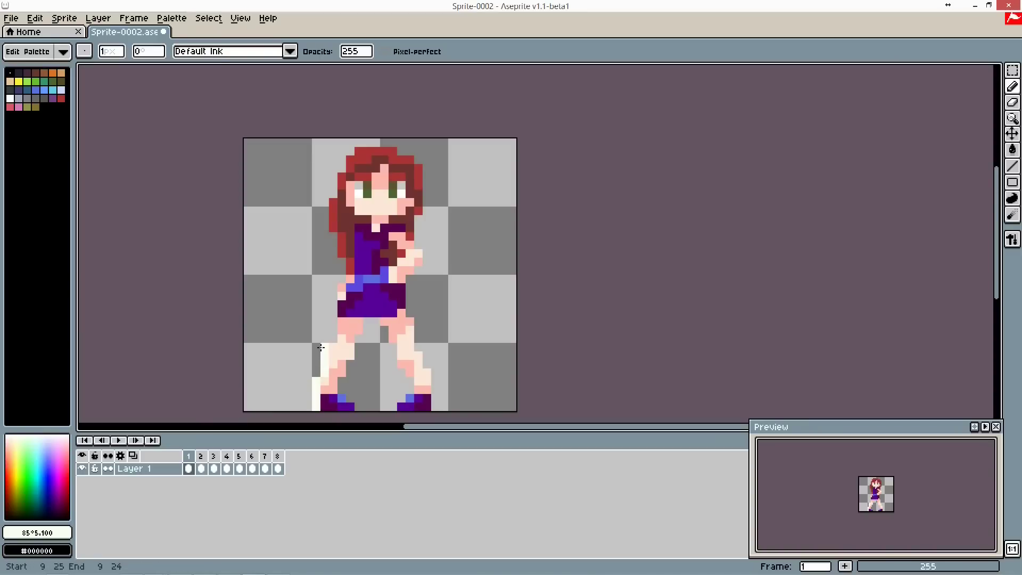
{"action": "key", "text": "ctrl+z"}
{"action": "key", "text": "ctrl+z"}
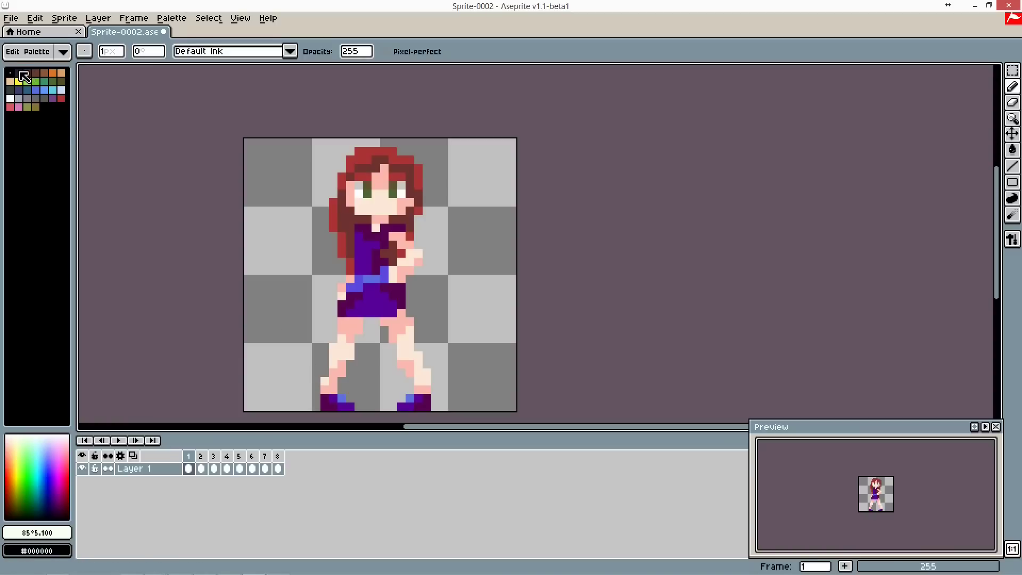
Test a black outline around a single orange pixel beside the character, and undo it
{"action": "left_click", "coordinate": [20, 73]}
{"action": "left_click", "coordinate": [54, 74]}
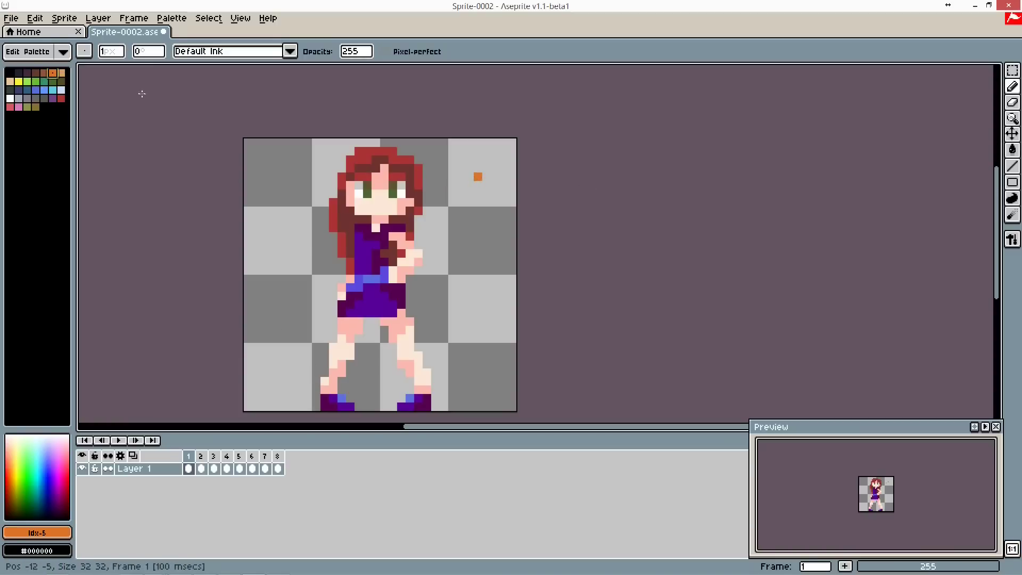
{"action": "left_click", "coordinate": [12, 73]}
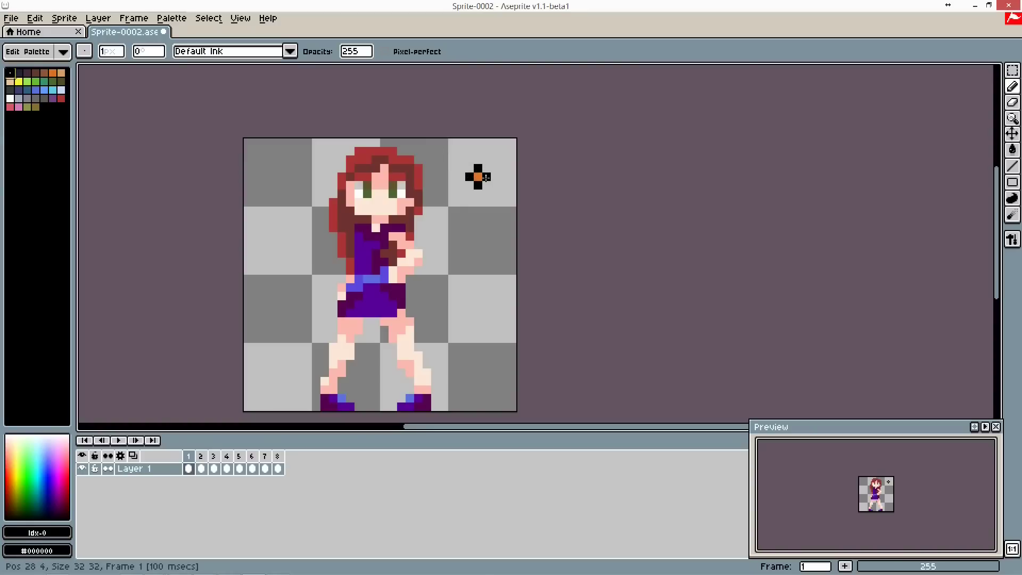
{"action": "key", "text": "ctrl+z"}
Draw a one-pixel black outline around the character in frame 1, from the feet up around the hair
{"action": "mouse_move", "coordinate": [319, 380]}
{"action": "left_mouse_down"}
{"action": "mouse_move", "coordinate": [316, 409]}
{"action": "mouse_move", "coordinate": [332, 304]}
{"action": "left_mouse_up"}
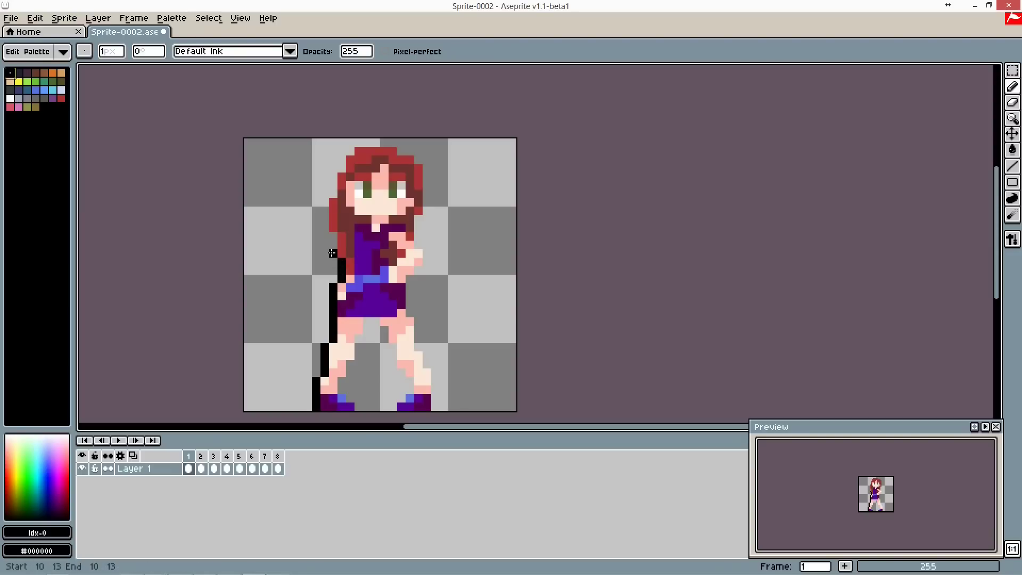
{"action": "mouse_move", "coordinate": [332, 242]}
{"action": "left_mouse_down"}
{"action": "mouse_move", "coordinate": [352, 143]}
{"action": "mouse_move", "coordinate": [402, 150]}
{"action": "mouse_move", "coordinate": [436, 406]}
{"action": "left_mouse_up"}
{"action": "mouse_move", "coordinate": [393, 406]}
{"action": "left_mouse_down"}
{"action": "mouse_move", "coordinate": [384, 338]}
{"action": "mouse_move", "coordinate": [359, 406]}
{"action": "mouse_move", "coordinate": [342, 390]}
{"action": "mouse_move", "coordinate": [394, 361]}
{"action": "mouse_move", "coordinate": [393, 407]}
{"action": "left_mouse_up"}
Draw a one-pixel black outline around the character in frames 2 and 3, including the gap between the legs
{"action": "key", "text": "Right"}
{"action": "left_click_drag", "start_coordinate": [435, 407], "coordinate": [408, 299]}
{"action": "mouse_move", "coordinate": [427, 169]}
{"action": "left_mouse_down"}
{"action": "mouse_move", "coordinate": [342, 262]}
{"action": "mouse_move", "coordinate": [316, 407]}
{"action": "left_mouse_up"}
{"action": "key", "text": "Right"}
{"action": "mouse_move", "coordinate": [316, 407]}
{"action": "left_mouse_down"}
{"action": "mouse_move", "coordinate": [338, 245]}
{"action": "mouse_move", "coordinate": [324, 225]}
{"action": "mouse_move", "coordinate": [343, 142]}
{"action": "mouse_move", "coordinate": [413, 157]}
{"action": "mouse_move", "coordinate": [426, 252]}
{"action": "mouse_move", "coordinate": [417, 342]}
{"action": "mouse_move", "coordinate": [390, 406]}
{"action": "mouse_move", "coordinate": [384, 338]}
{"action": "left_mouse_up"}
{"action": "left_click_drag", "start_coordinate": [348, 395], "coordinate": [358, 406]}
Continue the black character outline through frames 4 to 6, undoing a misplaced stroke on the way
{"action": "key", "text": "Right"}
{"action": "mouse_move", "coordinate": [359, 407]}
{"action": "left_mouse_down"}
{"action": "mouse_move", "coordinate": [359, 347]}
{"action": "mouse_move", "coordinate": [401, 399]}
{"action": "mouse_move", "coordinate": [393, 407]}
{"action": "left_mouse_up"}
{"action": "mouse_move", "coordinate": [436, 407]}
{"action": "left_mouse_down"}
{"action": "mouse_move", "coordinate": [410, 311]}
{"action": "mouse_move", "coordinate": [426, 254]}
{"action": "mouse_move", "coordinate": [384, 143]}
{"action": "mouse_move", "coordinate": [333, 234]}
{"action": "mouse_move", "coordinate": [332, 343]}
{"action": "mouse_move", "coordinate": [316, 409]}
{"action": "left_mouse_up"}
{"action": "key", "text": "ctrl+z"}
{"action": "key", "text": "Right"}
{"action": "left_click_drag", "start_coordinate": [316, 407], "coordinate": [342, 279]}
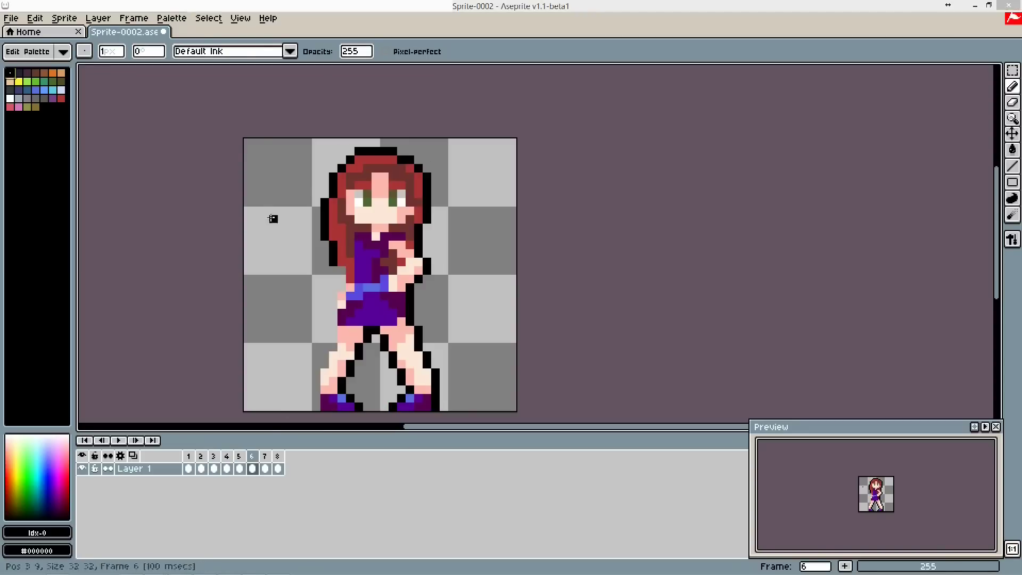
{"action": "mouse_move", "coordinate": [341, 269]}
{"action": "left_mouse_down"}
{"action": "mouse_move", "coordinate": [316, 407]}
{"action": "mouse_move", "coordinate": [335, 328]}
{"action": "mouse_move", "coordinate": [322, 184]}
{"action": "mouse_move", "coordinate": [418, 160]}
{"action": "mouse_move", "coordinate": [421, 344]}
{"action": "mouse_move", "coordinate": [436, 405]}
{"action": "left_mouse_up"}
Outline the character in frame 7 with black pixels, including the inner edges of both legs
{"action": "key", "text": "Right"}
{"action": "left_click_drag", "start_coordinate": [393, 404], "coordinate": [393, 356]}
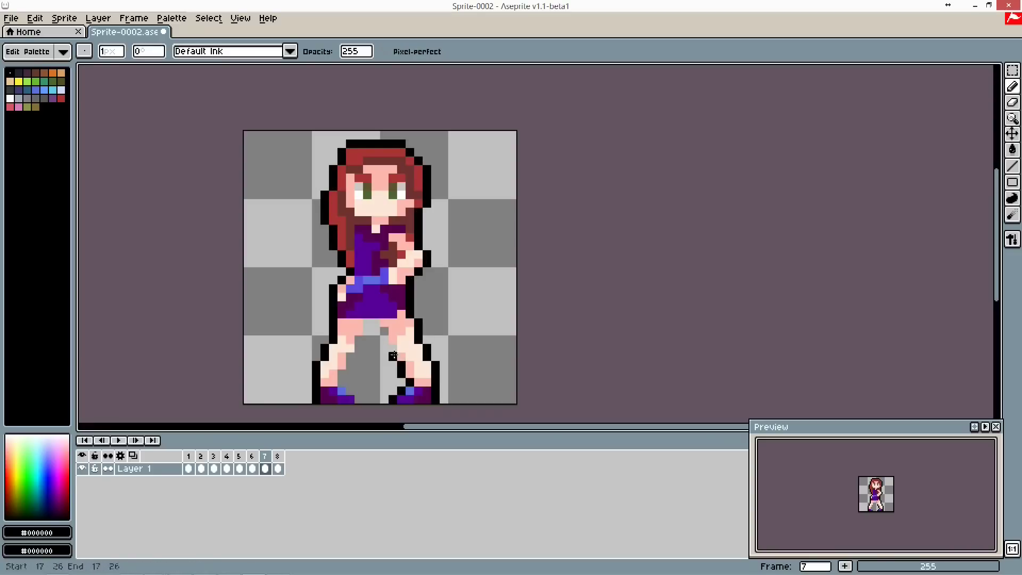
{"action": "scroll", "coordinate": [350, 391], "scroll_direction": "down", "scroll_amount": 1}
Outline the character in frame 8 in black, starting between the legs and continuing around the body and hair
{"action": "key", "text": "Right"}
{"action": "mouse_move", "coordinate": [367, 402]}
{"action": "left_mouse_down"}
{"action": "mouse_move", "coordinate": [362, 389]}
{"action": "mouse_move", "coordinate": [387, 348]}
{"action": "left_mouse_up"}
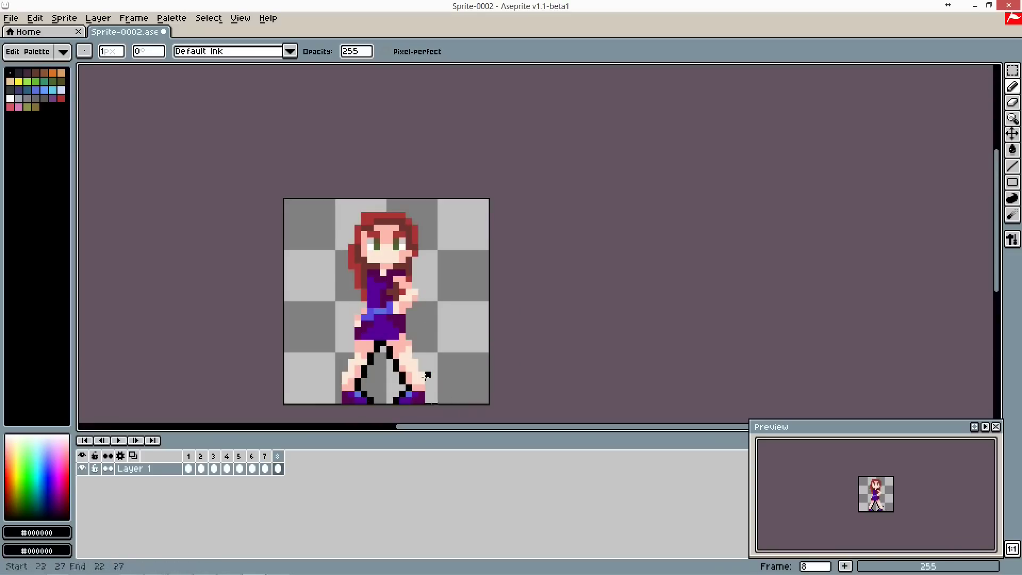
{"action": "left_click", "coordinate": [420, 218], "text": "alt"}
{"action": "mouse_move", "coordinate": [424, 294]}
{"action": "left_mouse_down"}
{"action": "mouse_move", "coordinate": [402, 208]}
{"action": "mouse_move", "coordinate": [377, 203]}
{"action": "mouse_move", "coordinate": [344, 248]}
{"action": "mouse_move", "coordinate": [364, 303]}
{"action": "mouse_move", "coordinate": [350, 353]}
{"action": "mouse_move", "coordinate": [338, 400]}
{"action": "left_mouse_up"}
{"action": "left_click", "coordinate": [381, 200], "text": "alt"}
{"action": "left_click", "coordinate": [326, 388], "text": "alt"}
{"action": "left_click_drag", "start_coordinate": [325, 387], "coordinate": [332, 400]}
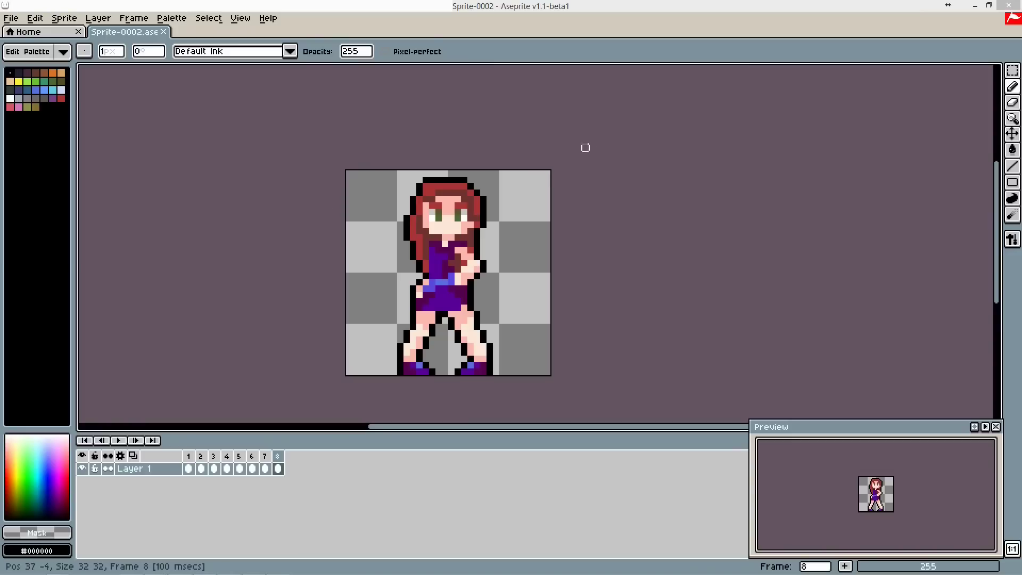
{"action": "scroll", "coordinate": [585, 148], "scroll_direction": "down", "scroll_amount": 7}
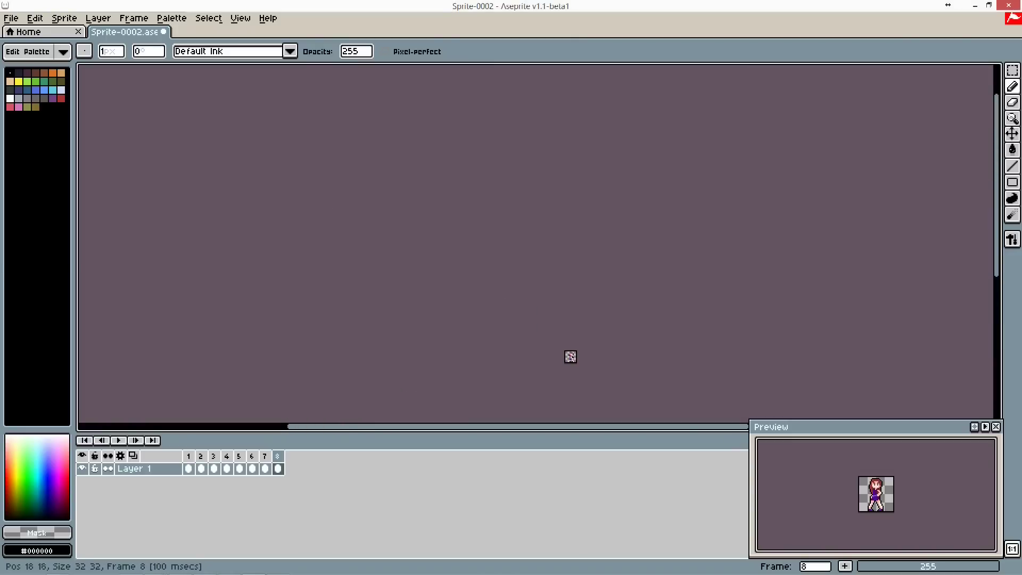
Play the eight-frame animation to check the black outline in motion, and stop playback
{"action": "scroll", "coordinate": [572, 353], "scroll_direction": "up", "scroll_amount": 3}
{"action": "scroll", "coordinate": [565, 302], "scroll_direction": "up", "scroll_amount": 1}
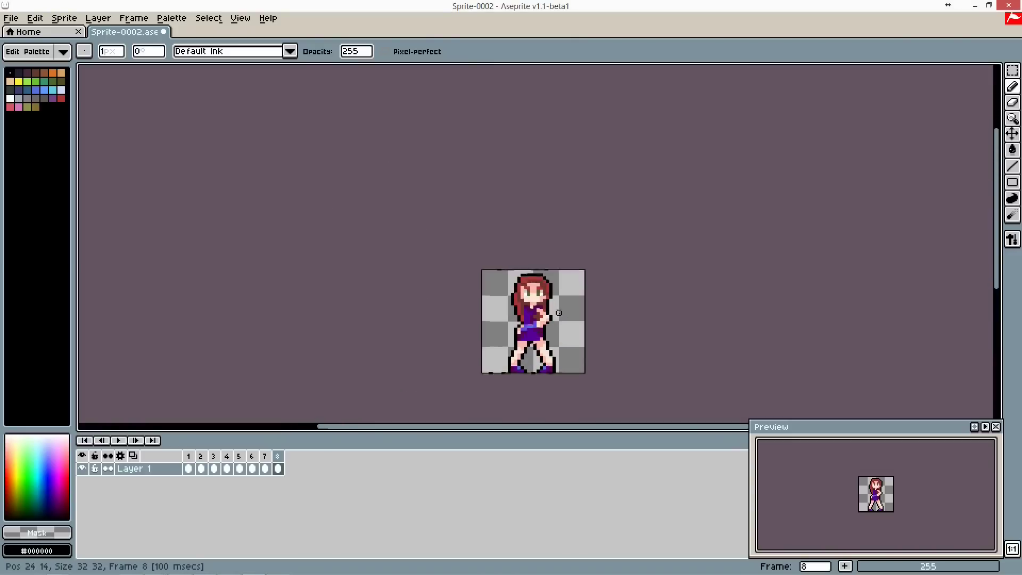
{"action": "scroll", "coordinate": [558, 313], "scroll_direction": "up", "scroll_amount": 1}
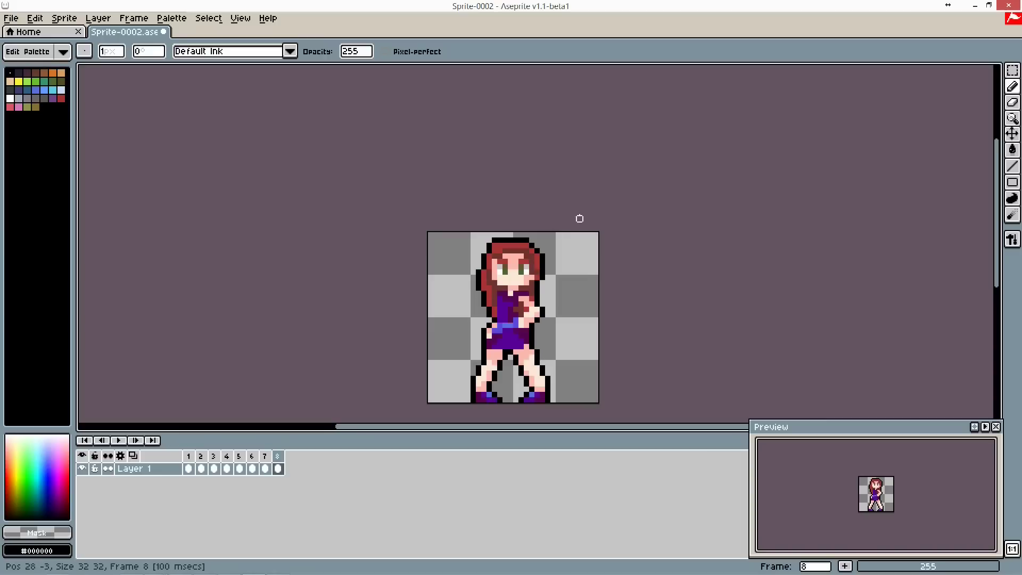
{"action": "scroll", "coordinate": [670, 300], "scroll_direction": "down", "scroll_amount": 2}
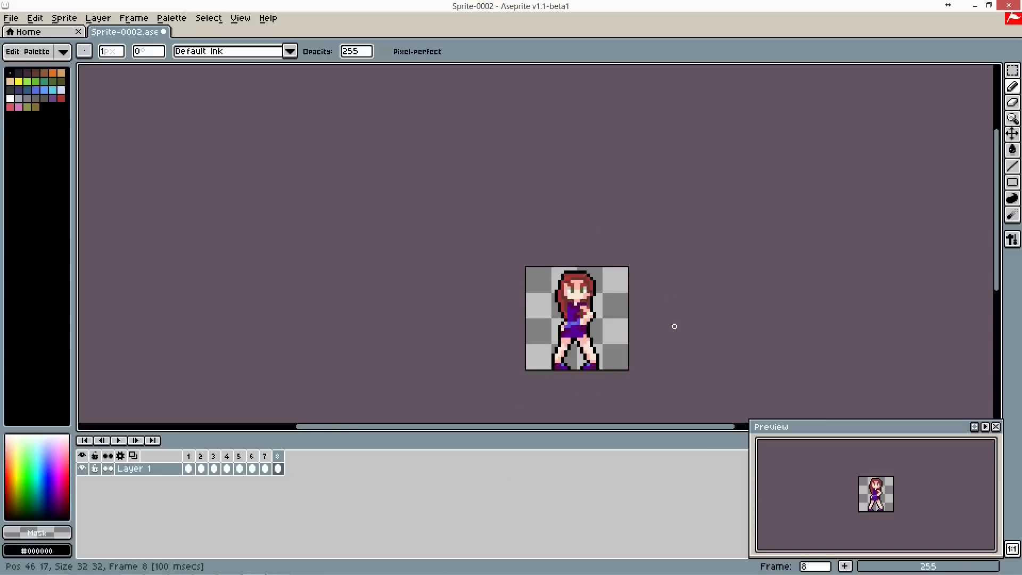
{"action": "key", "text": "Return"}
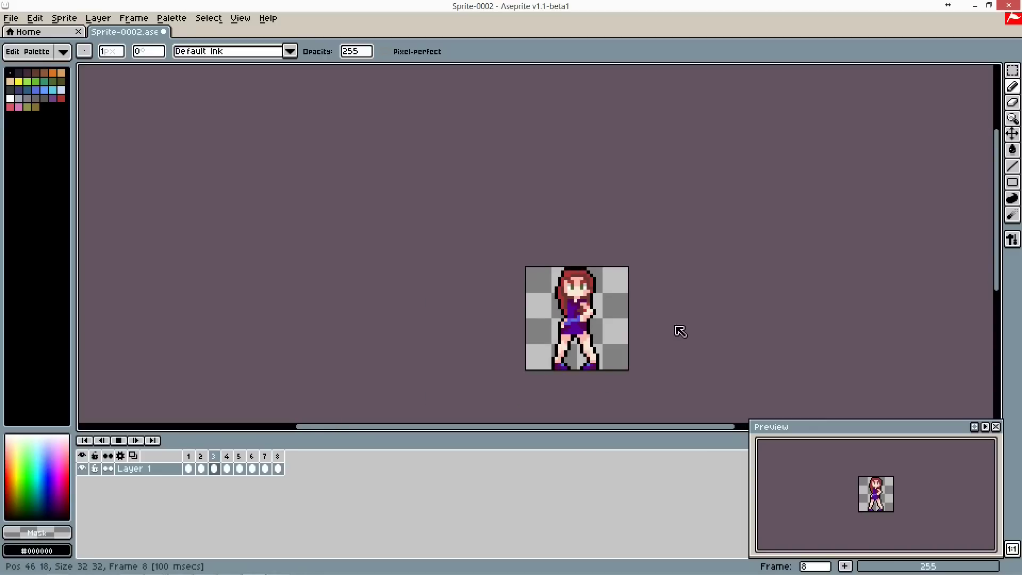
{"action": "key", "text": "Return"}
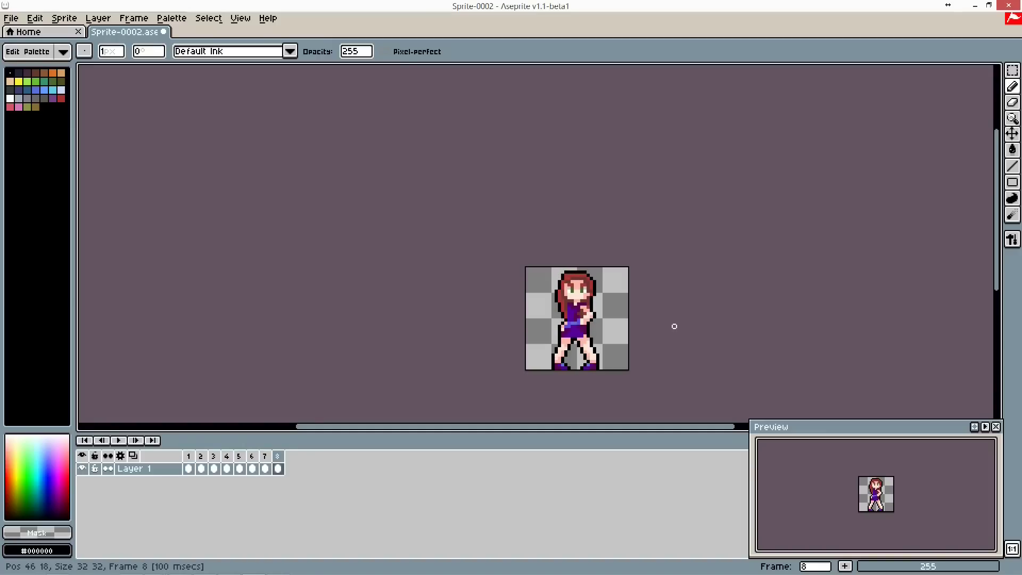
Switch to frame 2 and examine the black outline around the character
{"action": "left_click", "coordinate": [219, 467]}
{"action": "left_click", "coordinate": [202, 457]}
{"action": "scroll", "coordinate": [463, 264], "scroll_direction": "up", "scroll_amount": 2}
{"action": "scroll", "coordinate": [428, 207], "scroll_direction": "down", "scroll_amount": 2}
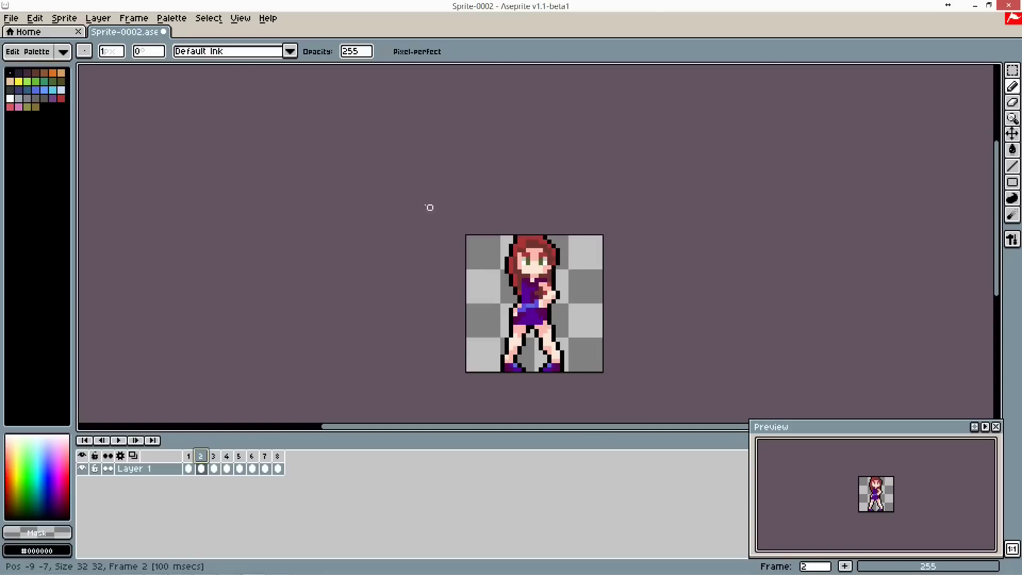